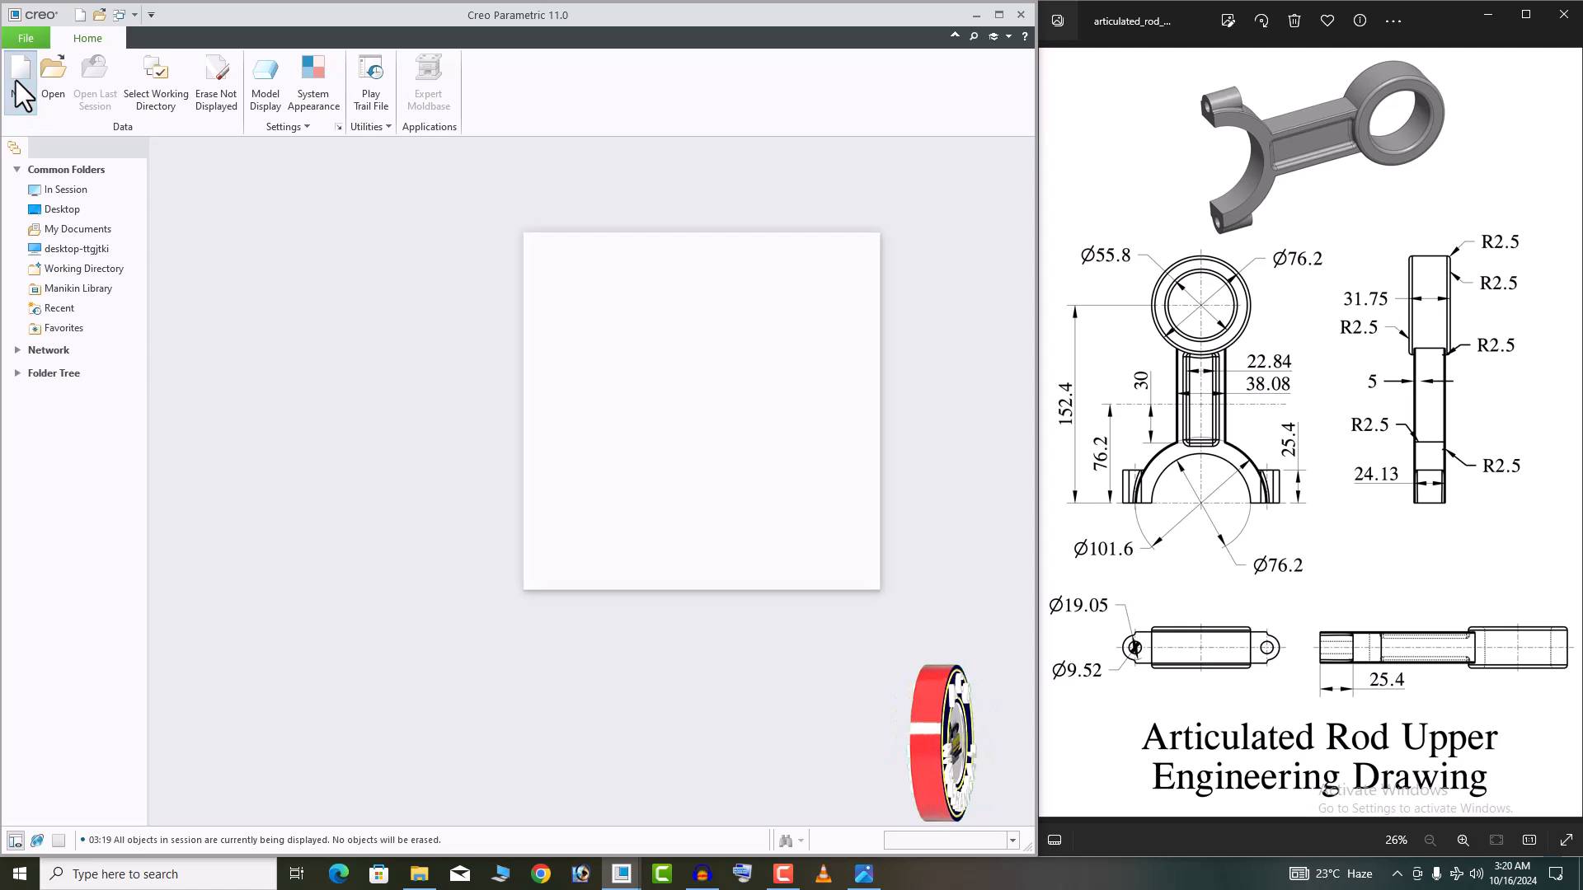
Create a solid part named Articulated_Rod_Upper and start a sketch on the RIGHT plane, oriented to the 2D view
left_click_drag(691, 250, 654, 238)
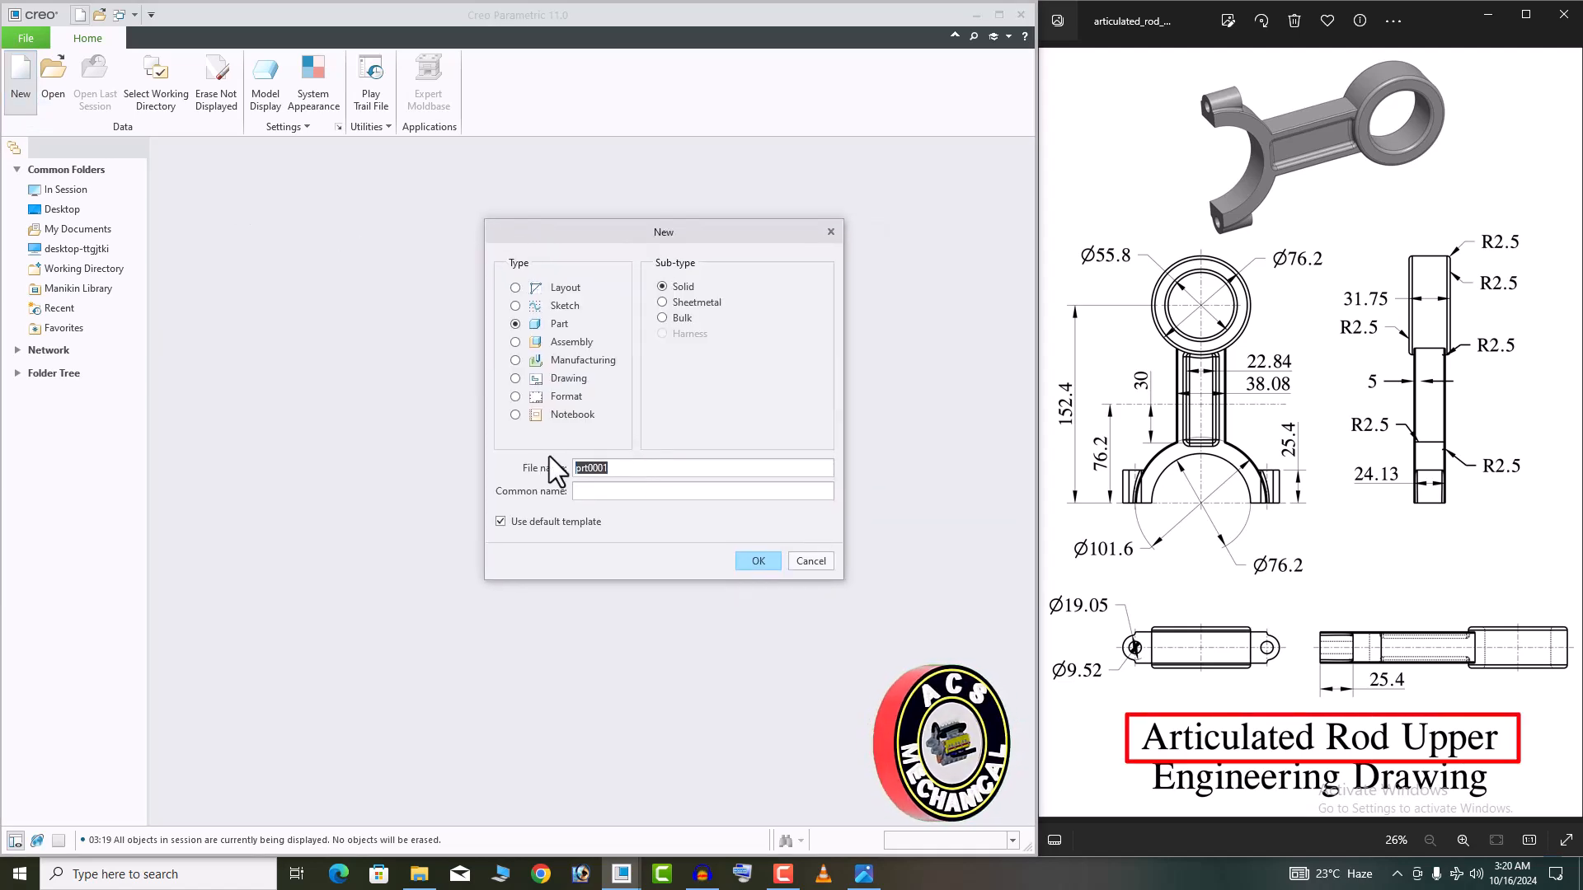
type("Articulated_Rod_Upper")
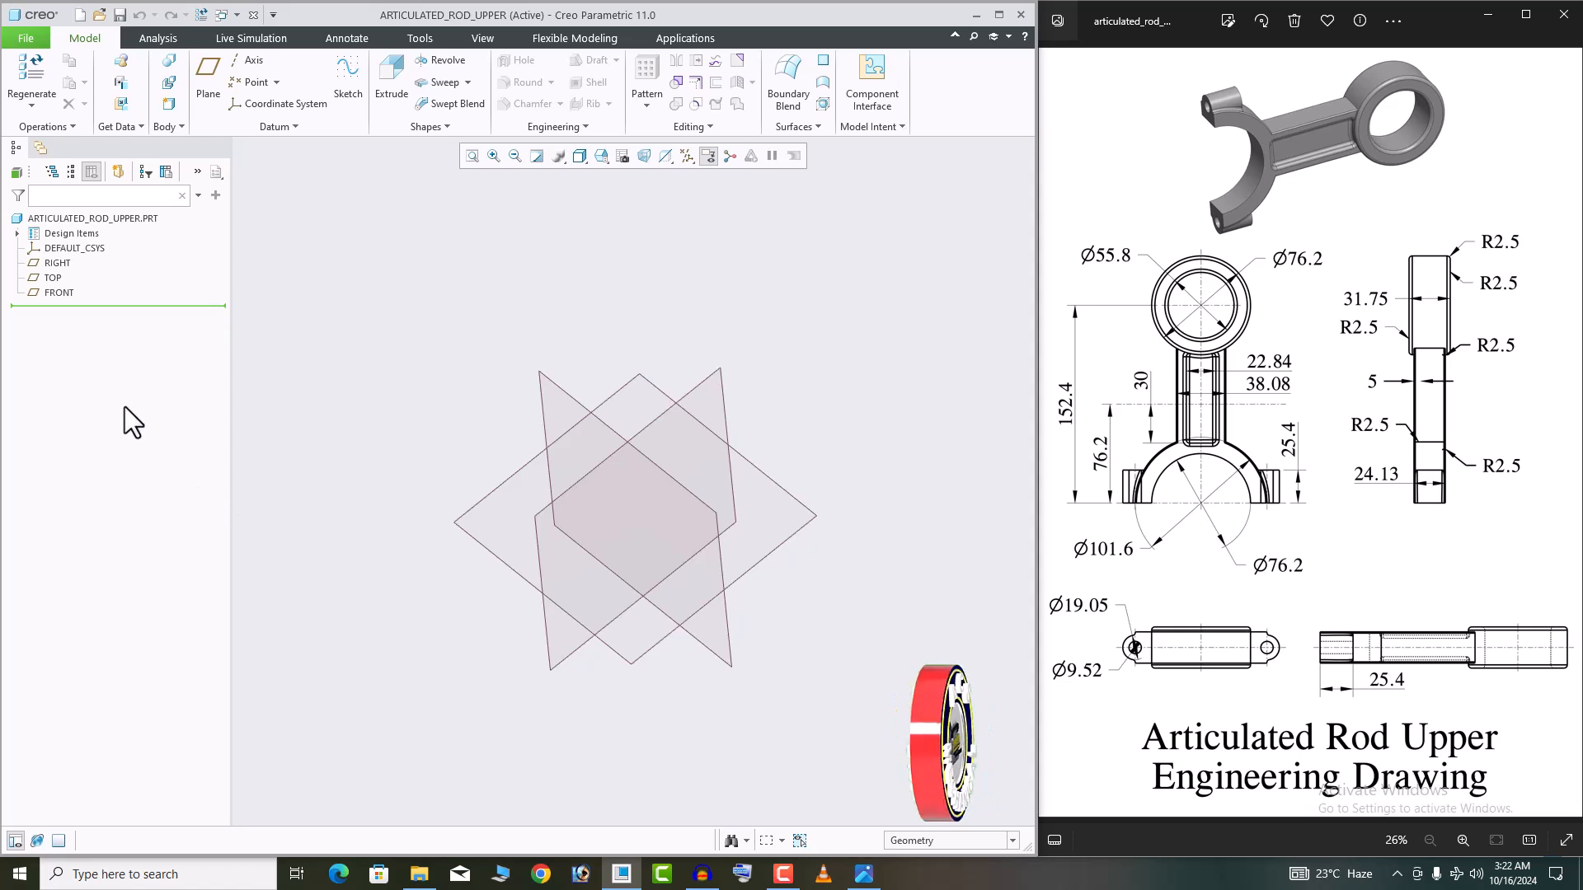
left_click(53, 264)
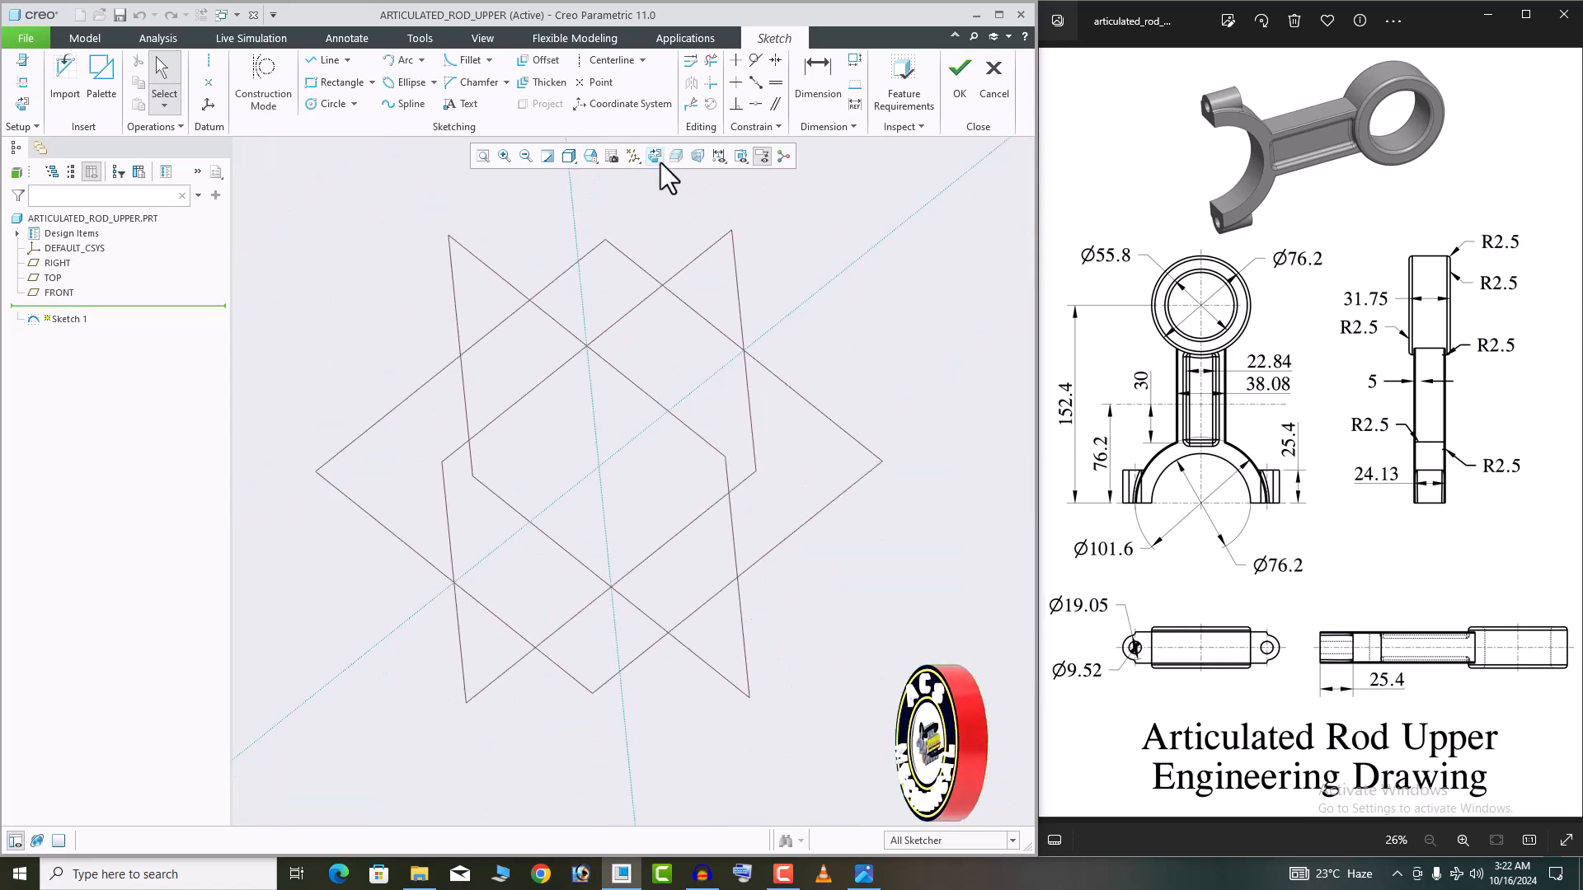
left_click(659, 159)
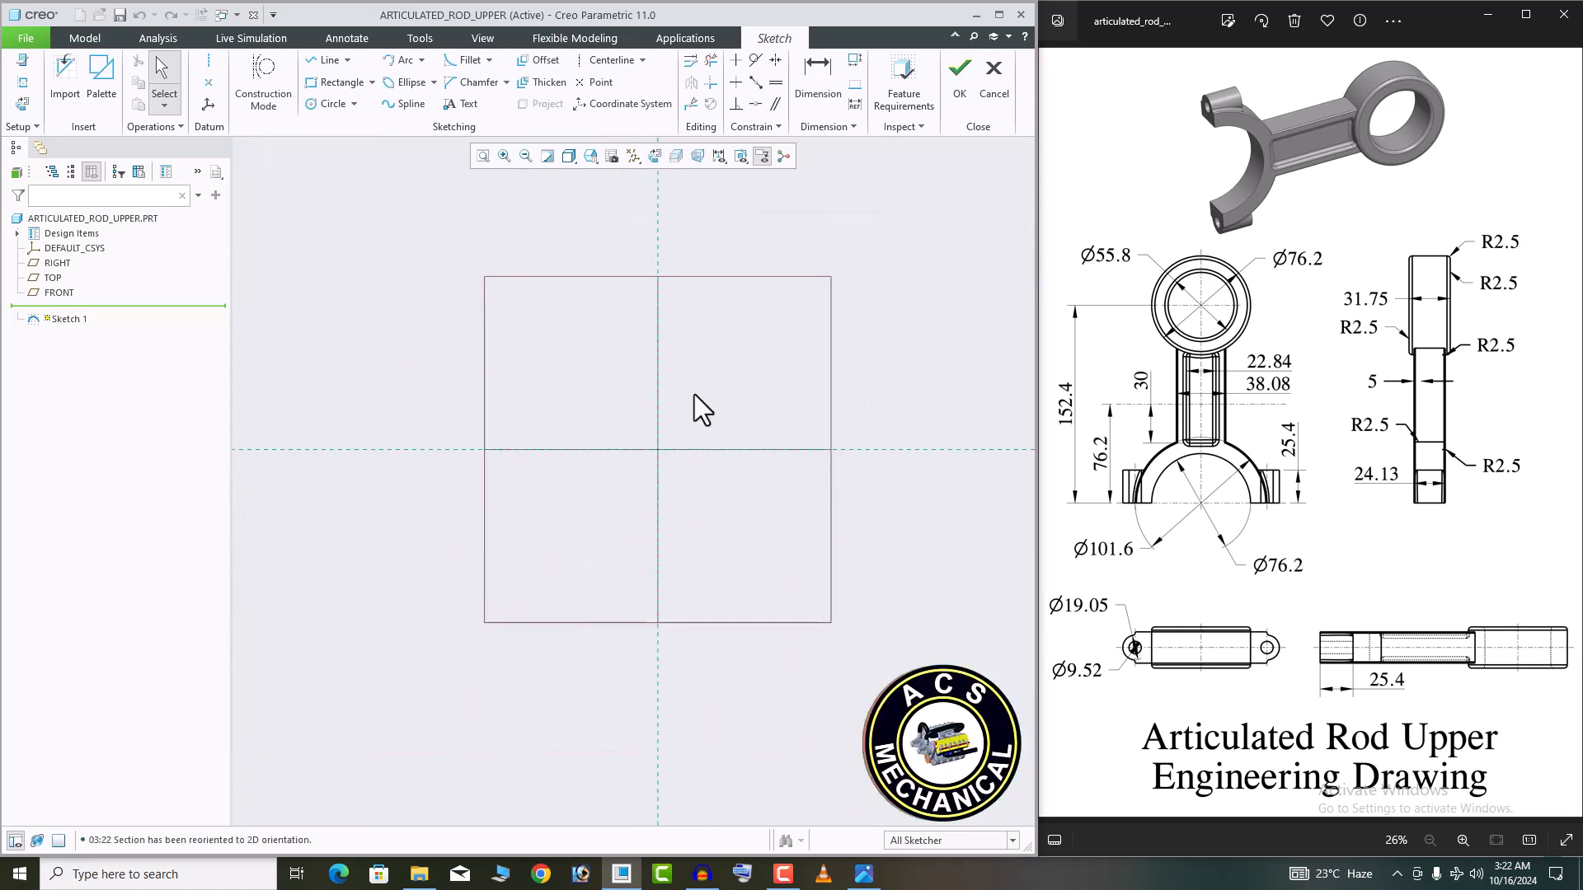
Add a horizontal and a vertical centerline crossing at the sketch origin
left_click(208, 61)
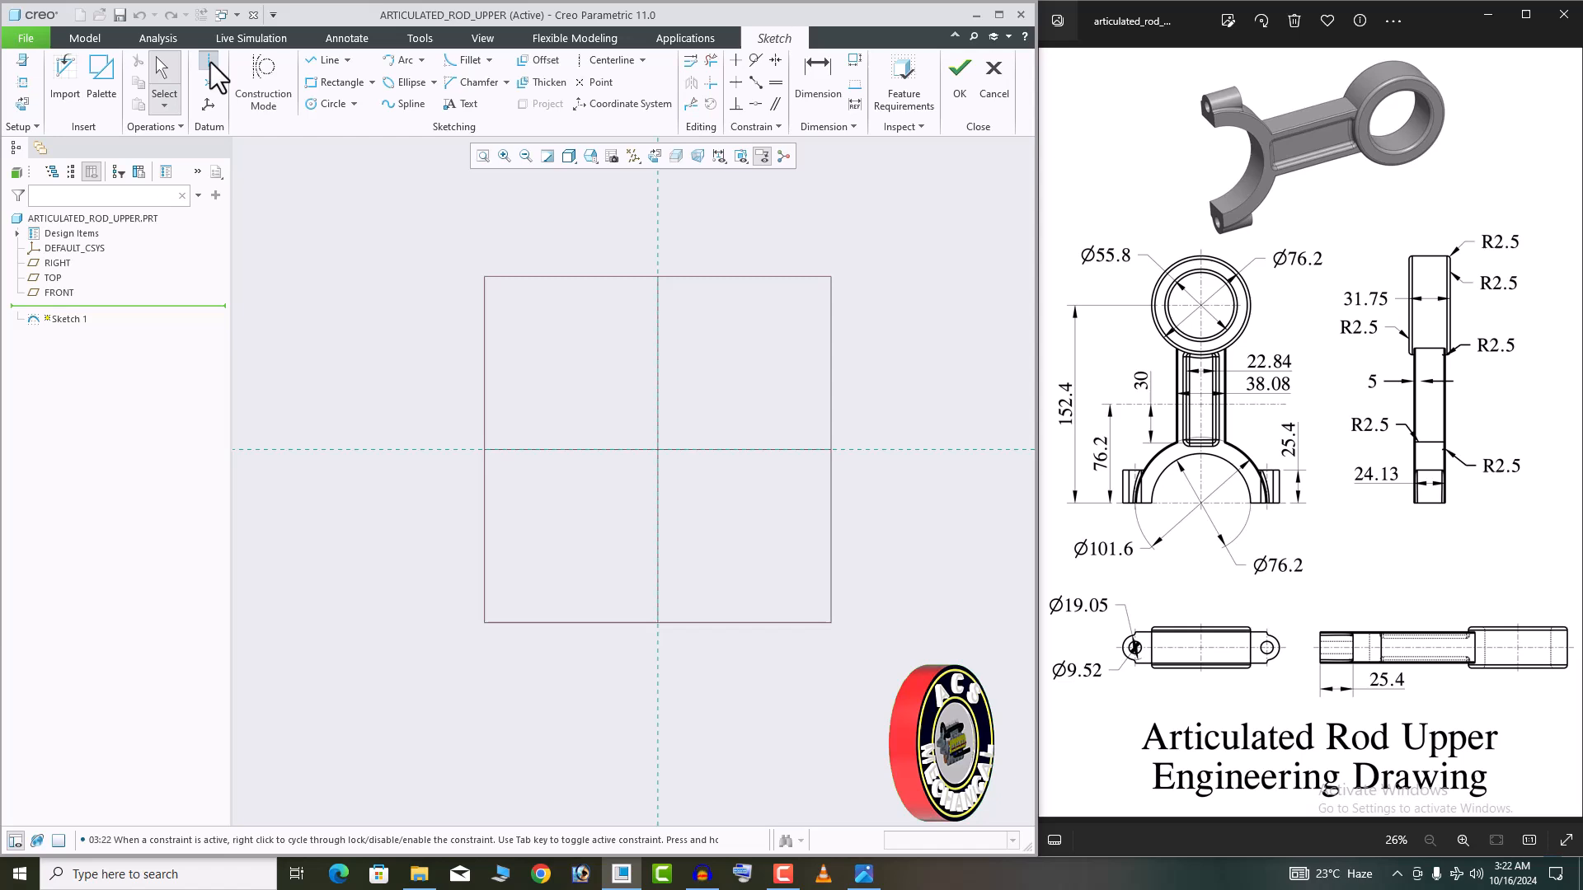
left_click(383, 451)
left_click(704, 452)
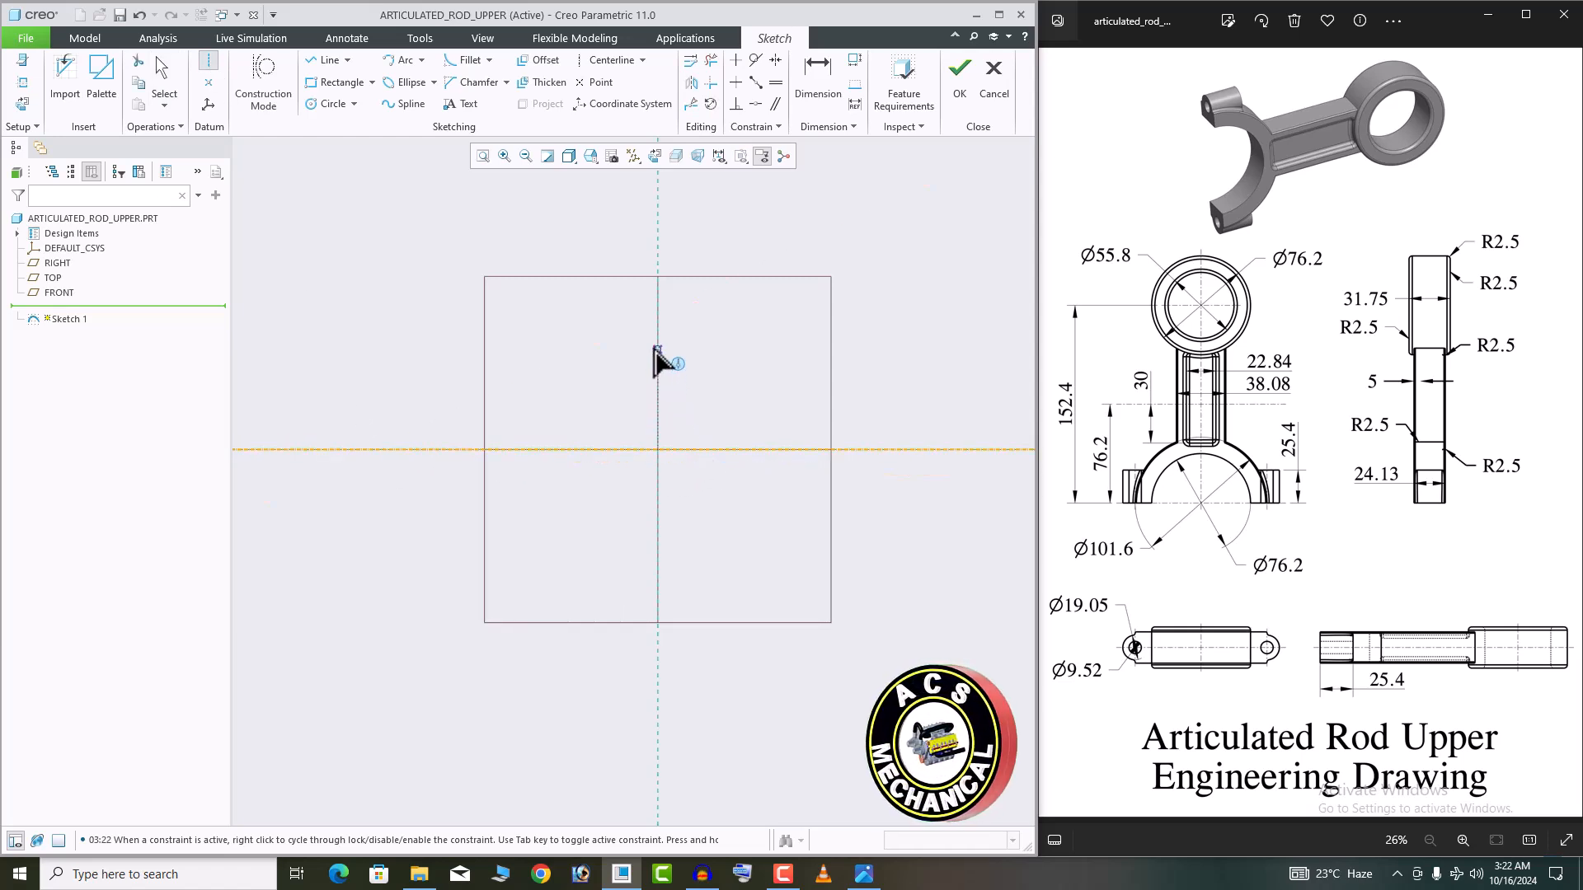
left_click(660, 355)
left_click(687, 463)
middle_click(730, 394)
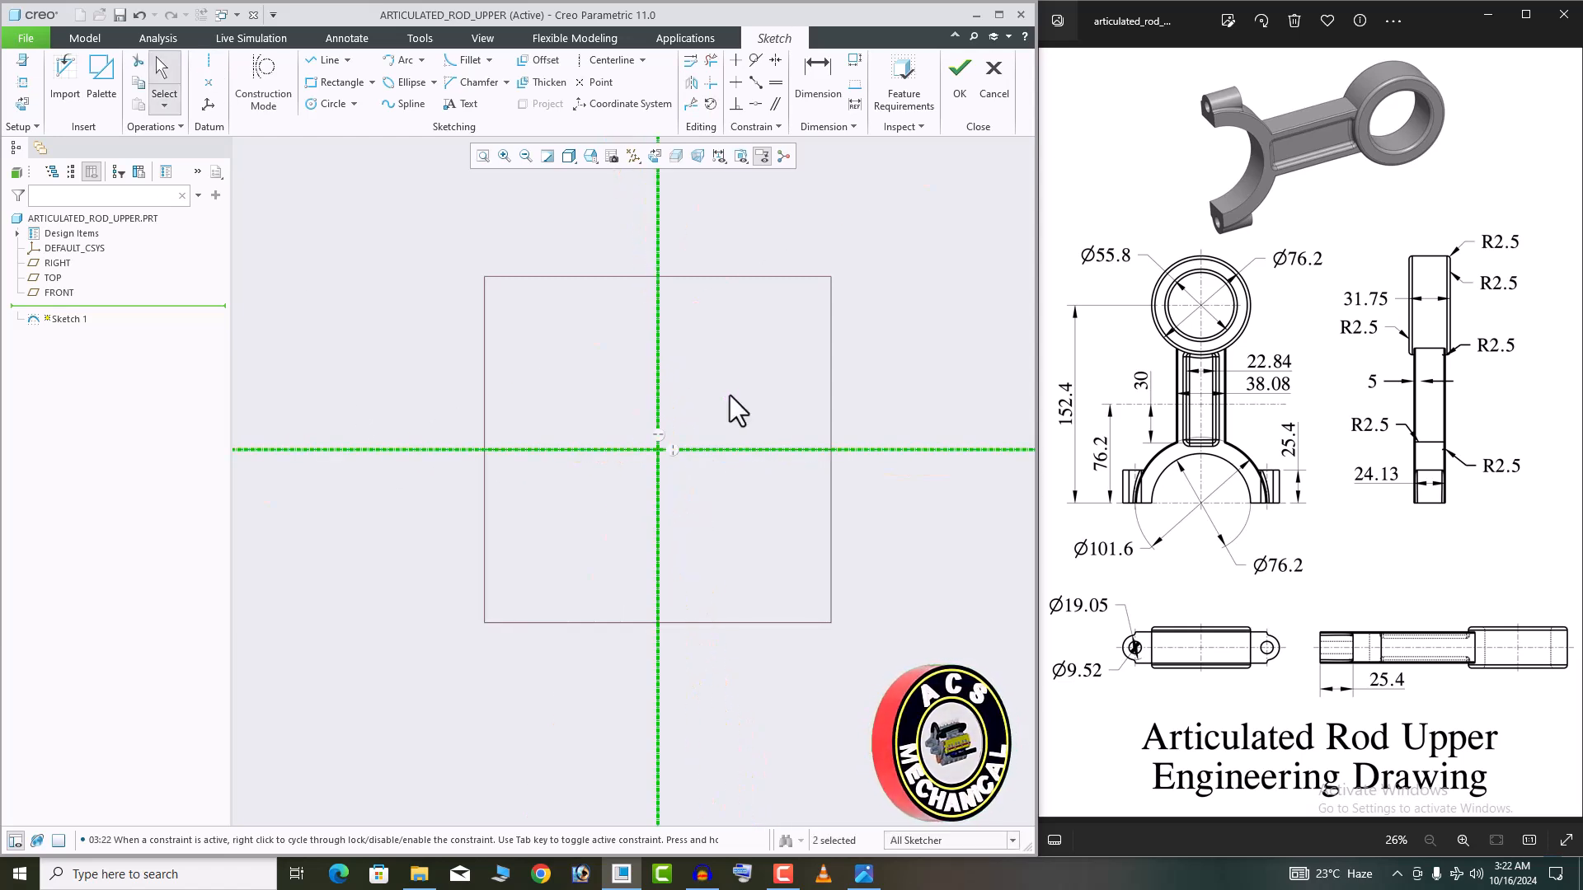
Sketch two concentric circles, about 250 and 171.5 in diameter, centred on the vertical centerline above the origin
left_click(311, 104)
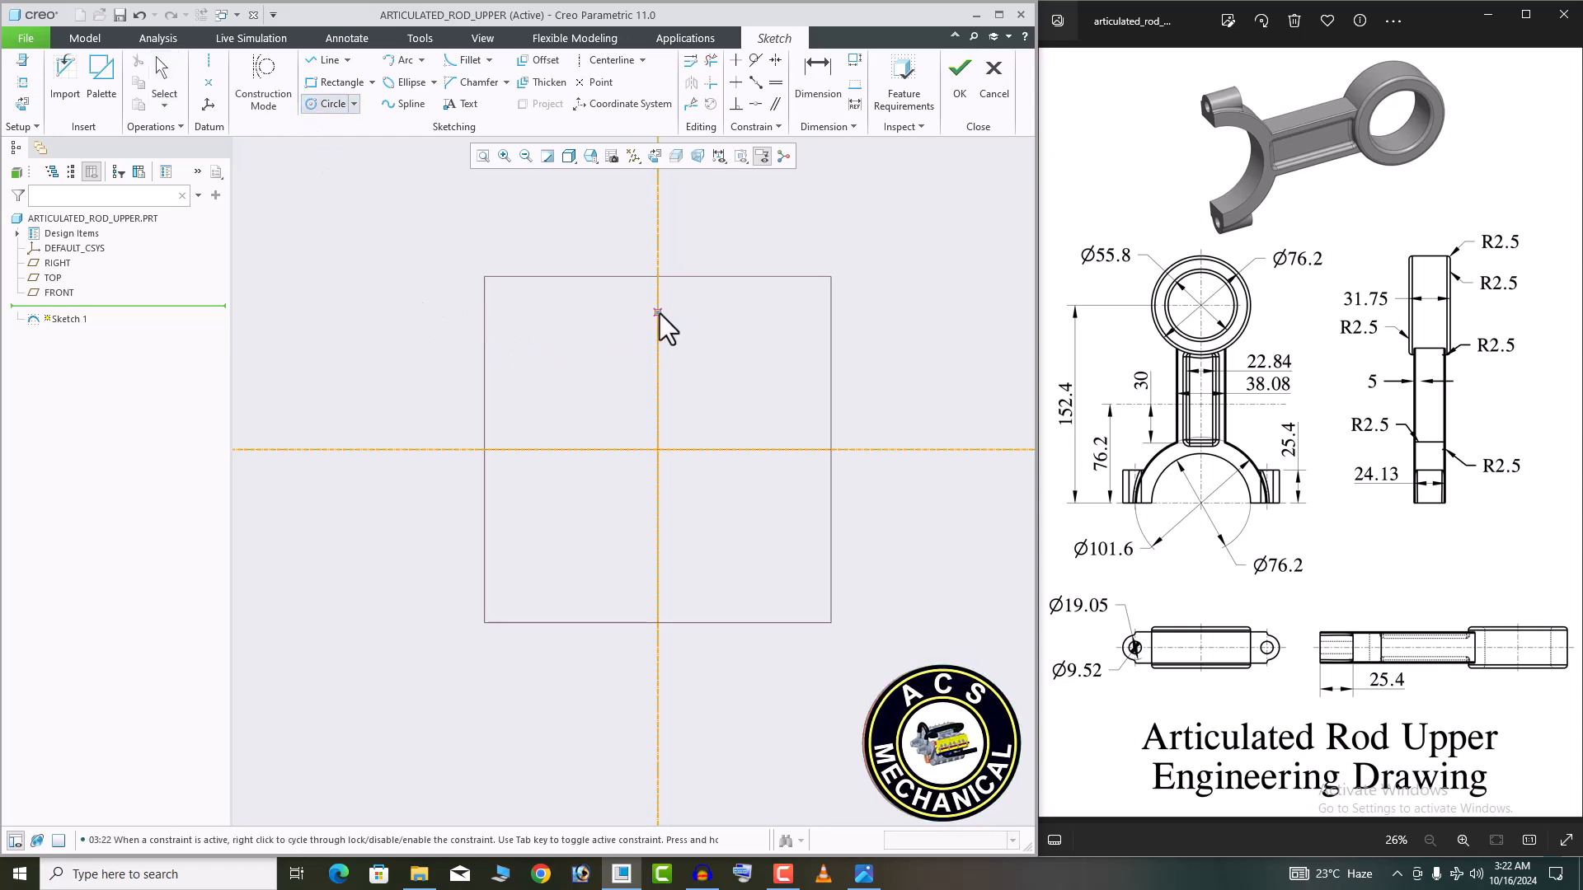
left_click(738, 347)
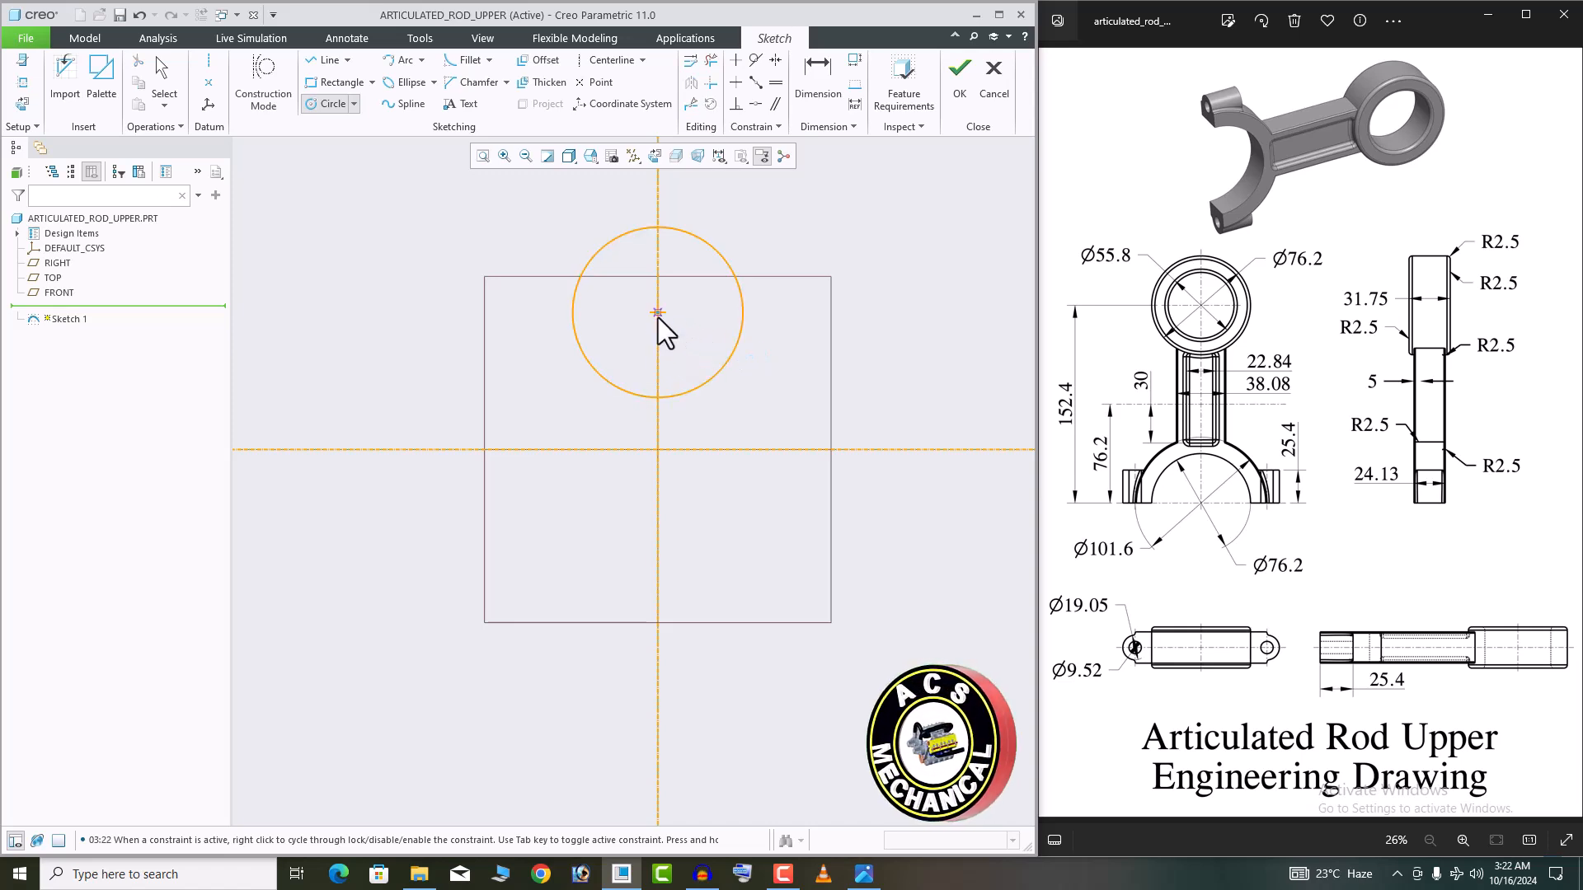
left_click(708, 347)
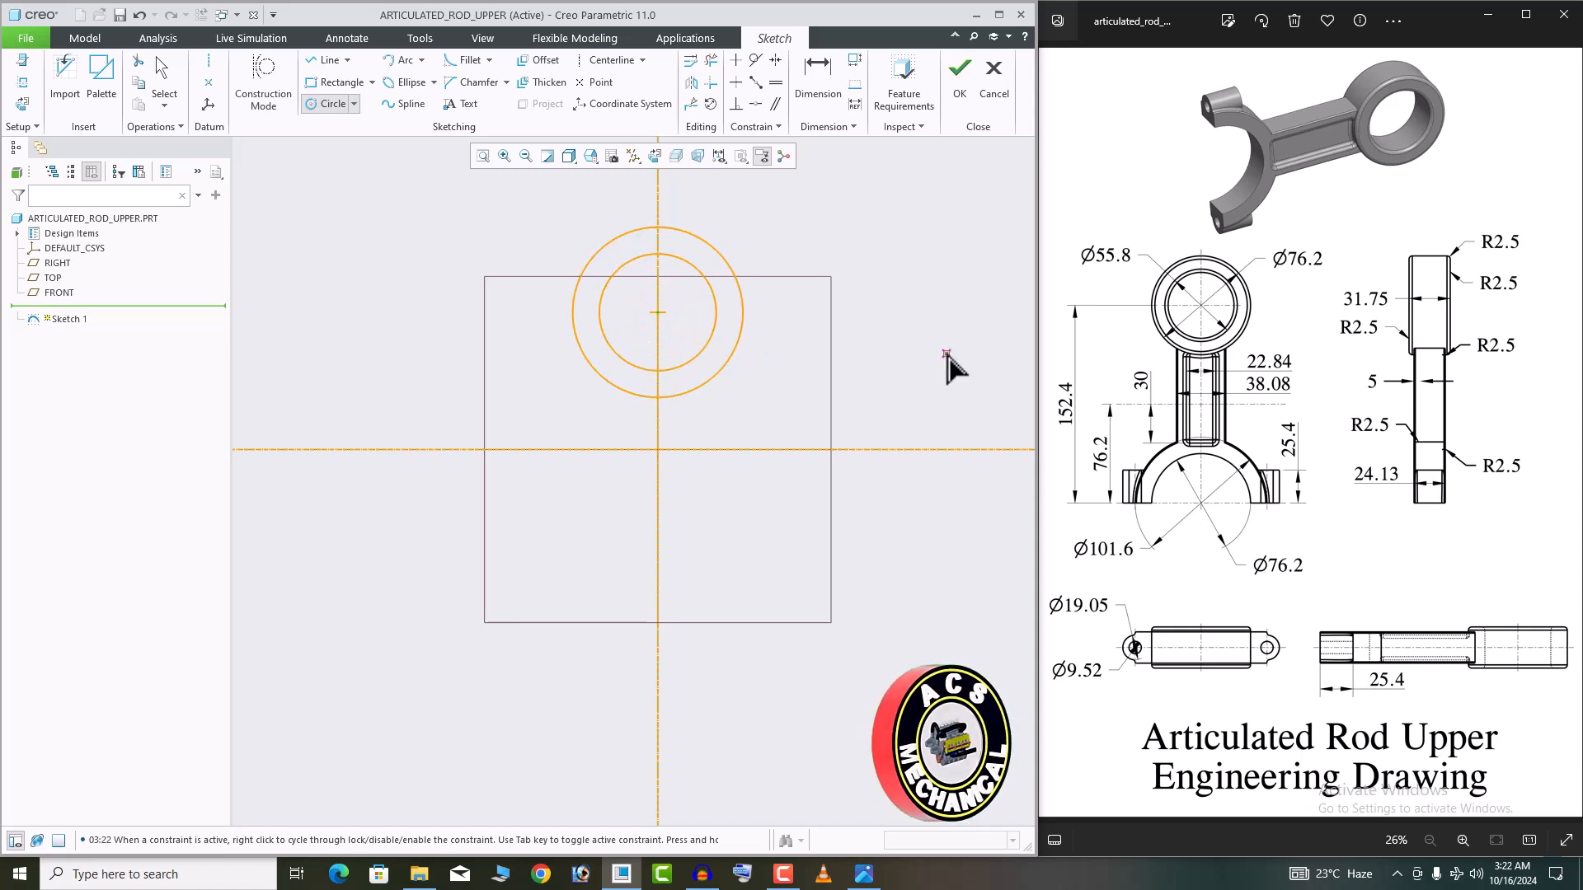
middle_click(946, 354)
Set the upper circles' diameters to 76.2 for the outer one and 55.8 for the inner one
double_click(542, 229)
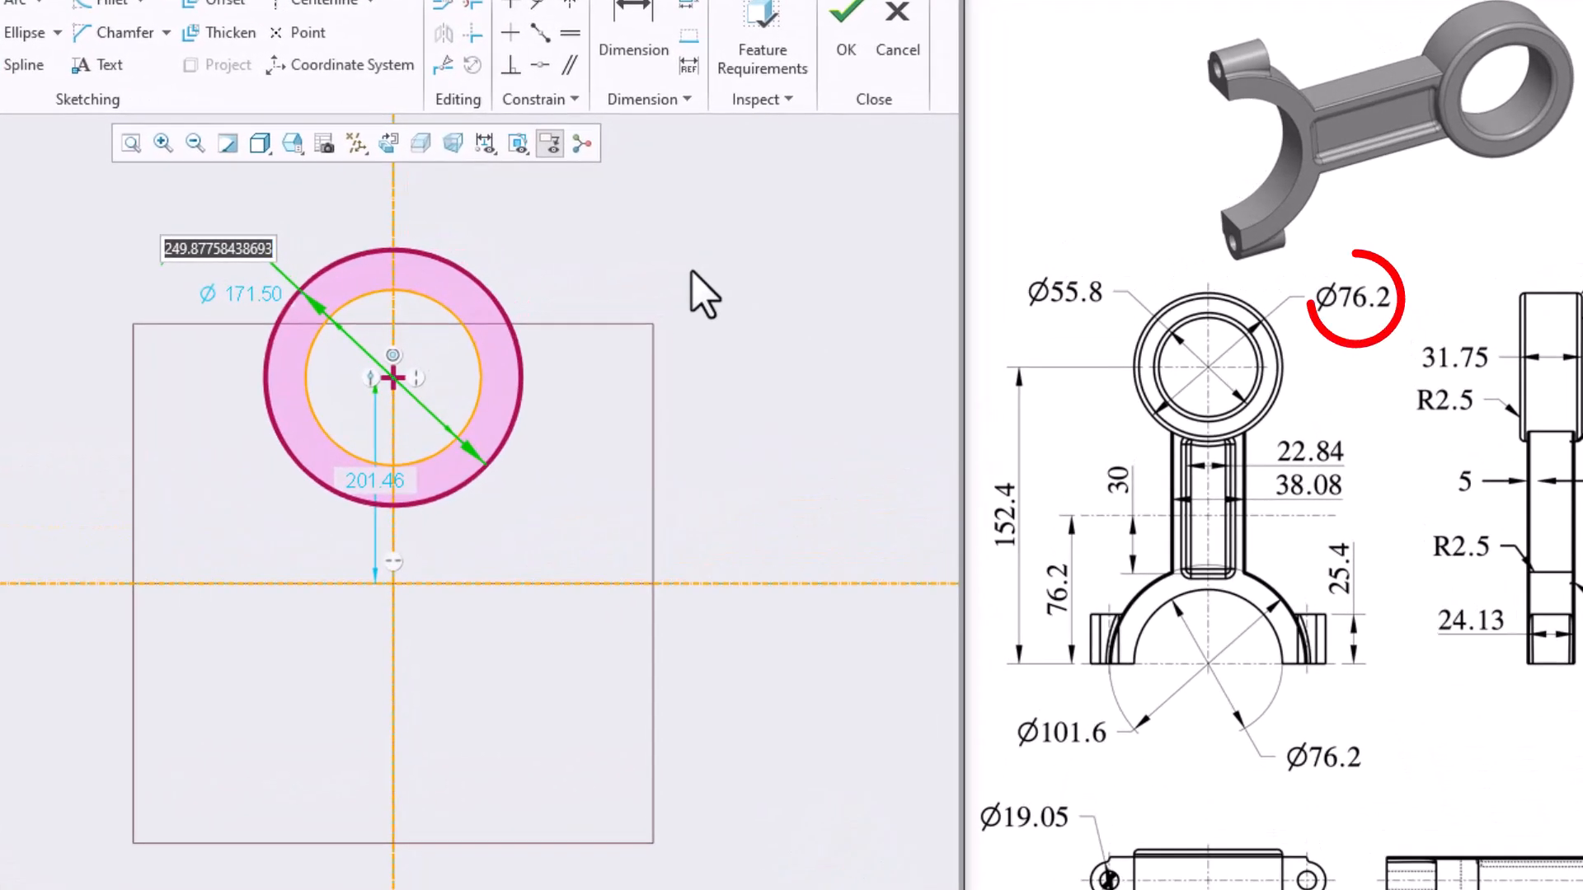
type("7")
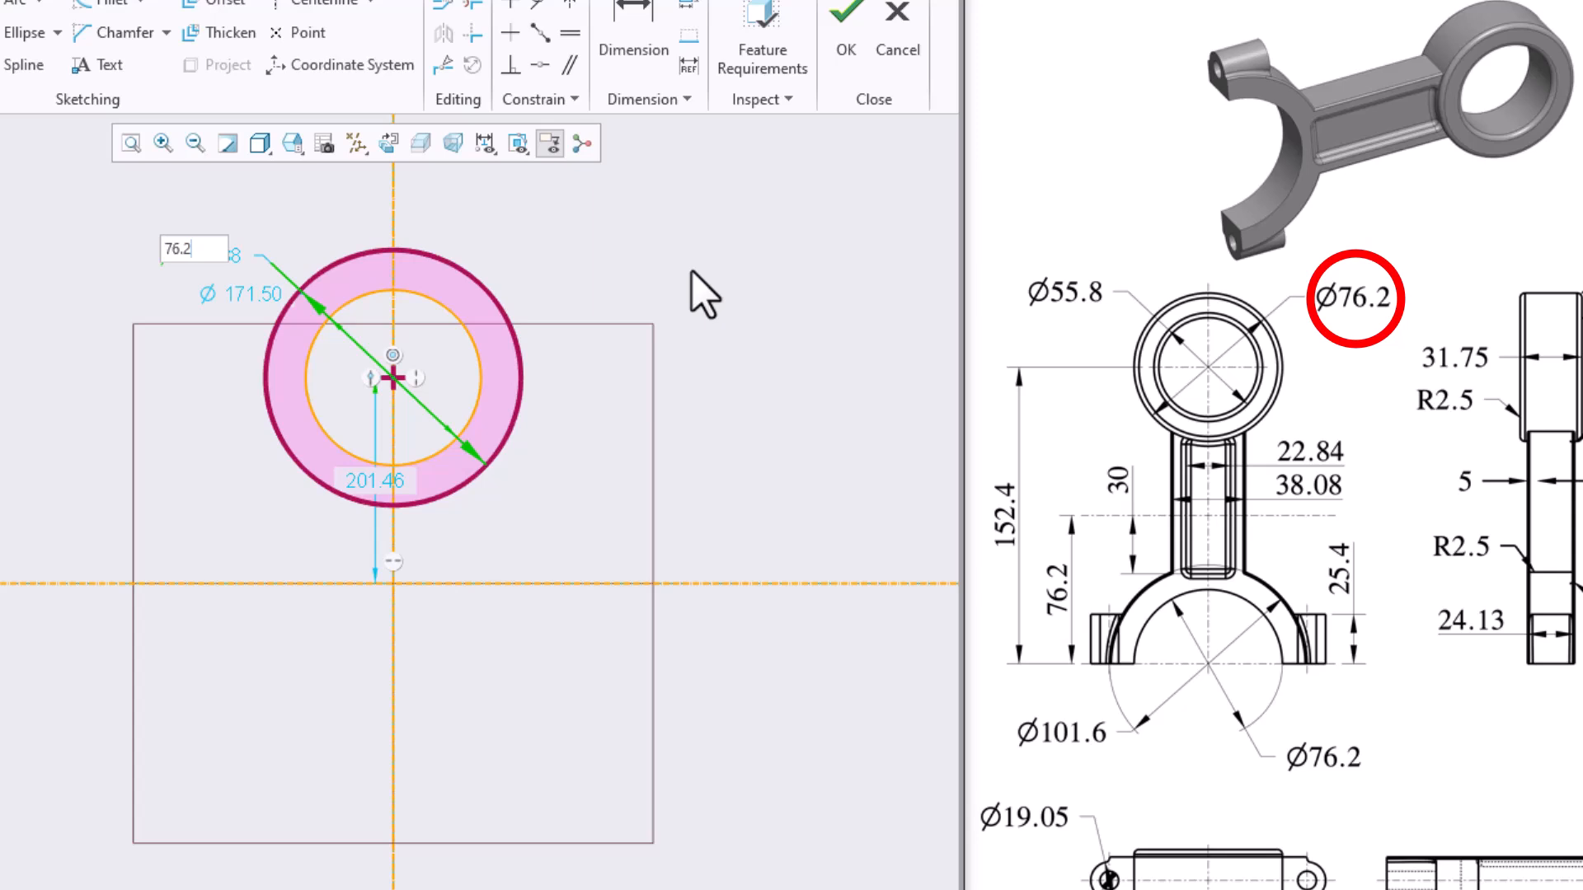
type("6.2")
key("Return")
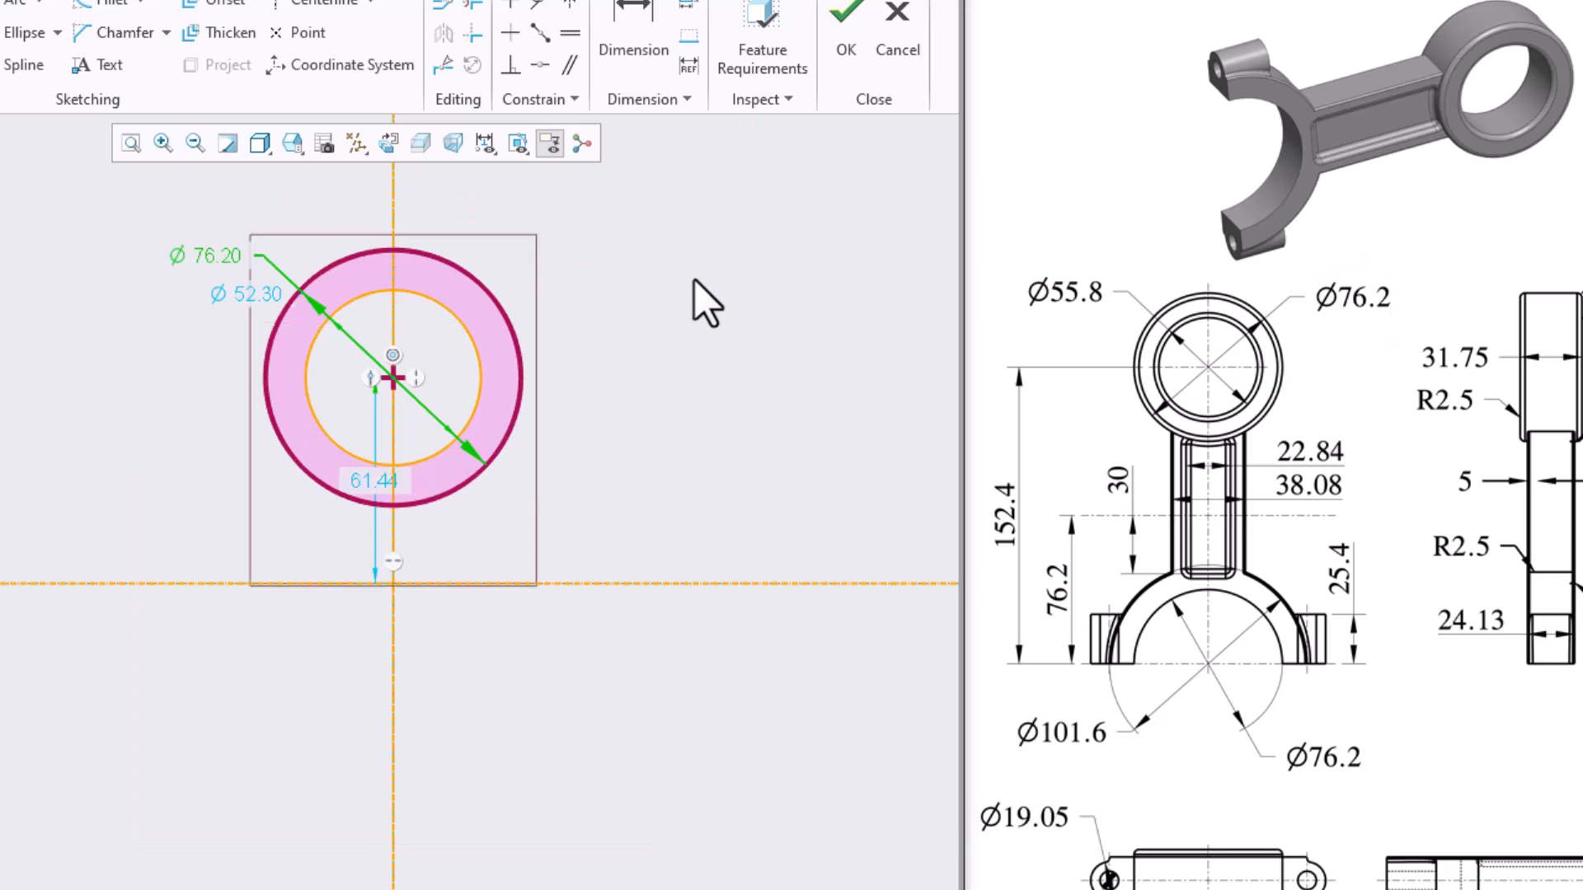
double_click(246, 295)
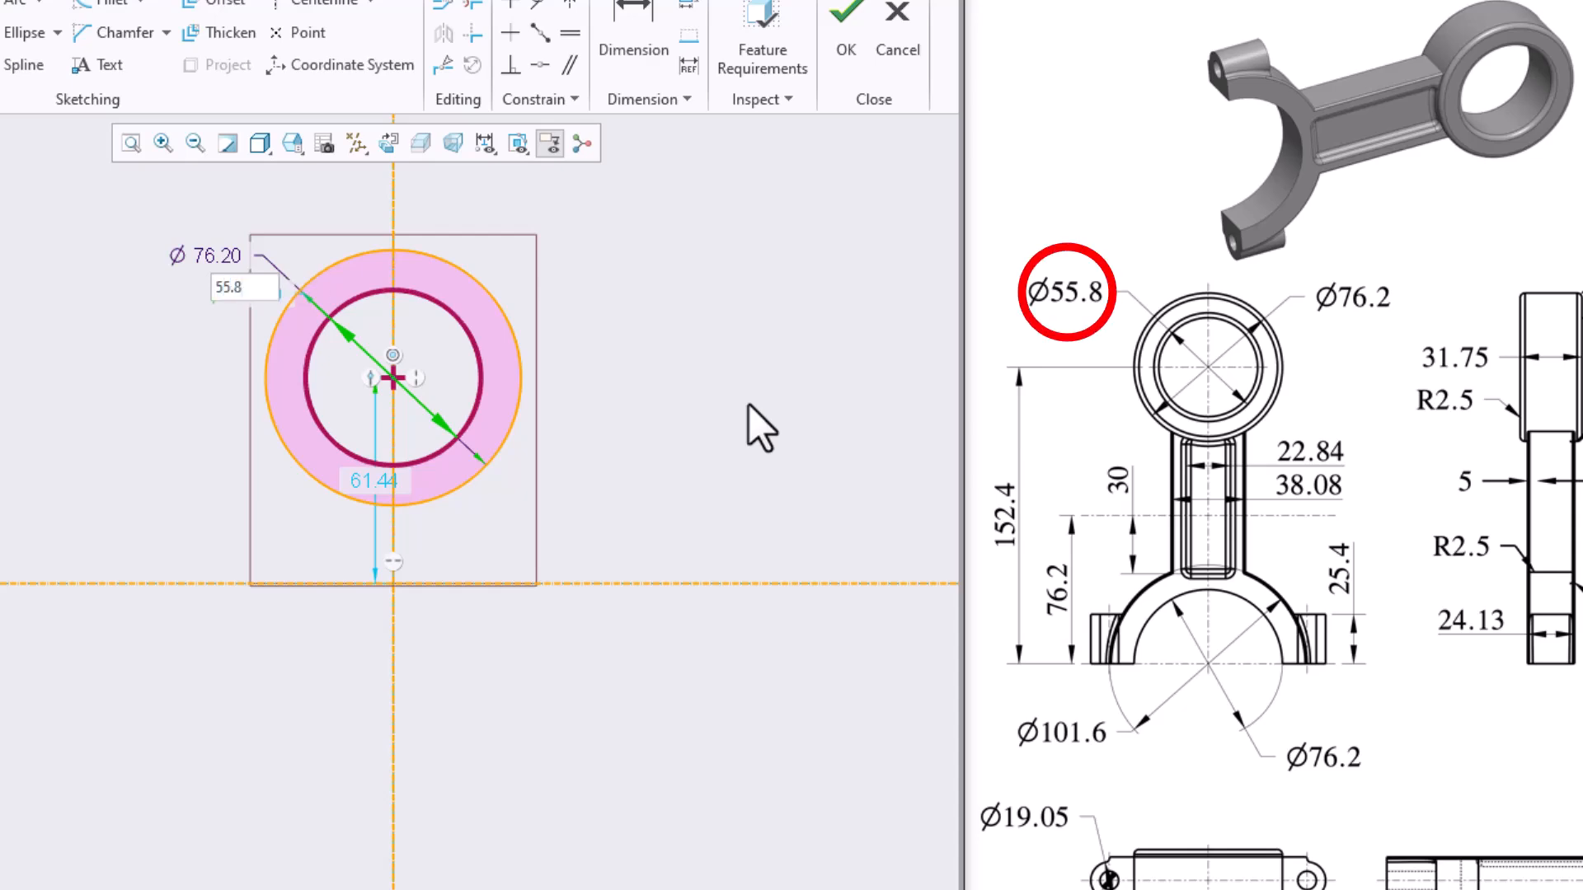
type("55.8")
key("Return")
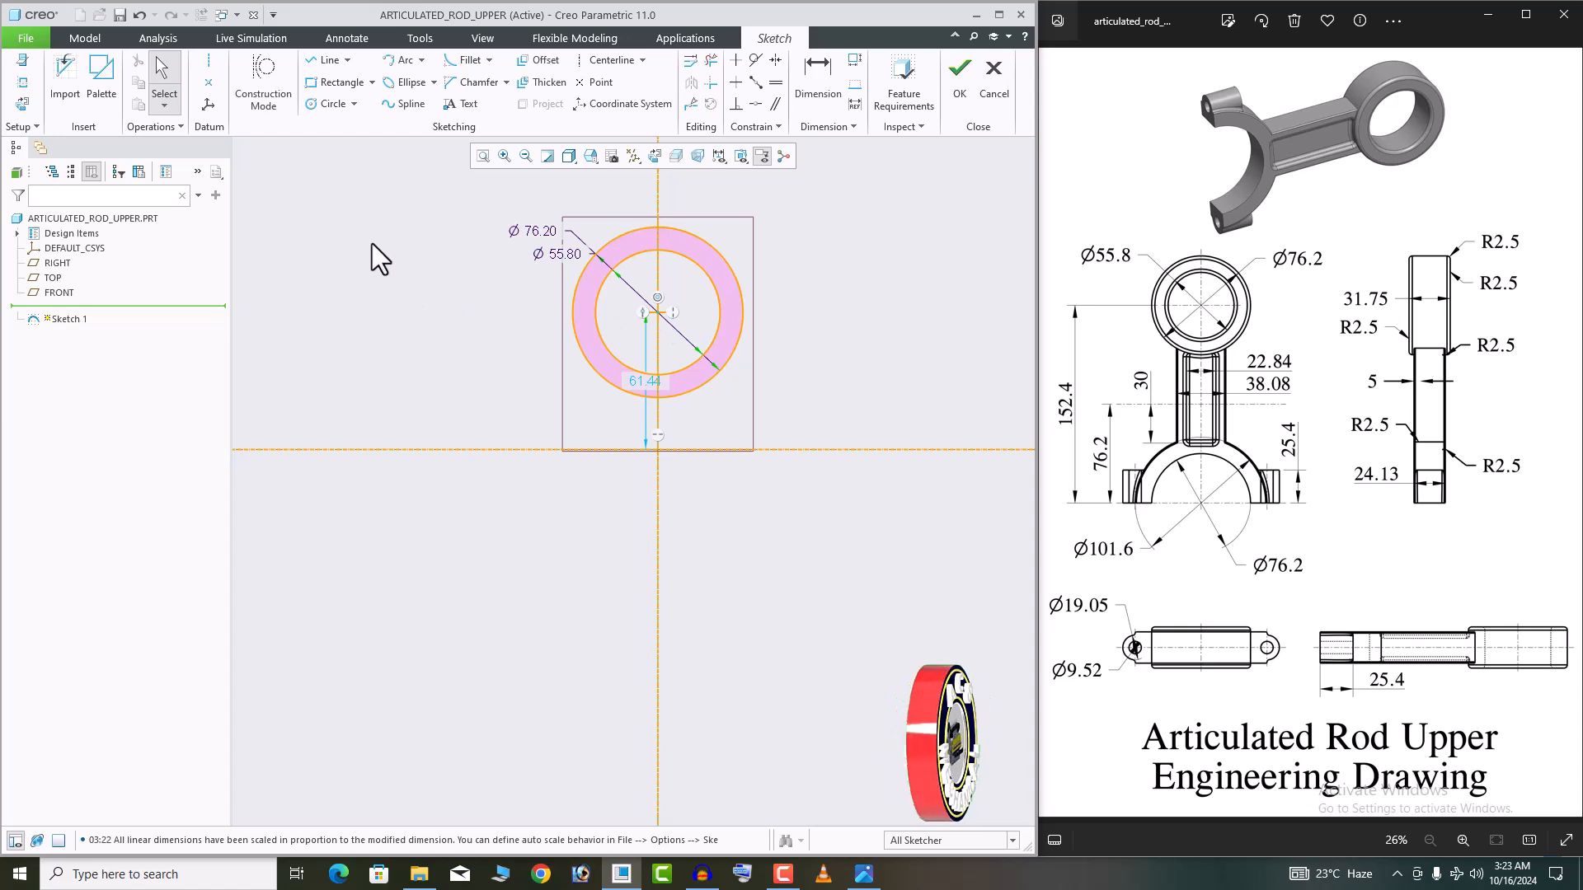
Sketch two concentric circles, about 62 and 39 in diameter, centred on the vertical centerline below the origin
left_click(313, 105)
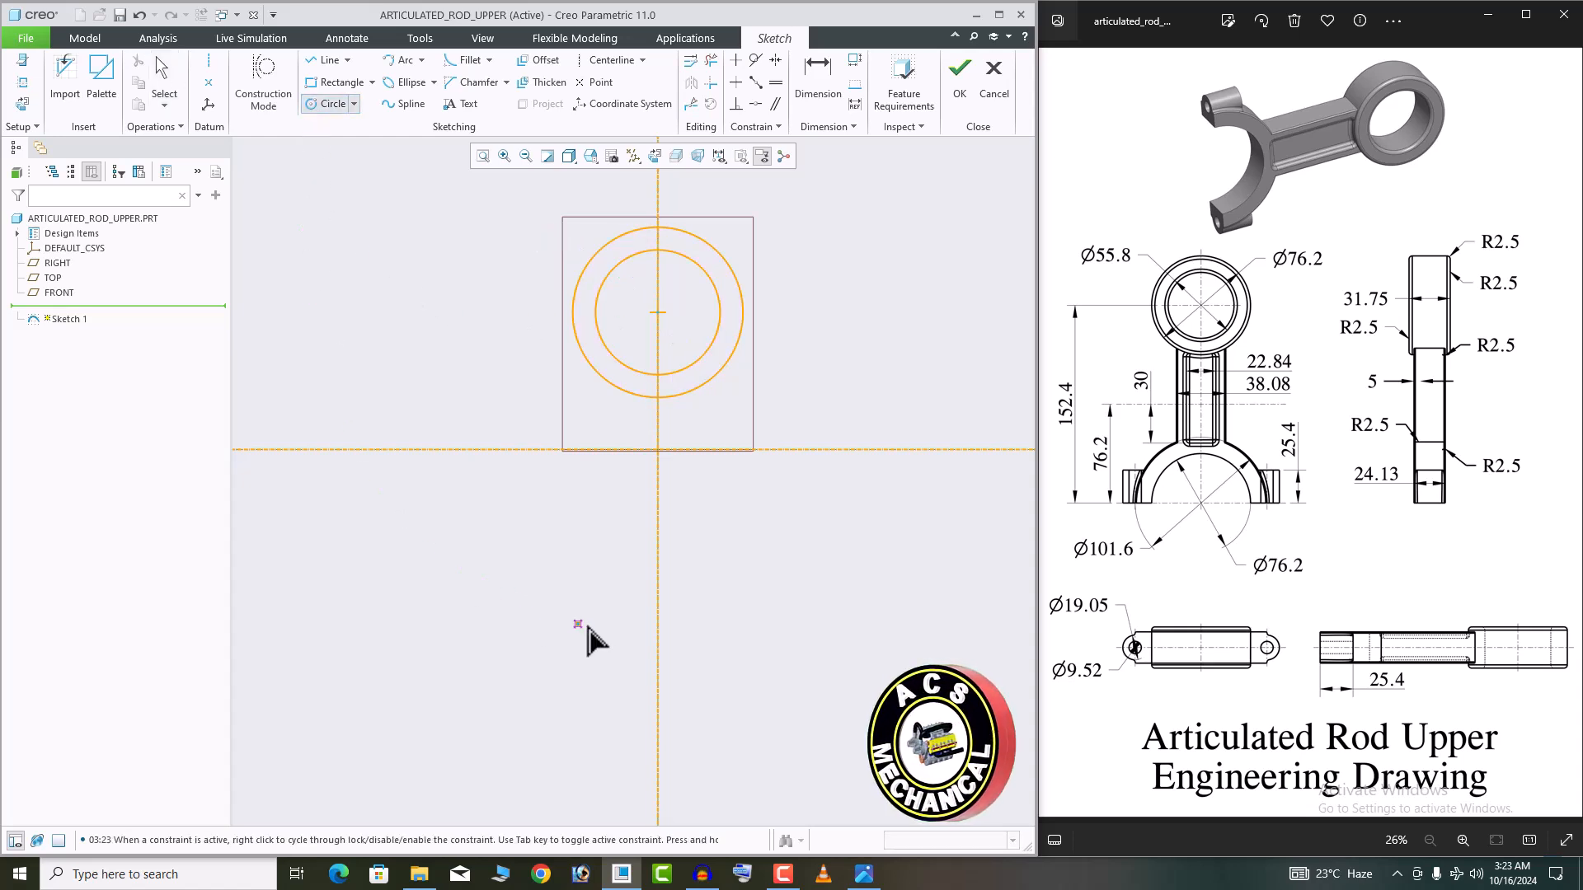
left_click(658, 611)
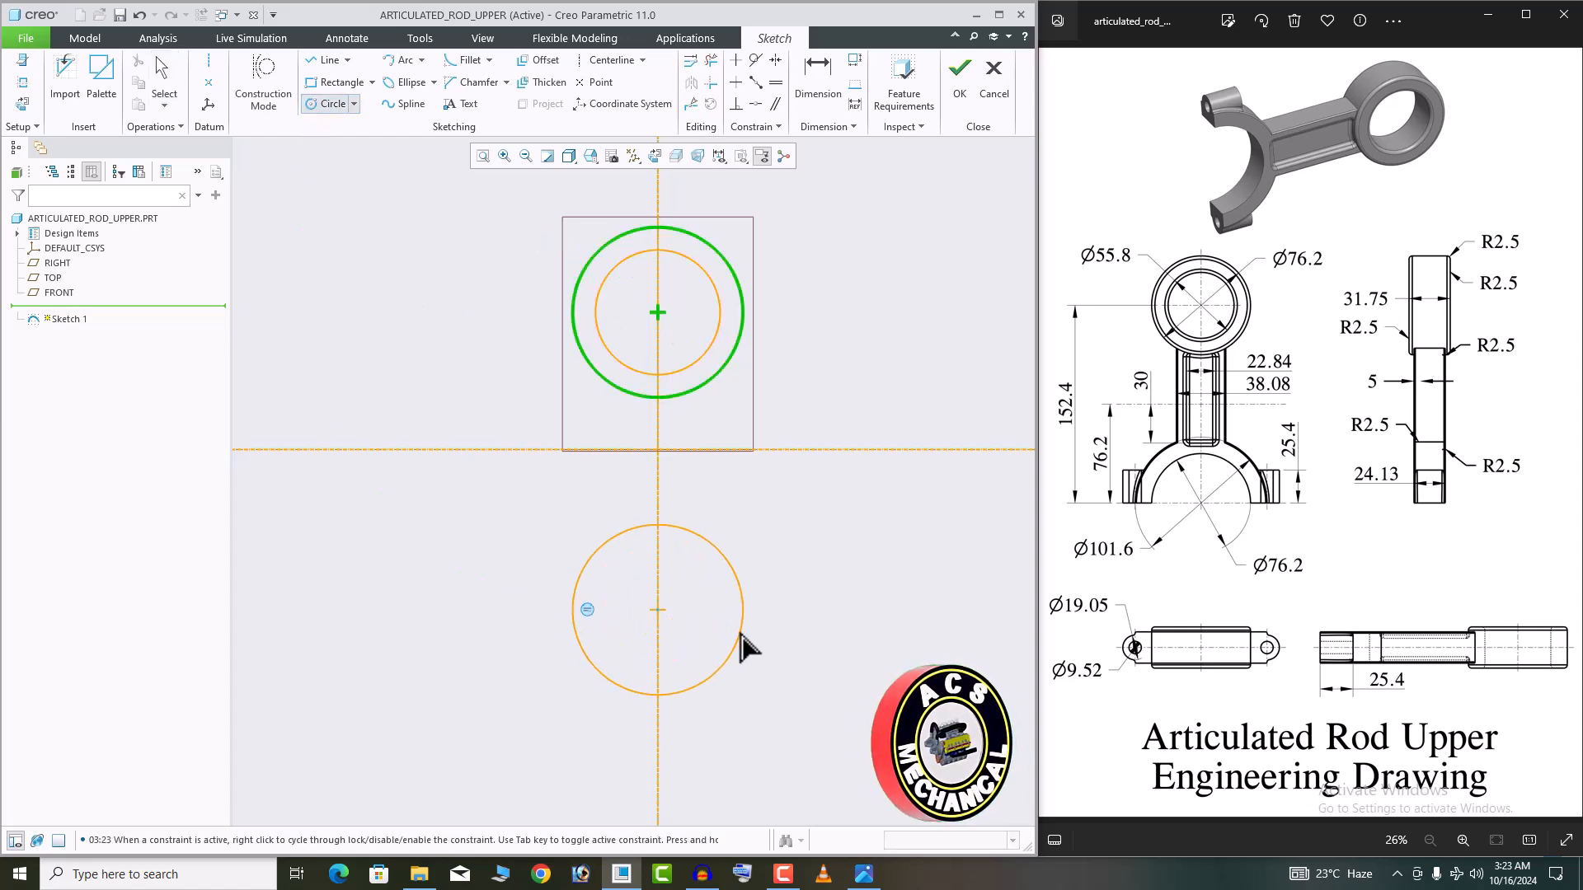
left_click(725, 634)
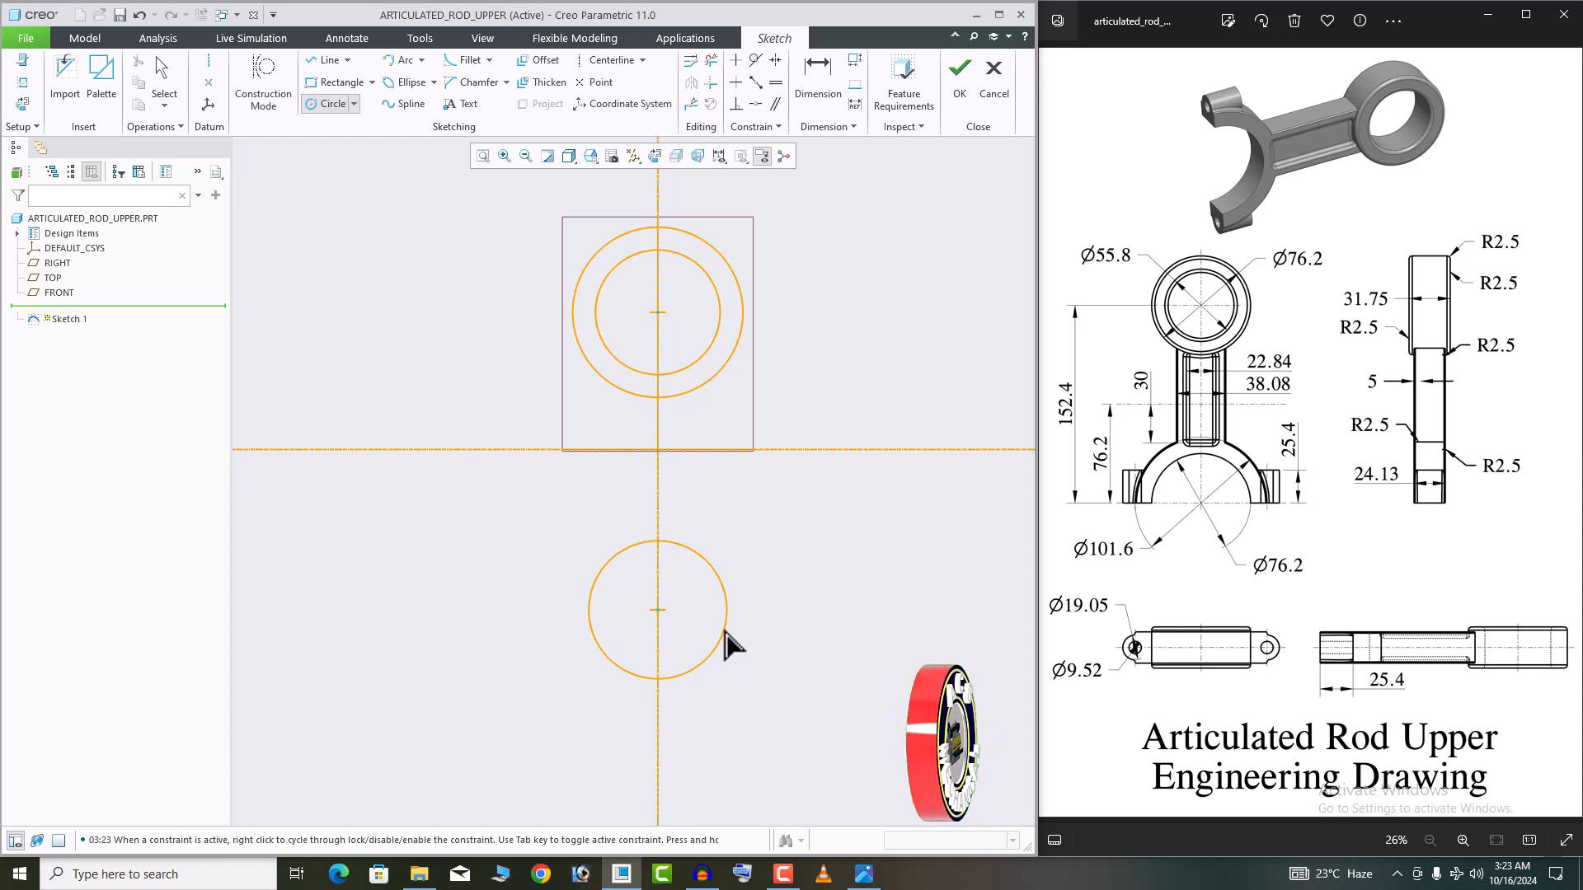
left_click(665, 619)
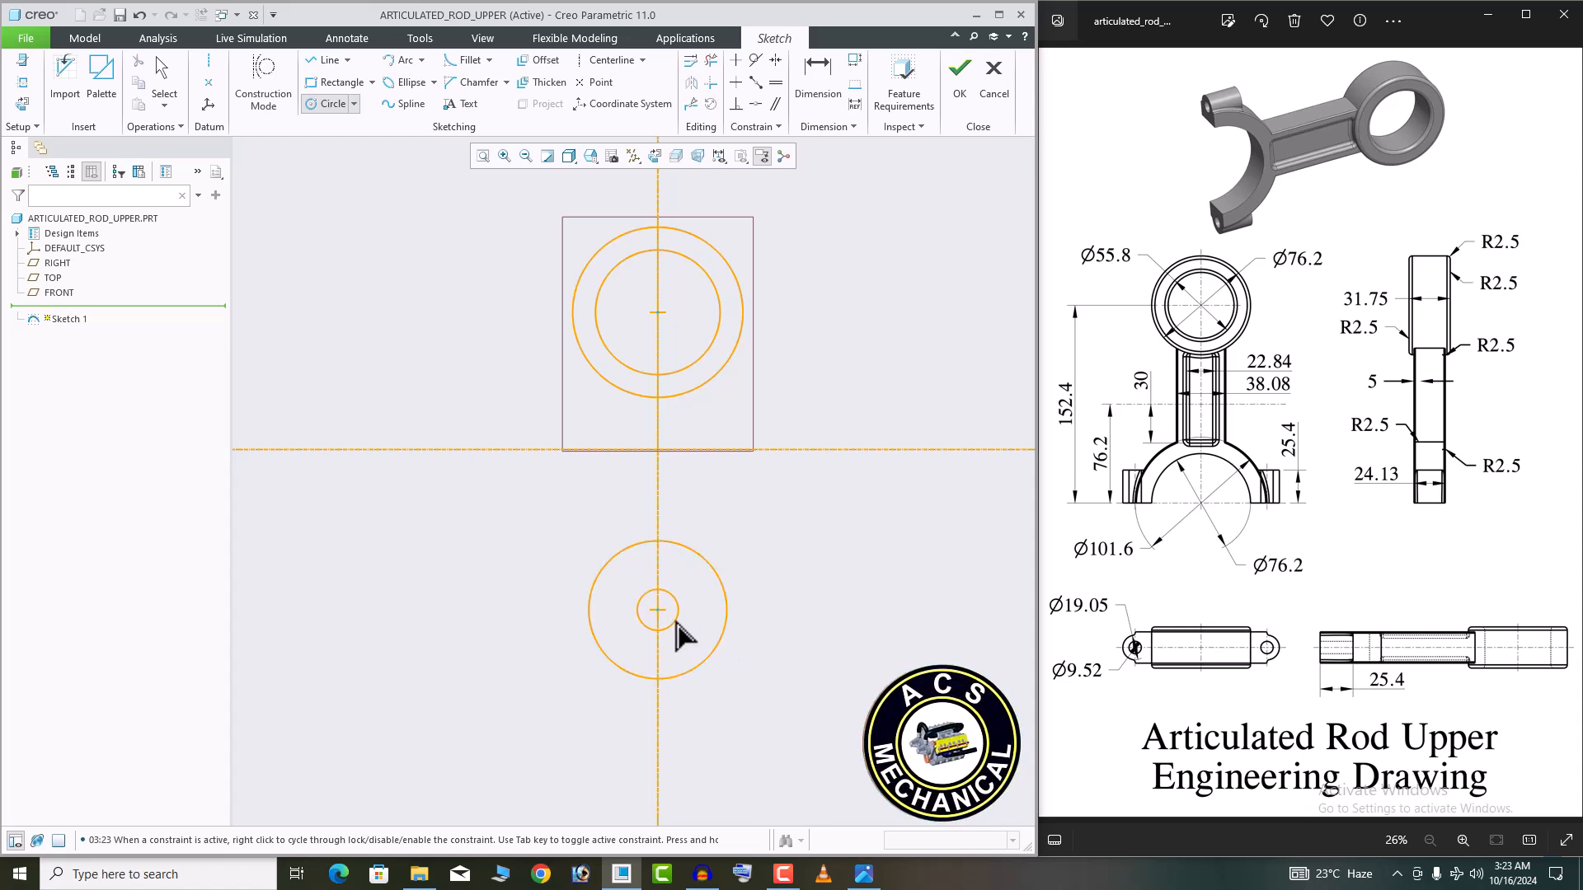
left_click(698, 635)
middle_click(849, 627)
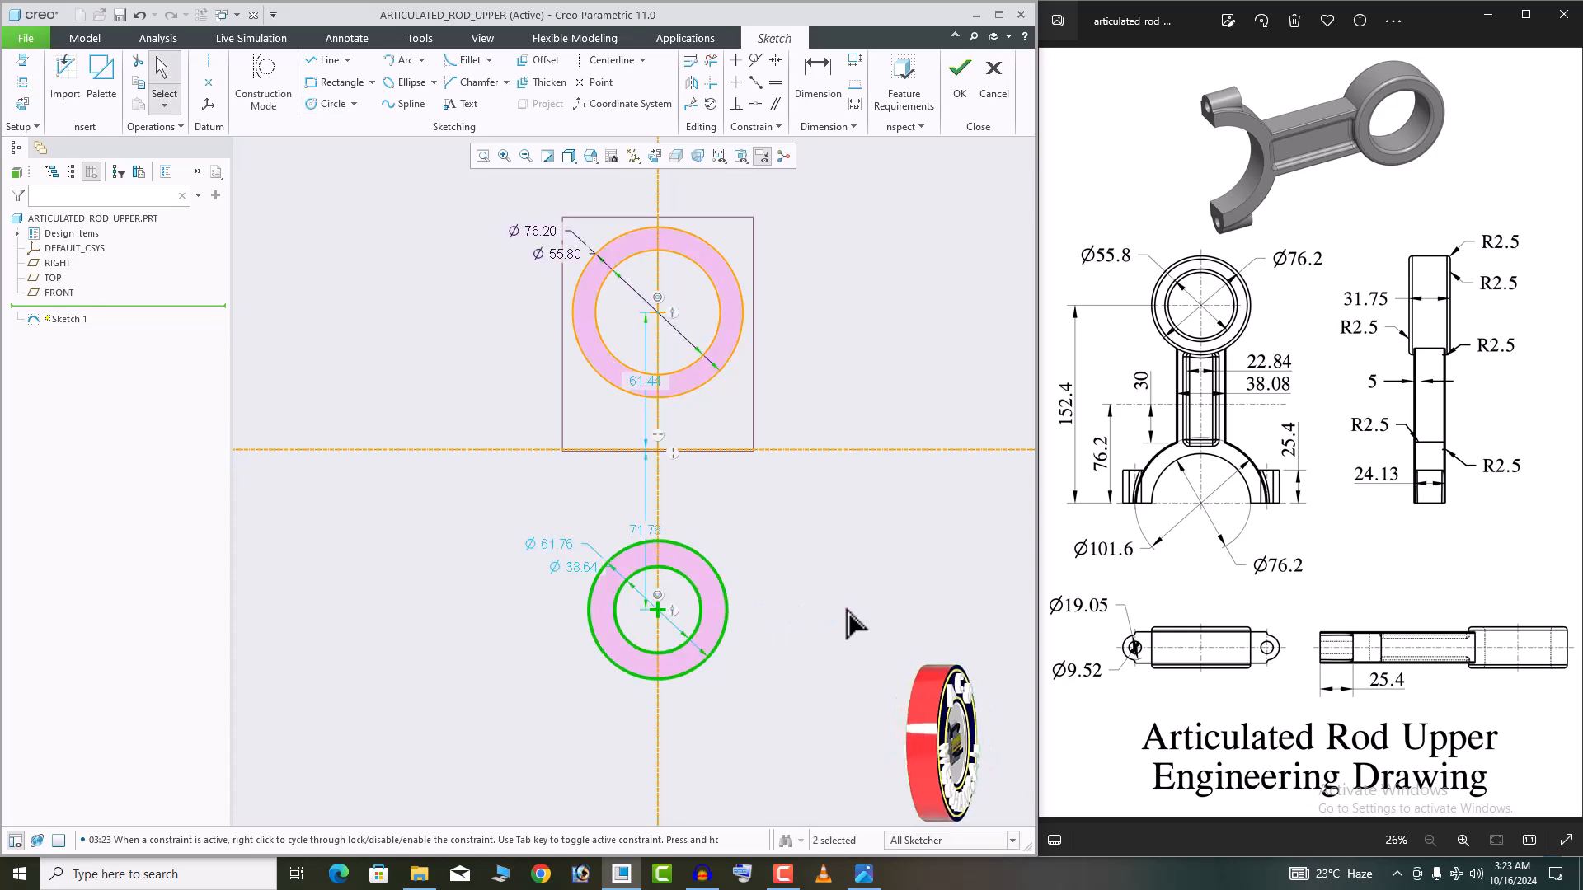
Set the lower circles' diameters to 101.6 for the outer one and 76.2 for the inner one
double_click(554, 545)
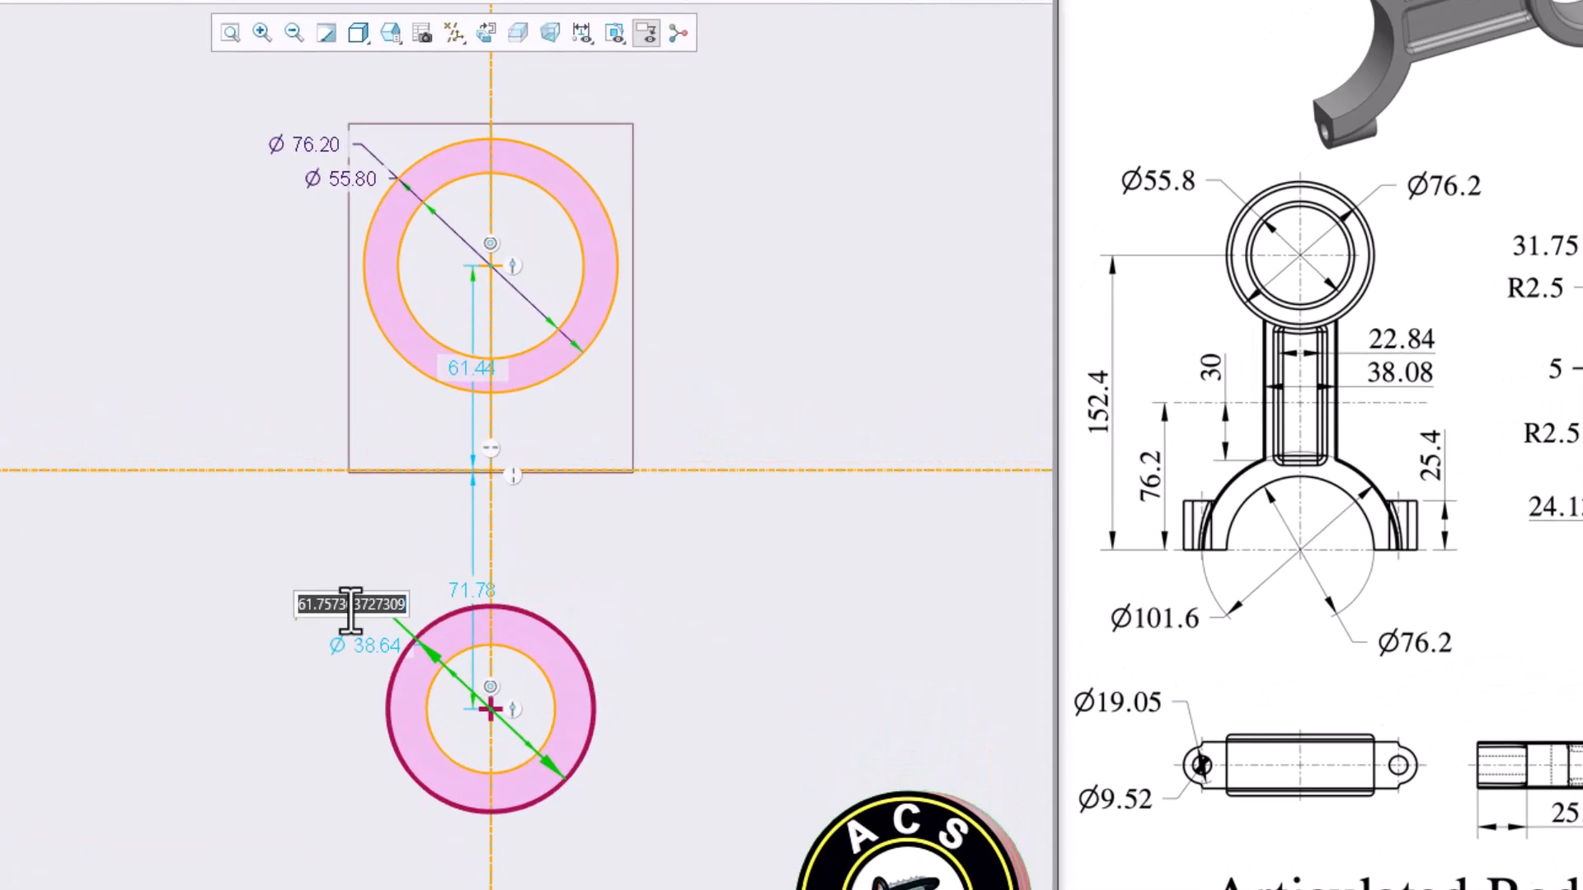
type("101")
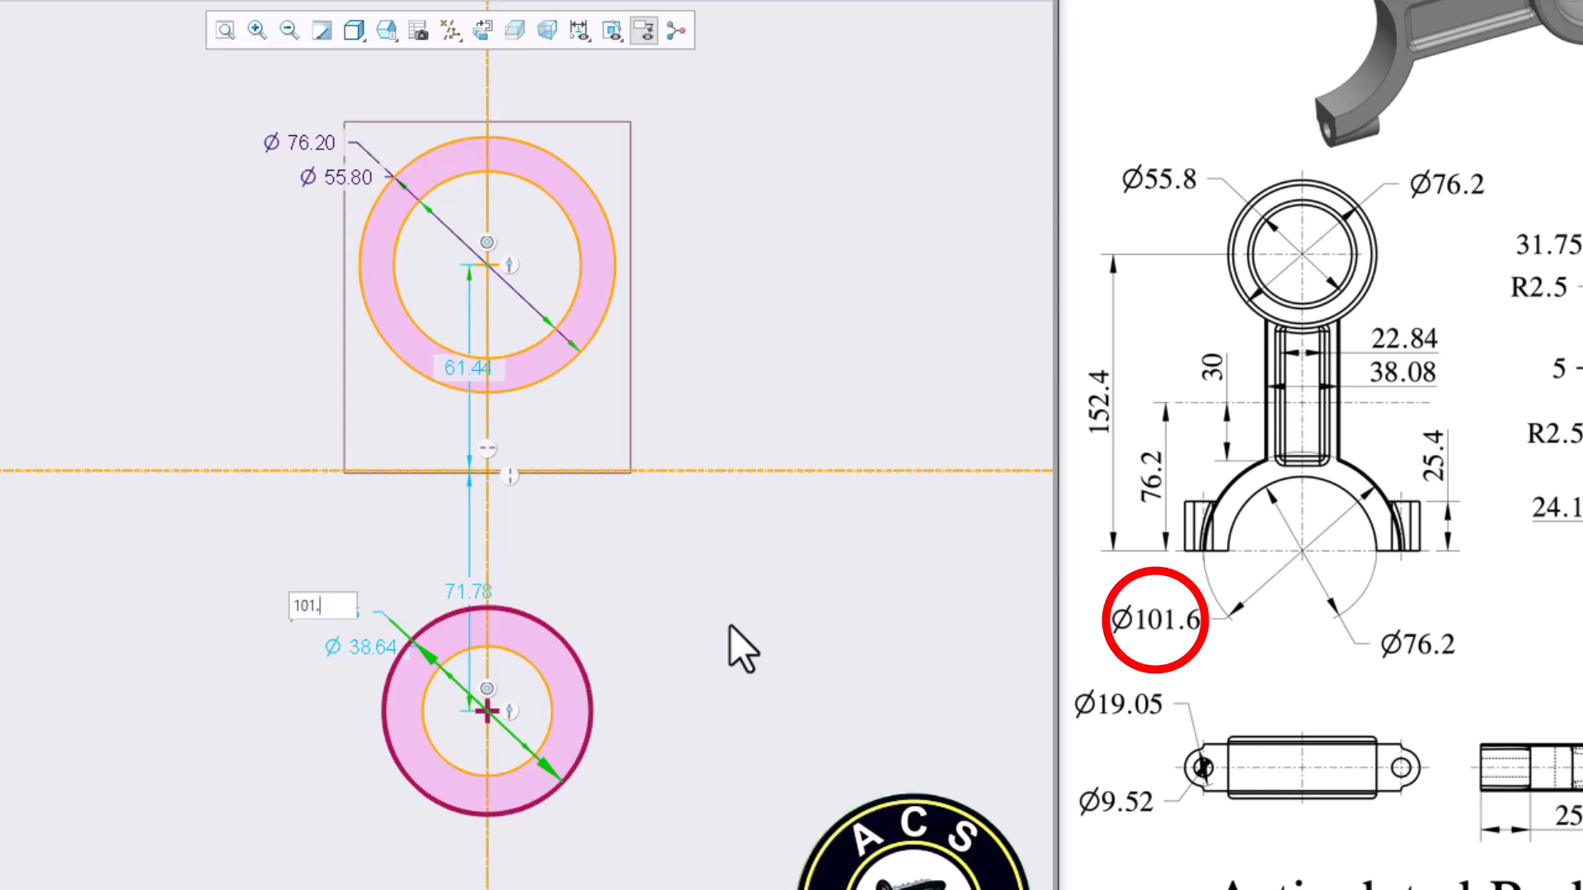
type(".6")
key("Return")
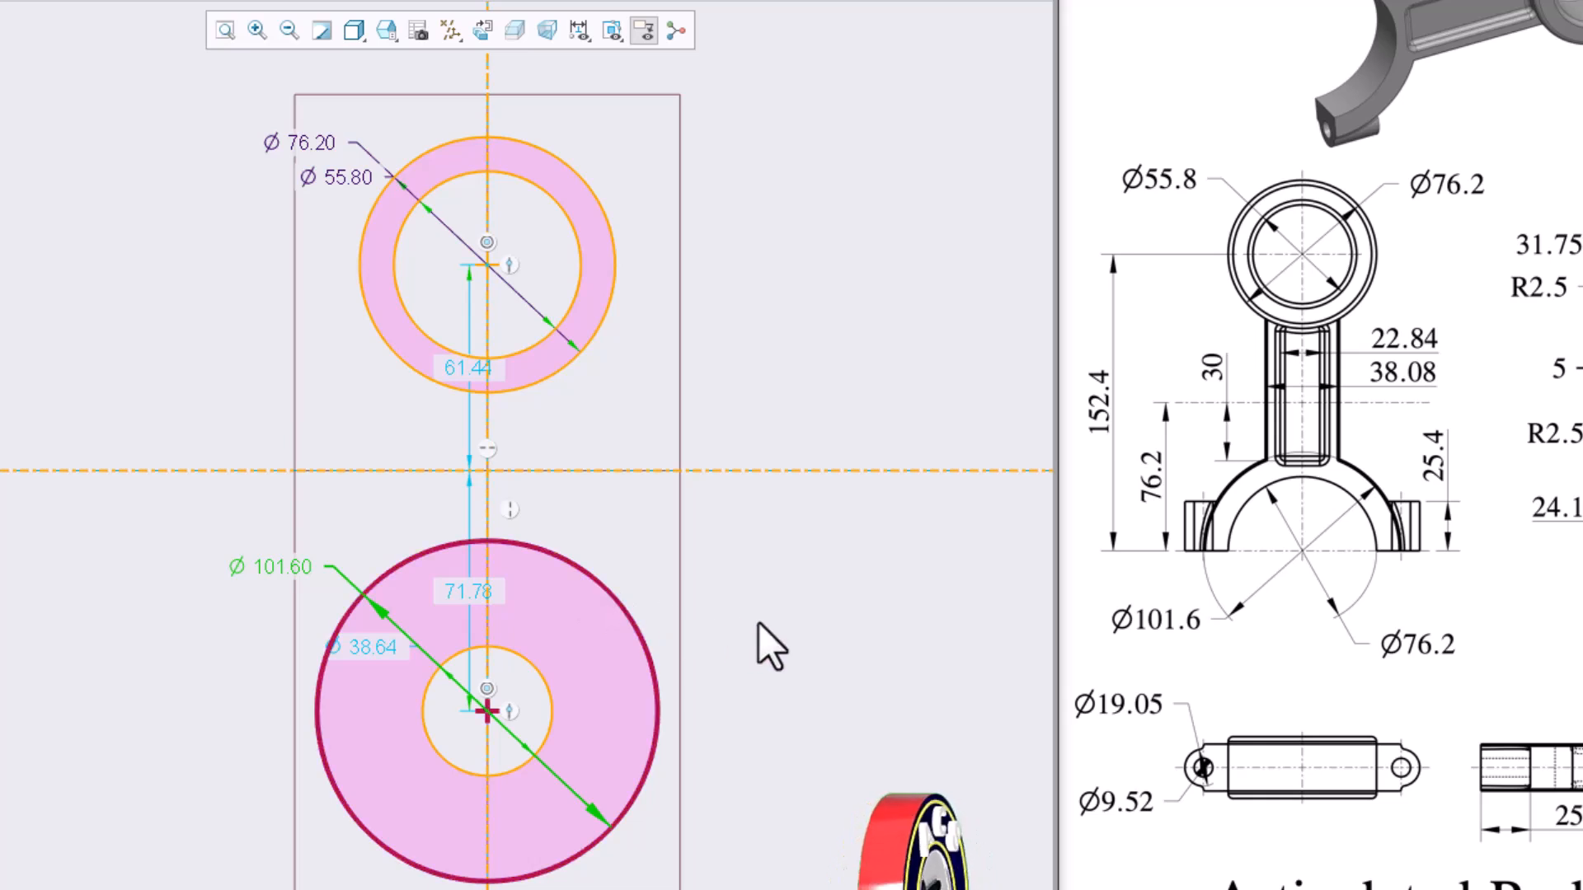
double_click(369, 655)
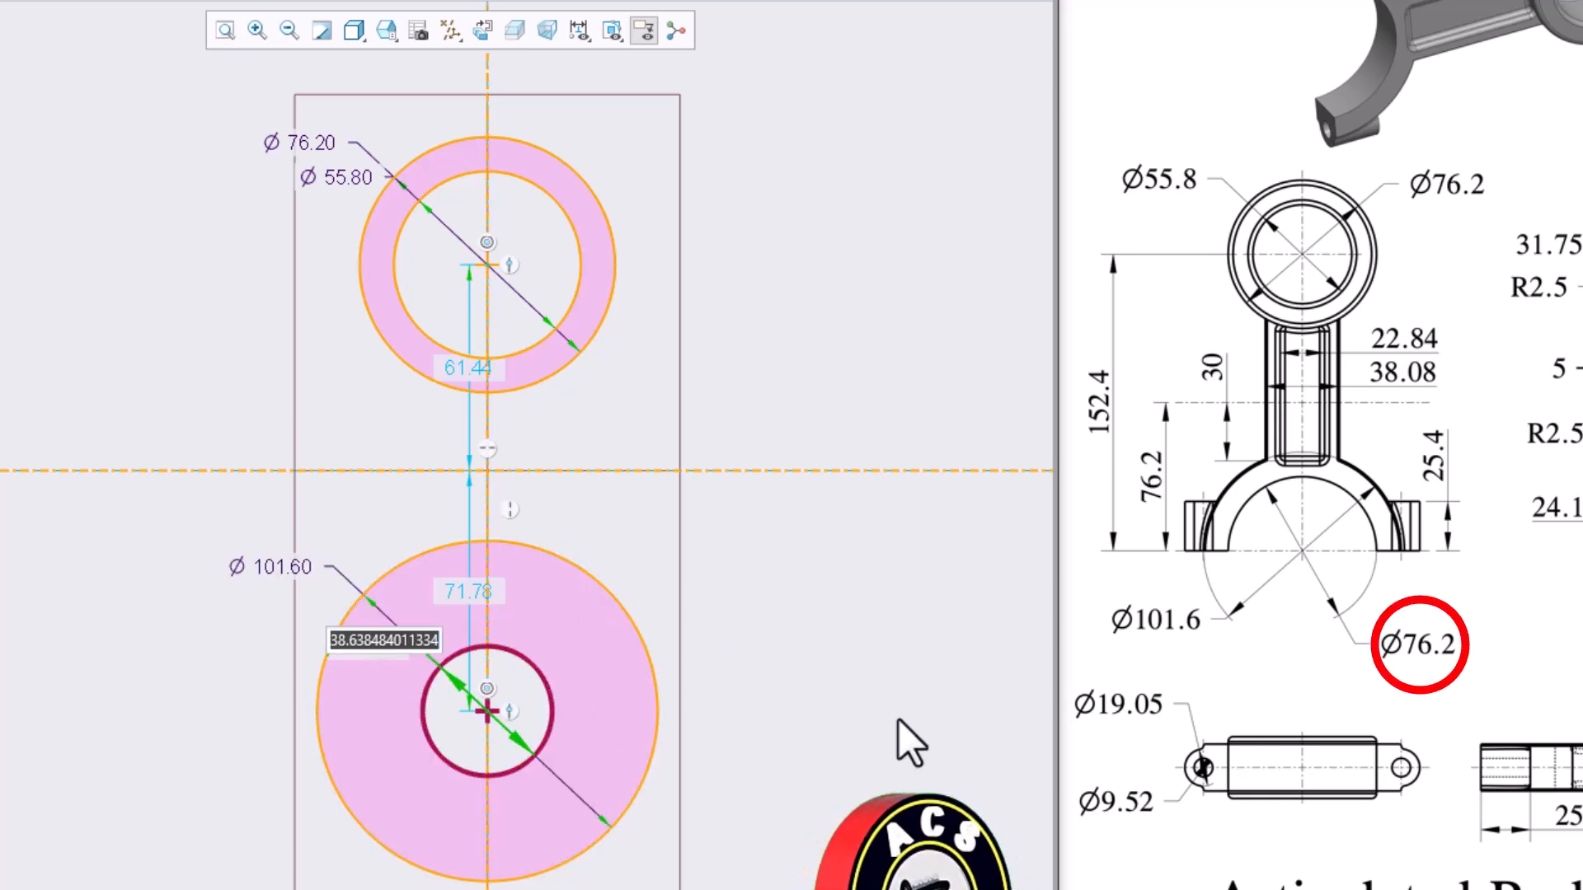
type("76.2")
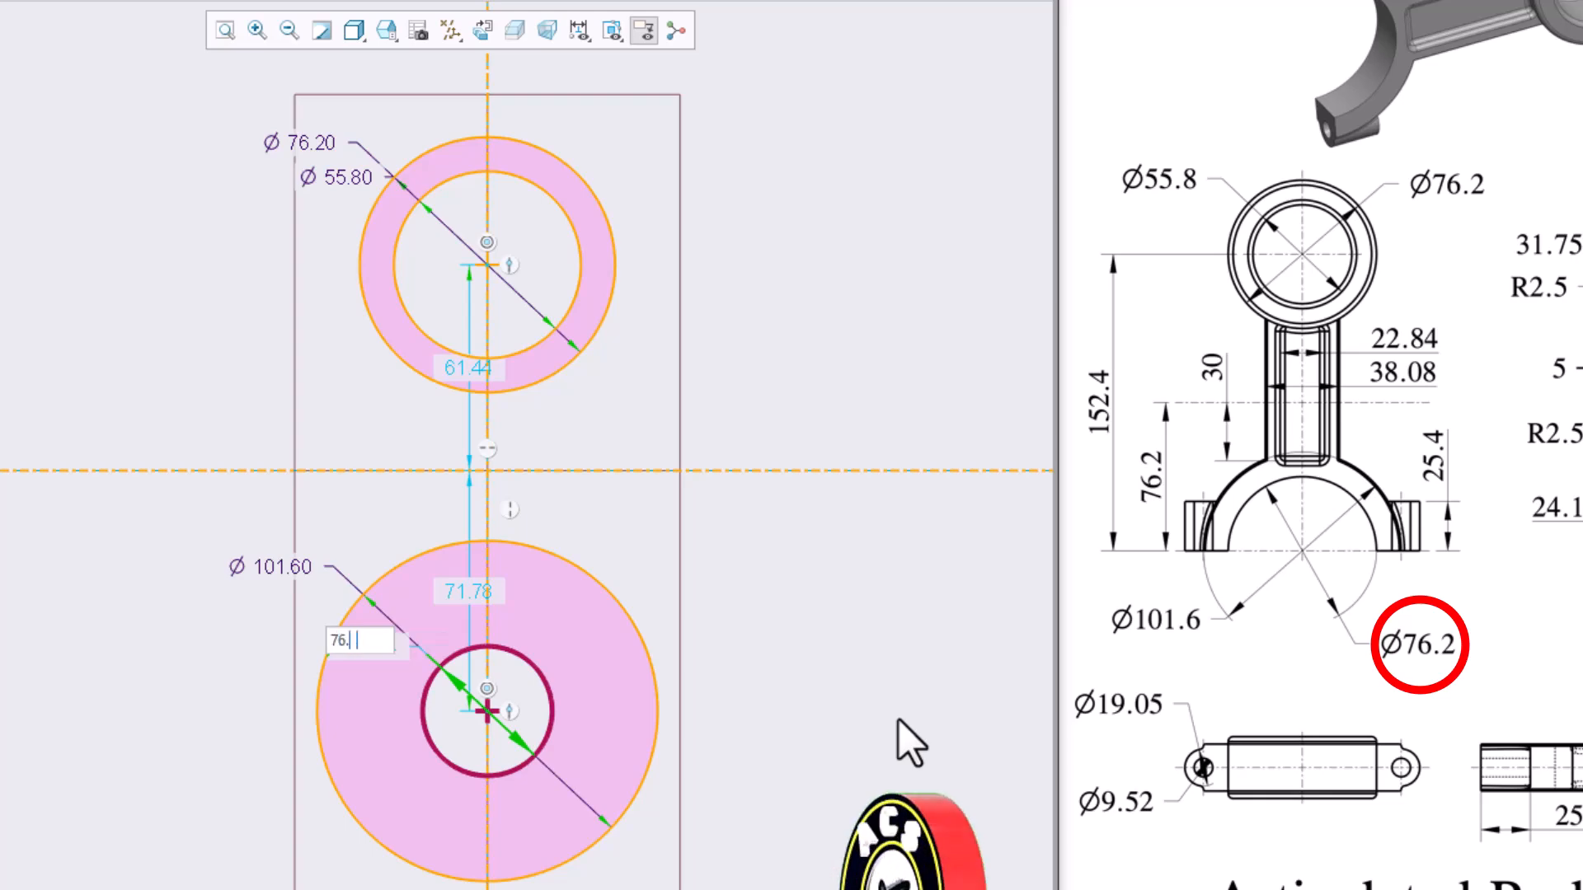
key("Return")
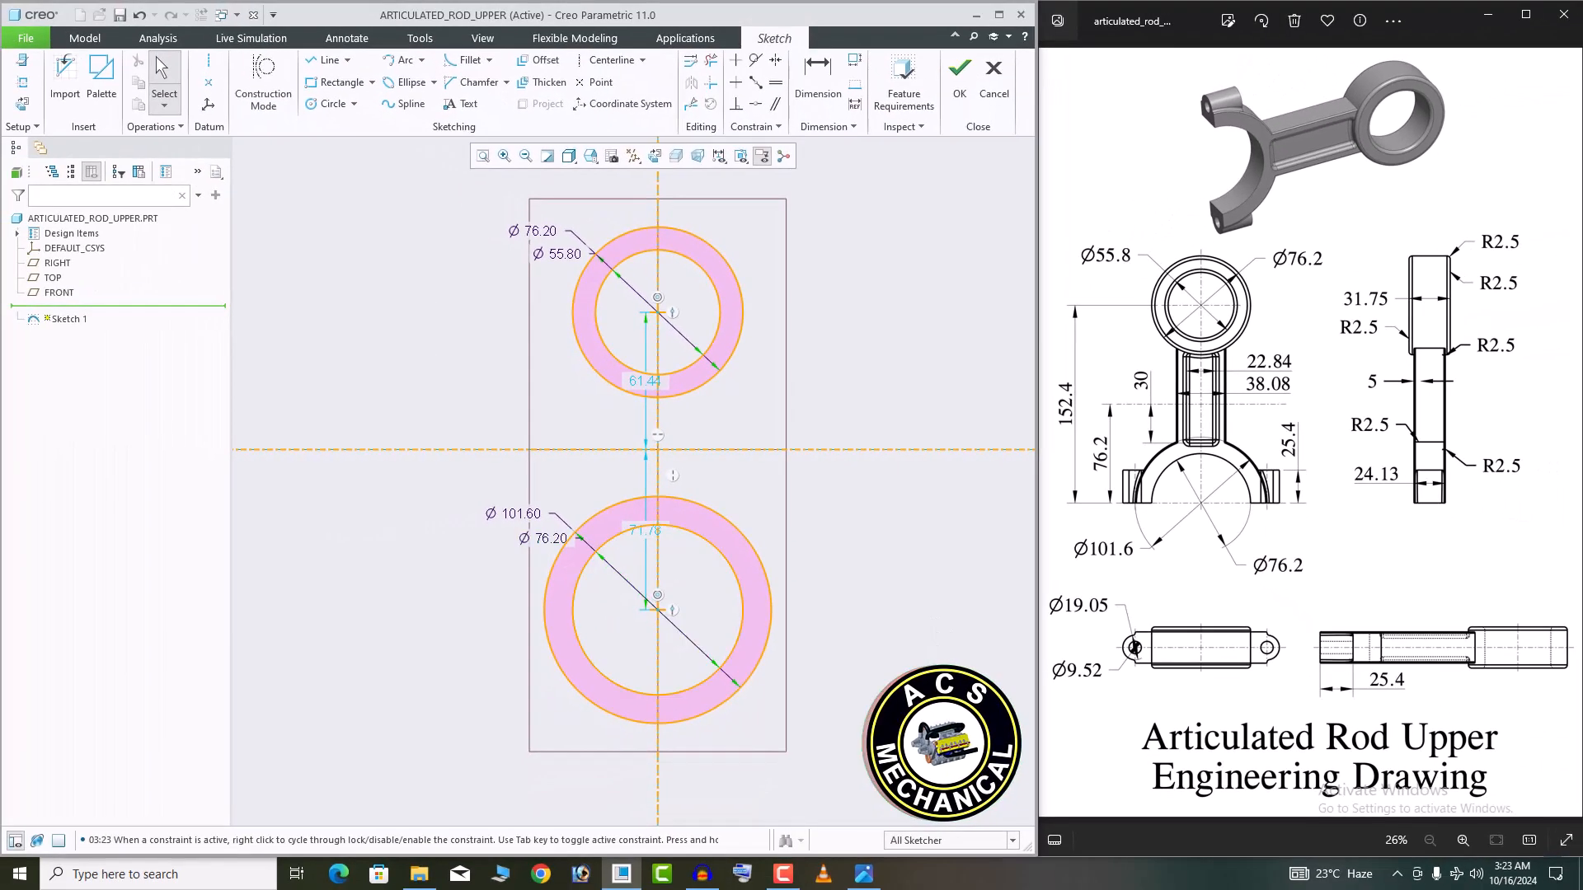
Set the distance from the horizontal centerline to the lower circles' centre to 76.2
double_click(646, 532)
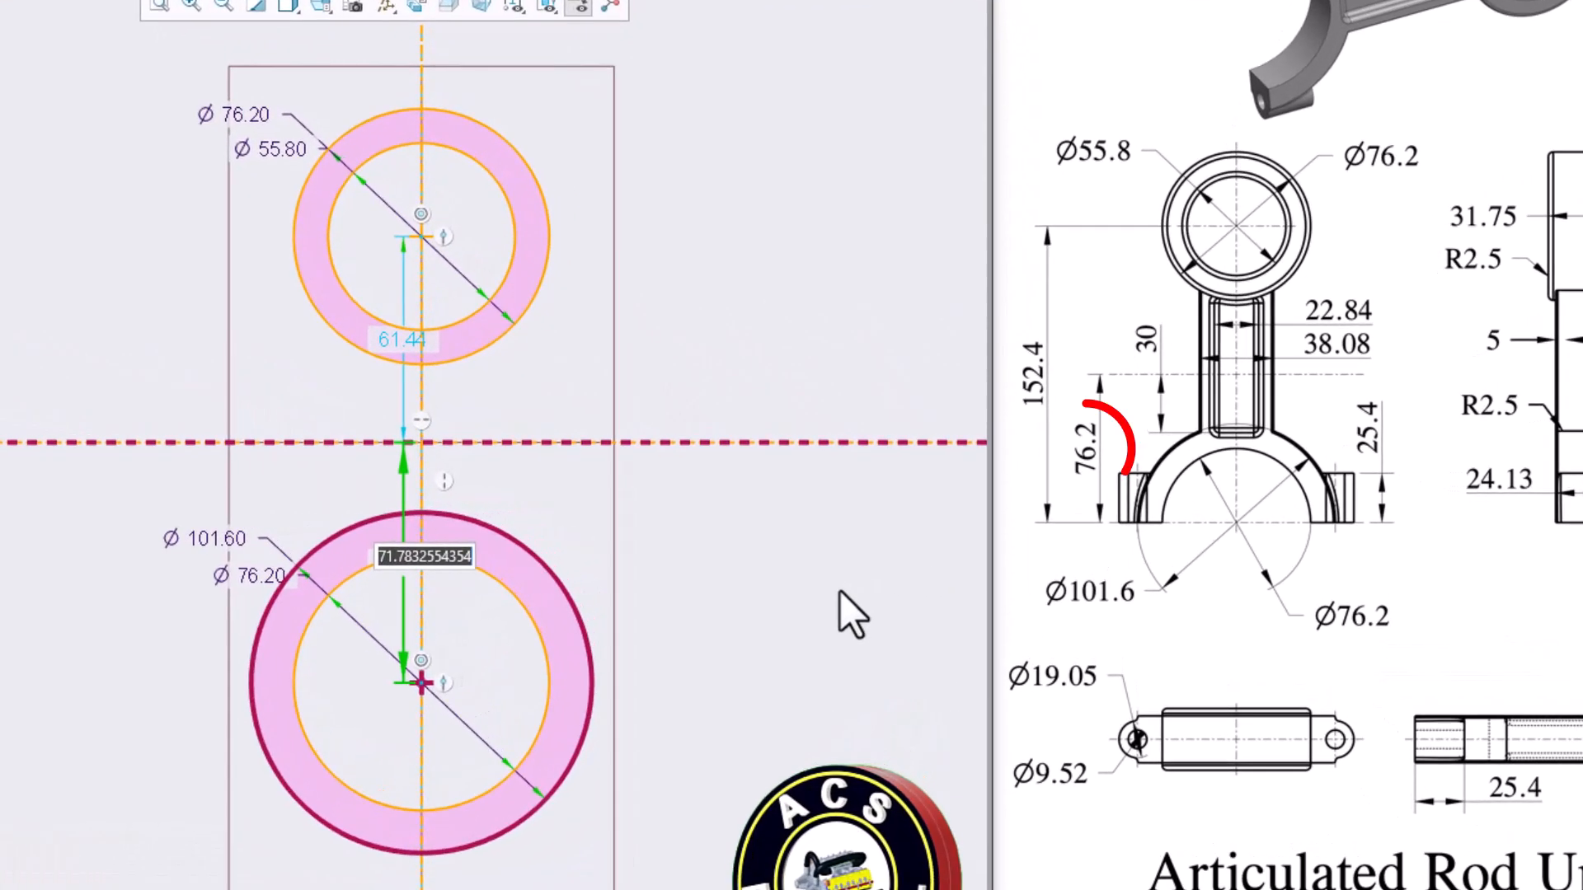
type("76.2")
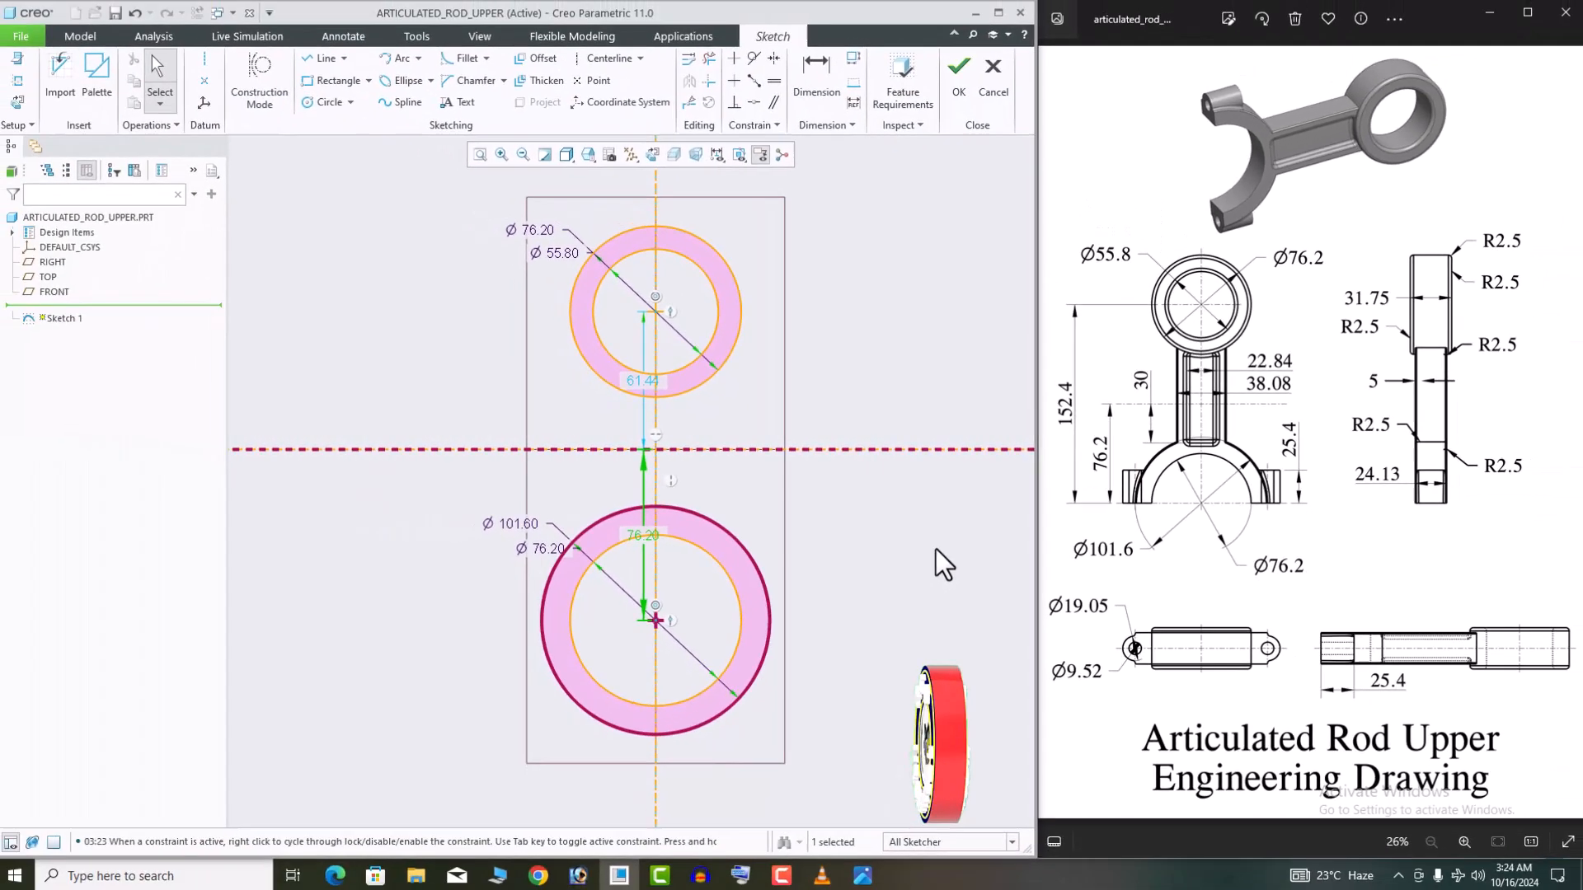
key("Return")
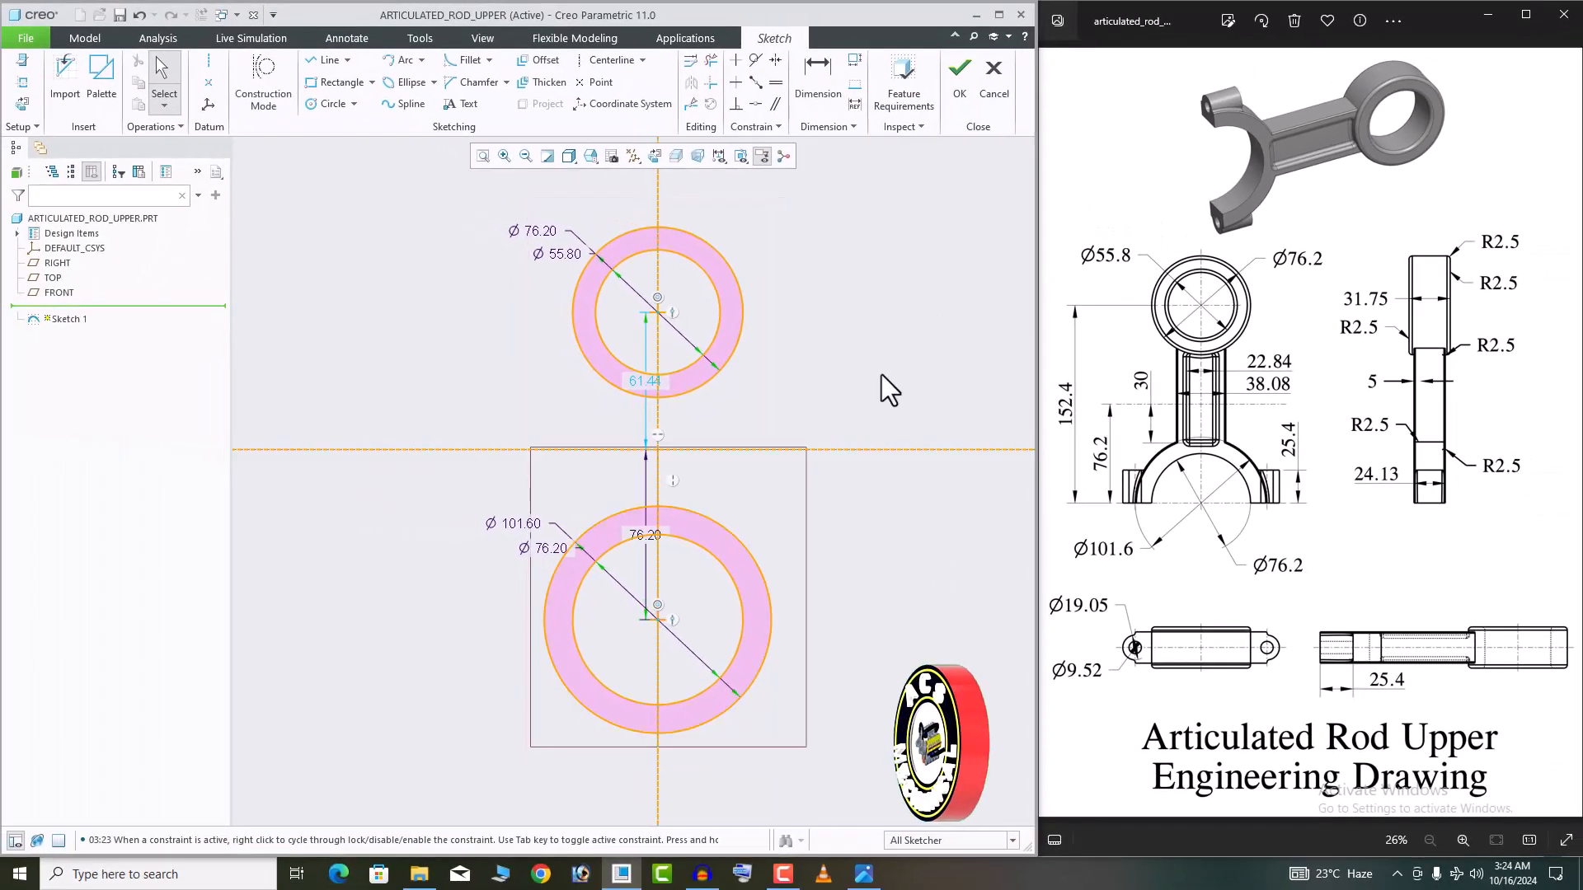
Dimension the vertical distance between the centres of the upper and lower circles as 152.4
left_click(816, 78)
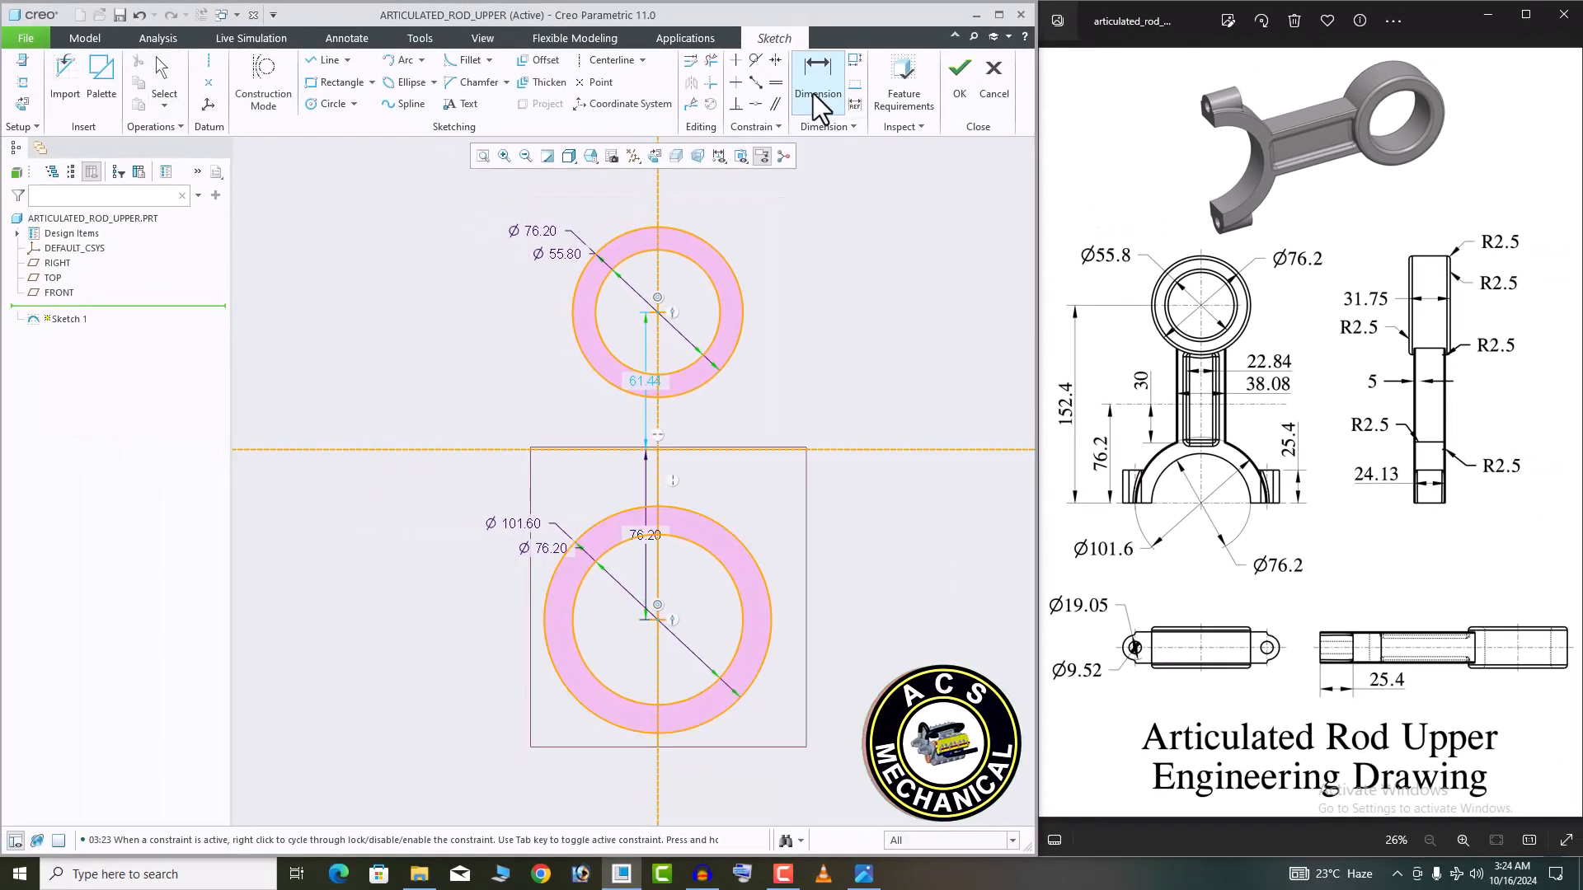
left_click(654, 309)
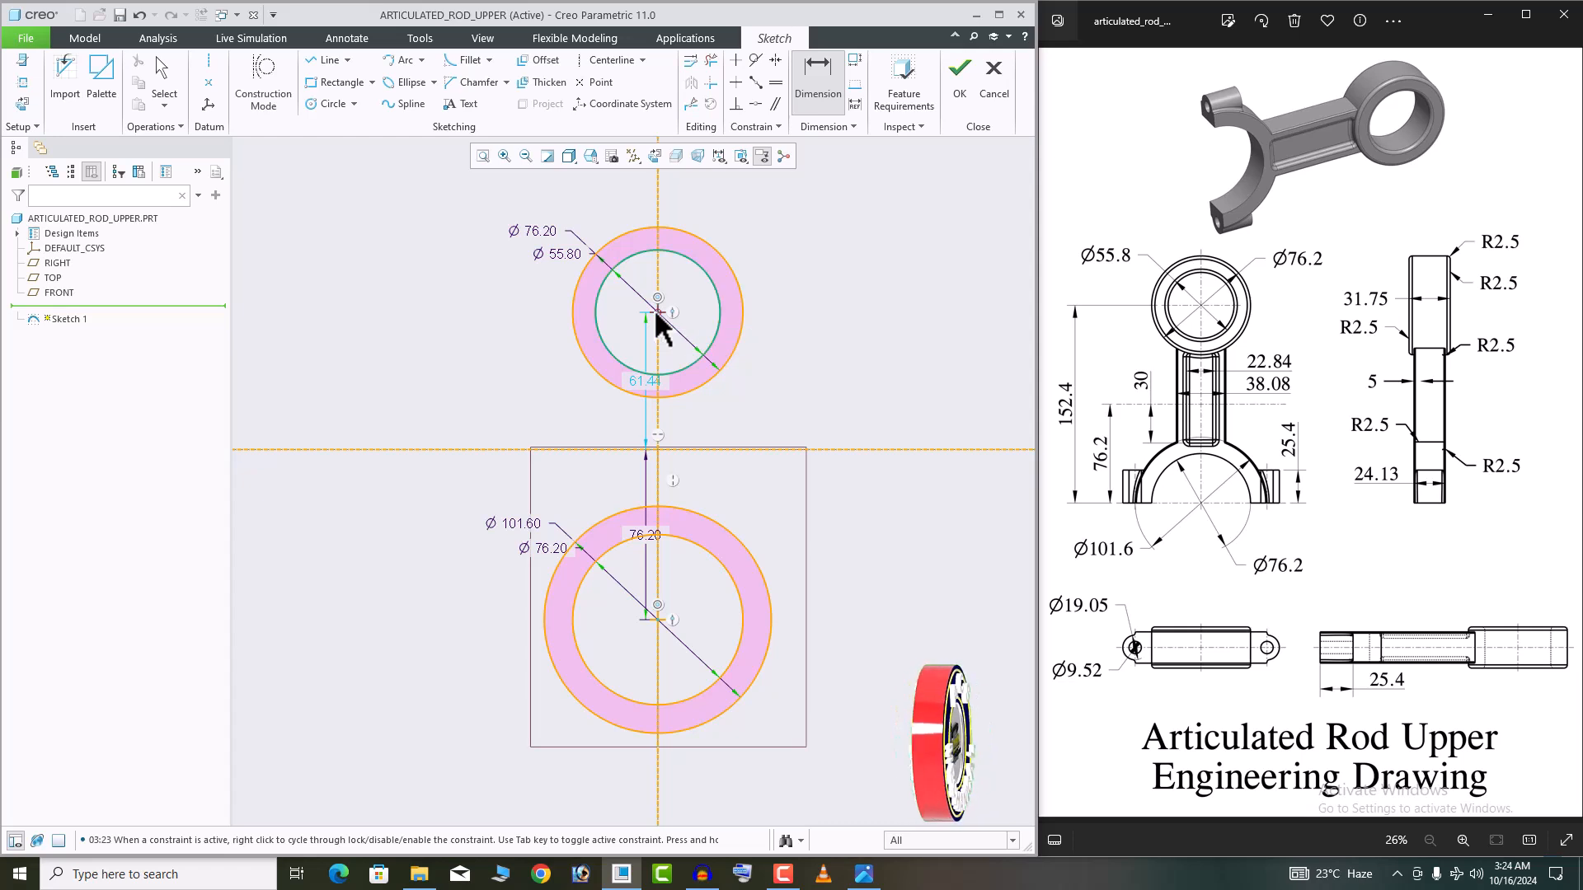
left_click(658, 620)
middle_click(797, 545)
middle_click(891, 487)
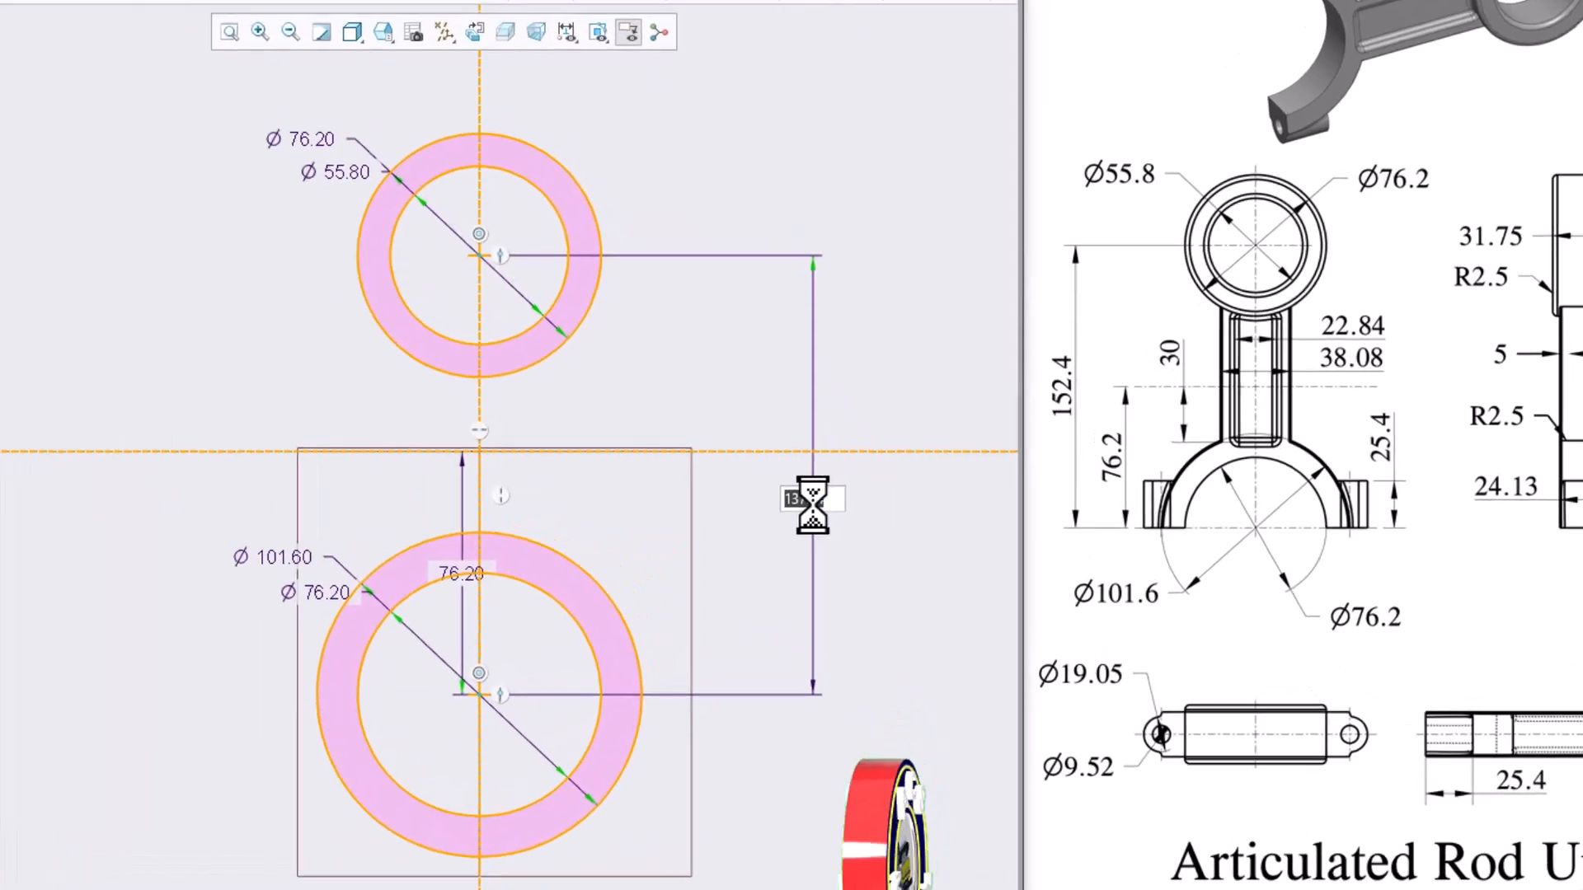
type("1")
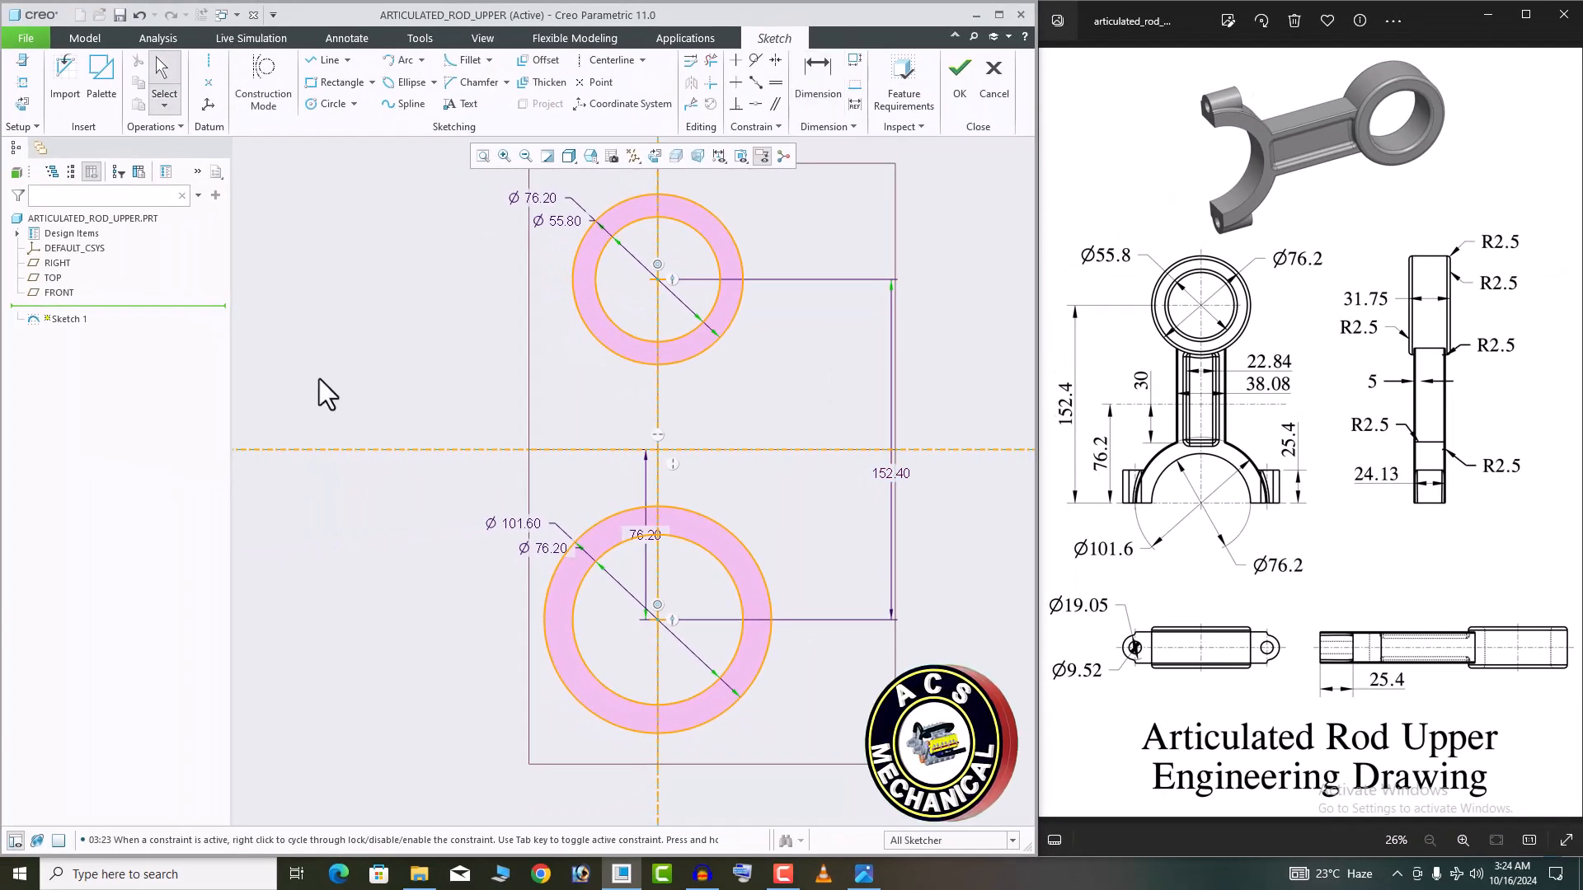
Sketch a centred rectangle about 40 wide as the shank, with its corners on the outer circles of both rings
left_click(312, 84)
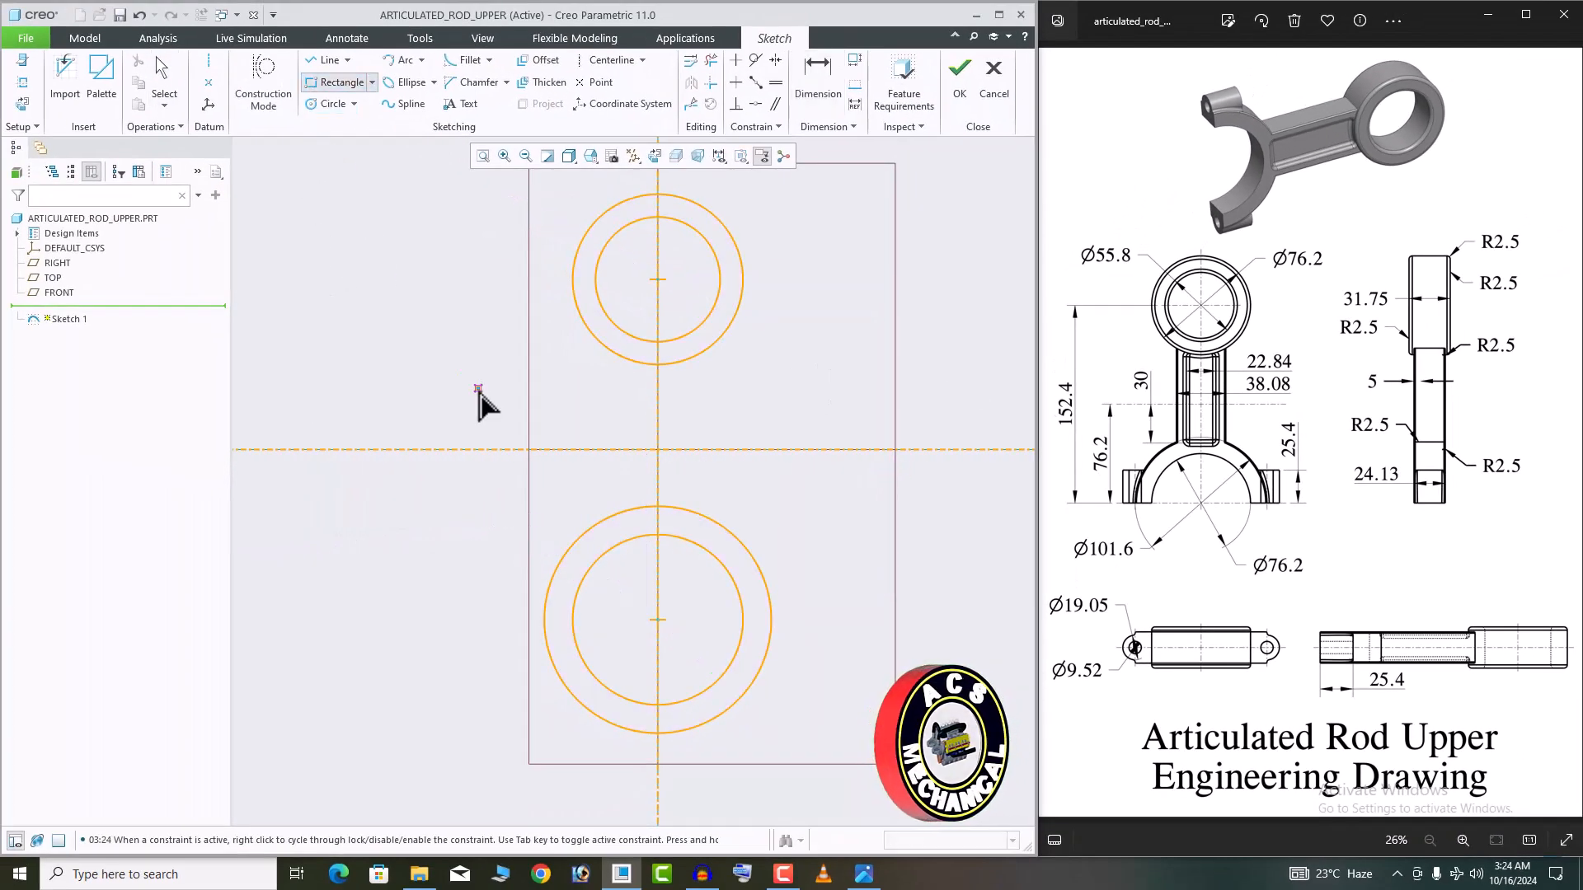
left_click(613, 353)
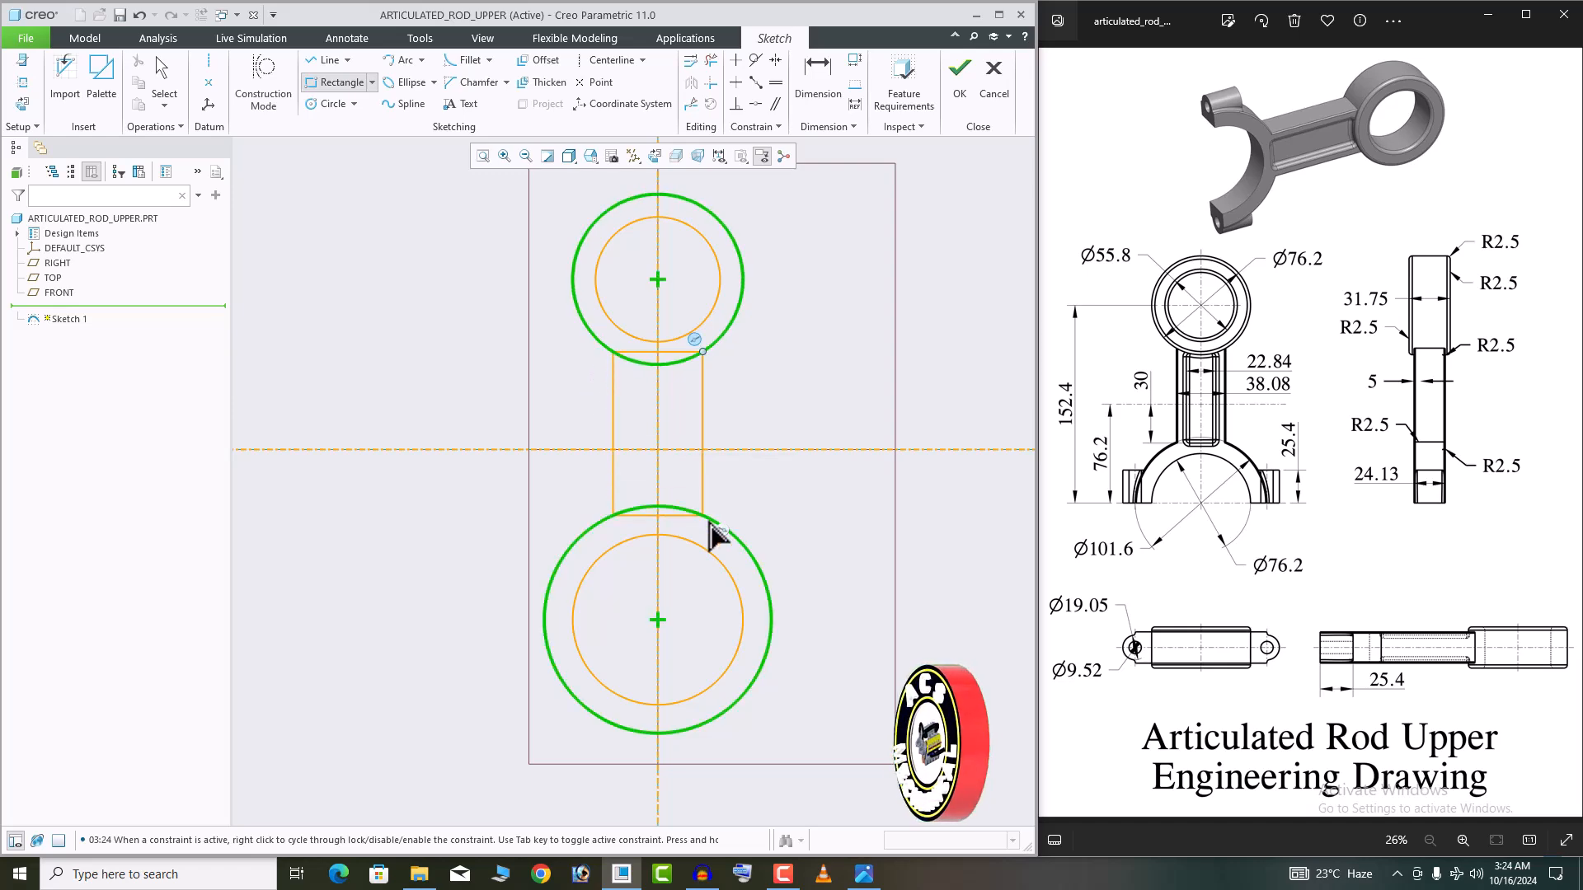
left_click(702, 515)
middle_click(804, 428)
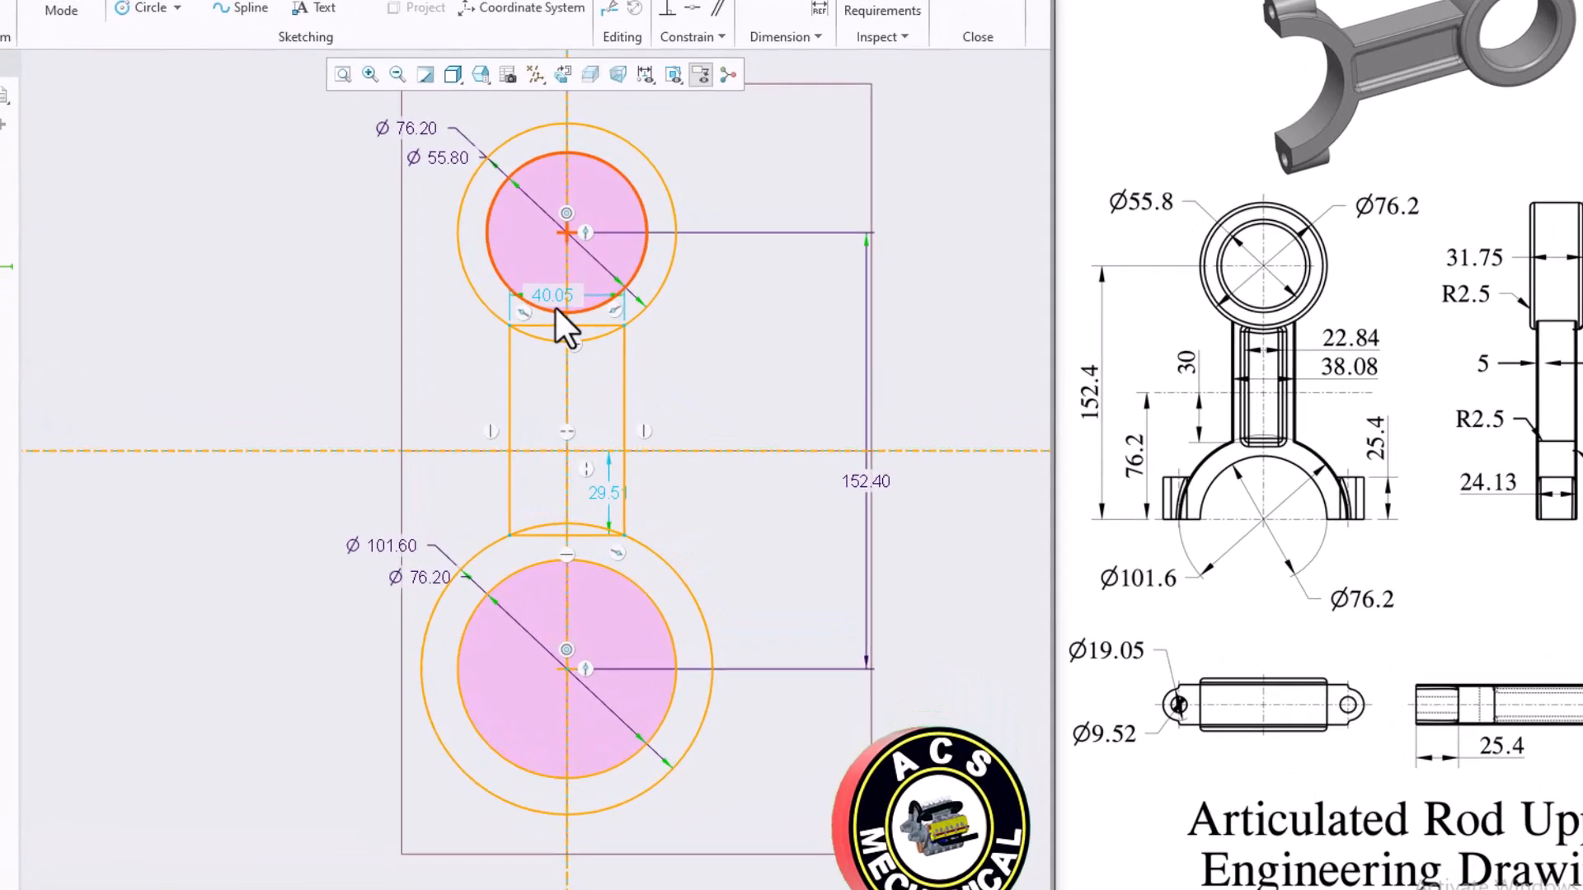
Set the shank rectangle's width to 38.08
double_click(554, 296)
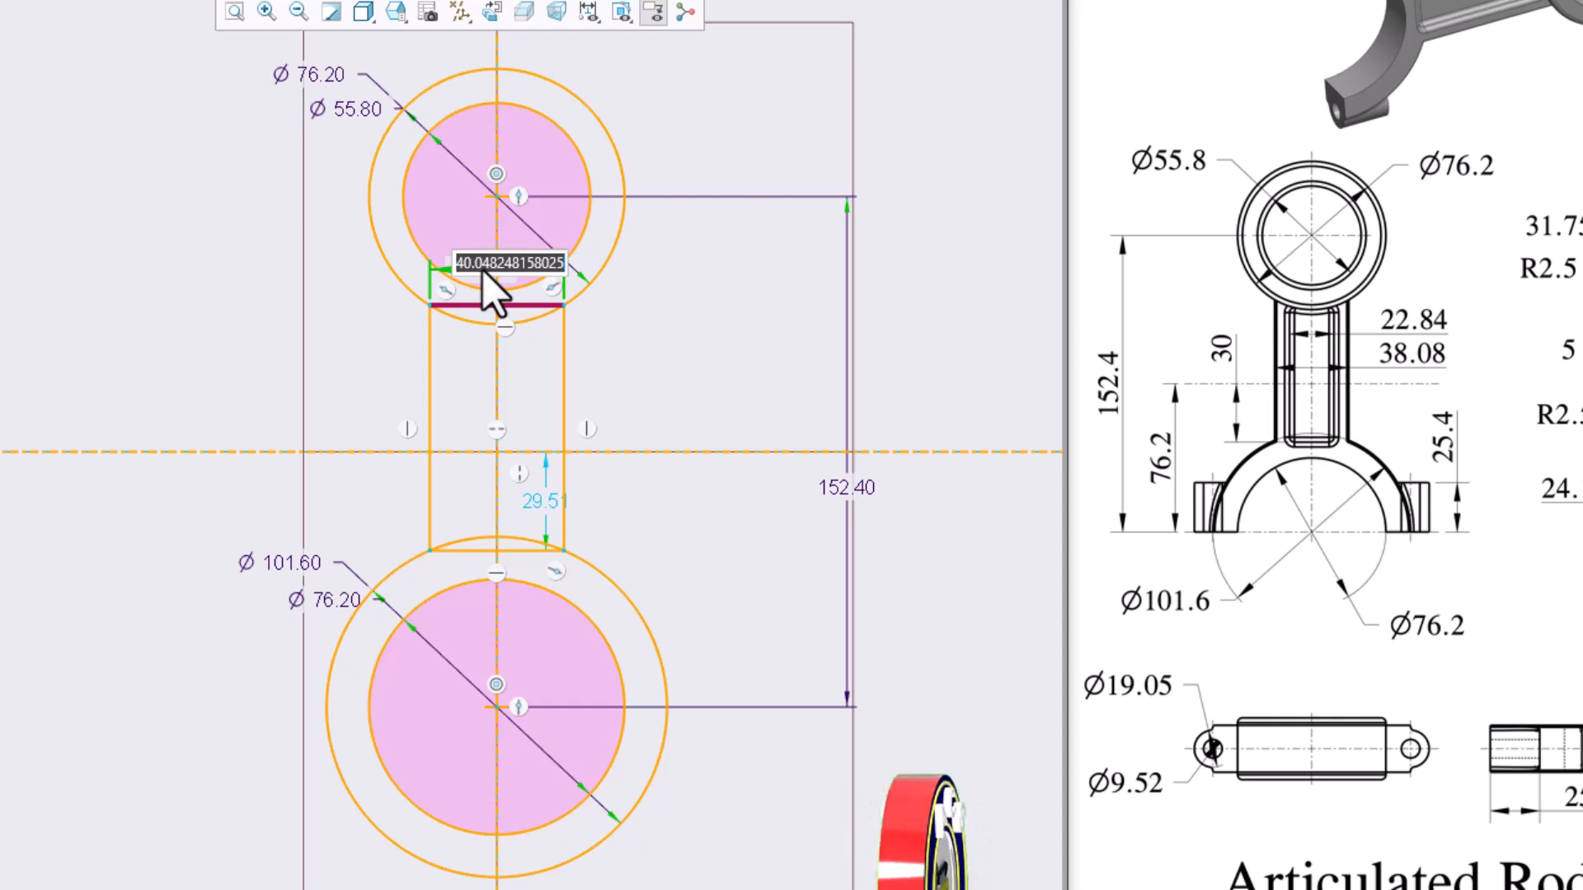
key("BackSpace")
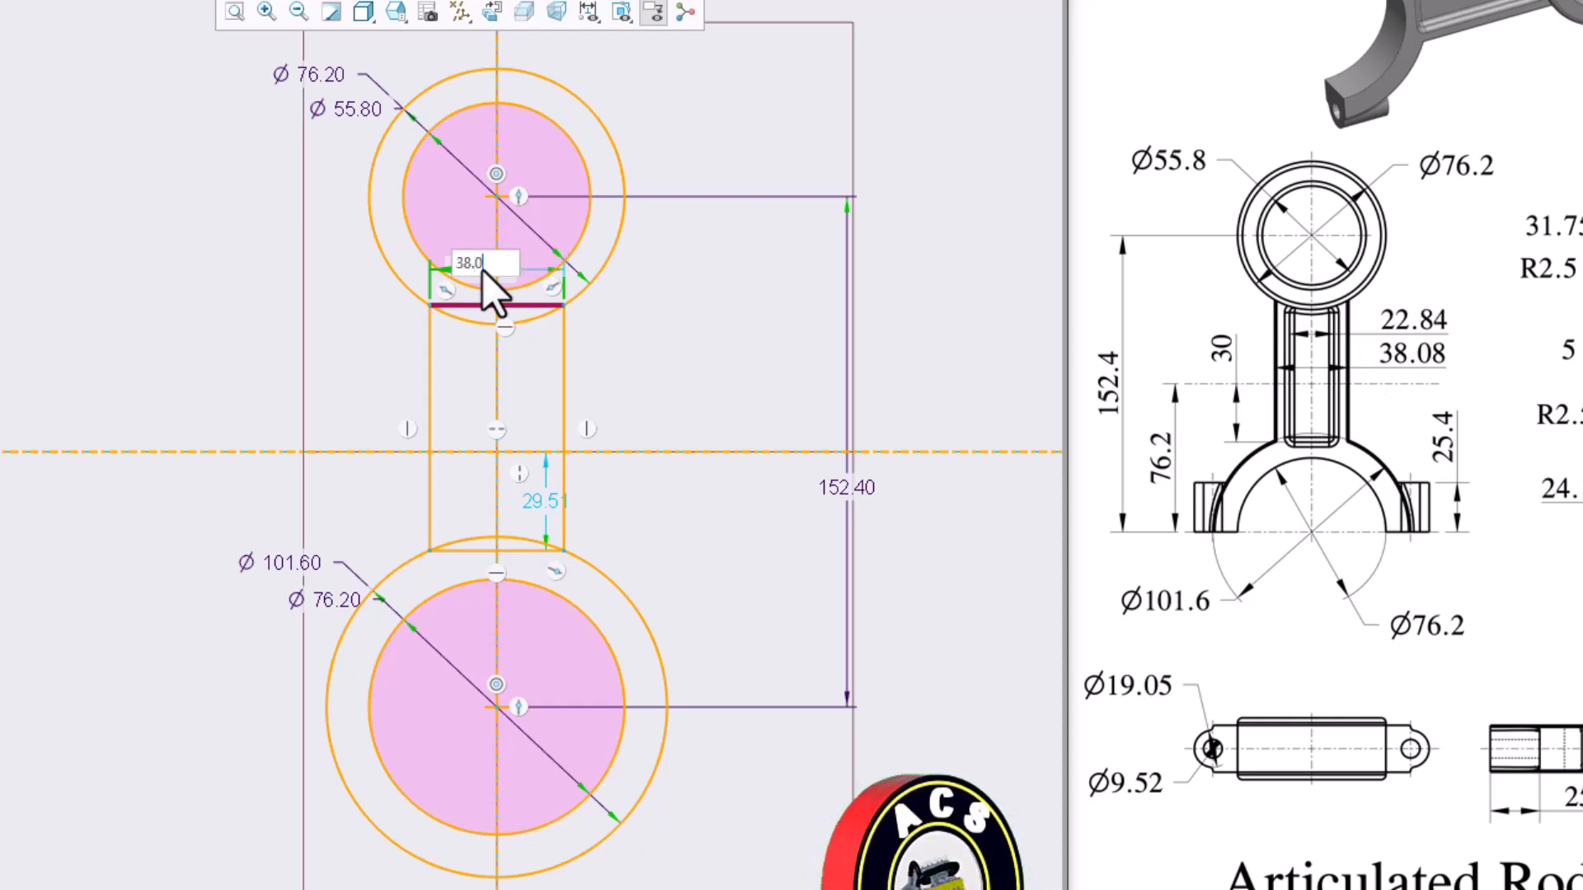
type("38.08")
key("Return")
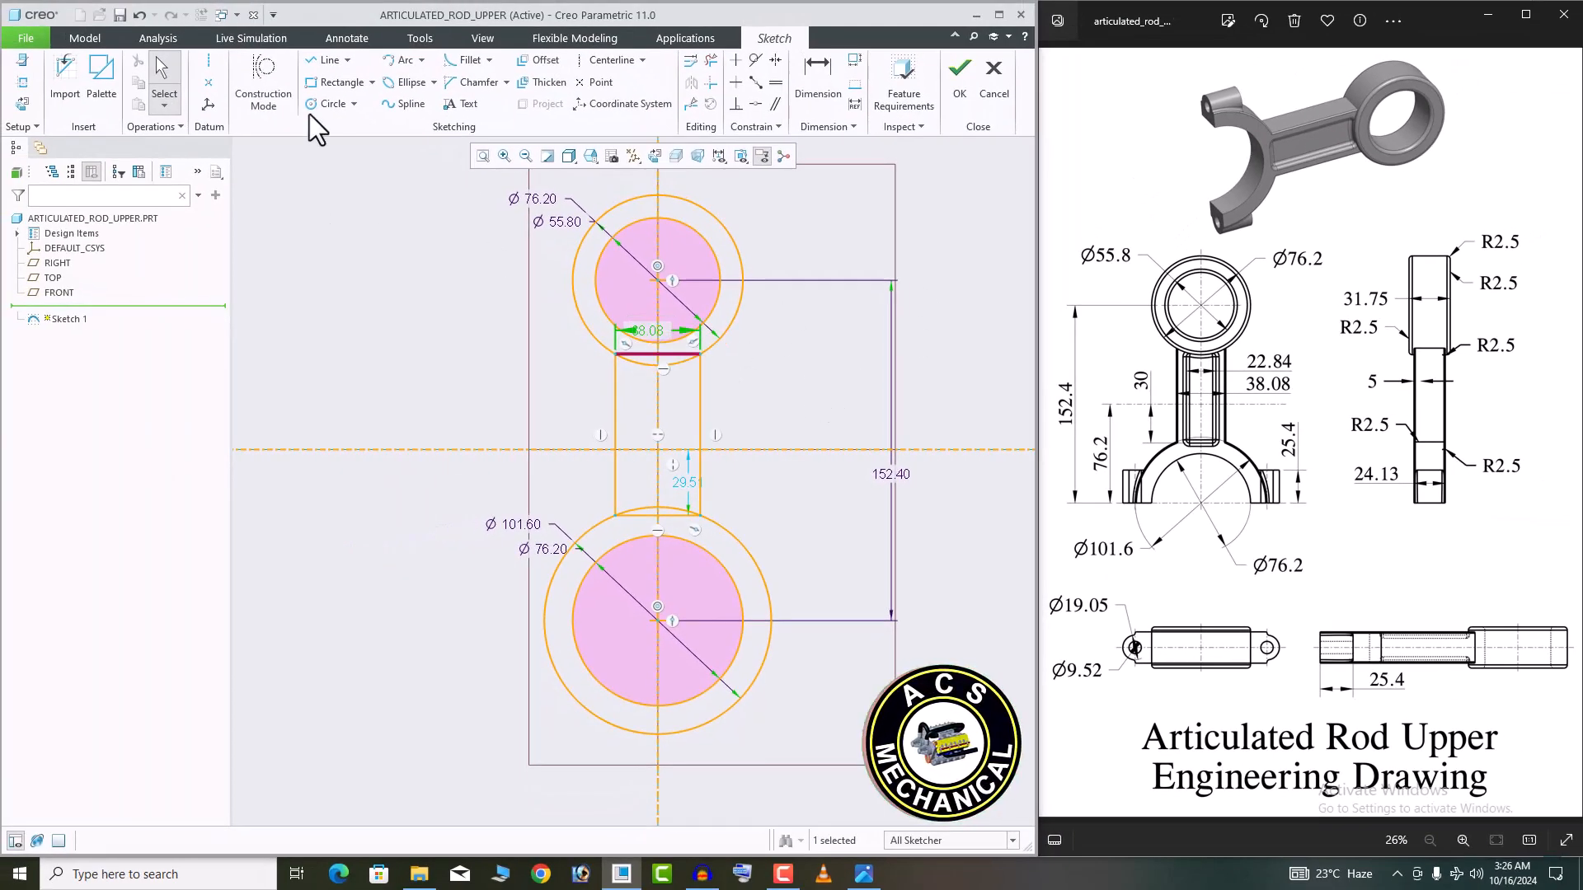
Draw a horizontal line across the lower outer circle through its centre
left_click(320, 61)
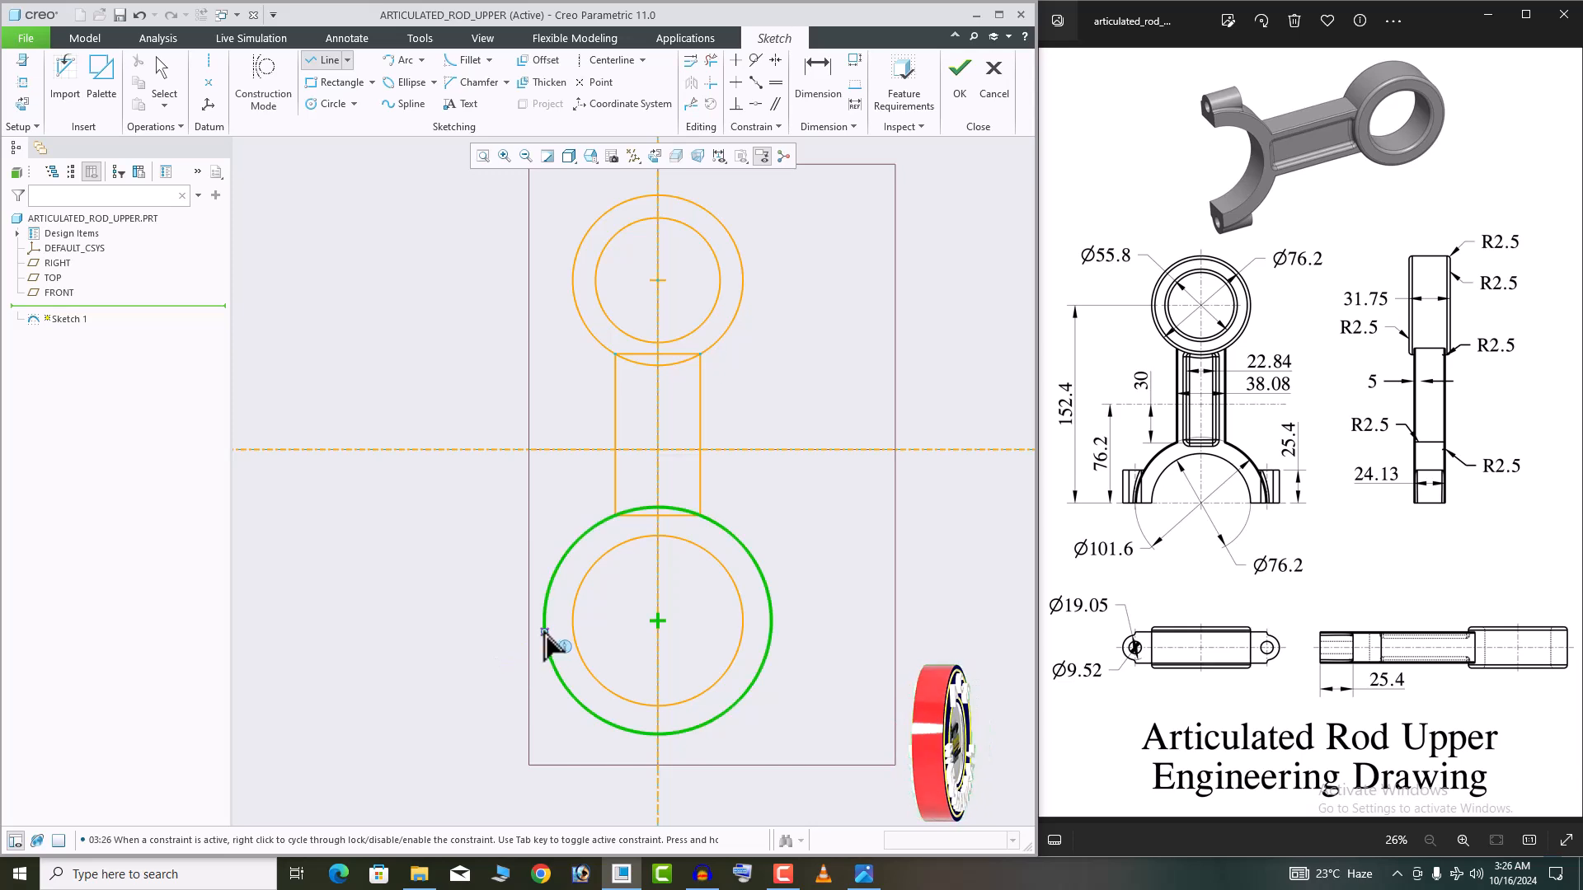
left_click(545, 620)
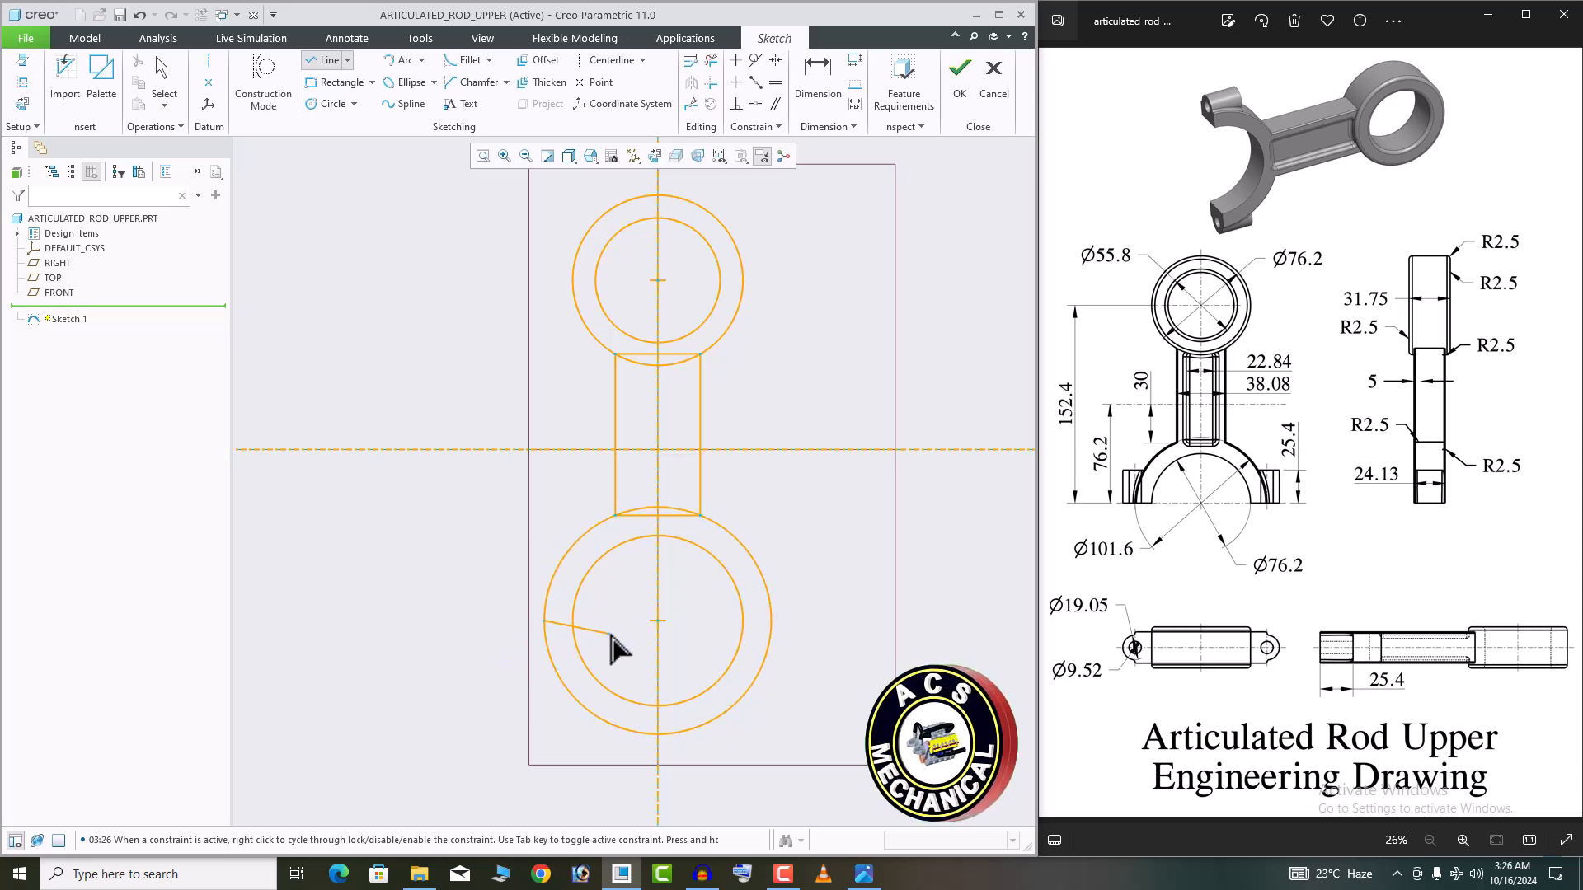
left_click(771, 629)
middle_click(776, 644)
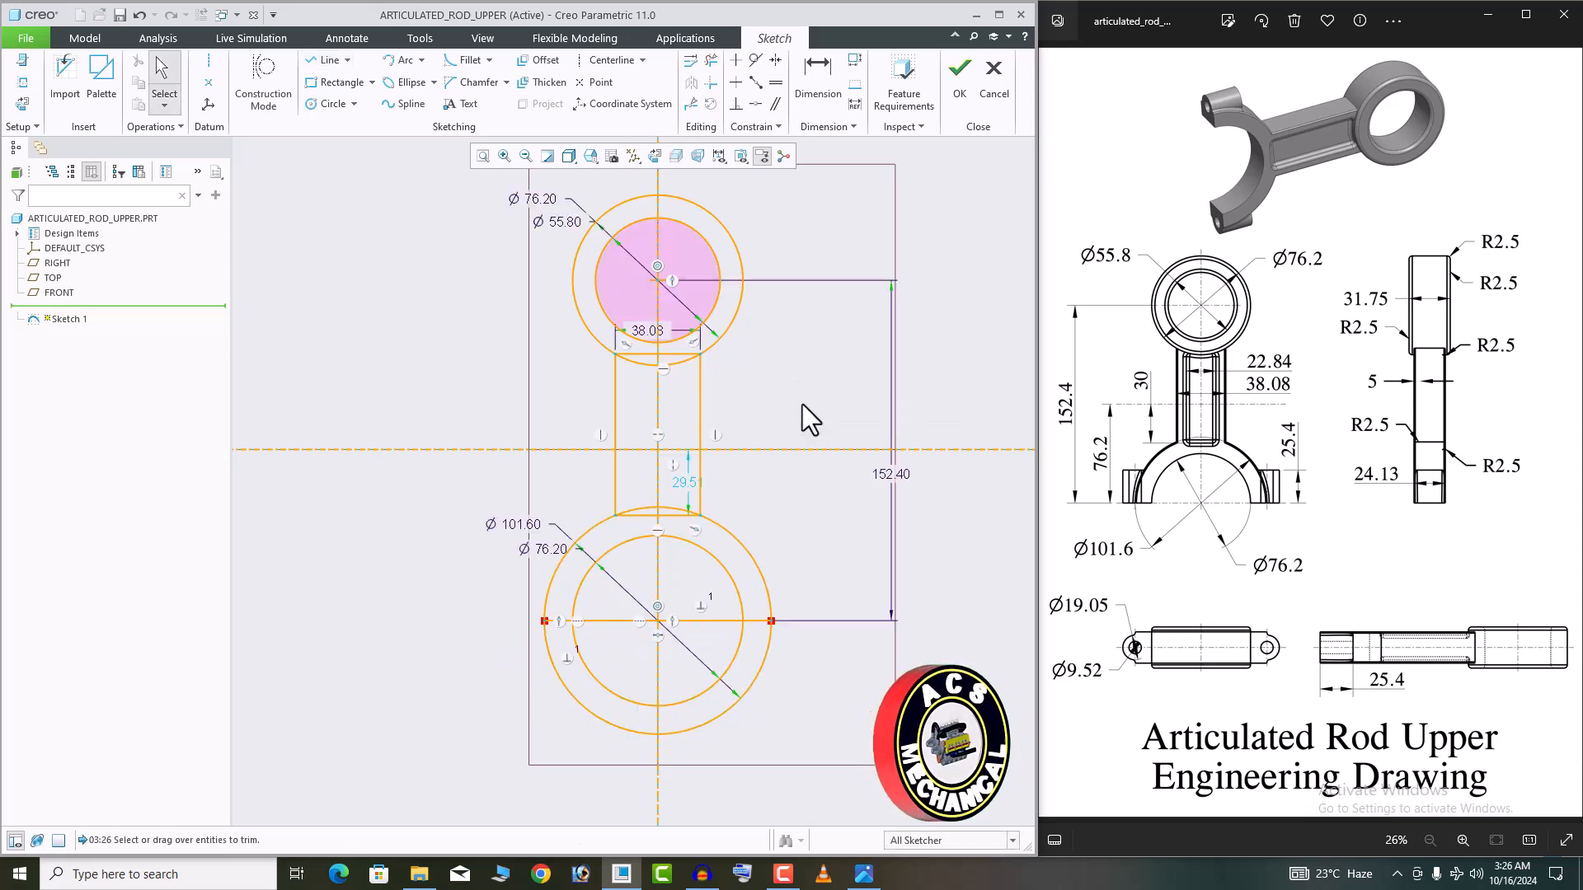
Trim the inner segments at both shank ends and the lower half of the bottom ring, and finish the sketch
left_click(710, 62)
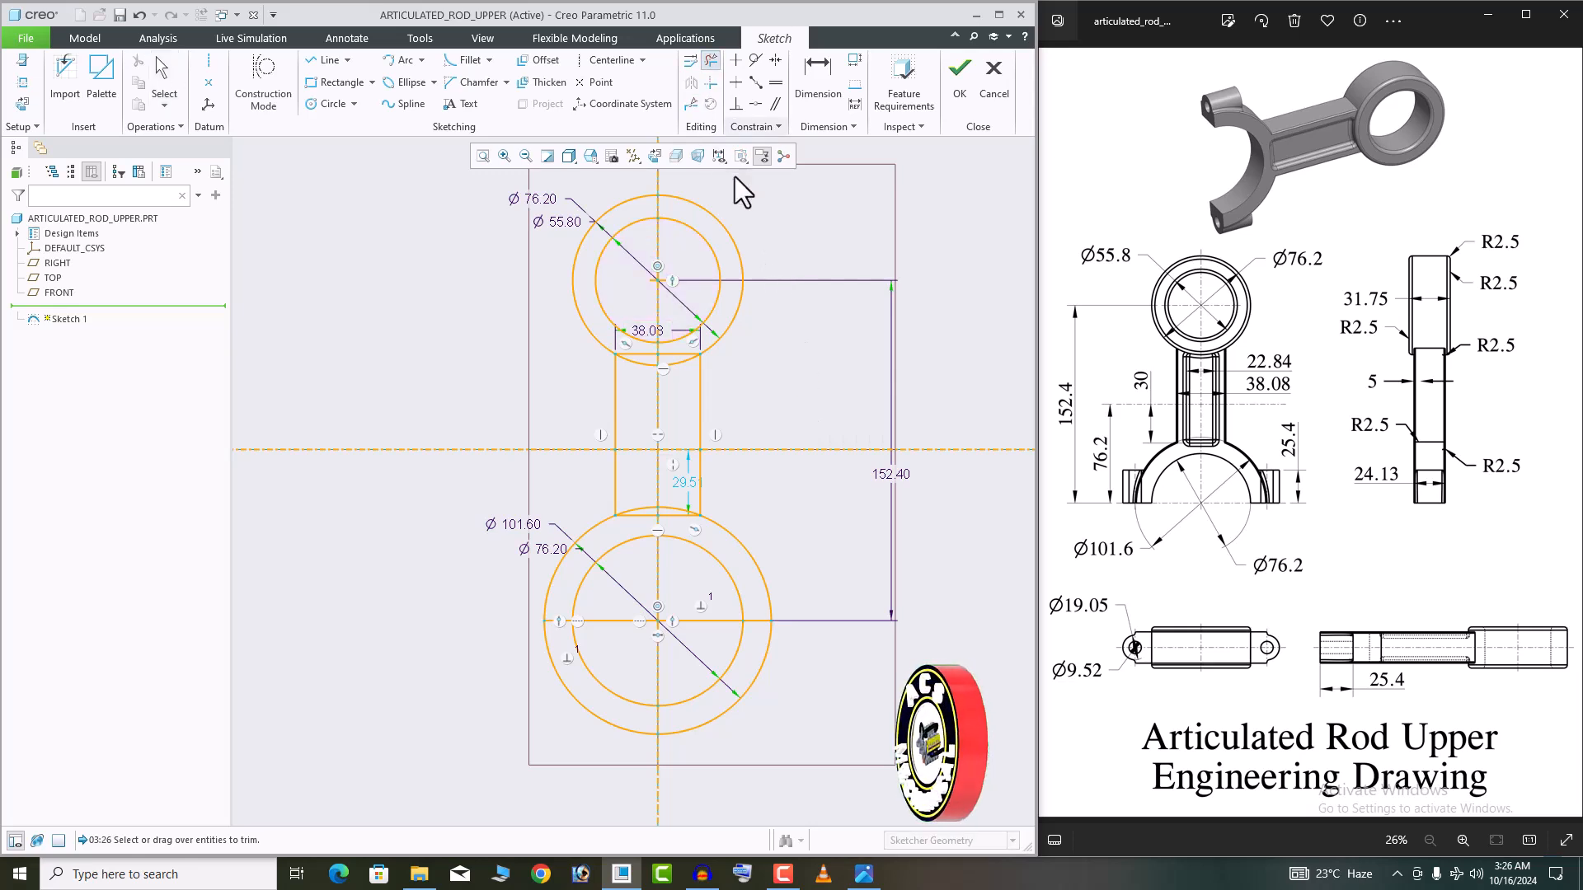
scroll(640, 334, "up", 5)
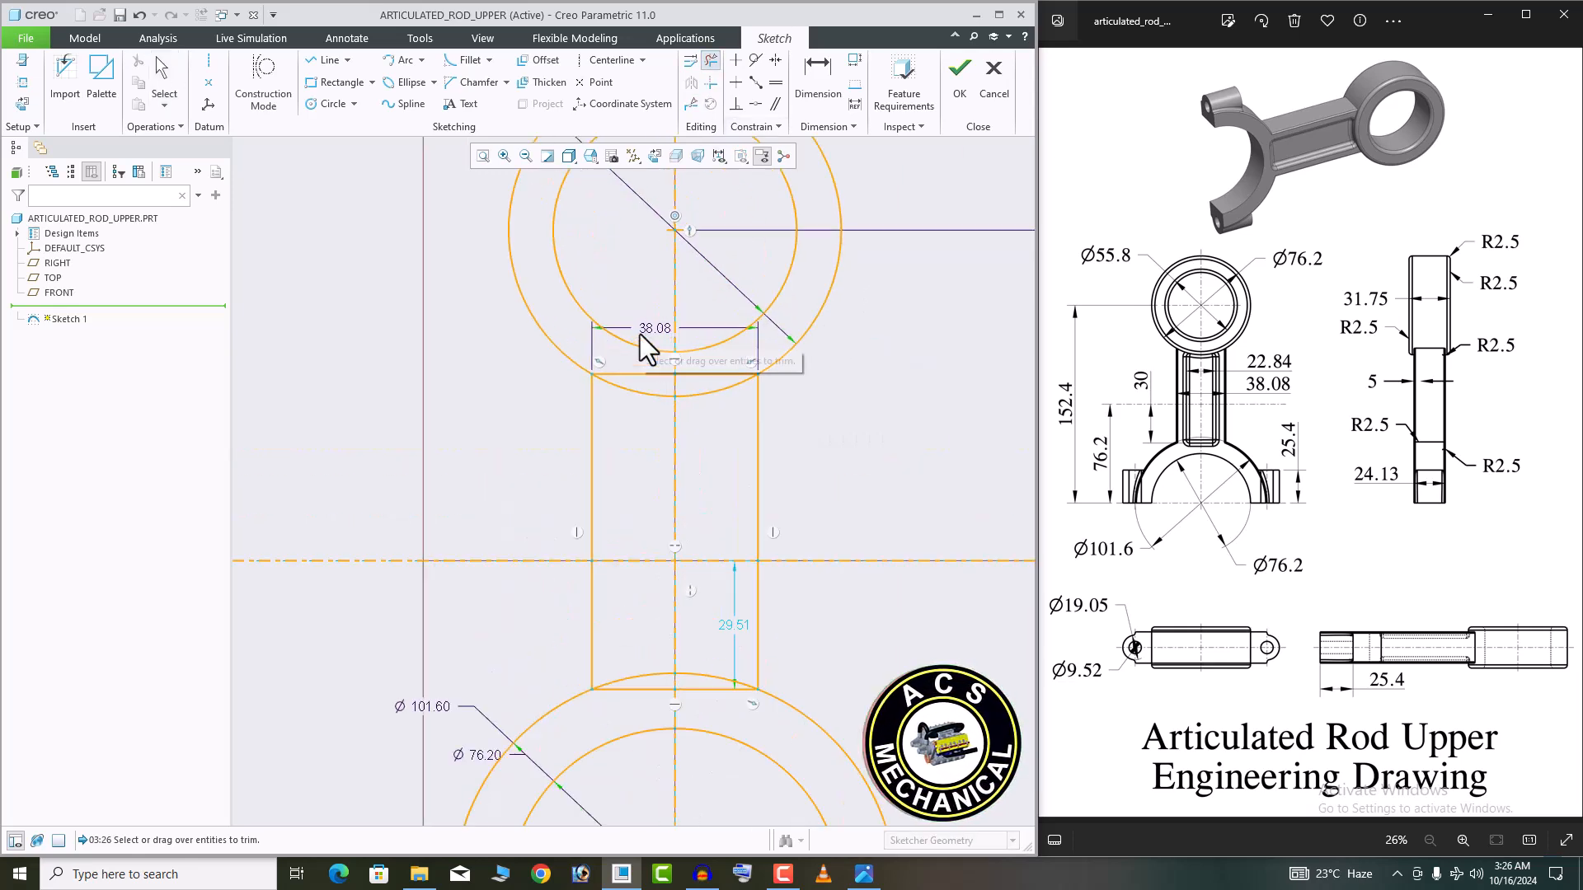
mouse_move(637, 369)
left_mouse_down()
mouse_move(620, 438)
mouse_move(750, 394)
left_mouse_up()
scroll(750, 394, "down", 5)
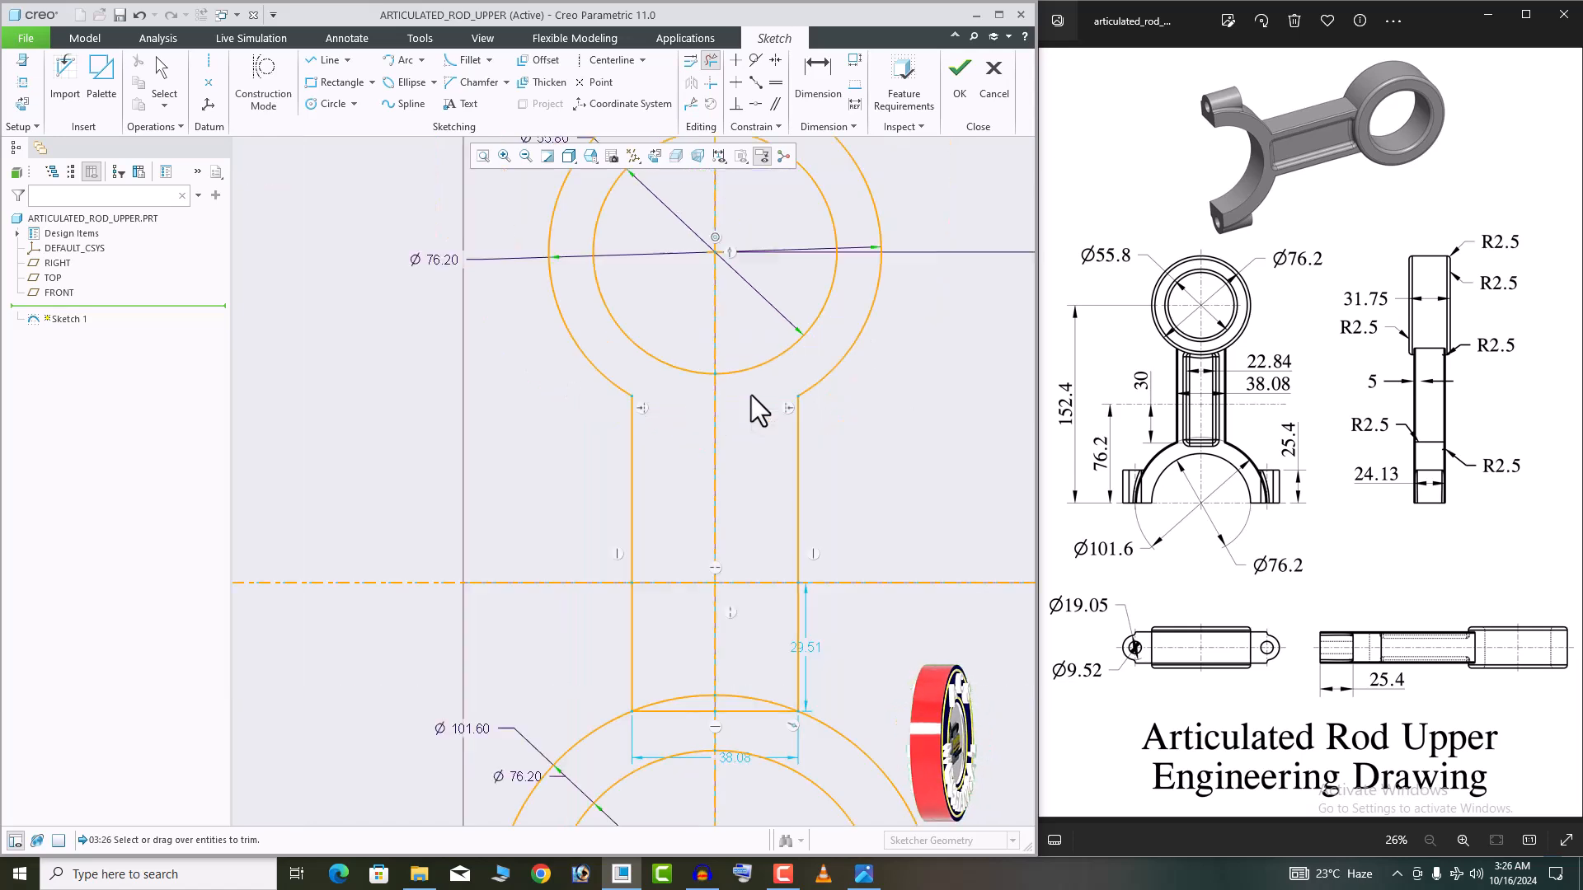
scroll(750, 566, "up", 5)
left_click_drag(666, 509, 765, 546)
scroll(744, 486, "down", 4)
mouse_move(845, 633)
left_mouse_down()
mouse_move(577, 615)
mouse_move(742, 661)
mouse_move(723, 580)
mouse_move(787, 612)
left_mouse_up()
middle_click(853, 656)
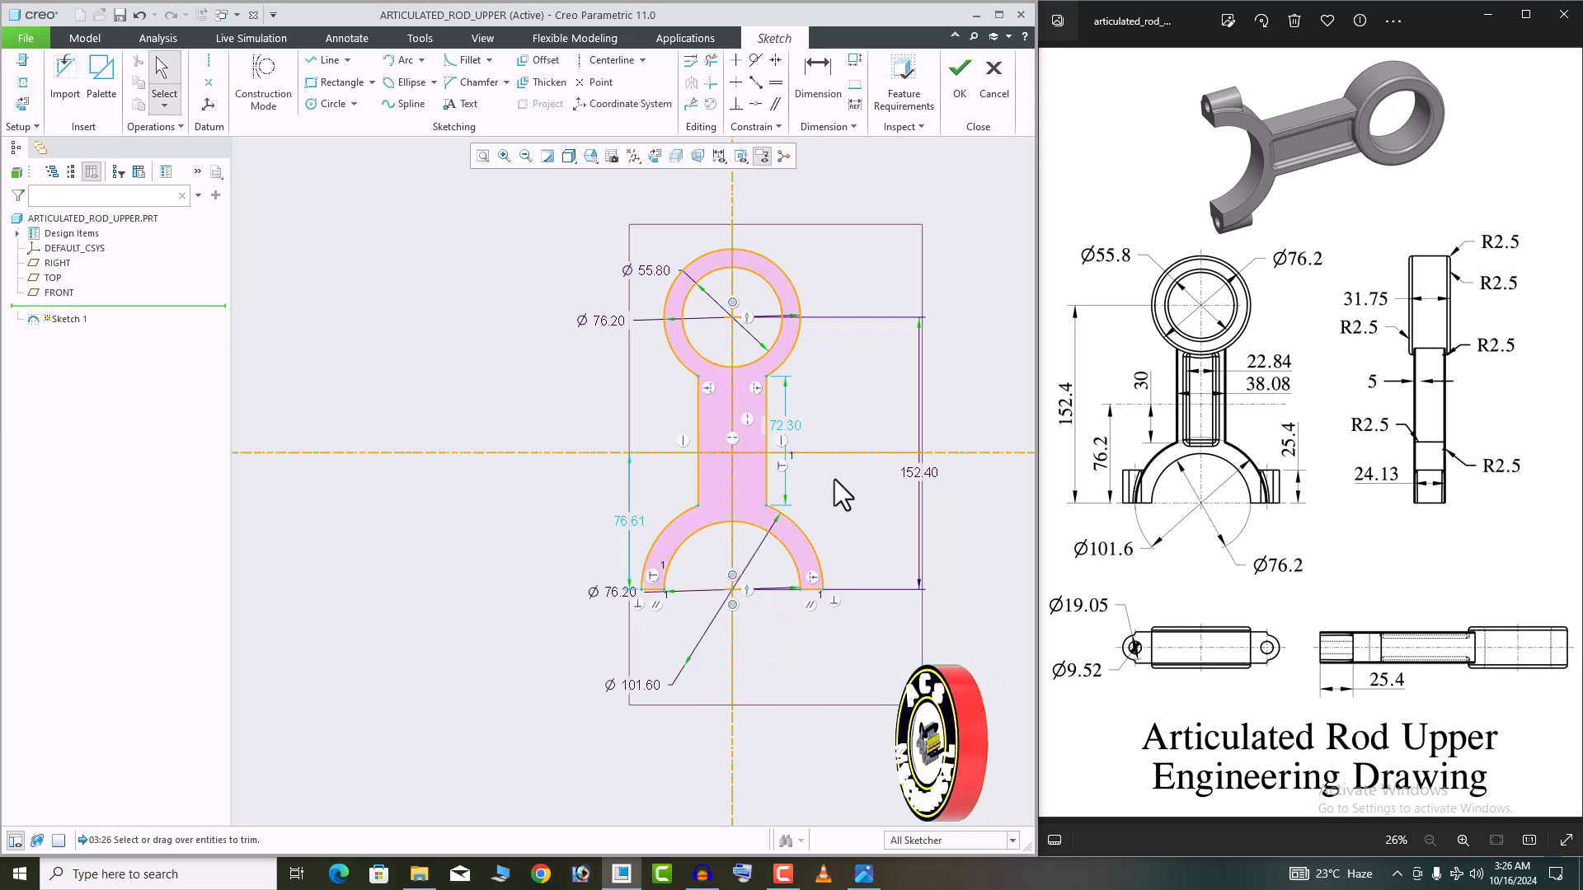
scroll(833, 476, "down", 2)
scroll(824, 452, "up", 2)
left_click(951, 86)
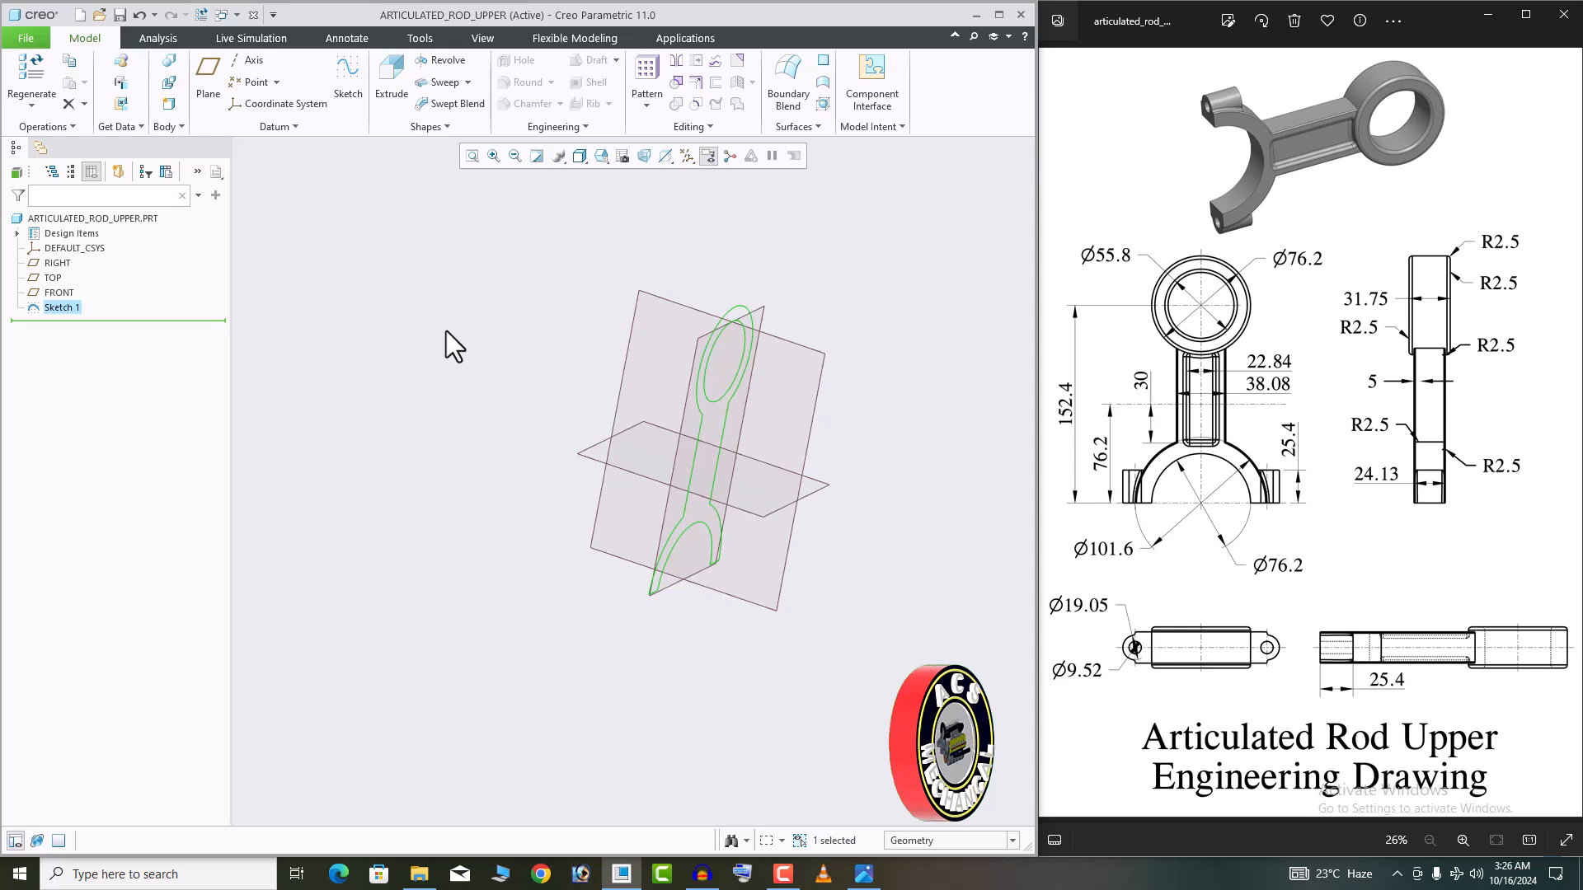
Extrude the rod profile as a solid, symmetrically about the sketch plane, to a depth of 24.13
left_click(385, 89)
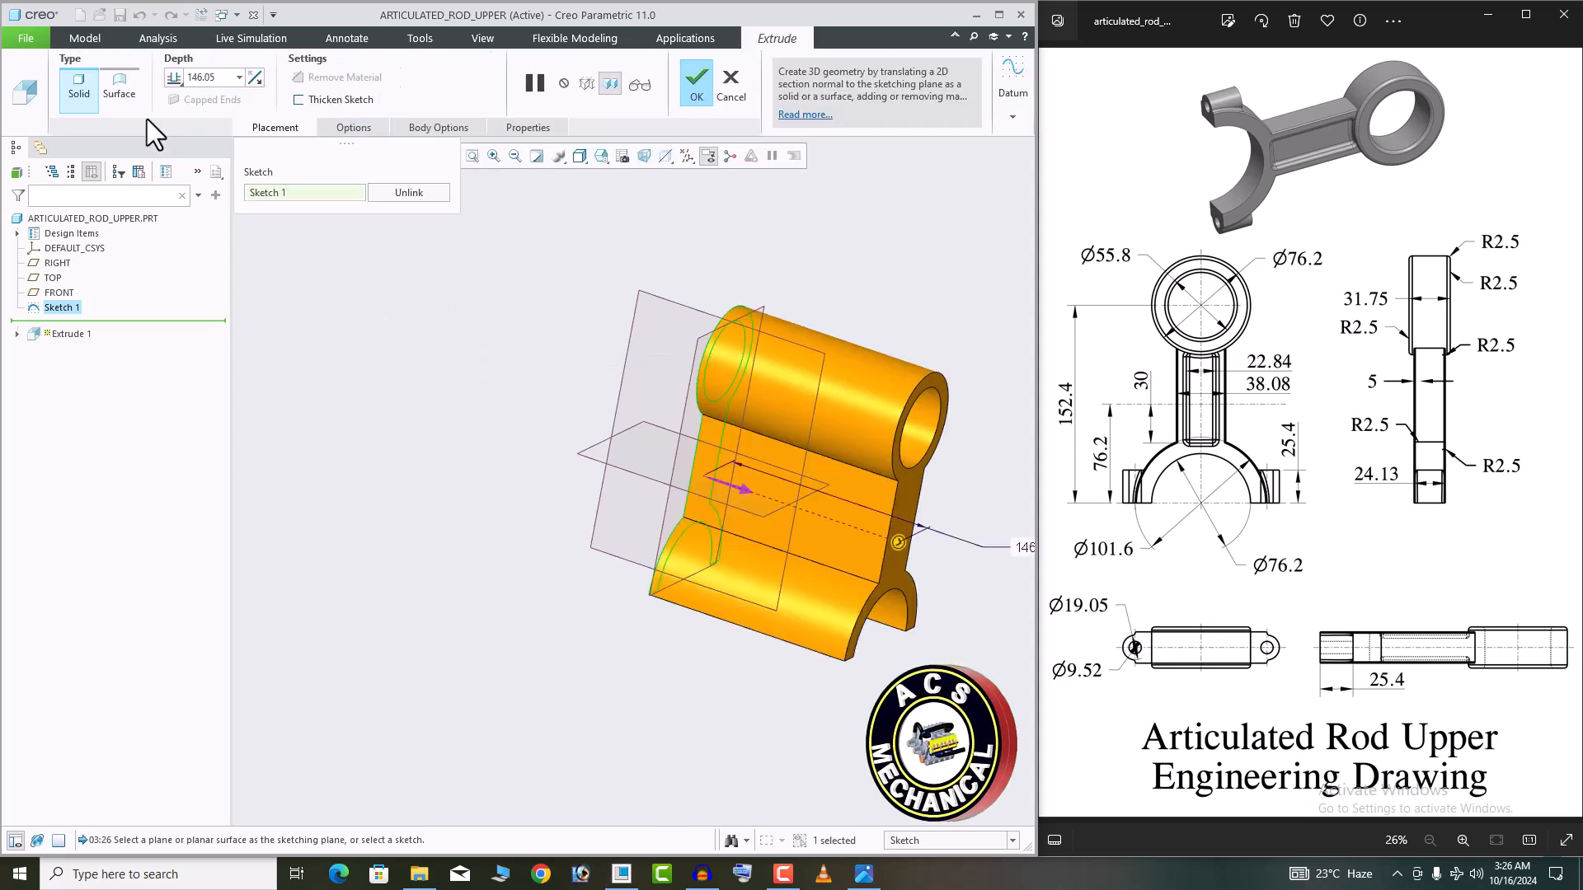
left_click(173, 82)
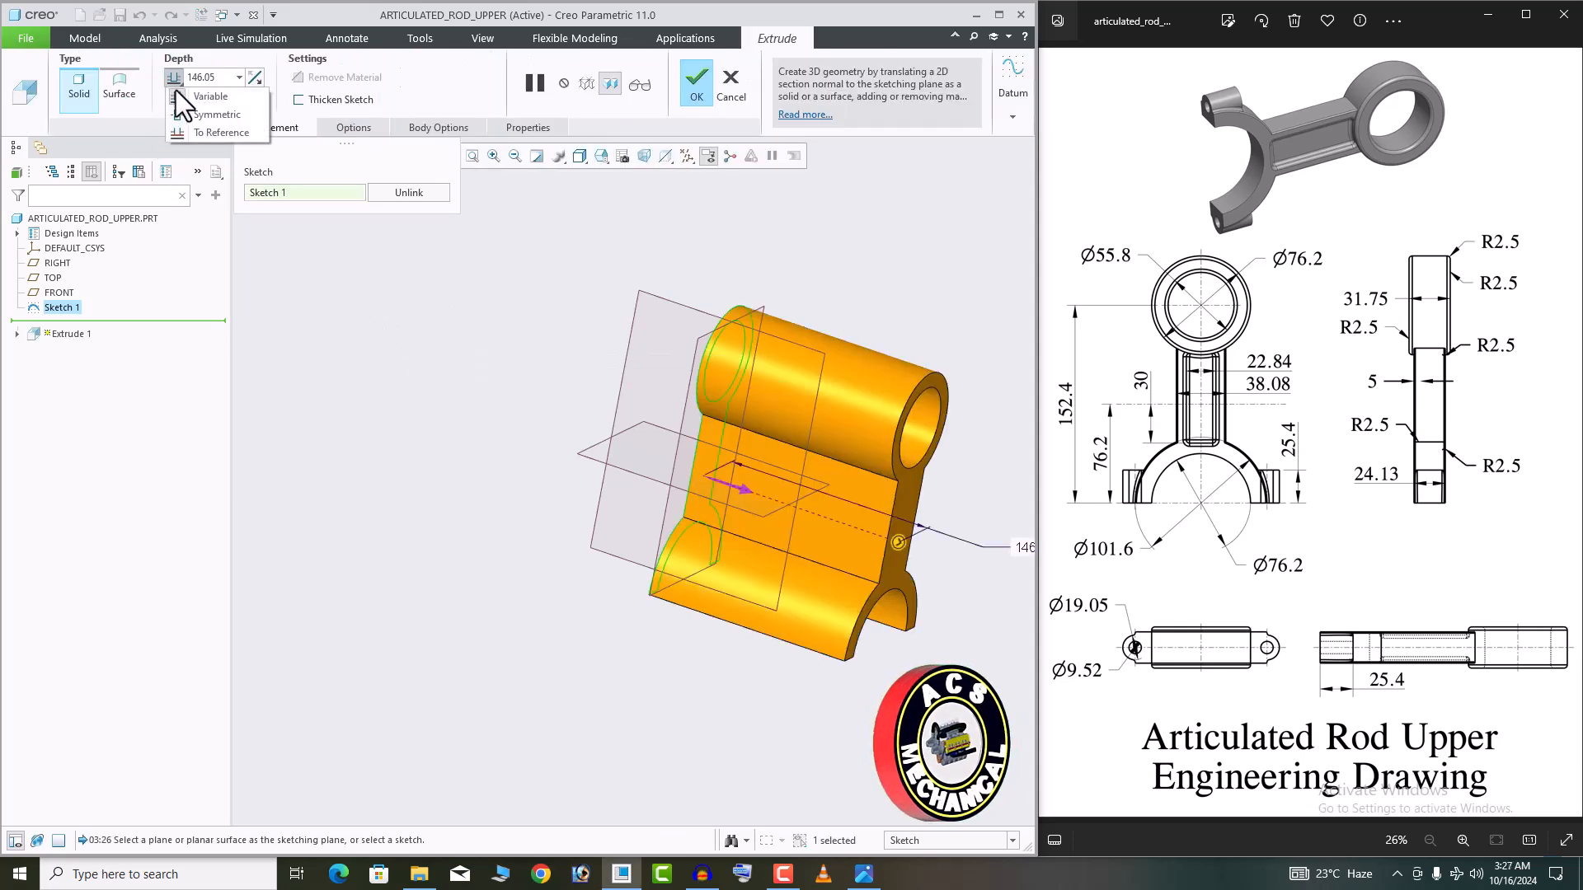
left_click(191, 113)
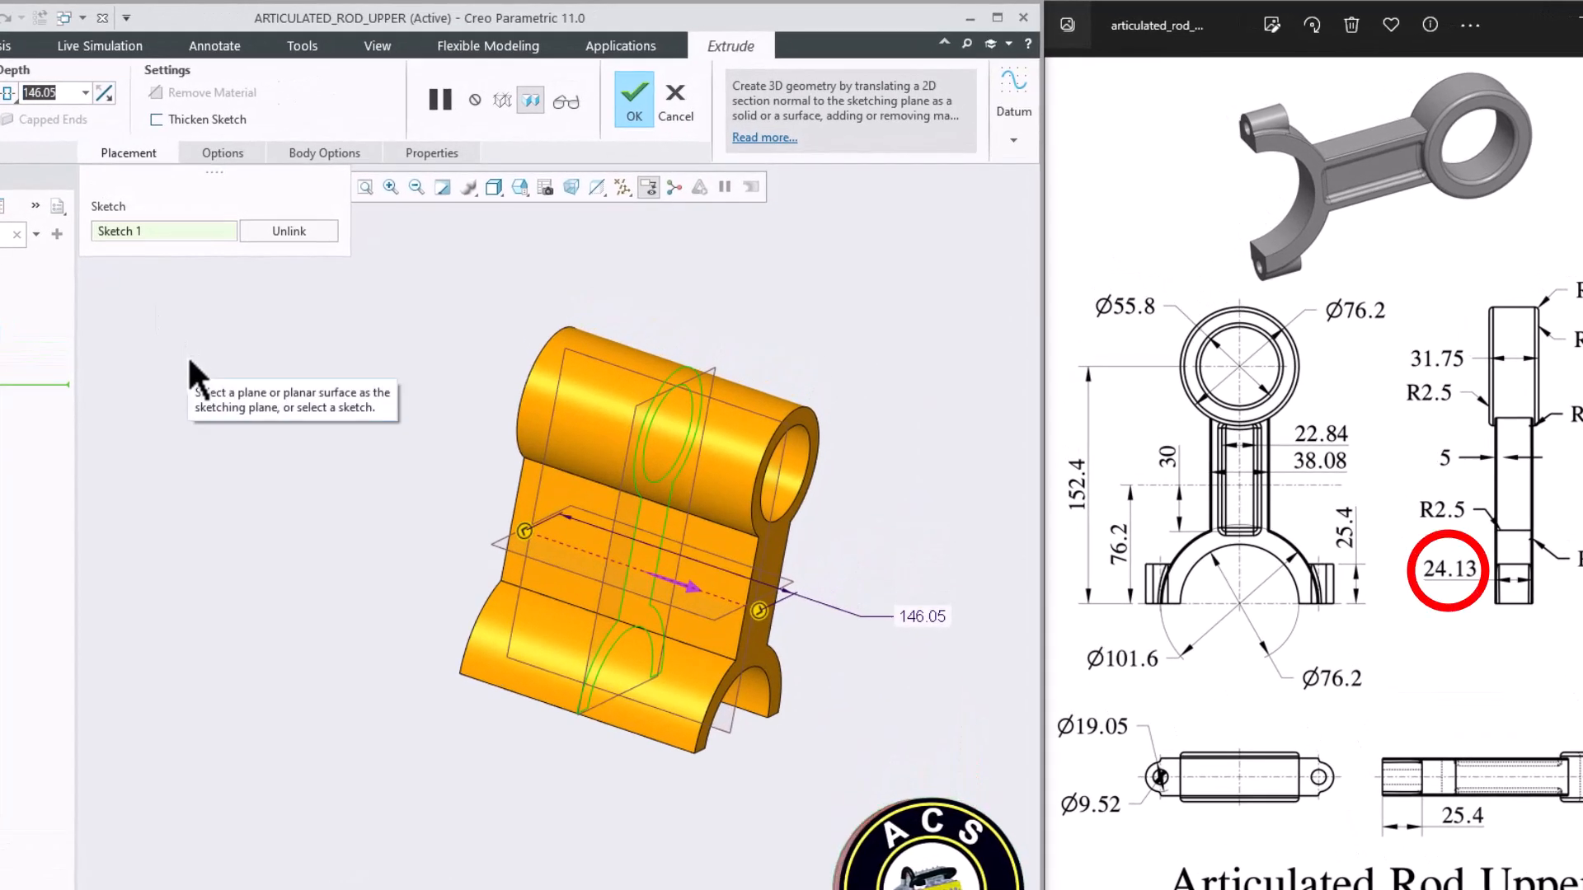
type("24.")
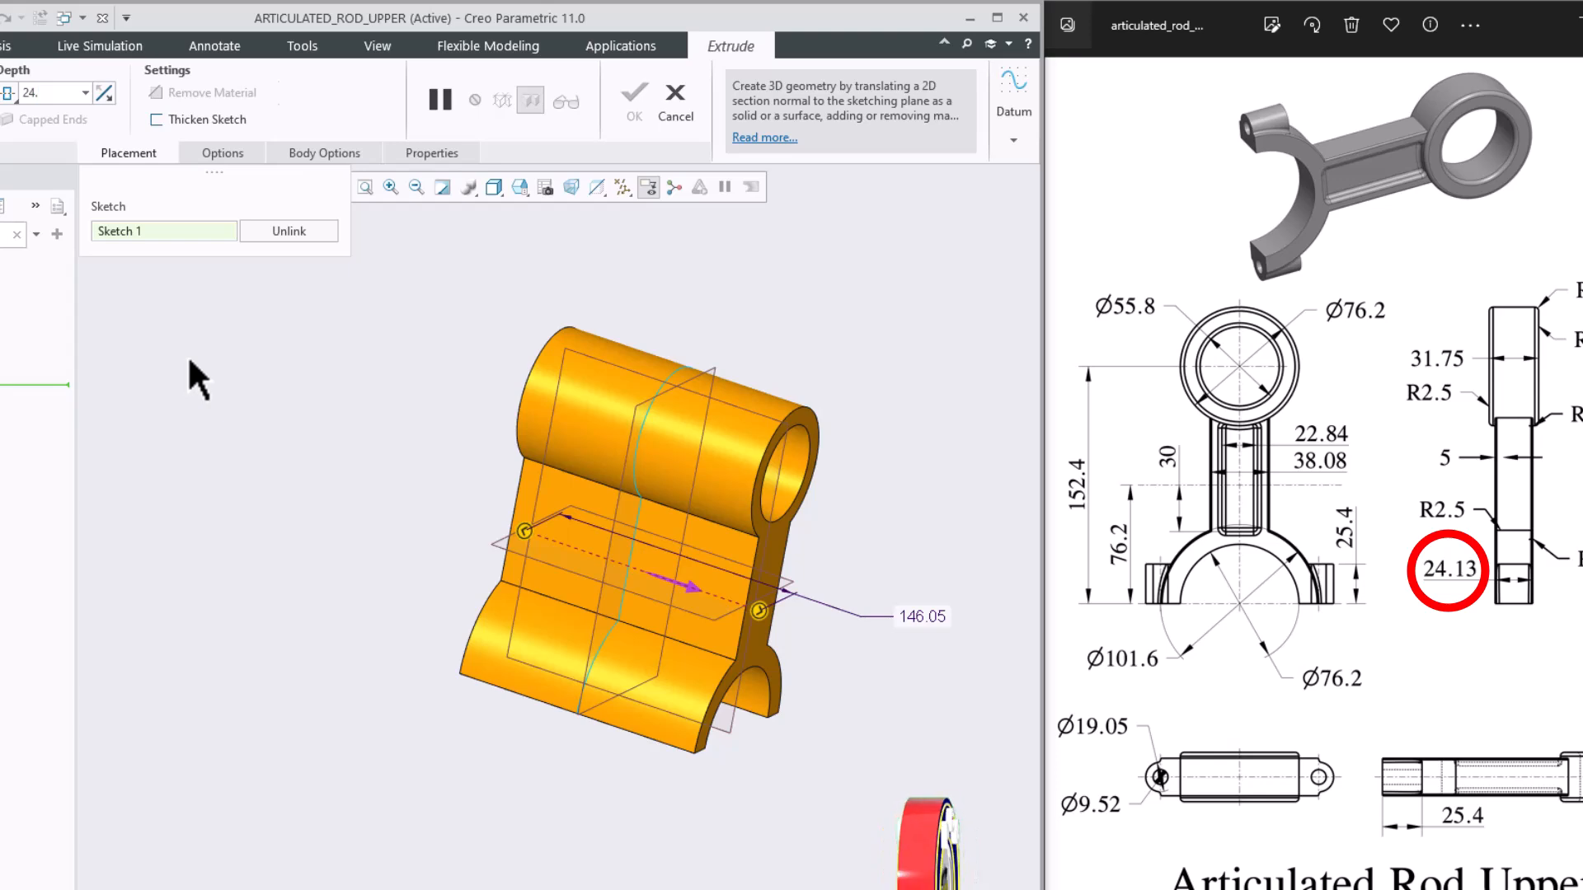
type("13")
key("Return")
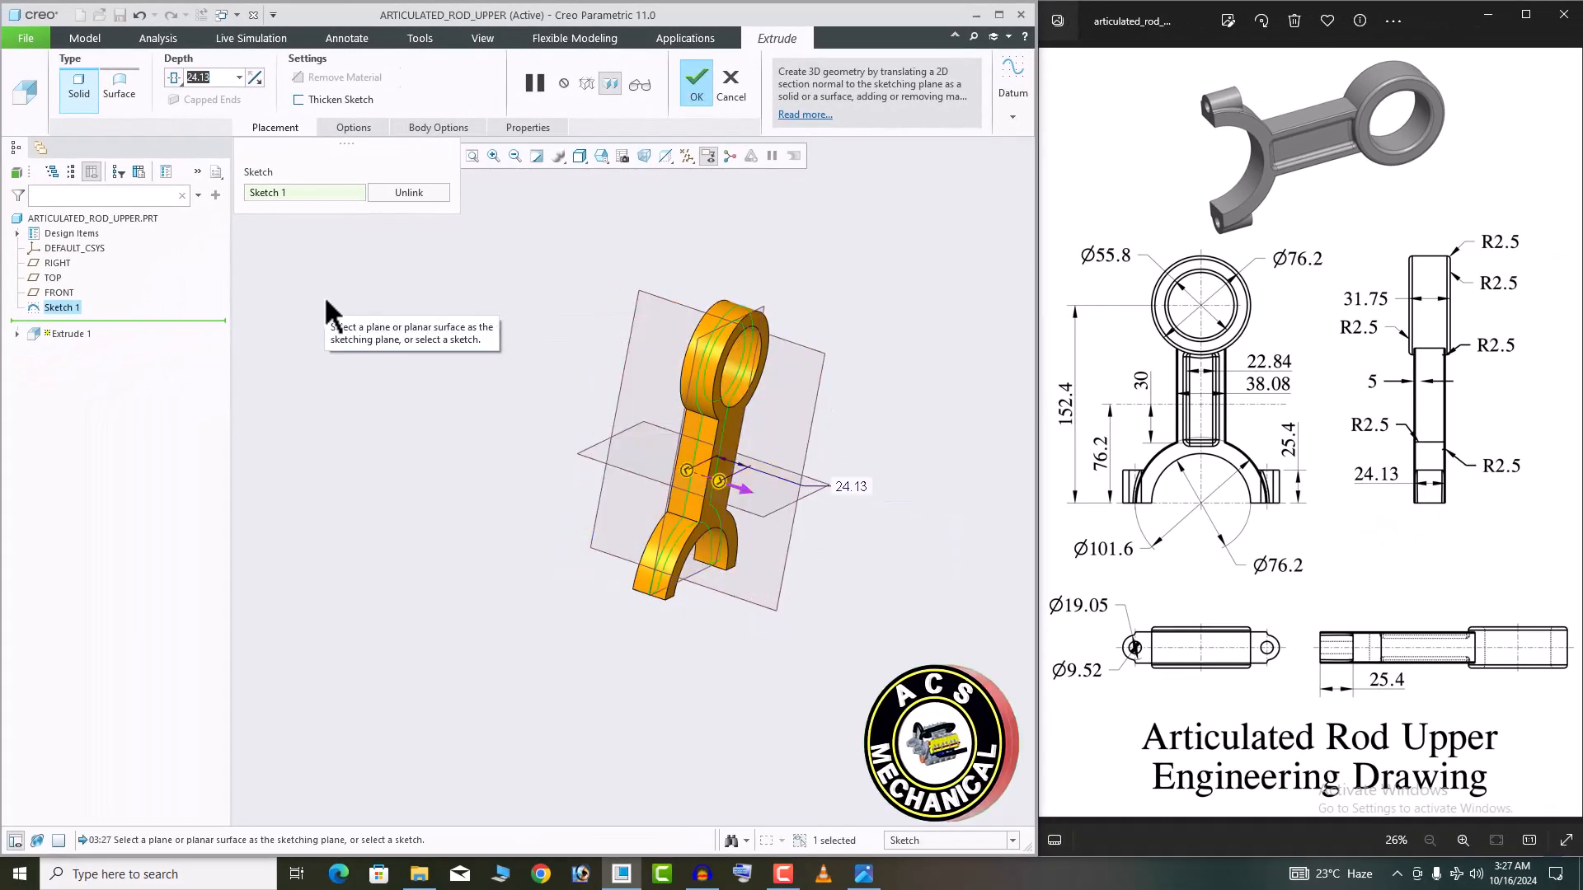
middle_click_drag(327, 312, 557, 346)
left_click(698, 85)
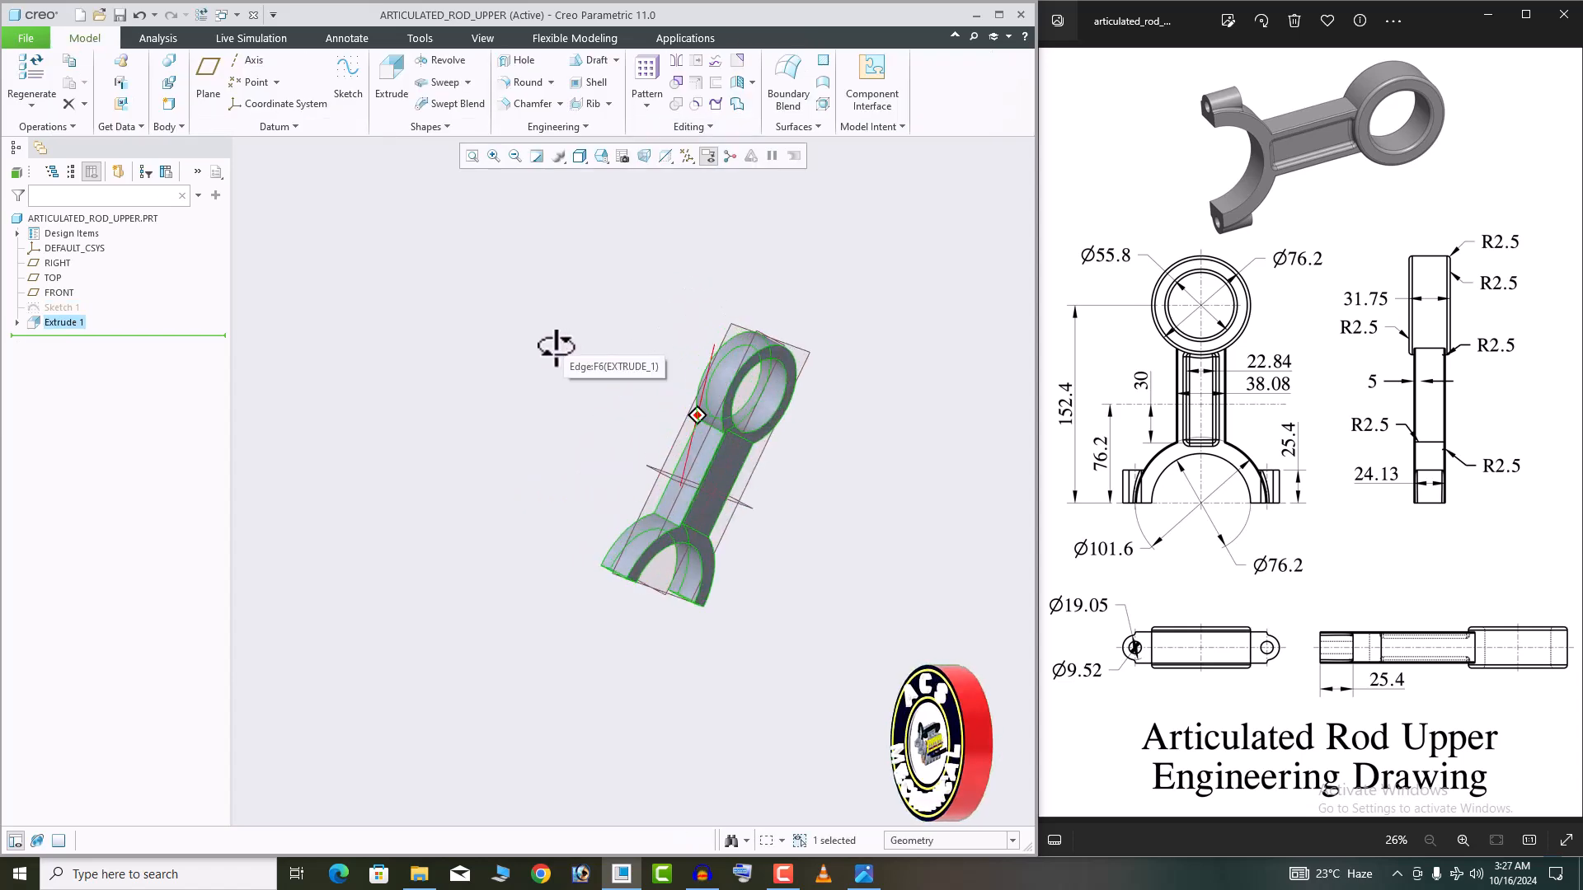
left_click(561, 346)
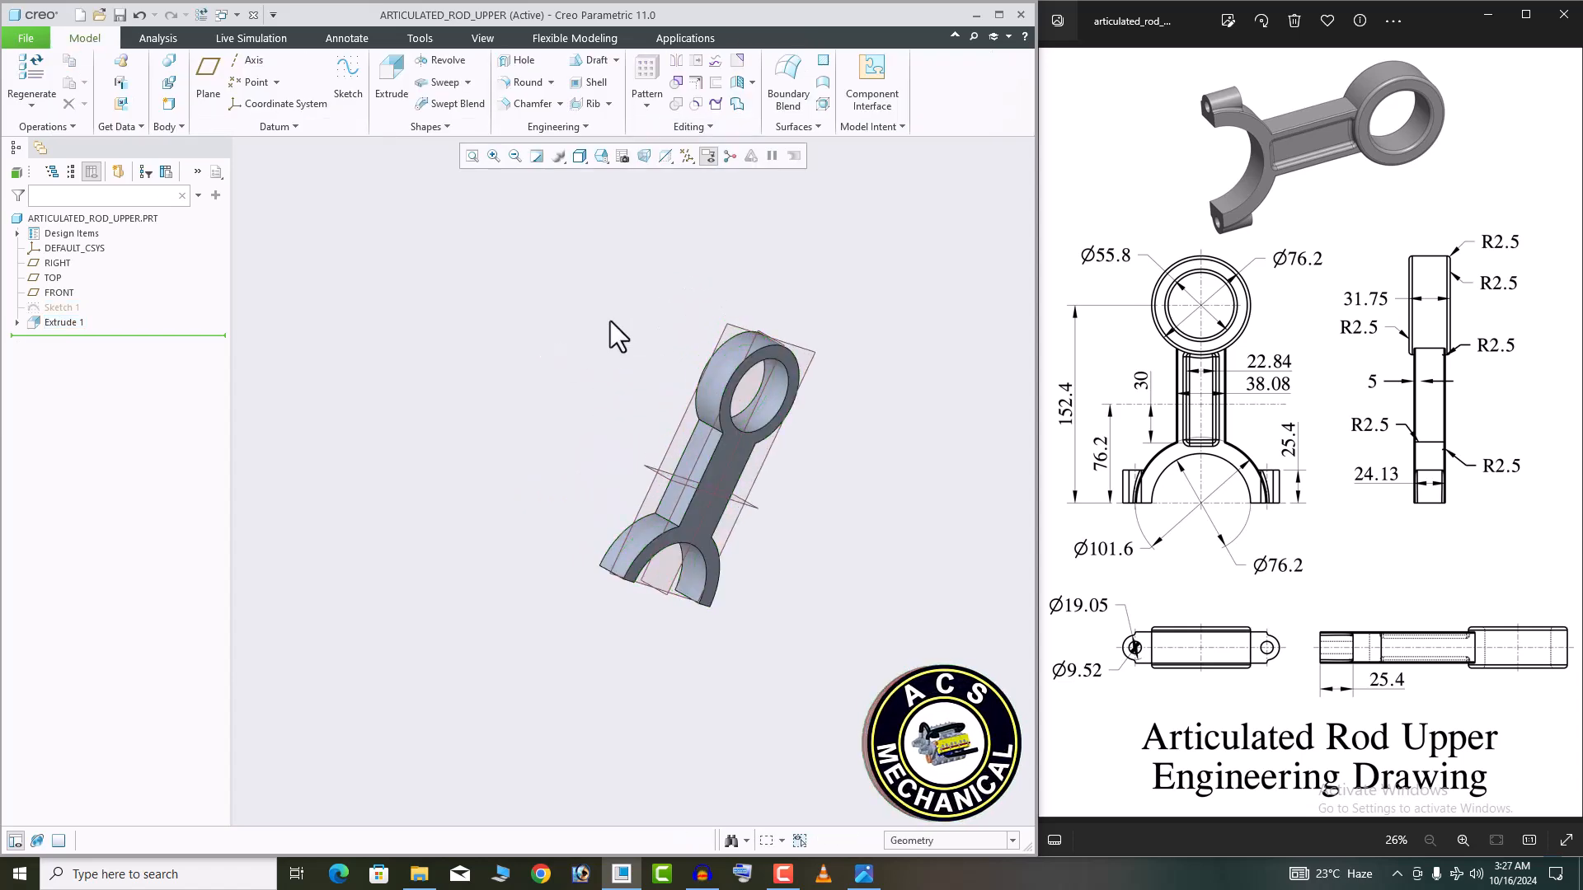
Start a sketch on the RIGHT plane, view it face-on, and add the upper ring's outer and inner surfaces as references
left_click(721, 330)
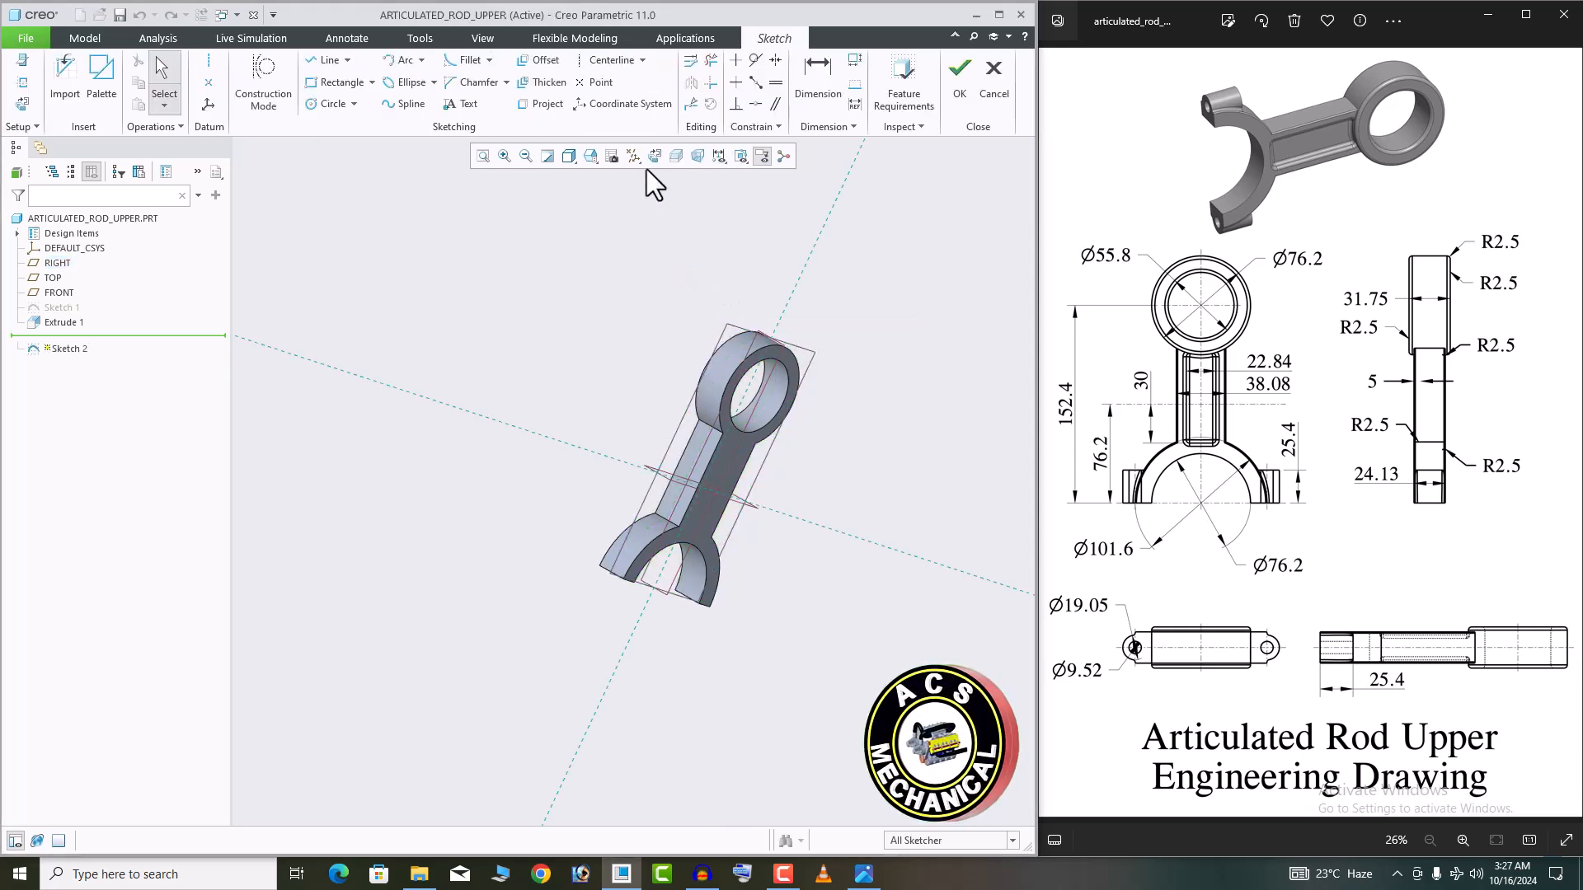
left_click(653, 156)
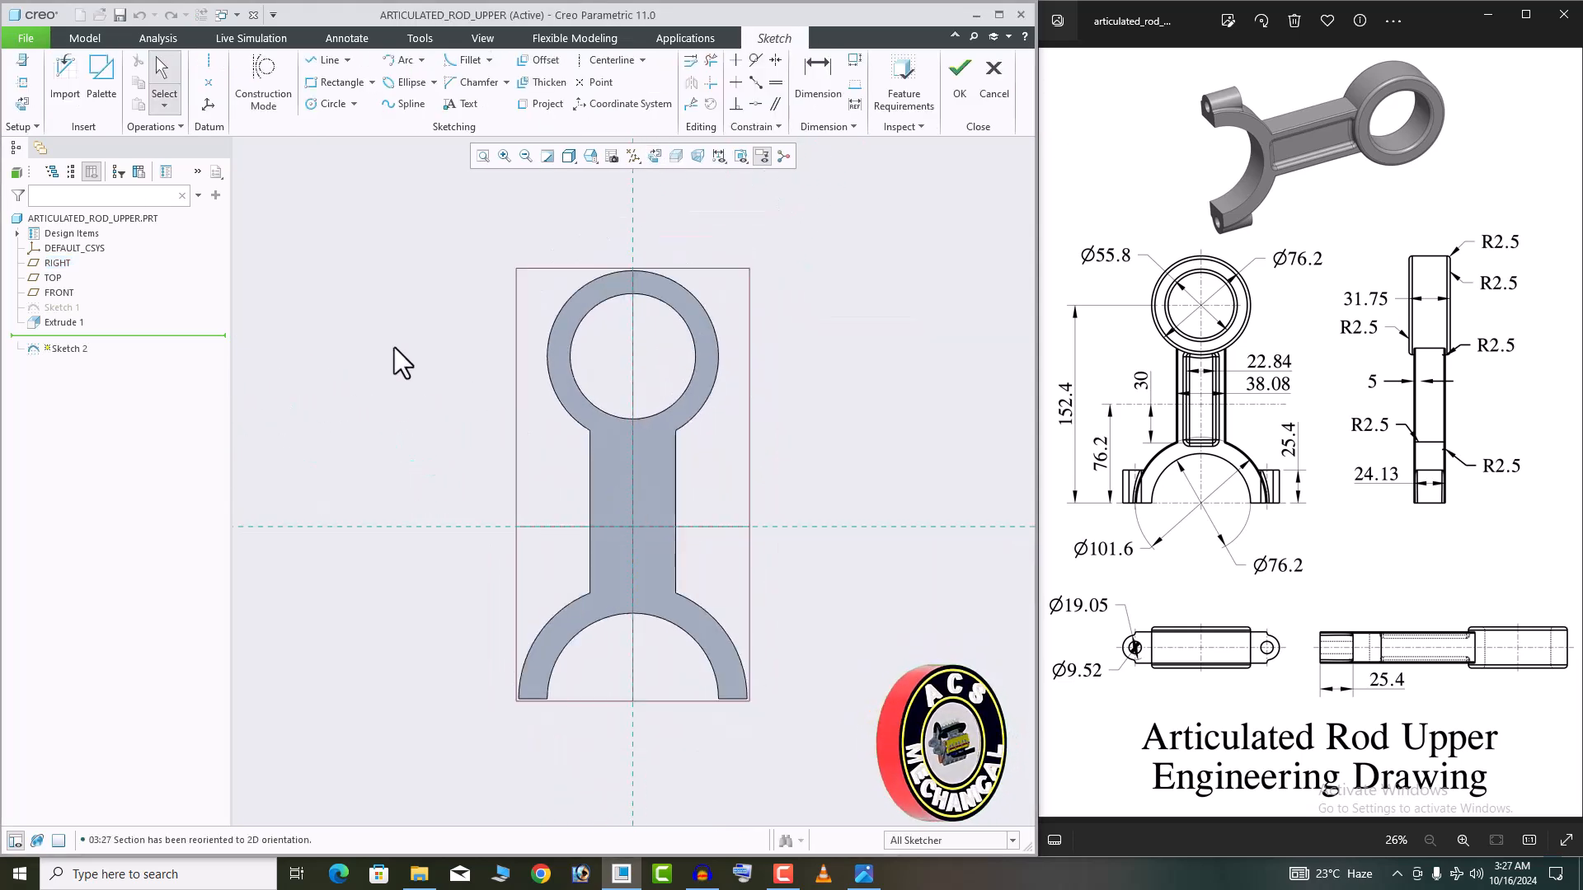
left_click(22, 82)
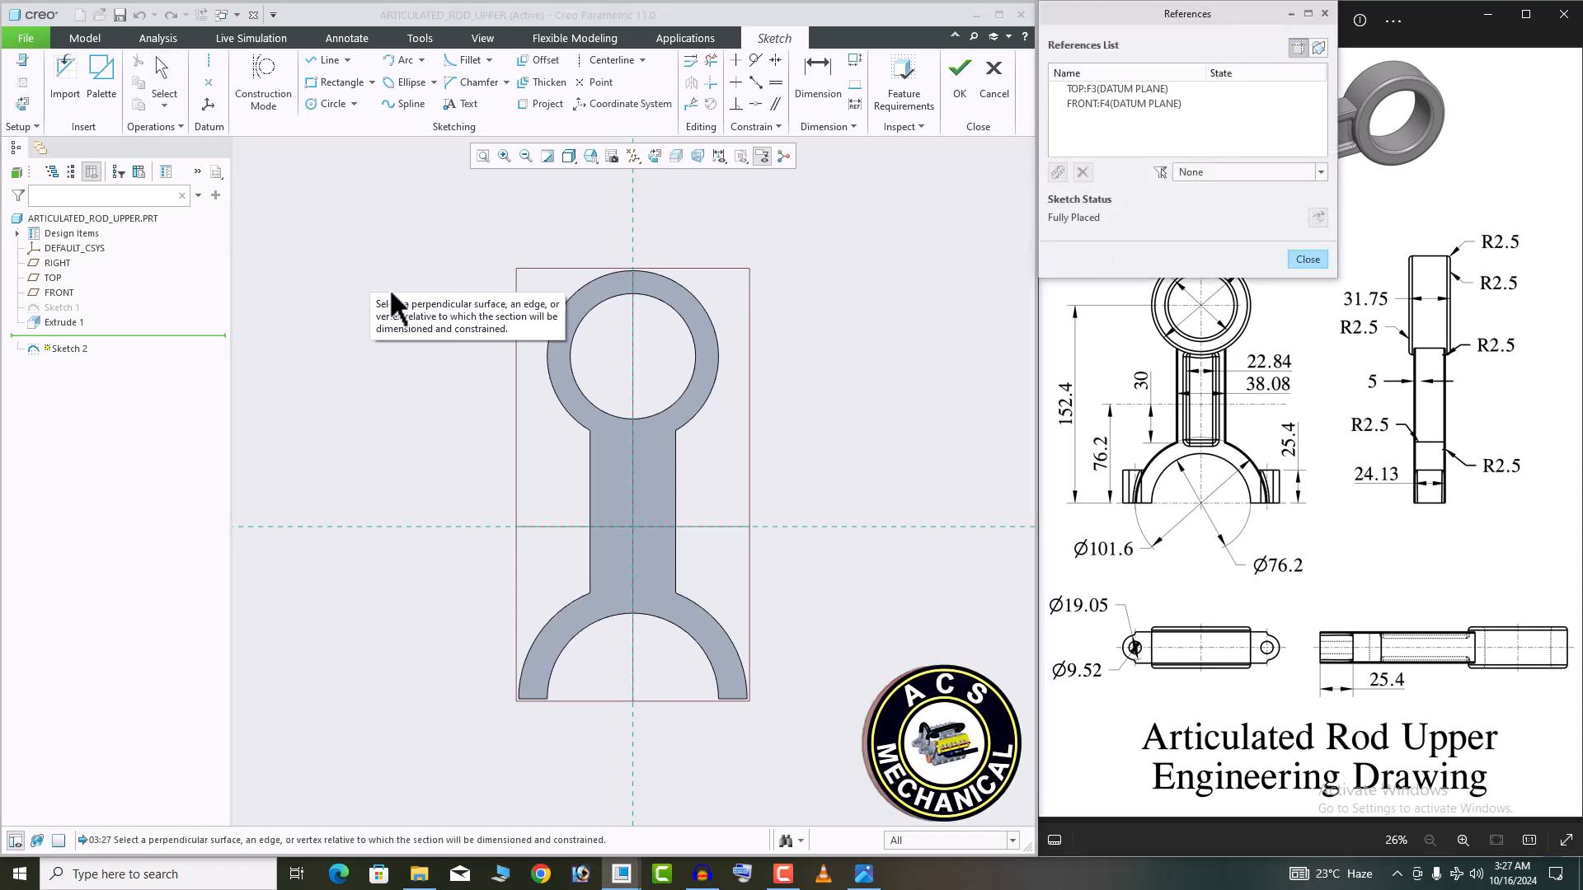
left_click(570, 295)
left_click(587, 308)
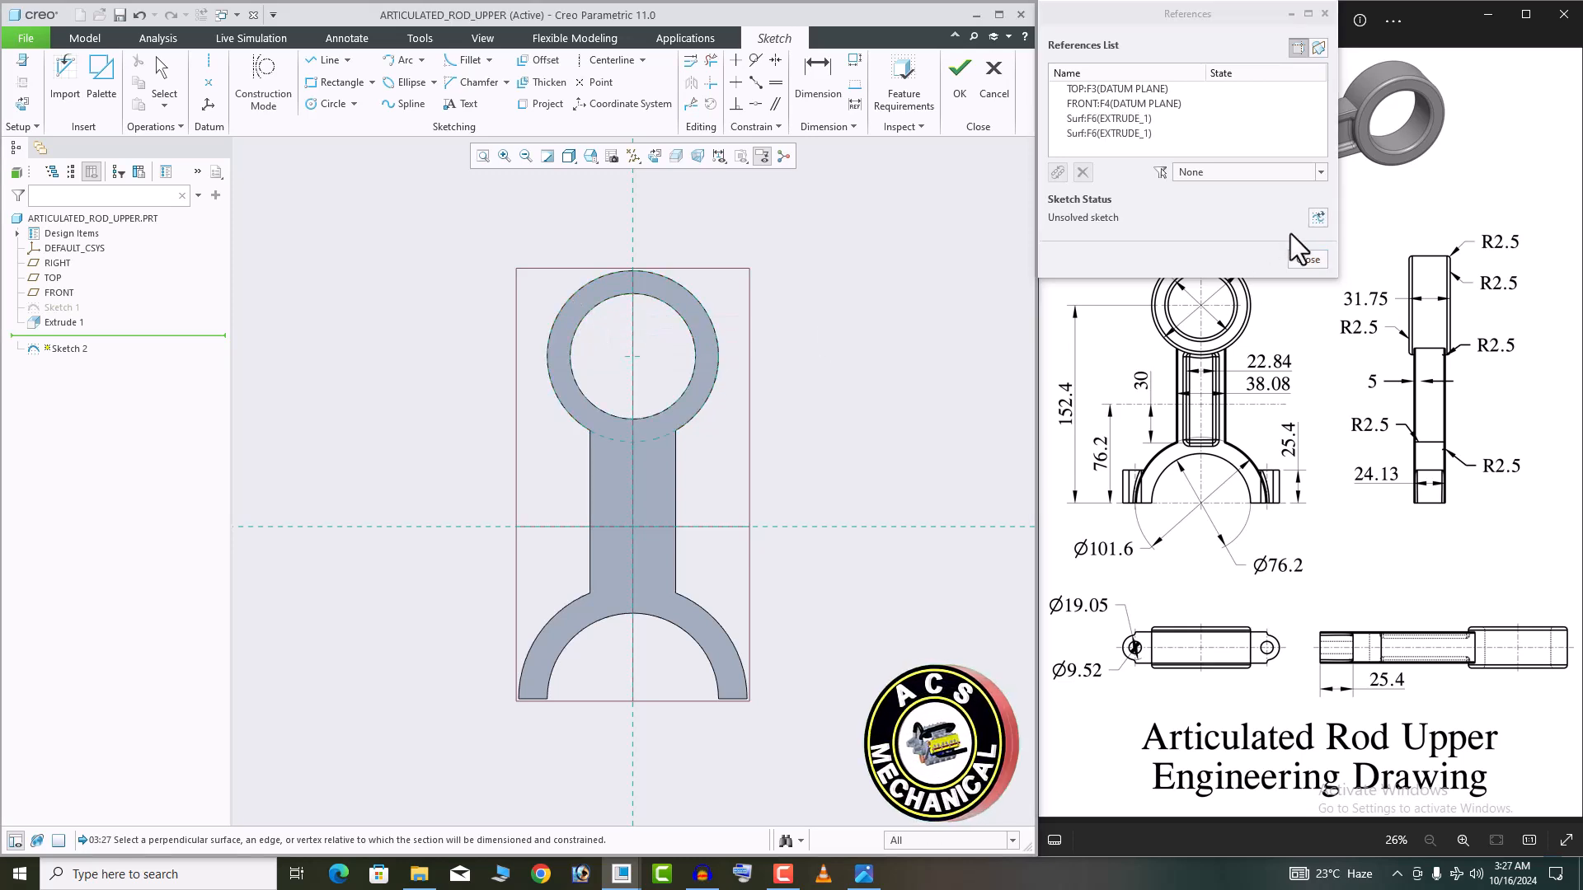
left_click(1318, 217)
left_click(1307, 260)
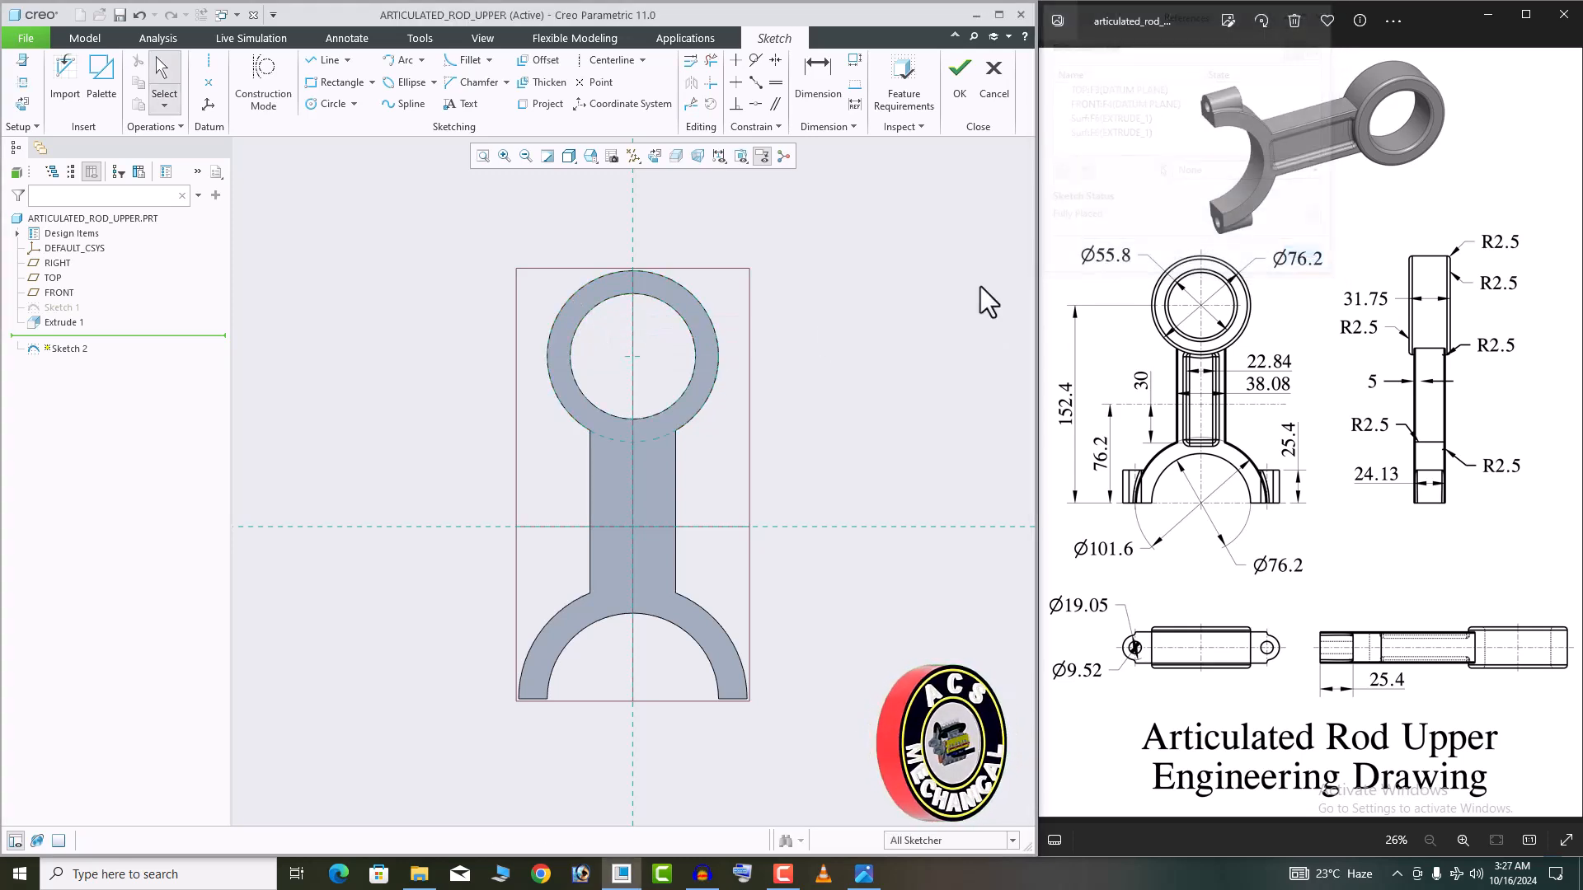
Sketch two concentric circles matching the upper ring's inner and outer edges, and finish the sketch
left_click(328, 104)
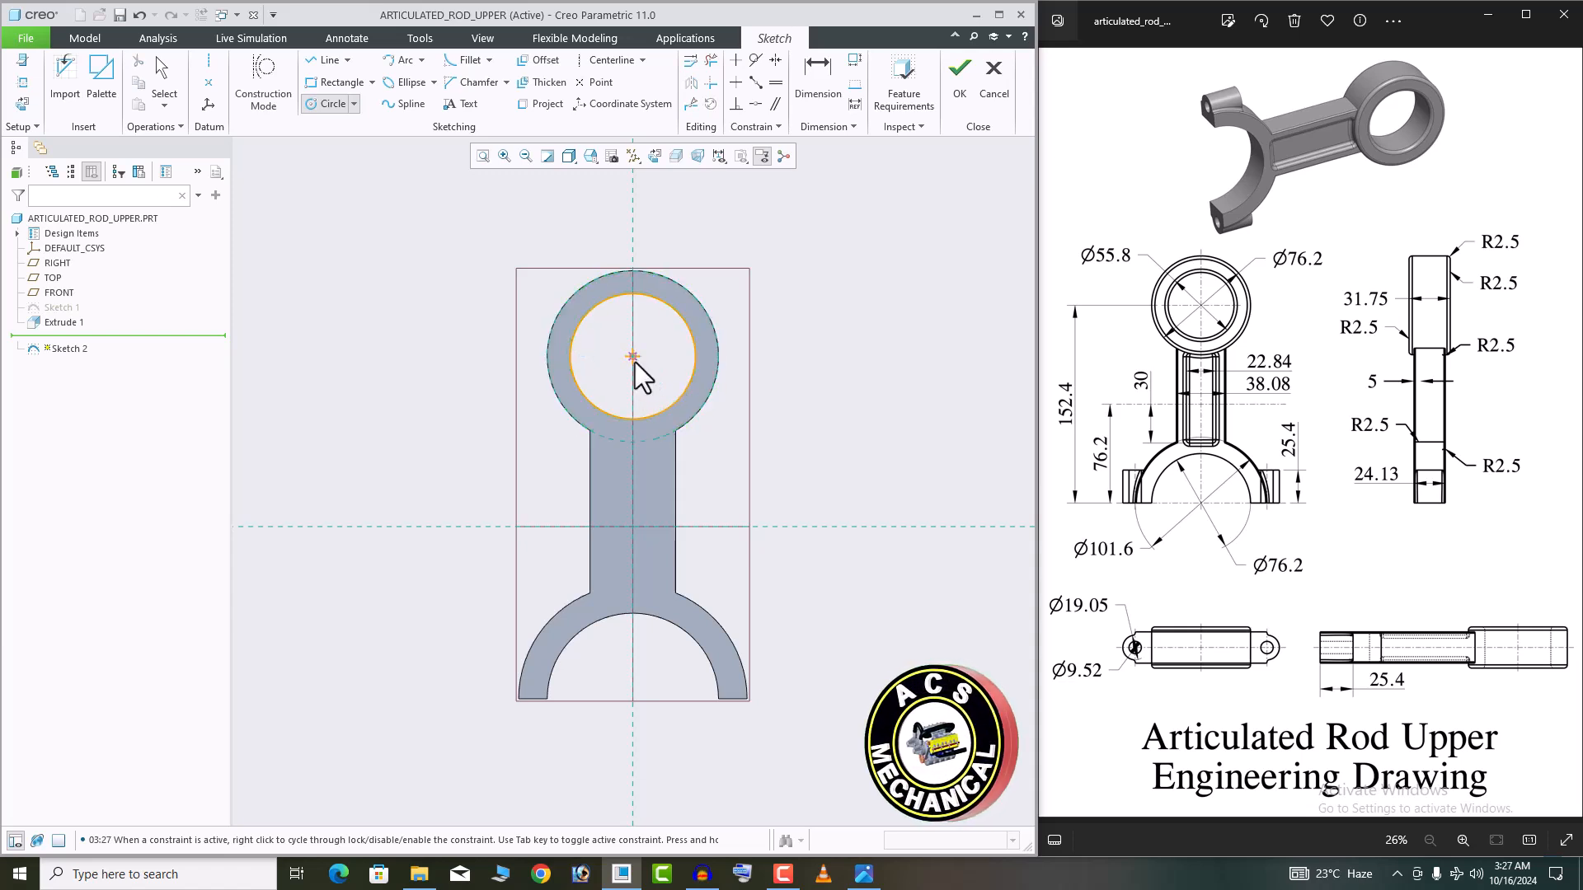
left_click(698, 407)
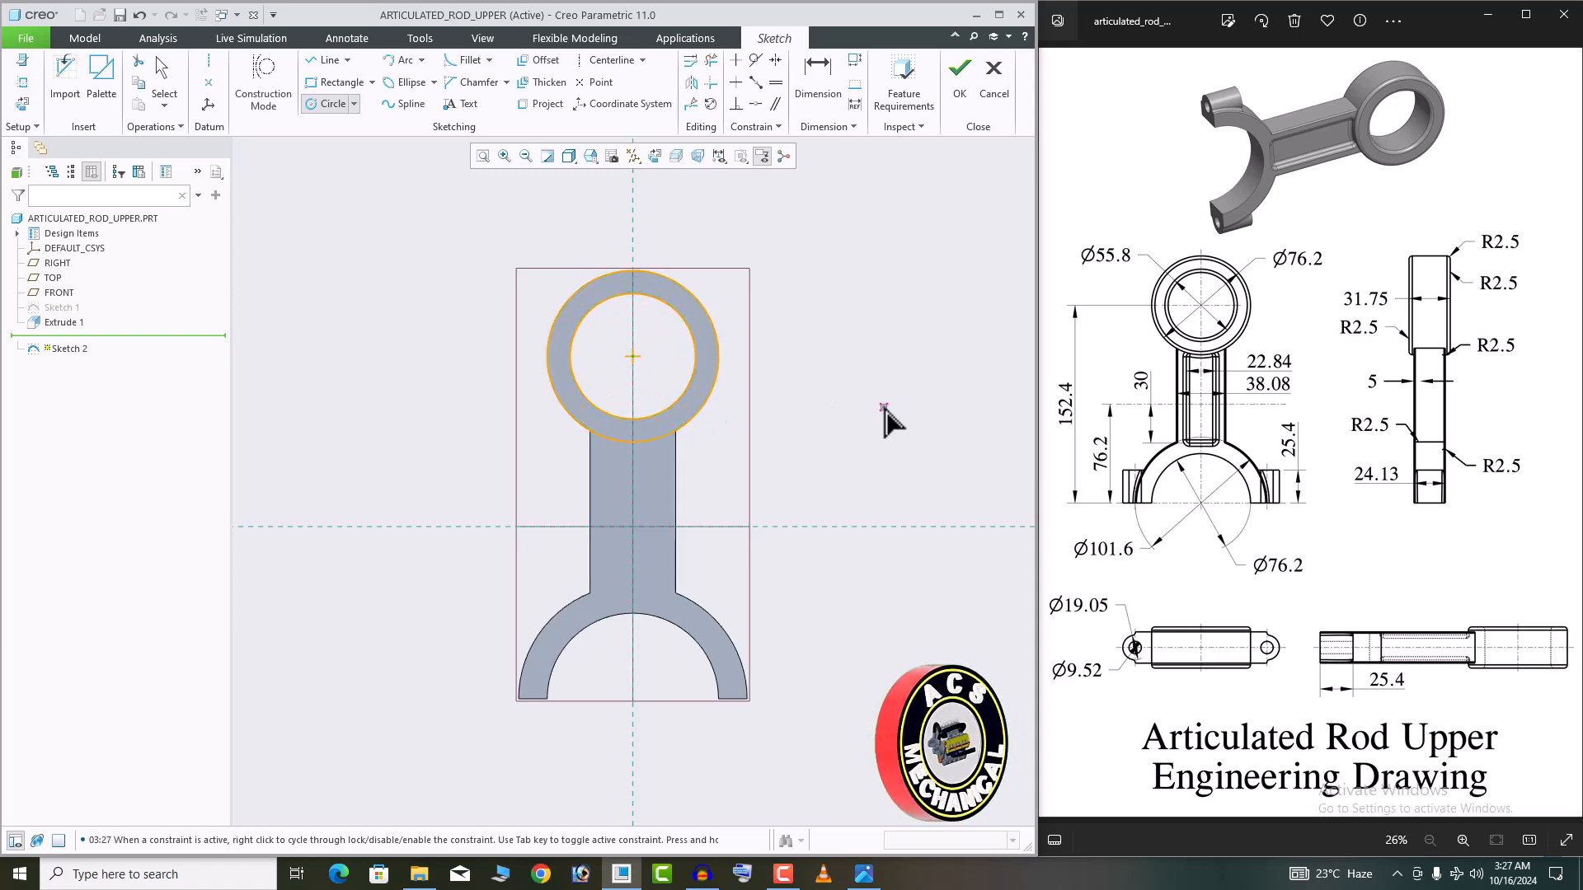
middle_click(889, 418)
left_click(952, 77)
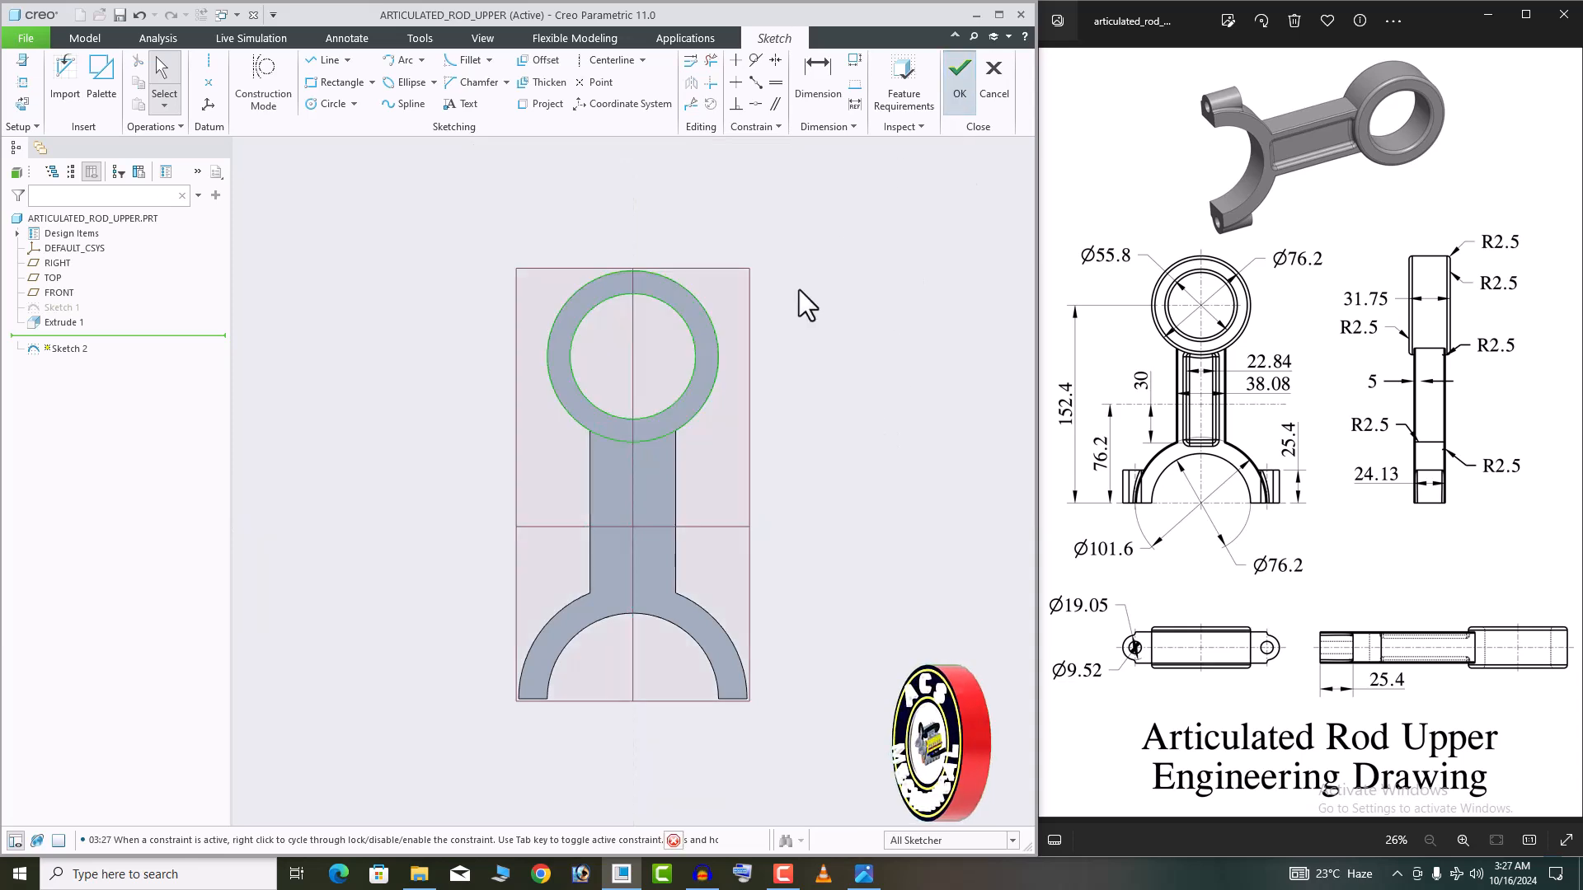
left_click(719, 344)
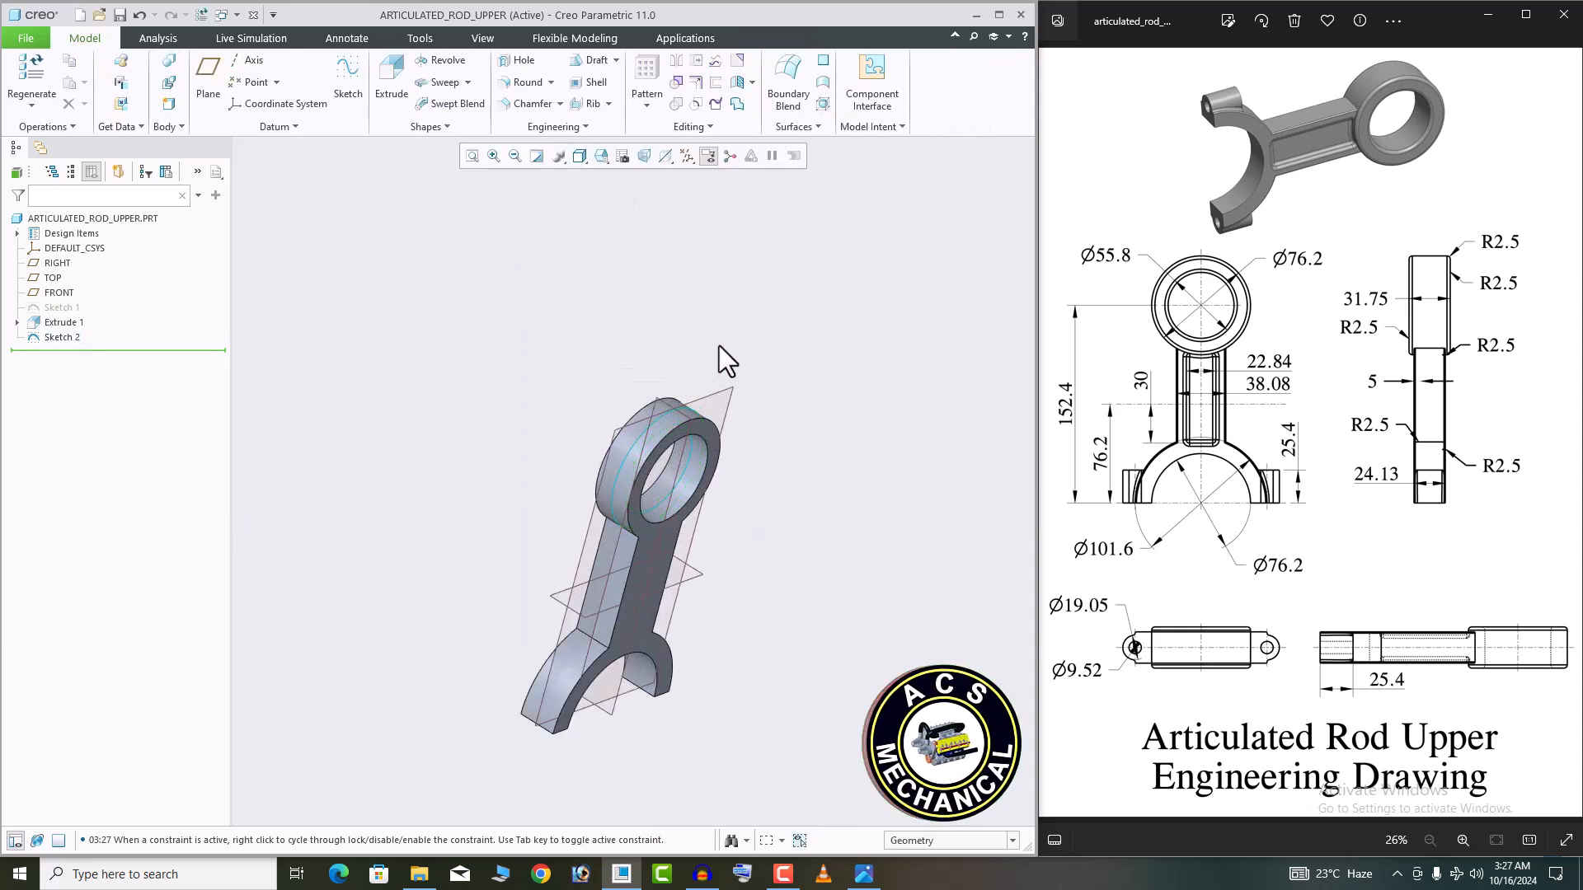
Extrude the upper ring sketch symmetrically to a depth of 31.75, adding material instead of removing it
left_click(390, 78)
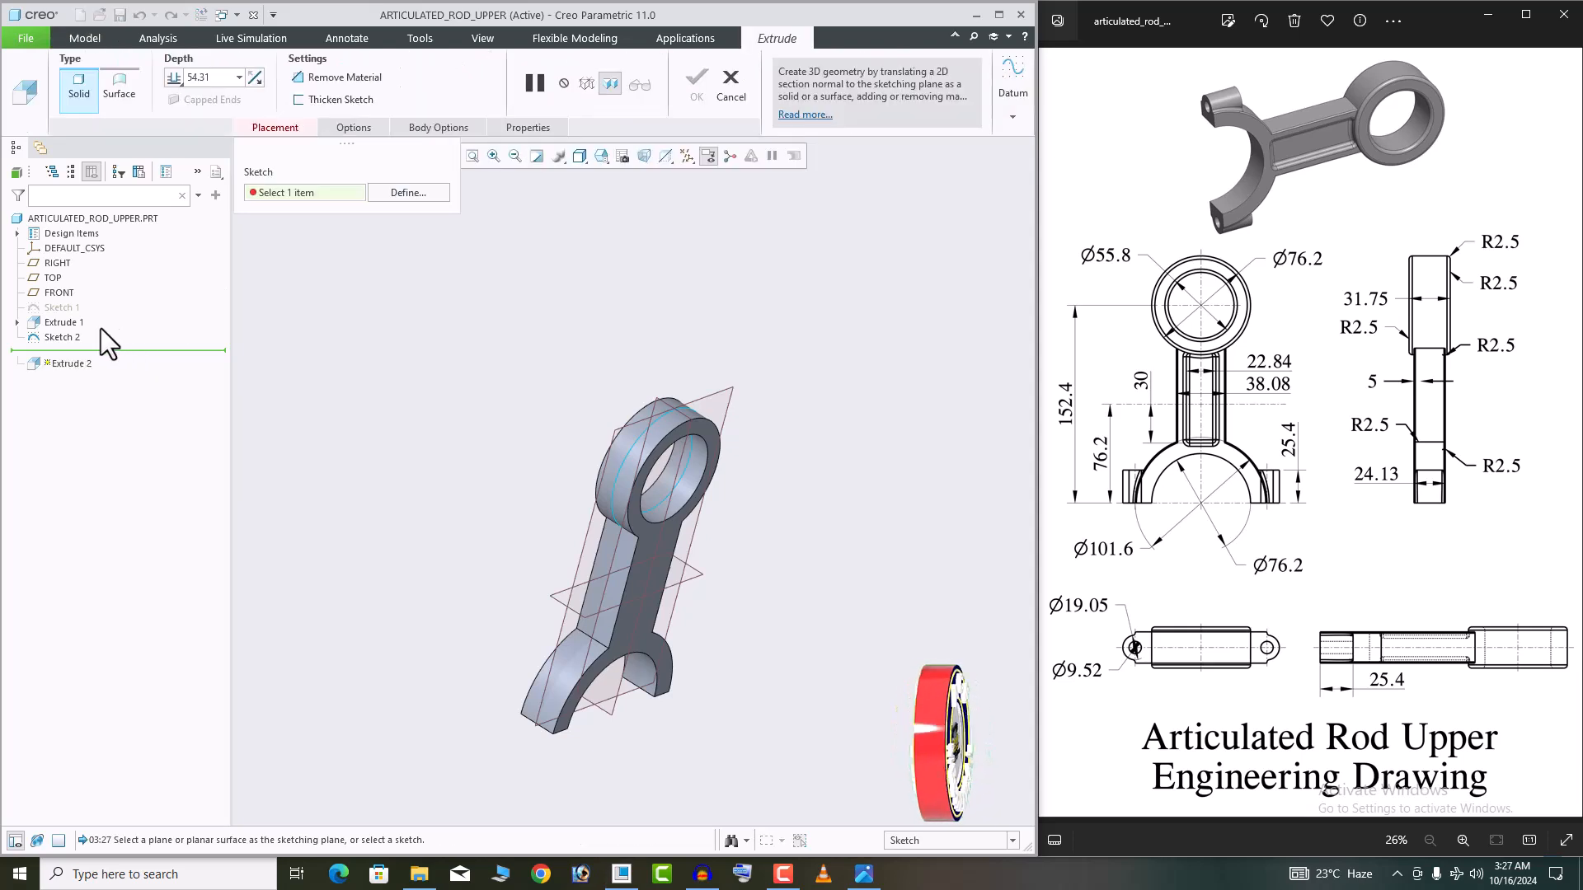
left_click(72, 335)
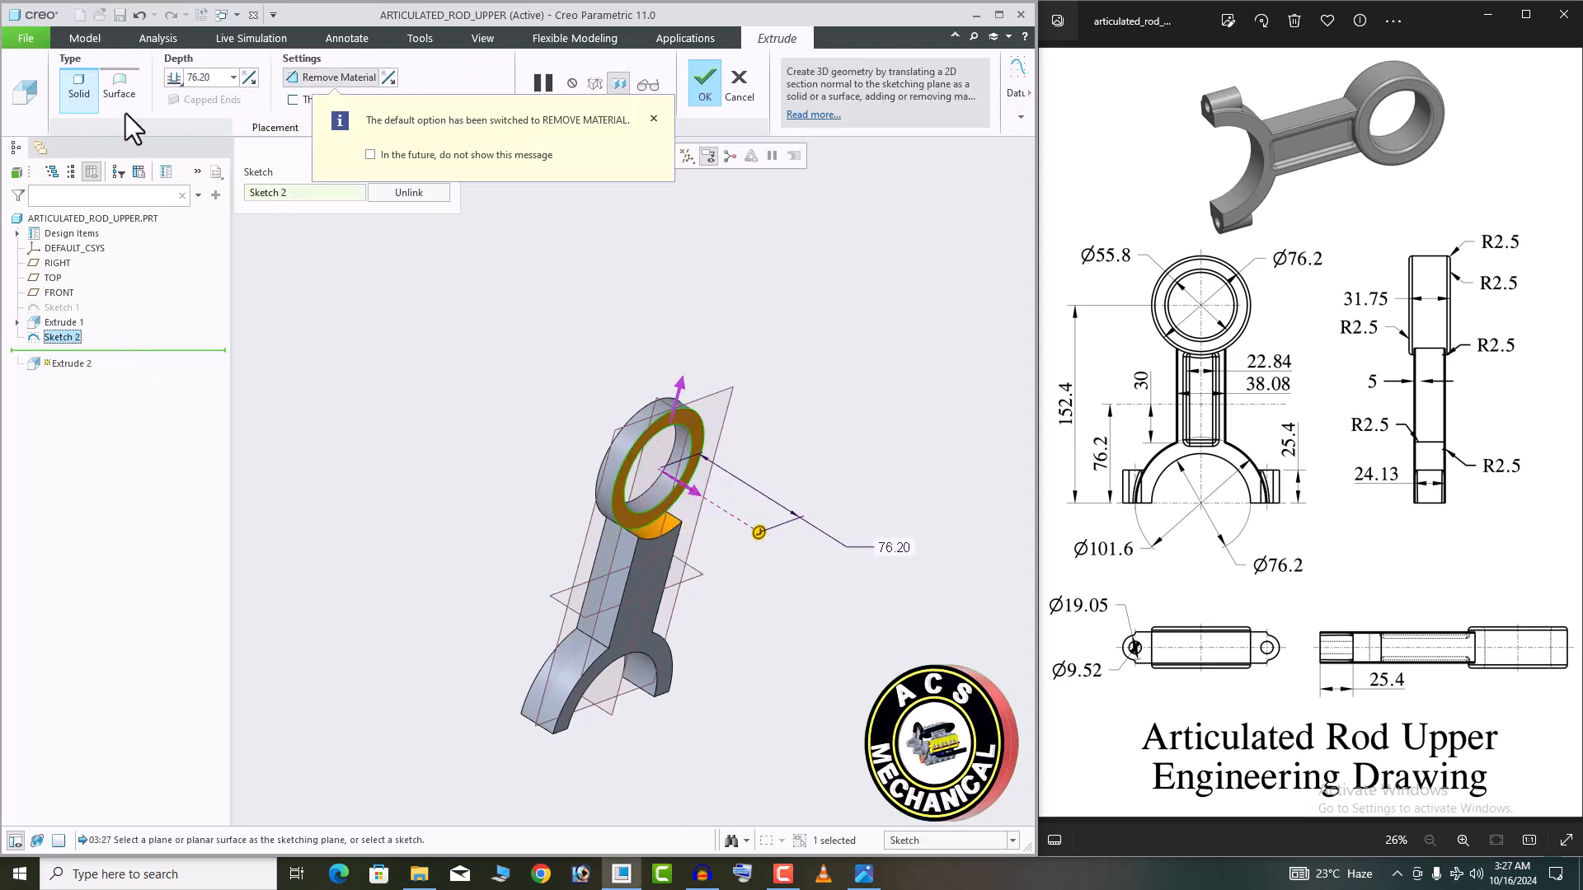
left_click(174, 79)
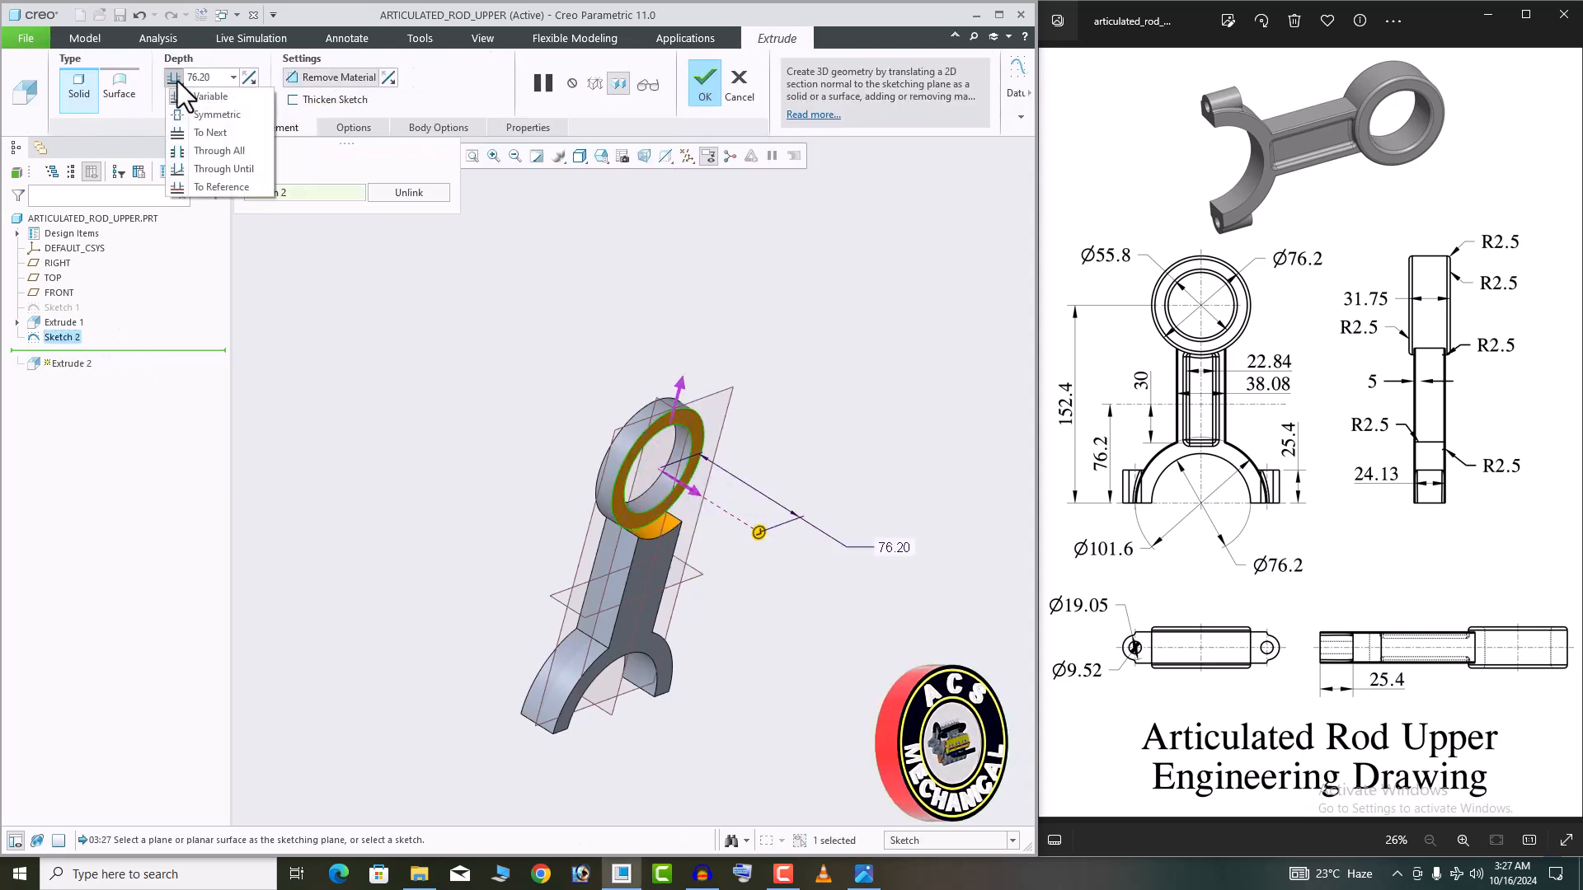
left_click(202, 116)
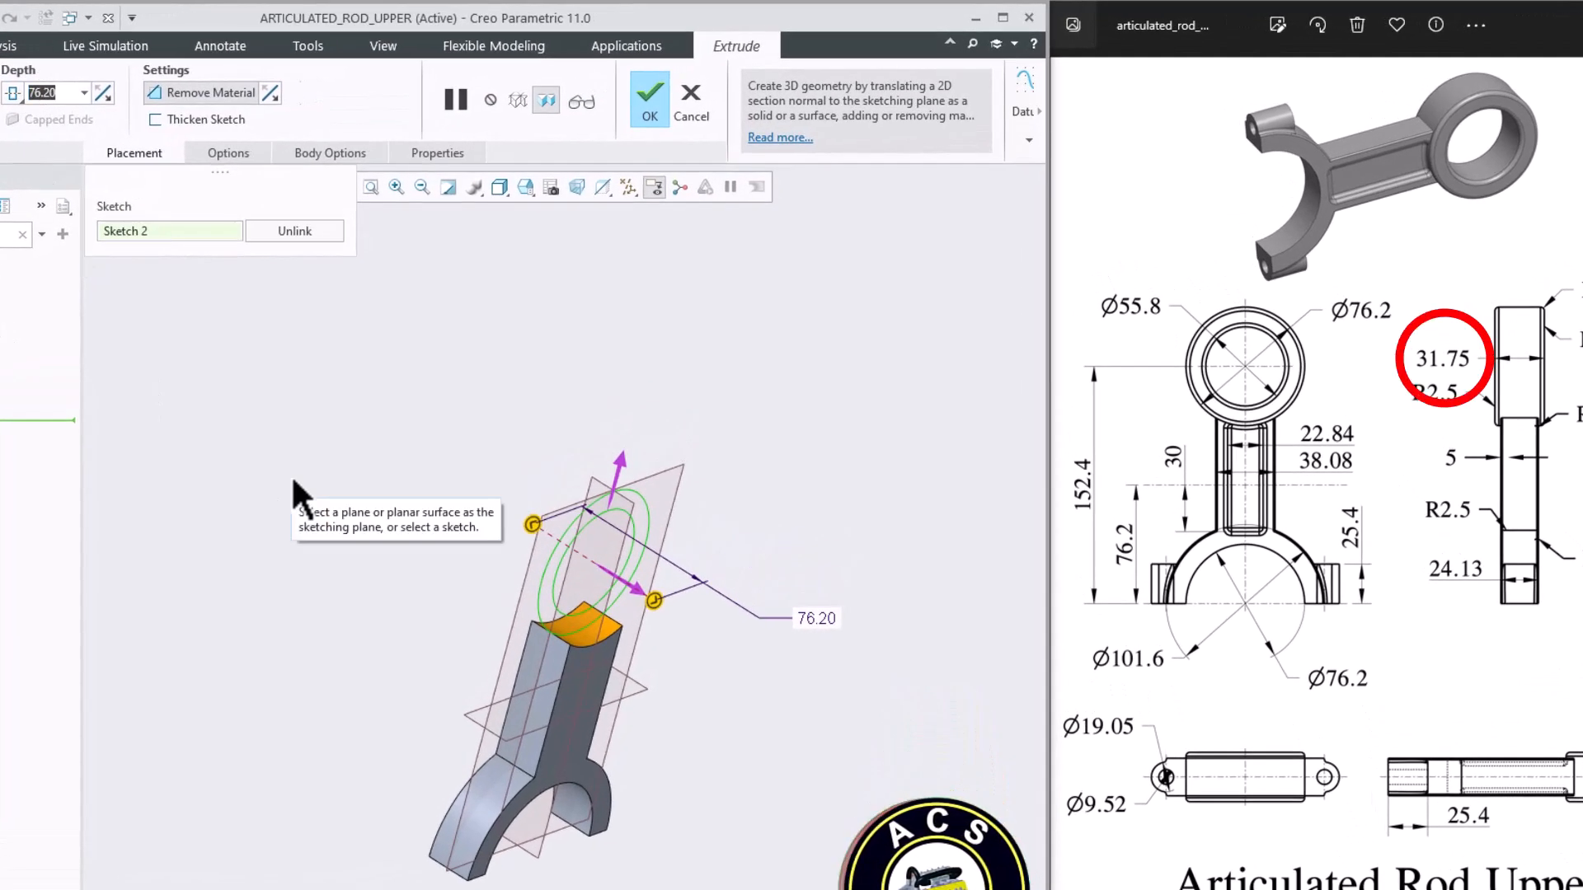
type("31.7")
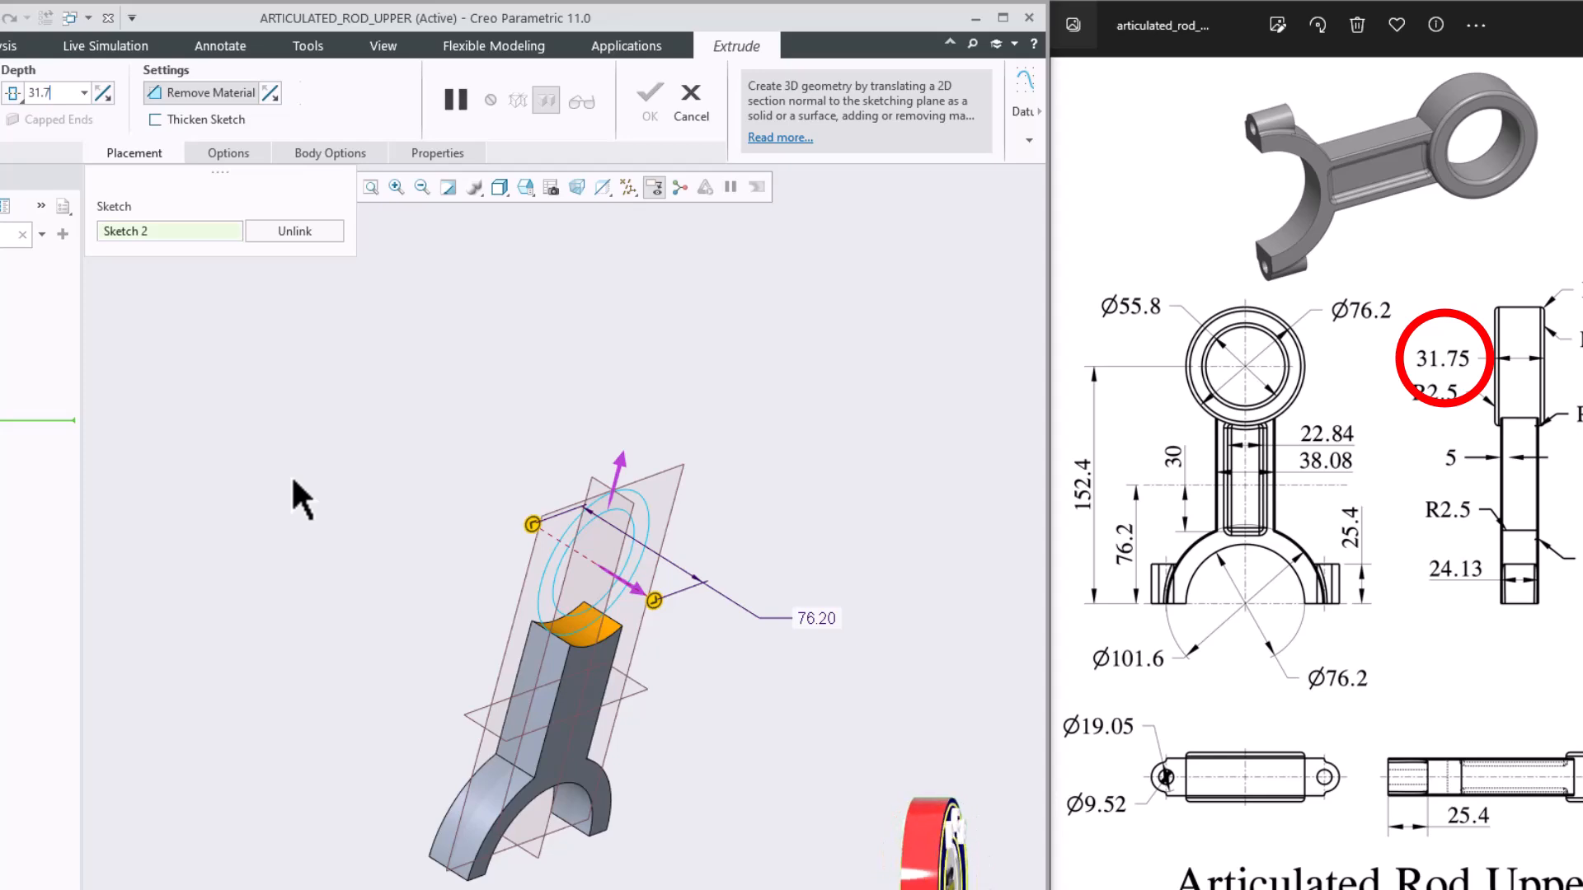
type("5")
key("Return")
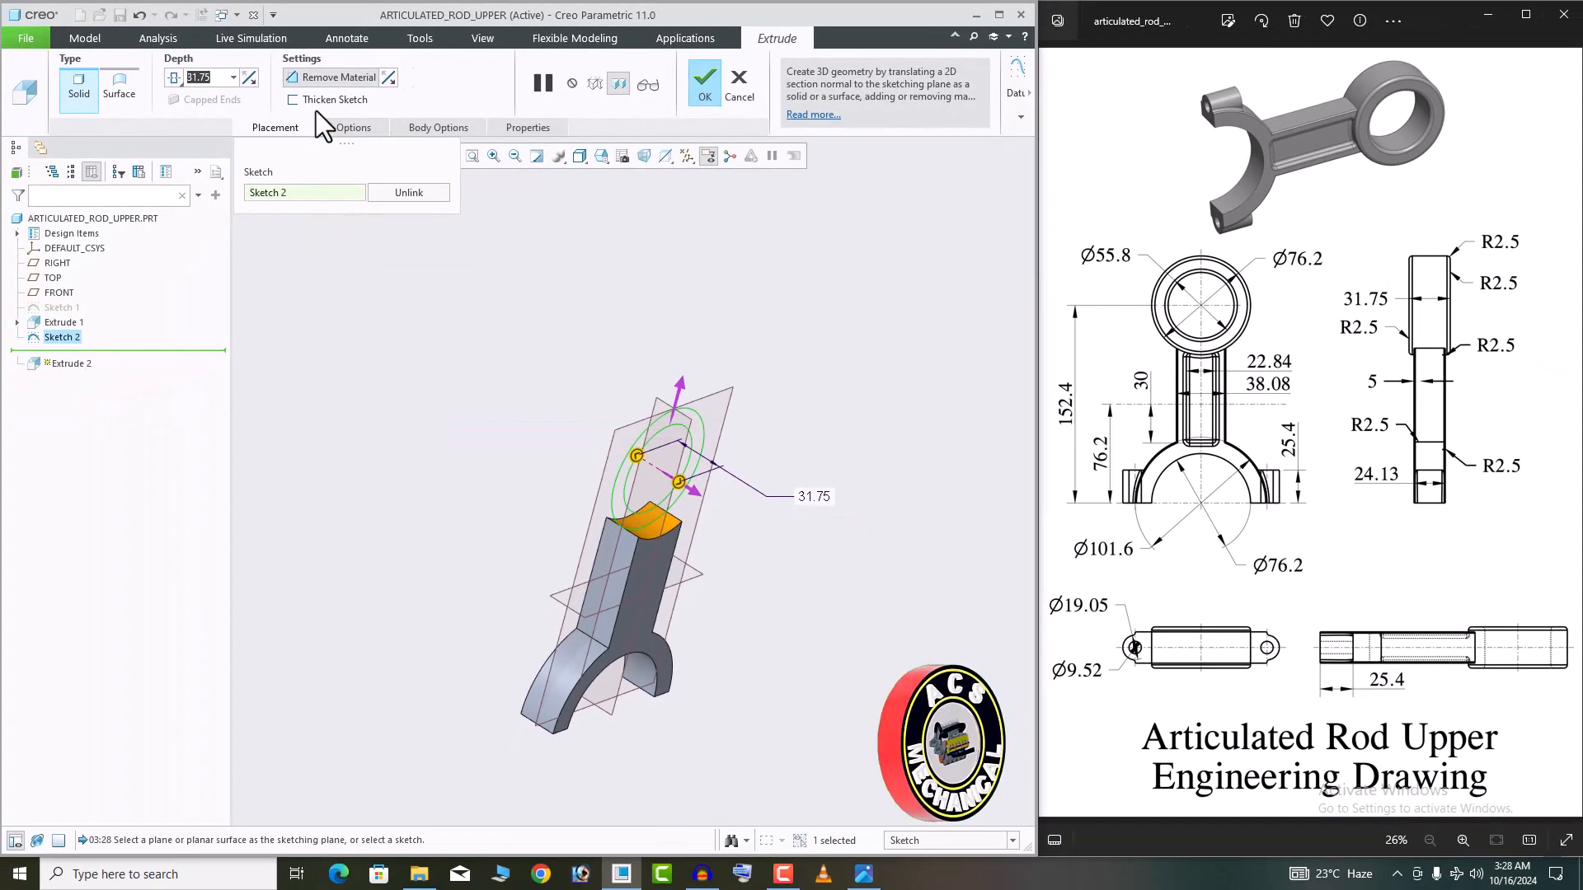
left_click(323, 77)
mouse_move(622, 442)
middle_mouse_down()
mouse_move(671, 442)
mouse_move(629, 425)
middle_mouse_up()
left_click(704, 88)
Start a sketch on the flat end face of one fork leg and view it face-on
mouse_move(627, 495)
middle_mouse_down()
mouse_move(640, 601)
mouse_move(583, 492)
mouse_move(620, 507)
middle_mouse_up()
left_click(664, 650)
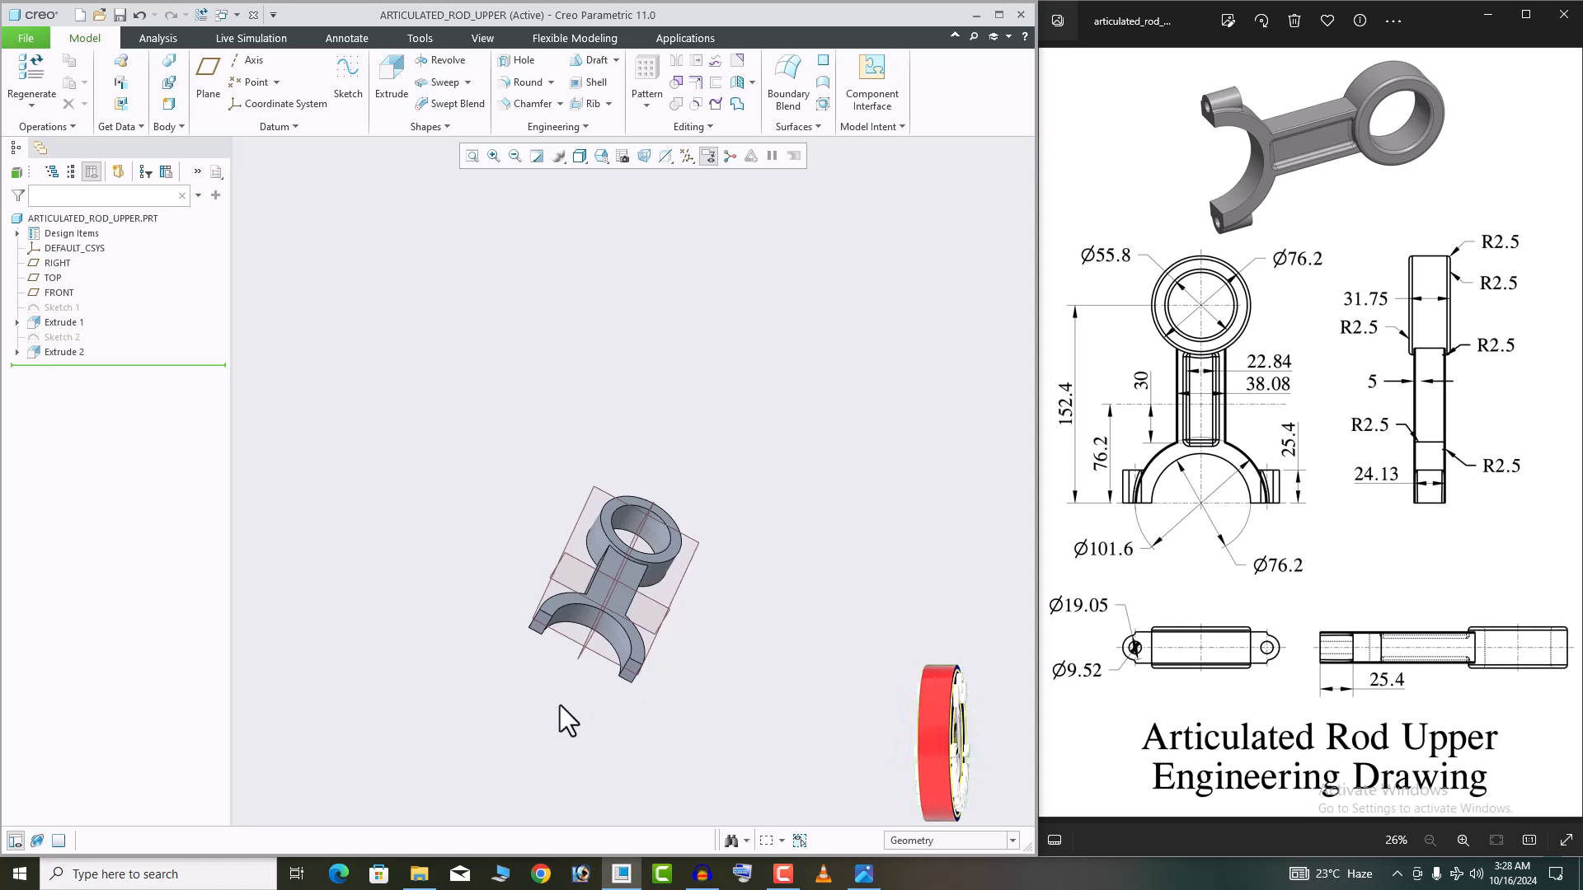
scroll(561, 705, "down", 3)
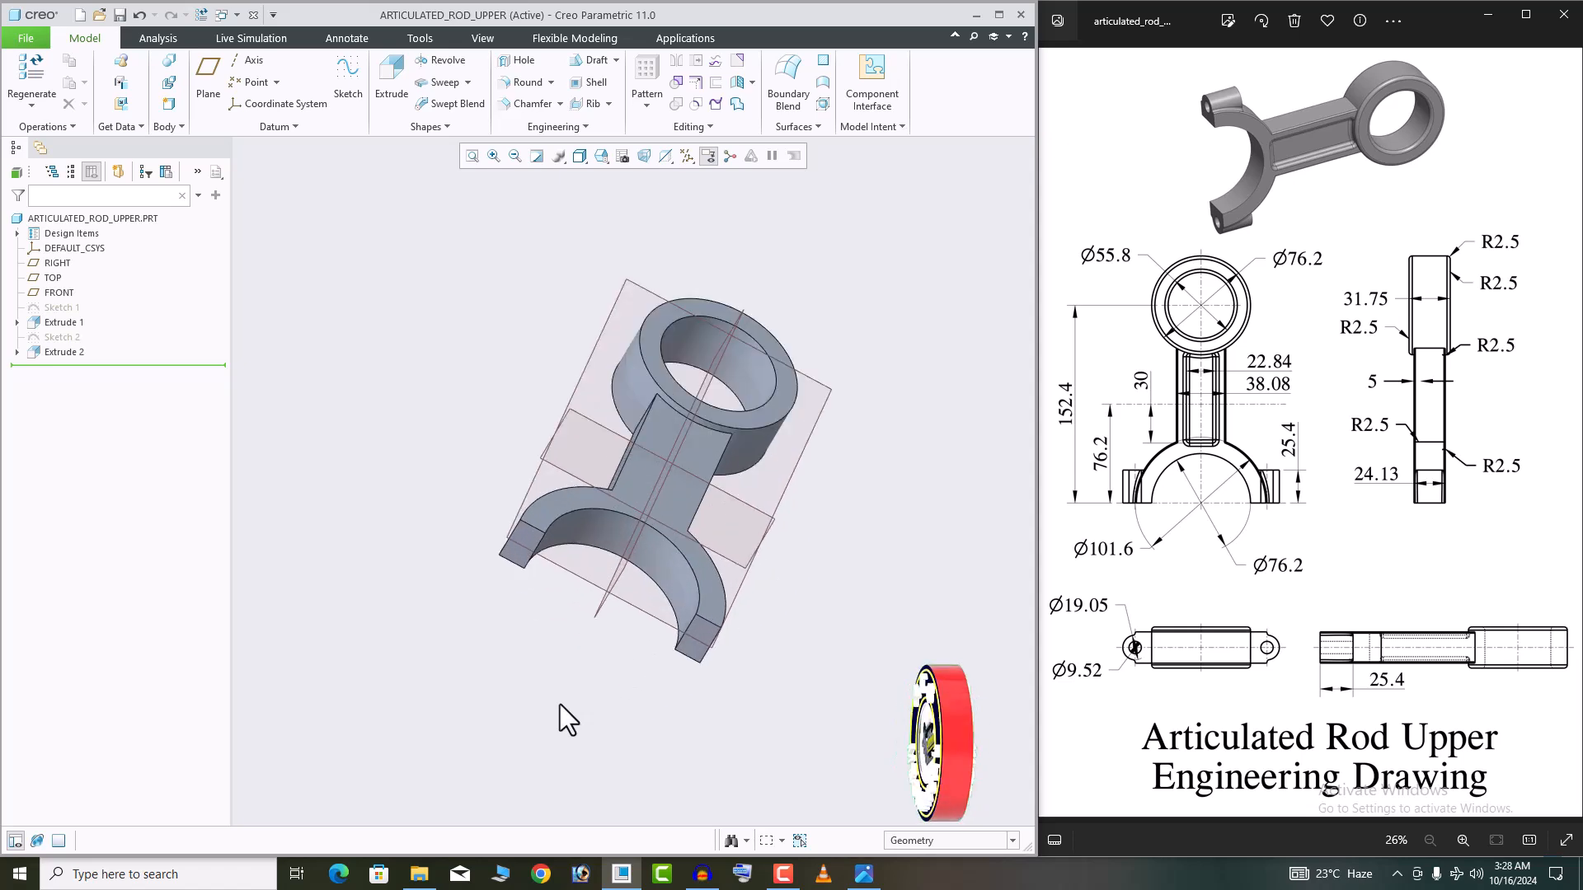
left_click(522, 555)
left_click(613, 508)
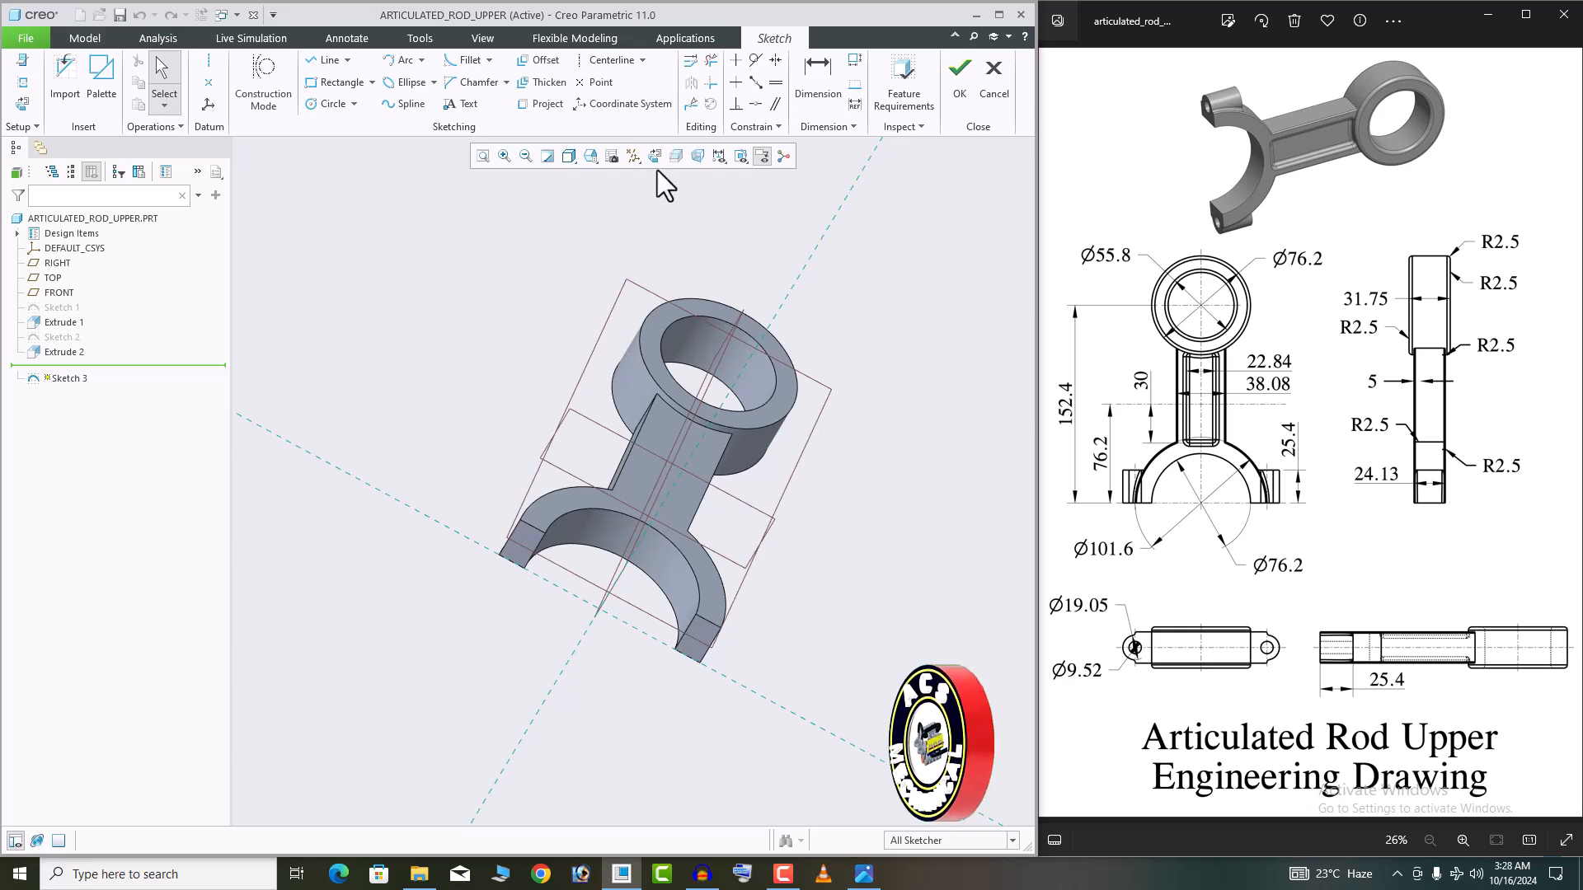
left_click(654, 157)
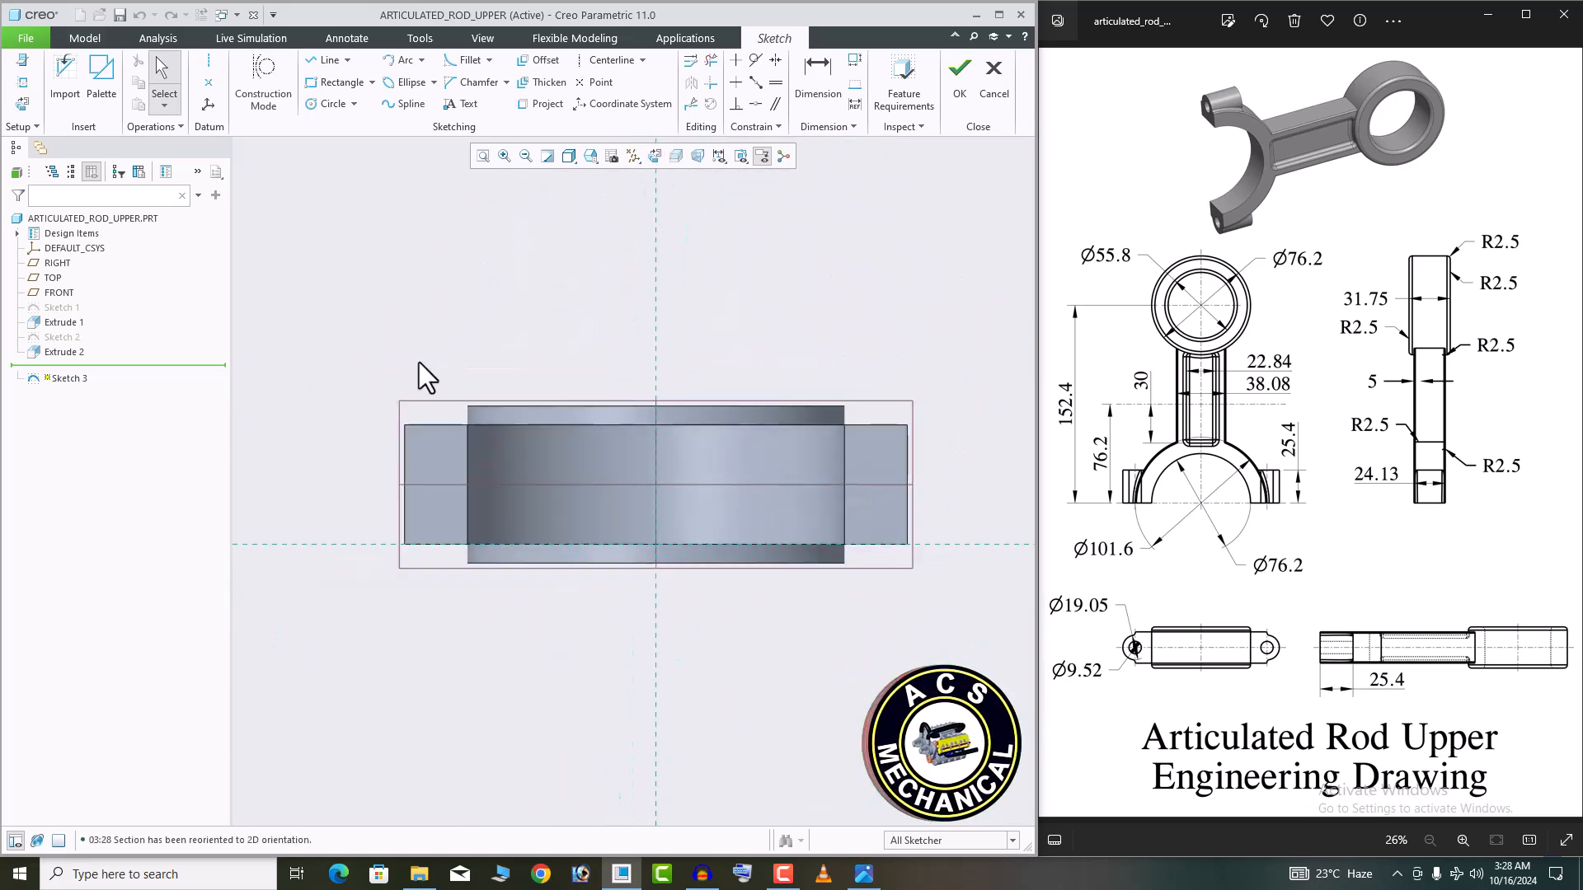
Add the outer end edges of both fork legs and the RIGHT plane as sketch references, and solve them
left_click(23, 94)
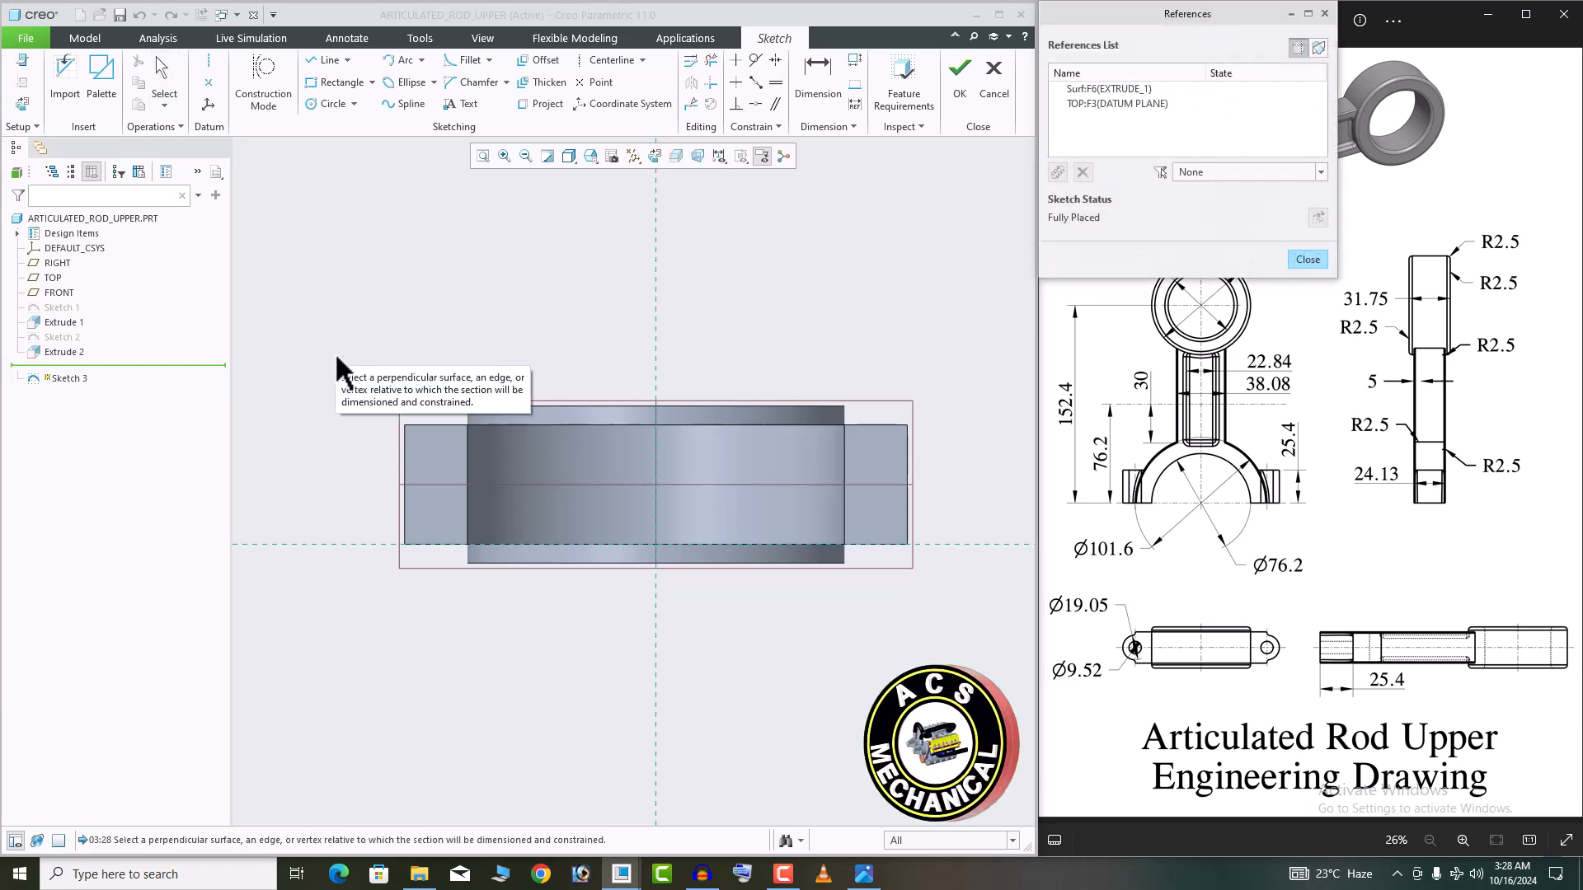
scroll(337, 368, "down", 2)
left_click(566, 516)
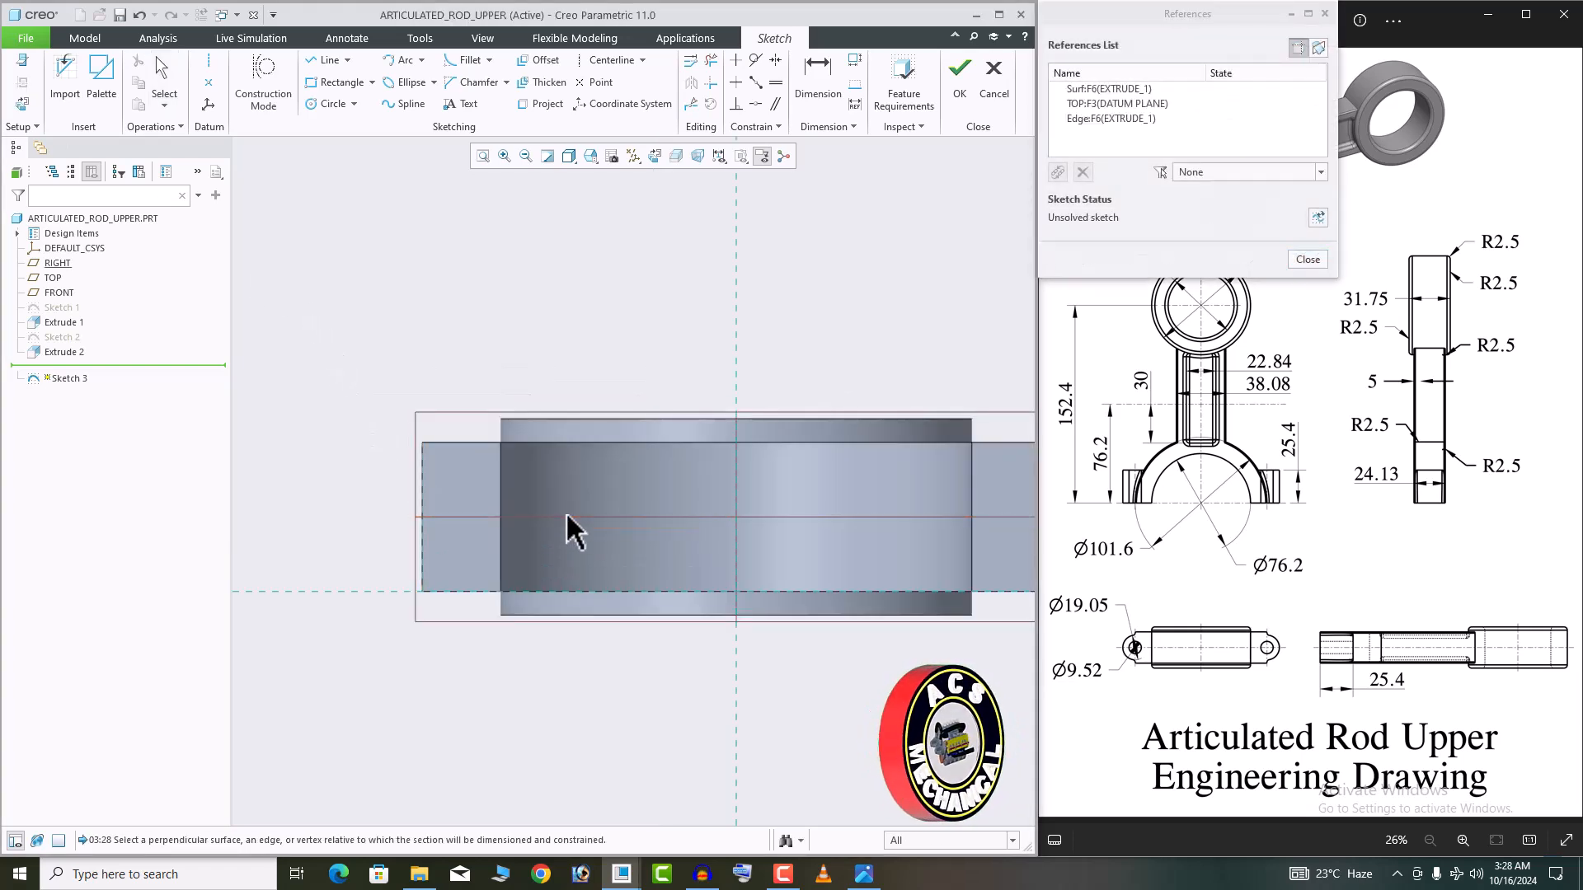
left_click(736, 507)
scroll(777, 505, "up", 2)
left_click(948, 493)
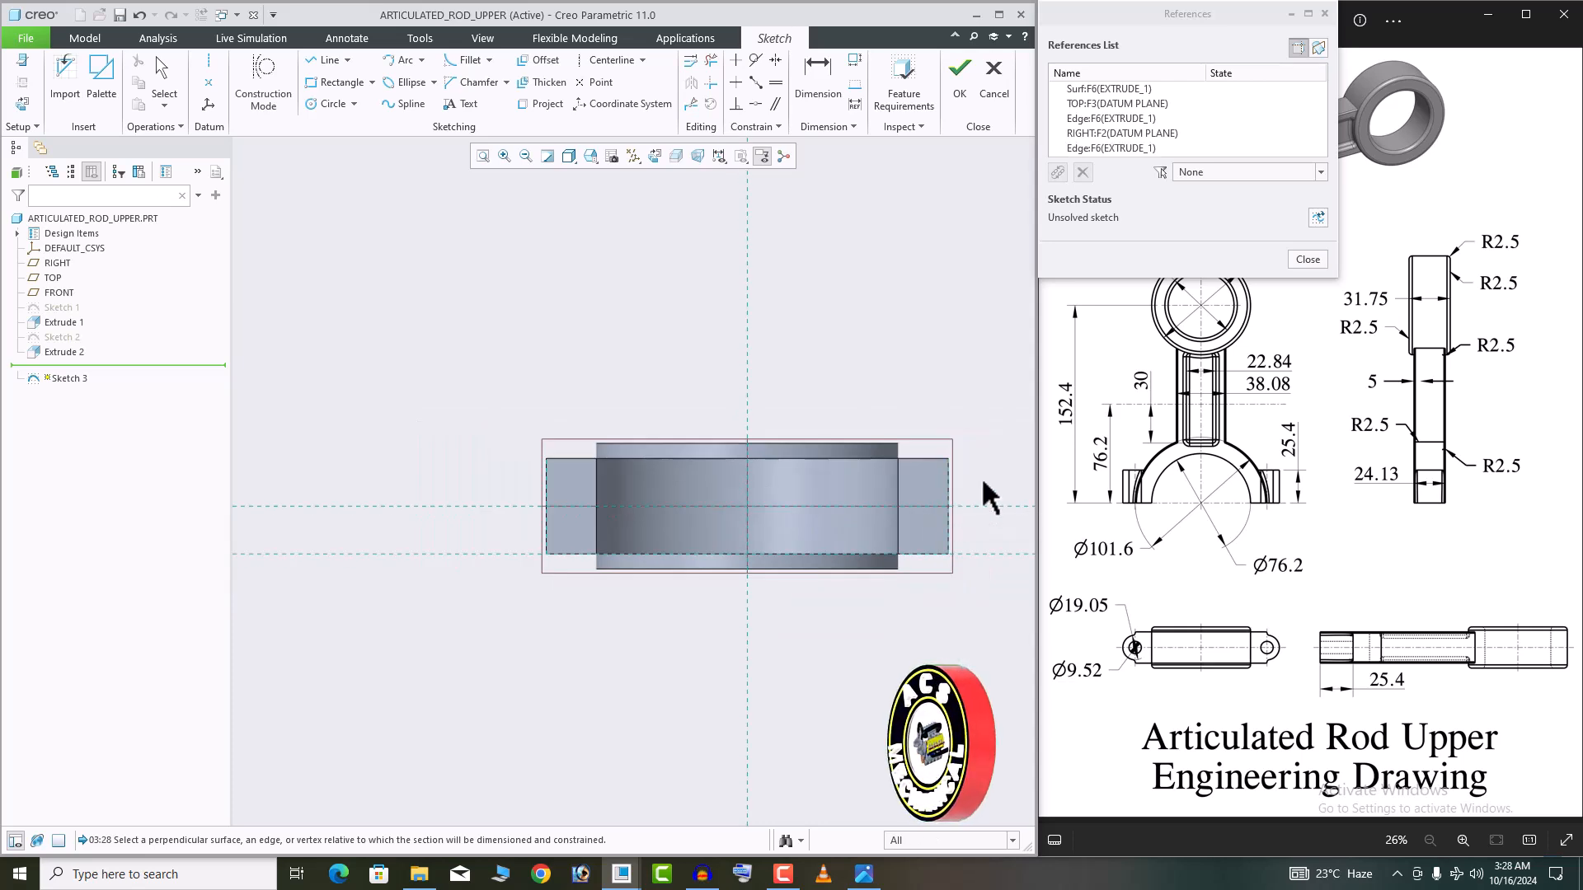
left_click(1317, 220)
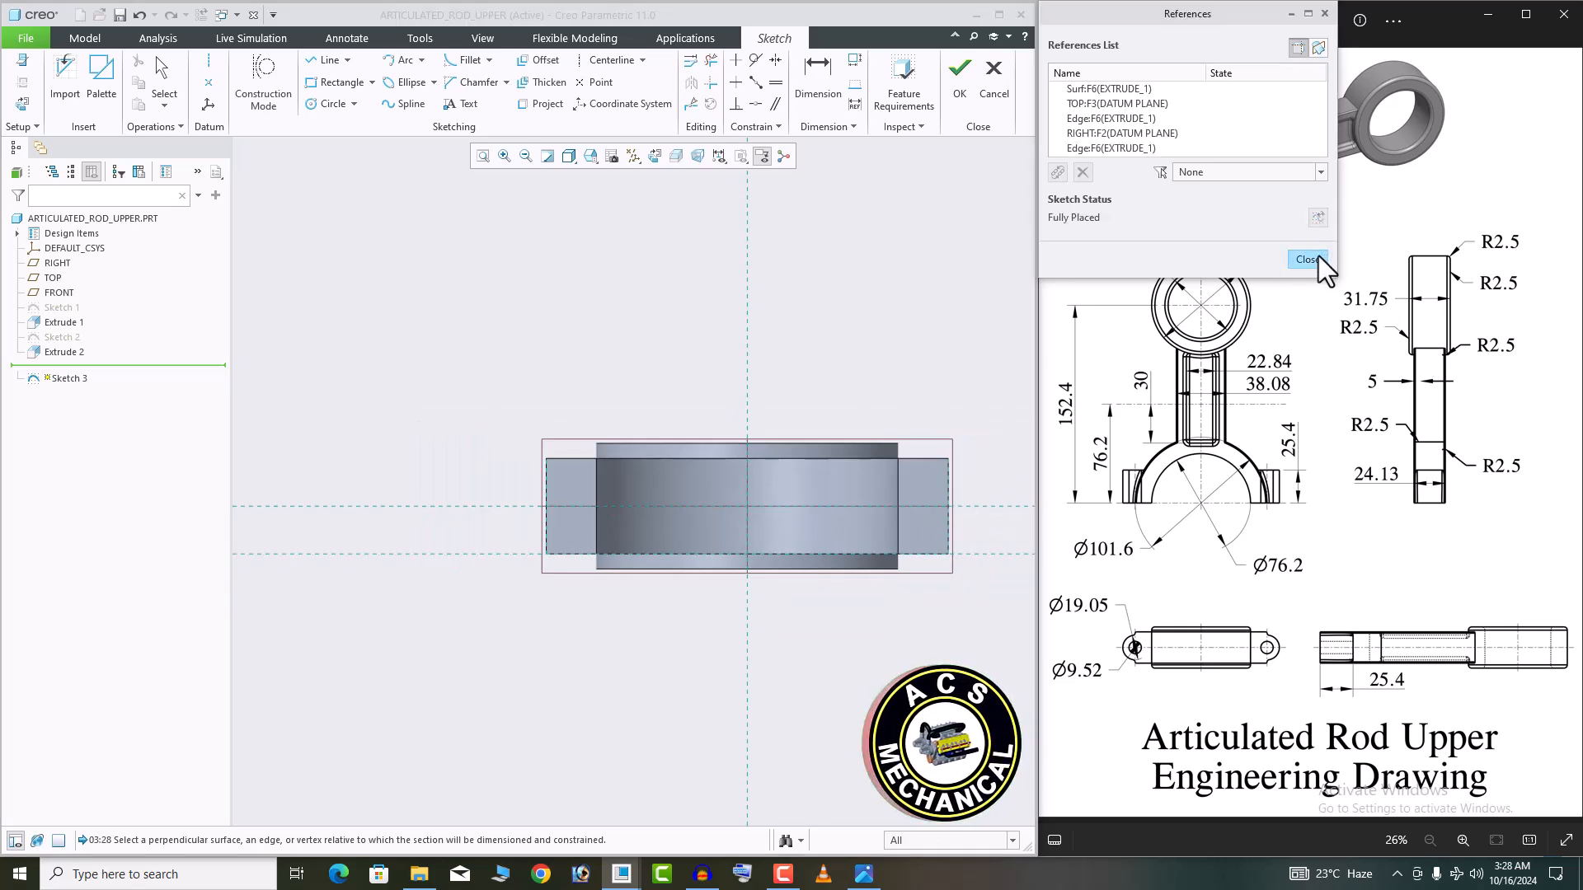
left_click(1309, 259)
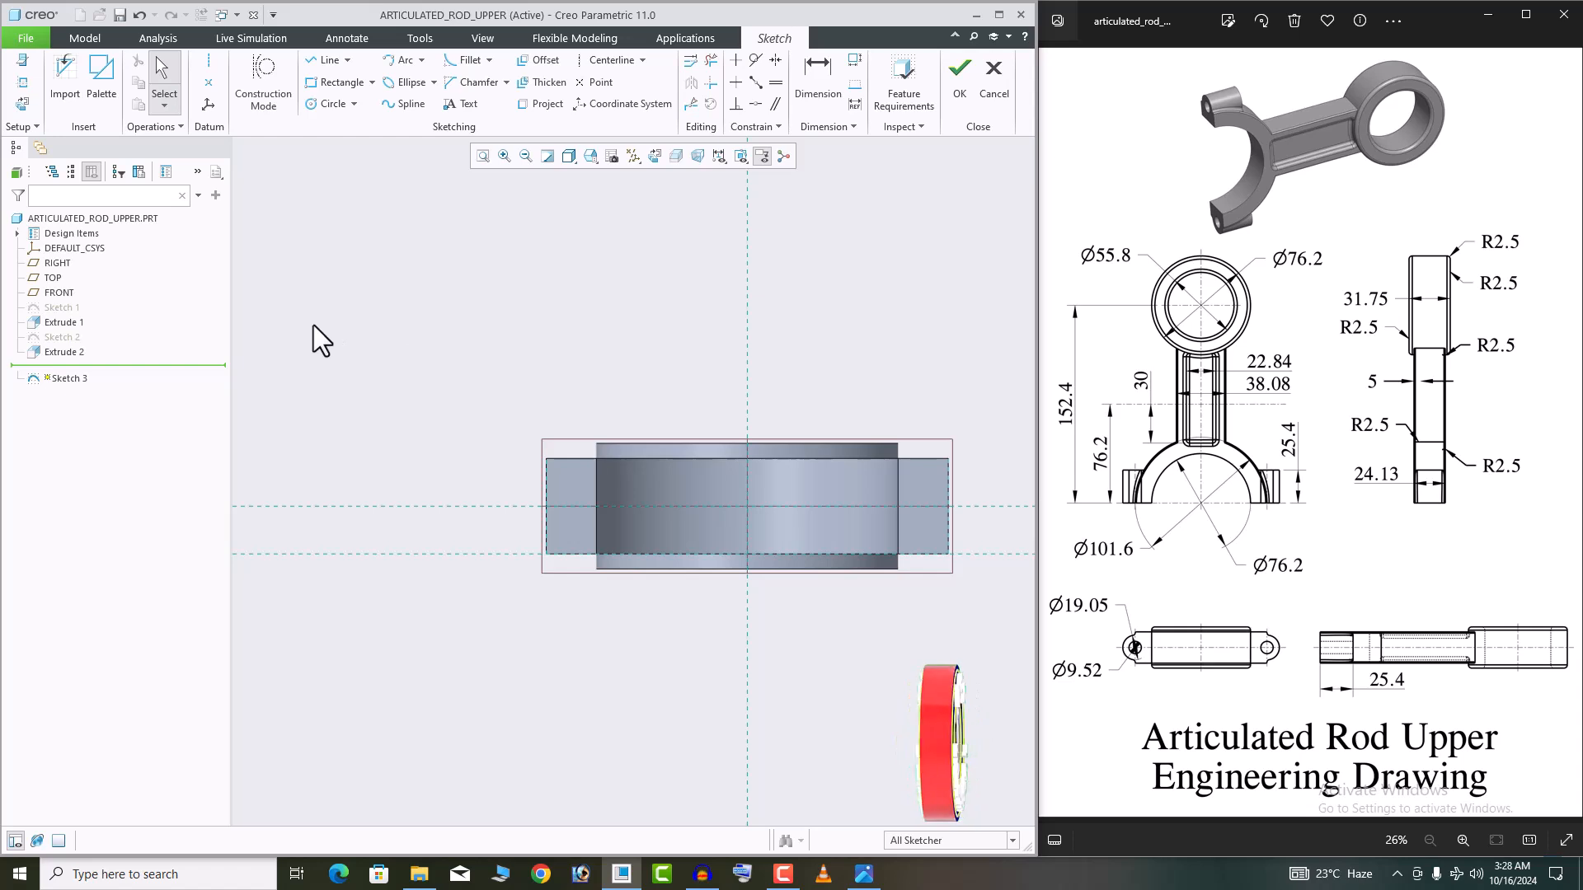
Sketch two equal circles, about 18 in diameter, centred where the RIGHT plane meets each fork leg's outer edge
left_click(327, 104)
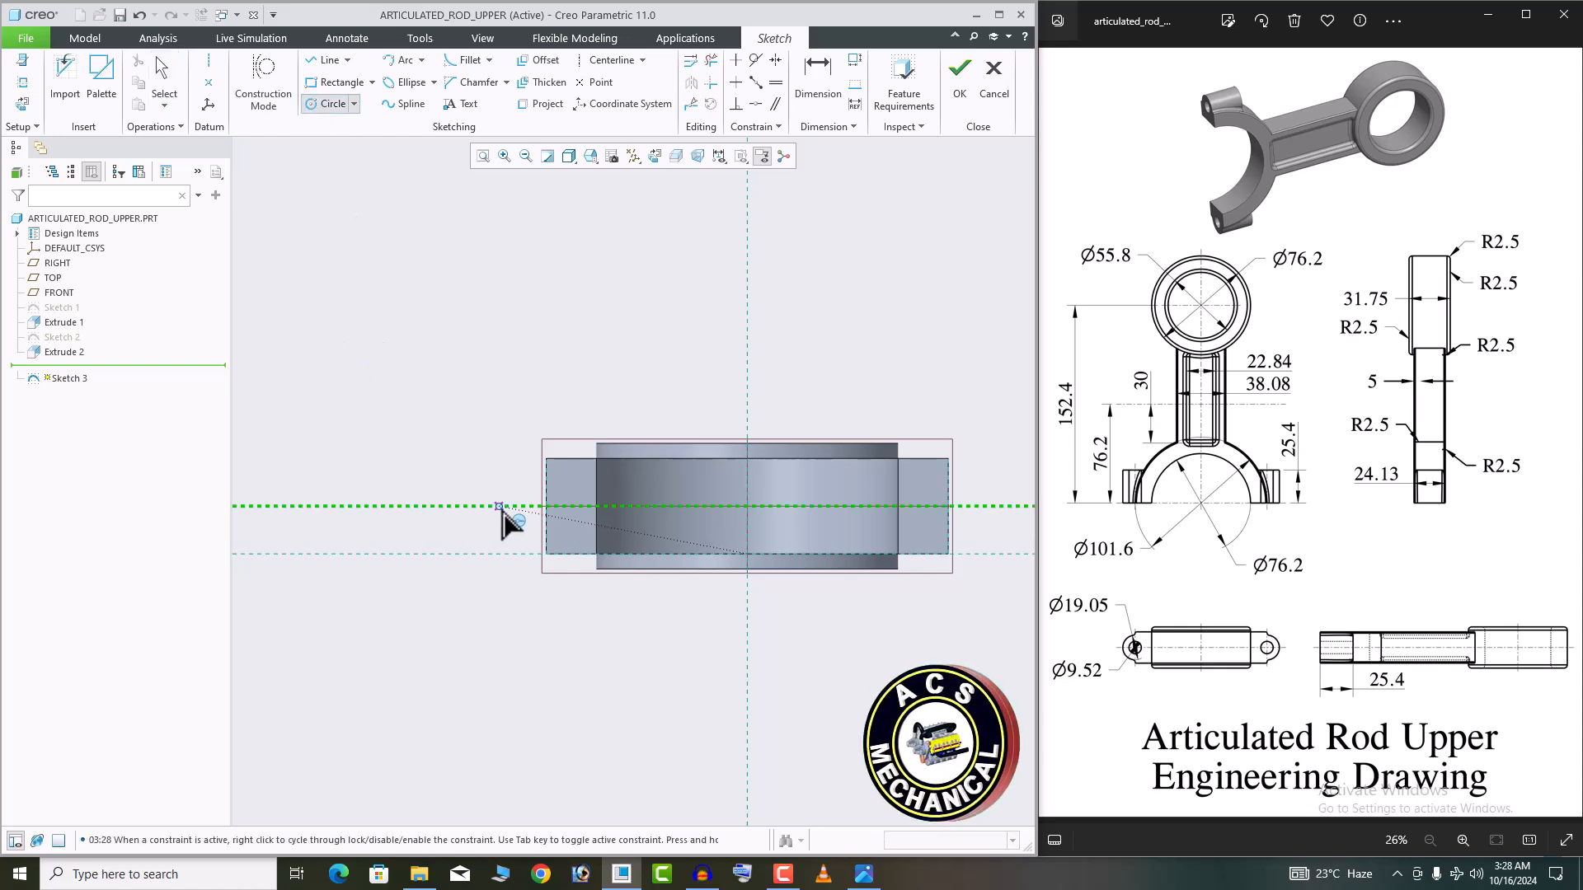
left_click(513, 521)
middle_click_drag(964, 595, 908, 580, "shift")
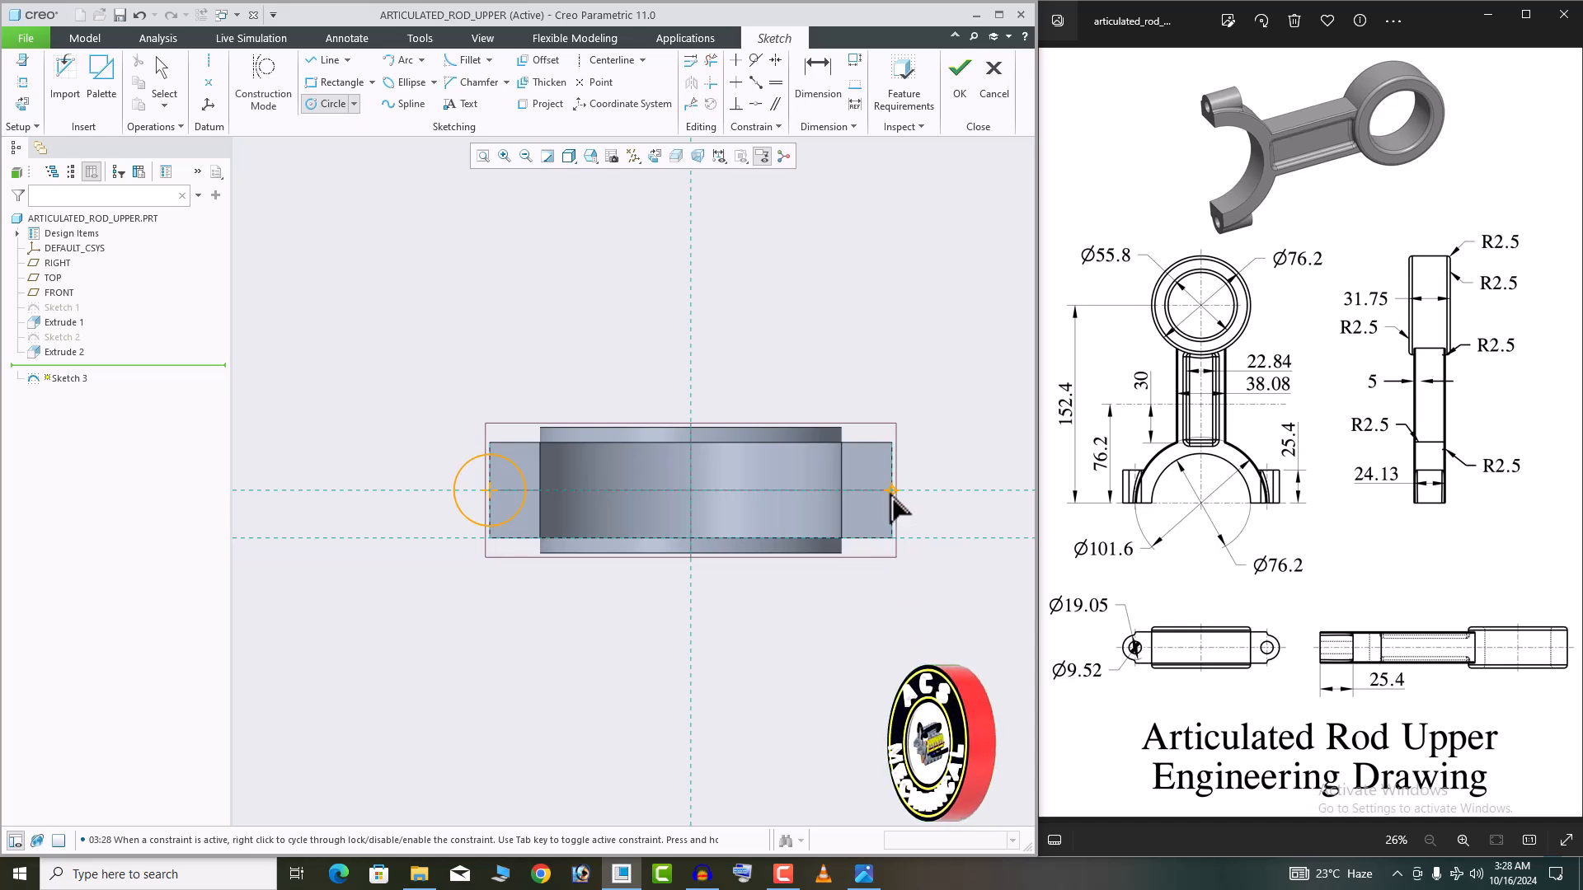
left_click(913, 516)
middle_click(962, 453)
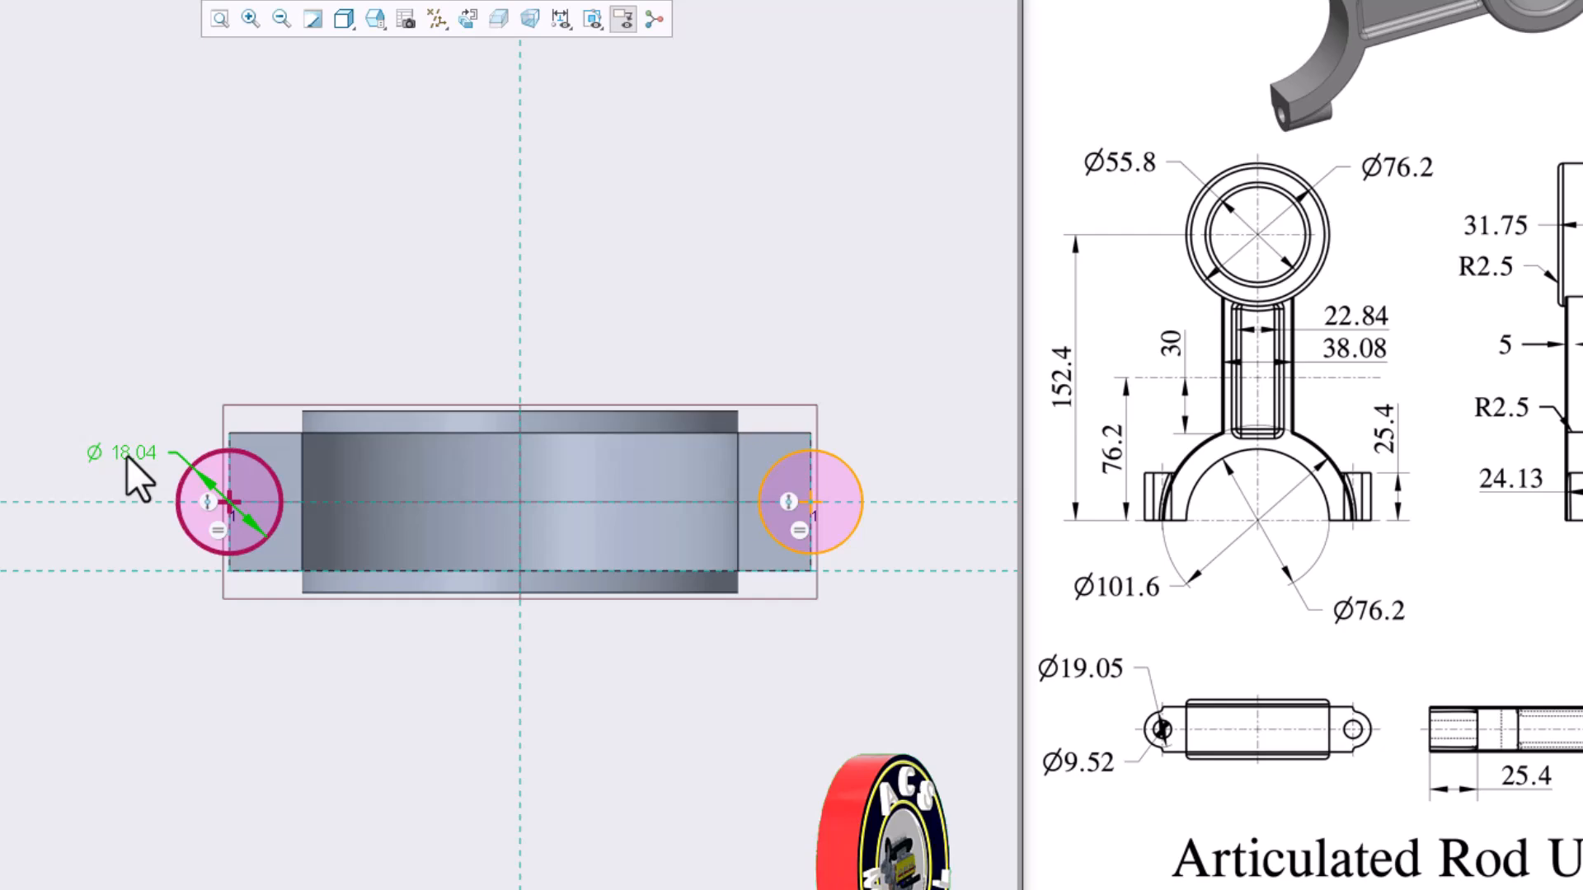
Set the diameter of the equal circles to 19.05 and finish the sketch
double_click(416, 457)
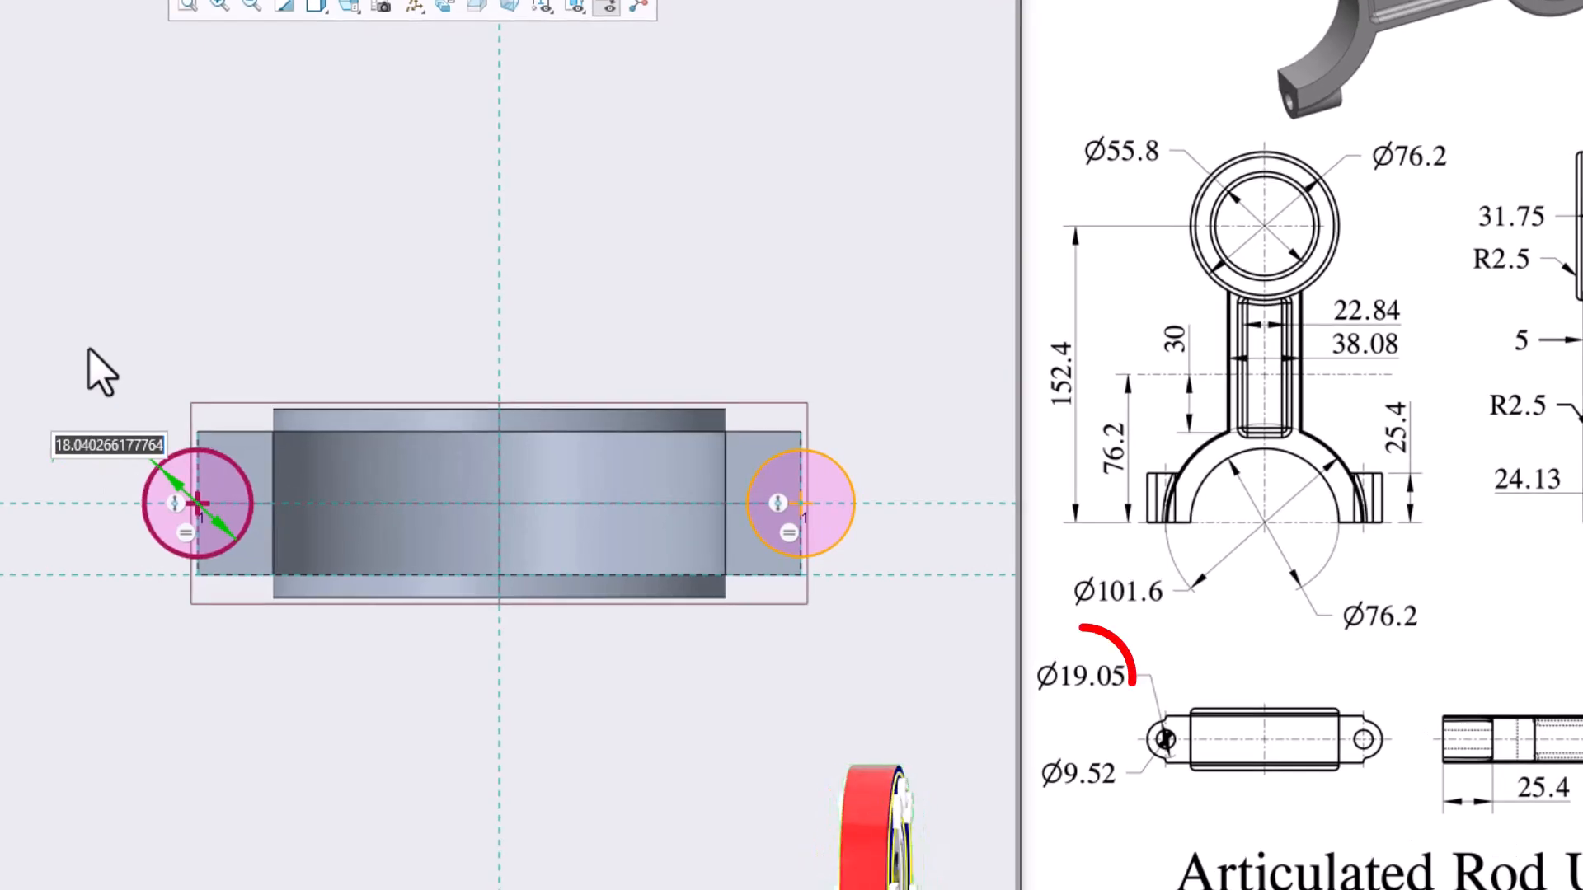
type("19.")
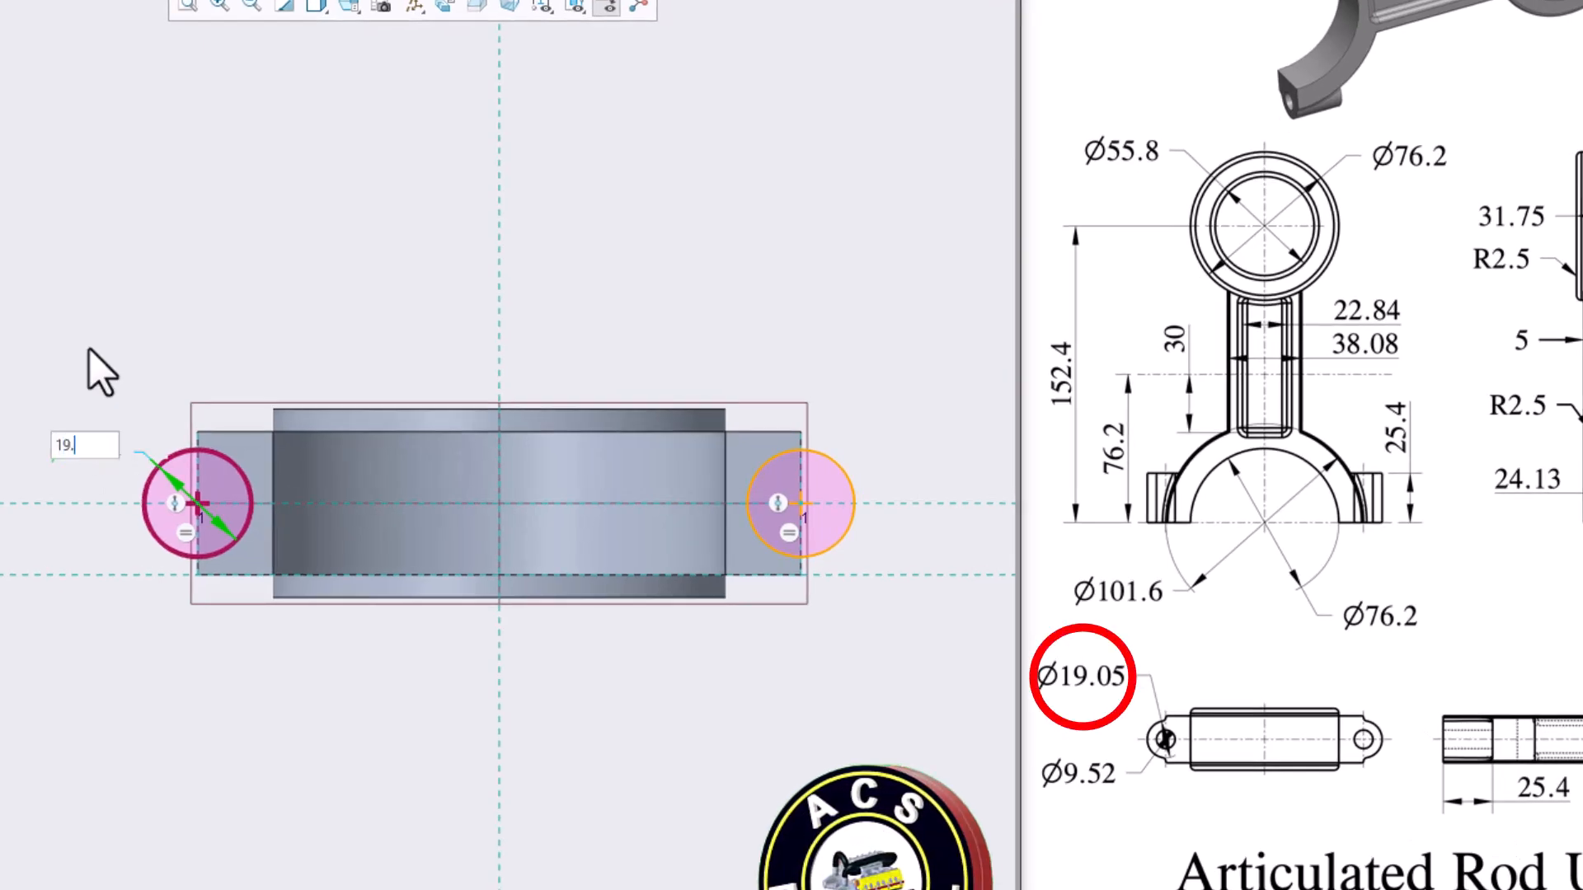
type("05")
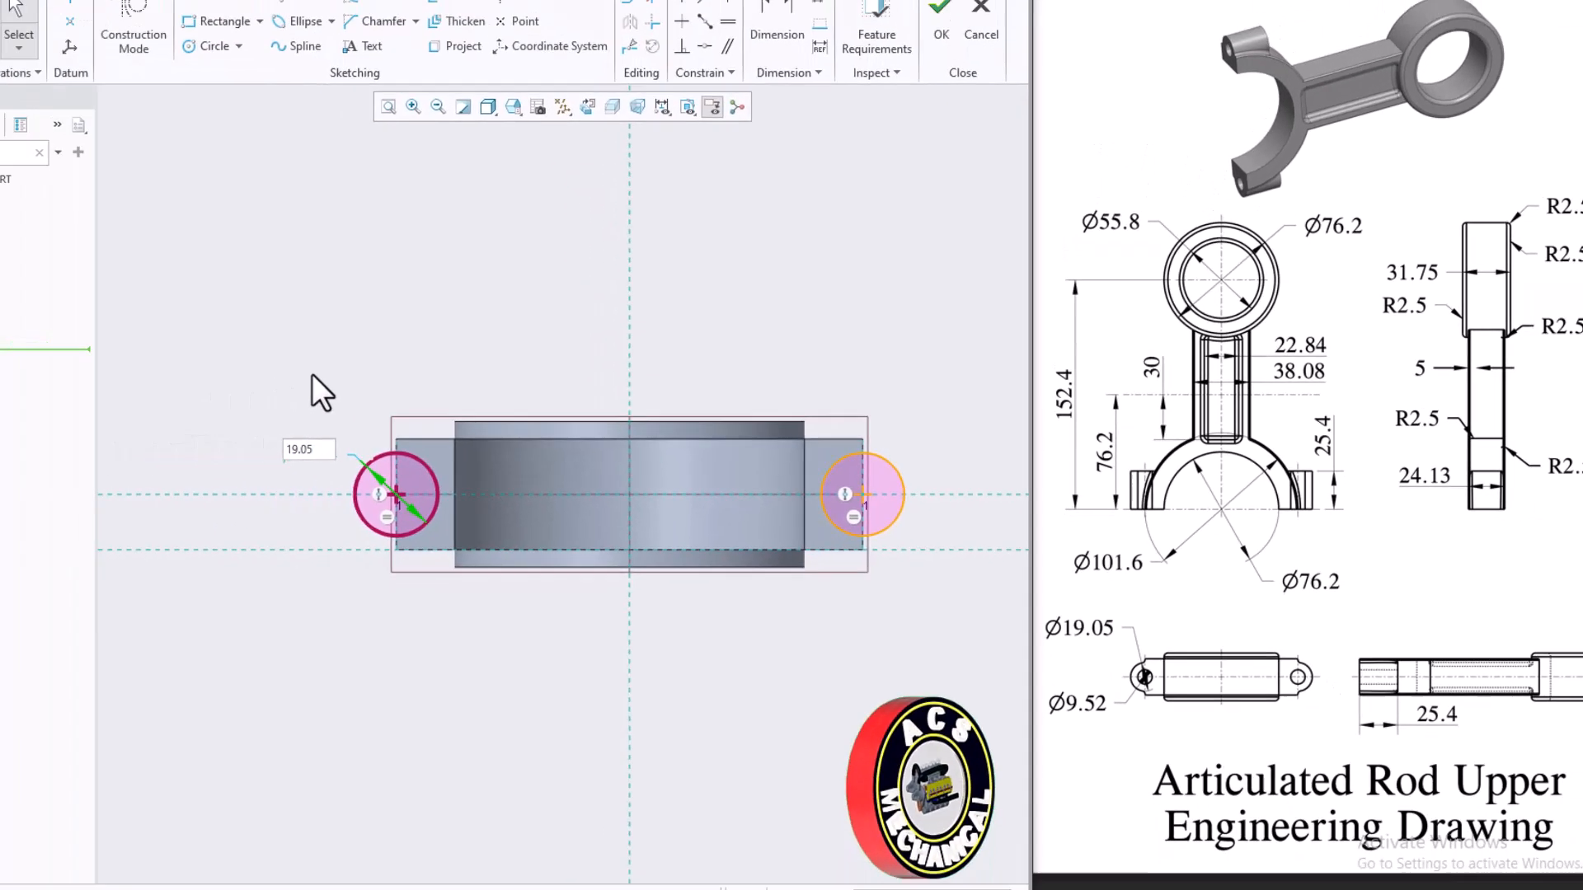
key("Return")
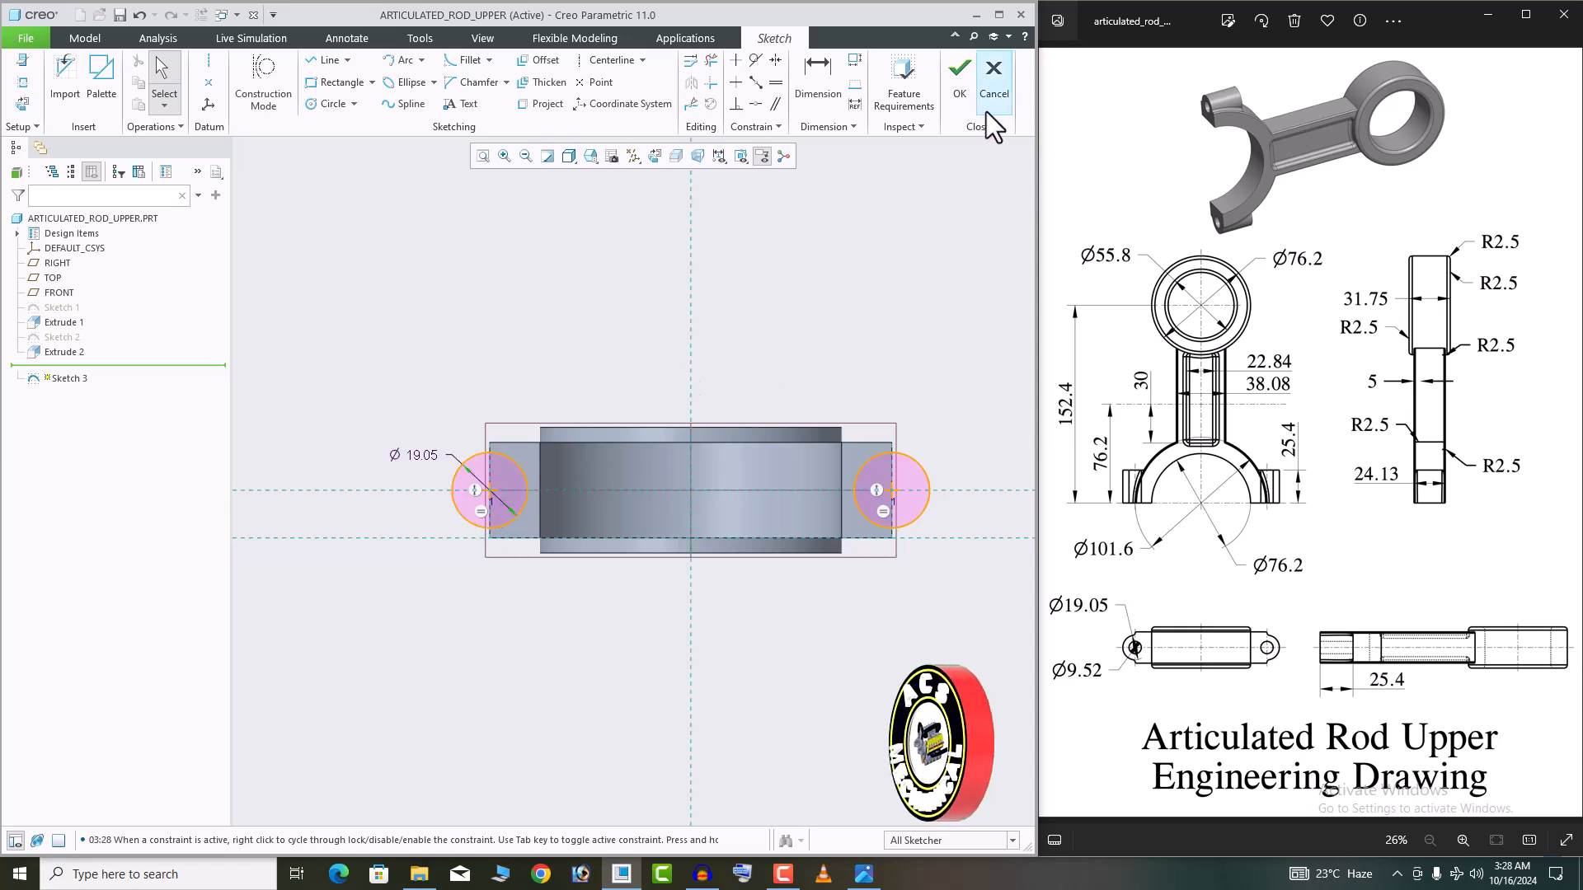
left_click(962, 84)
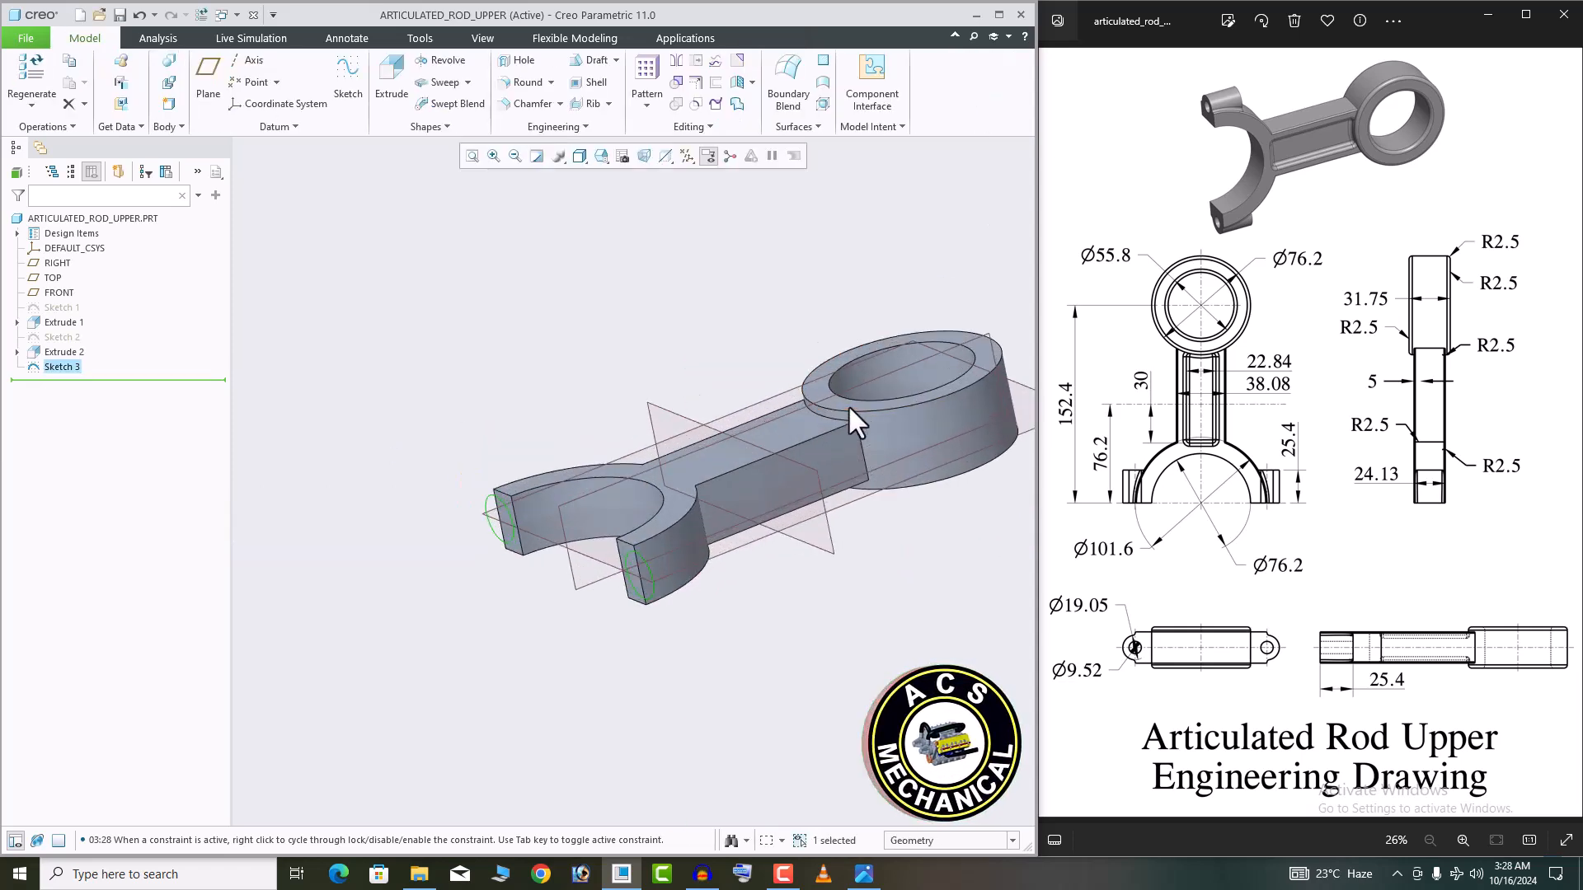
Extrude the two circles as solid bosses along the fork legs, flipped towards the rod, to a depth of 24.5
left_click(389, 84)
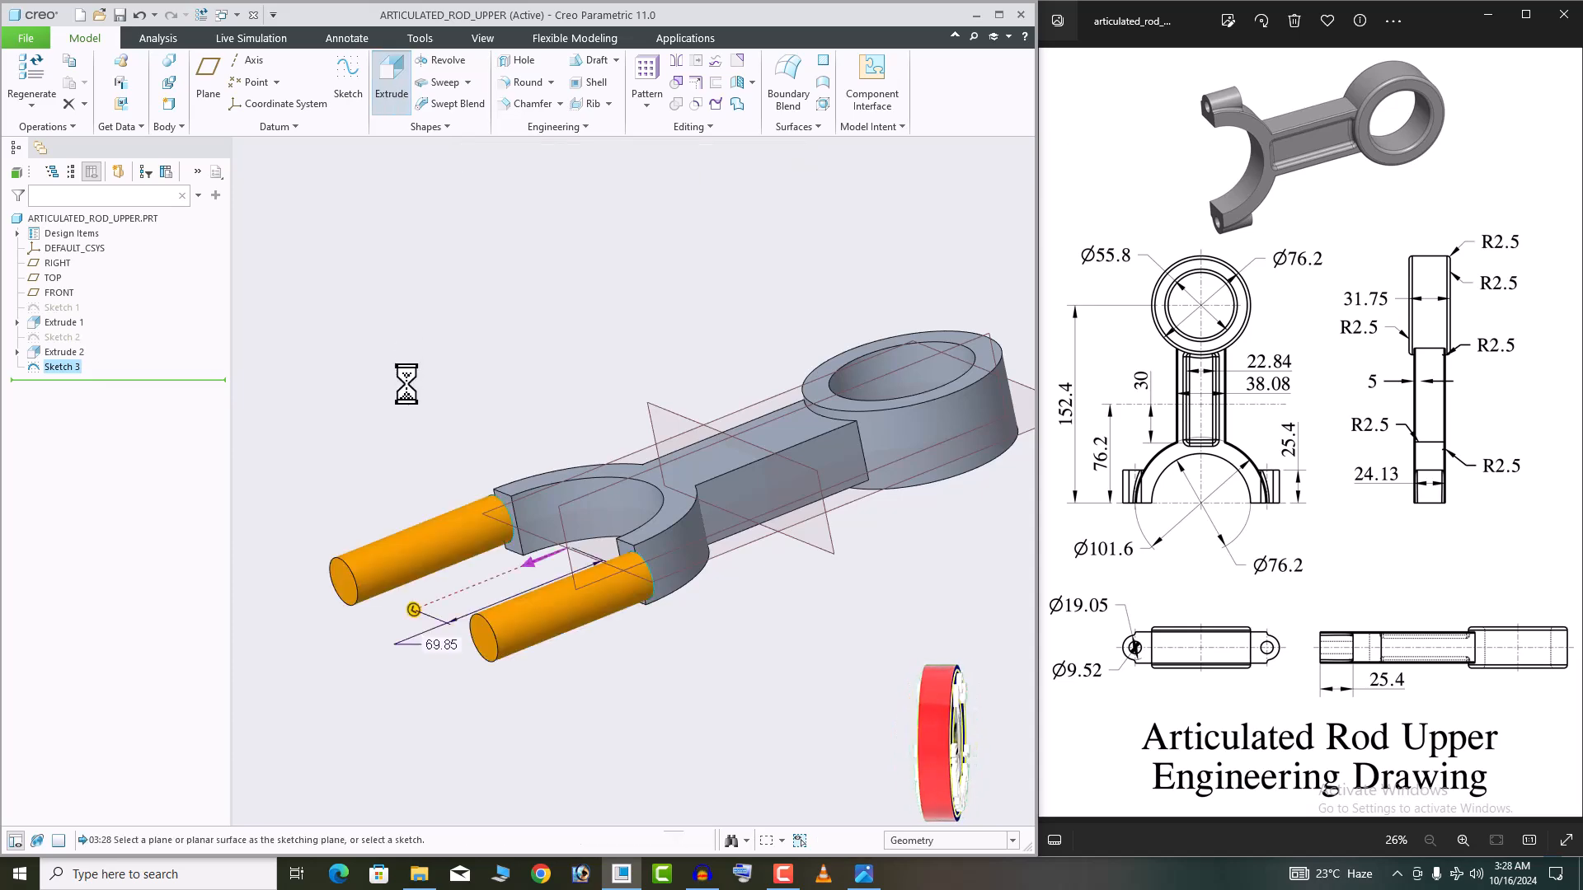
left_click(254, 77)
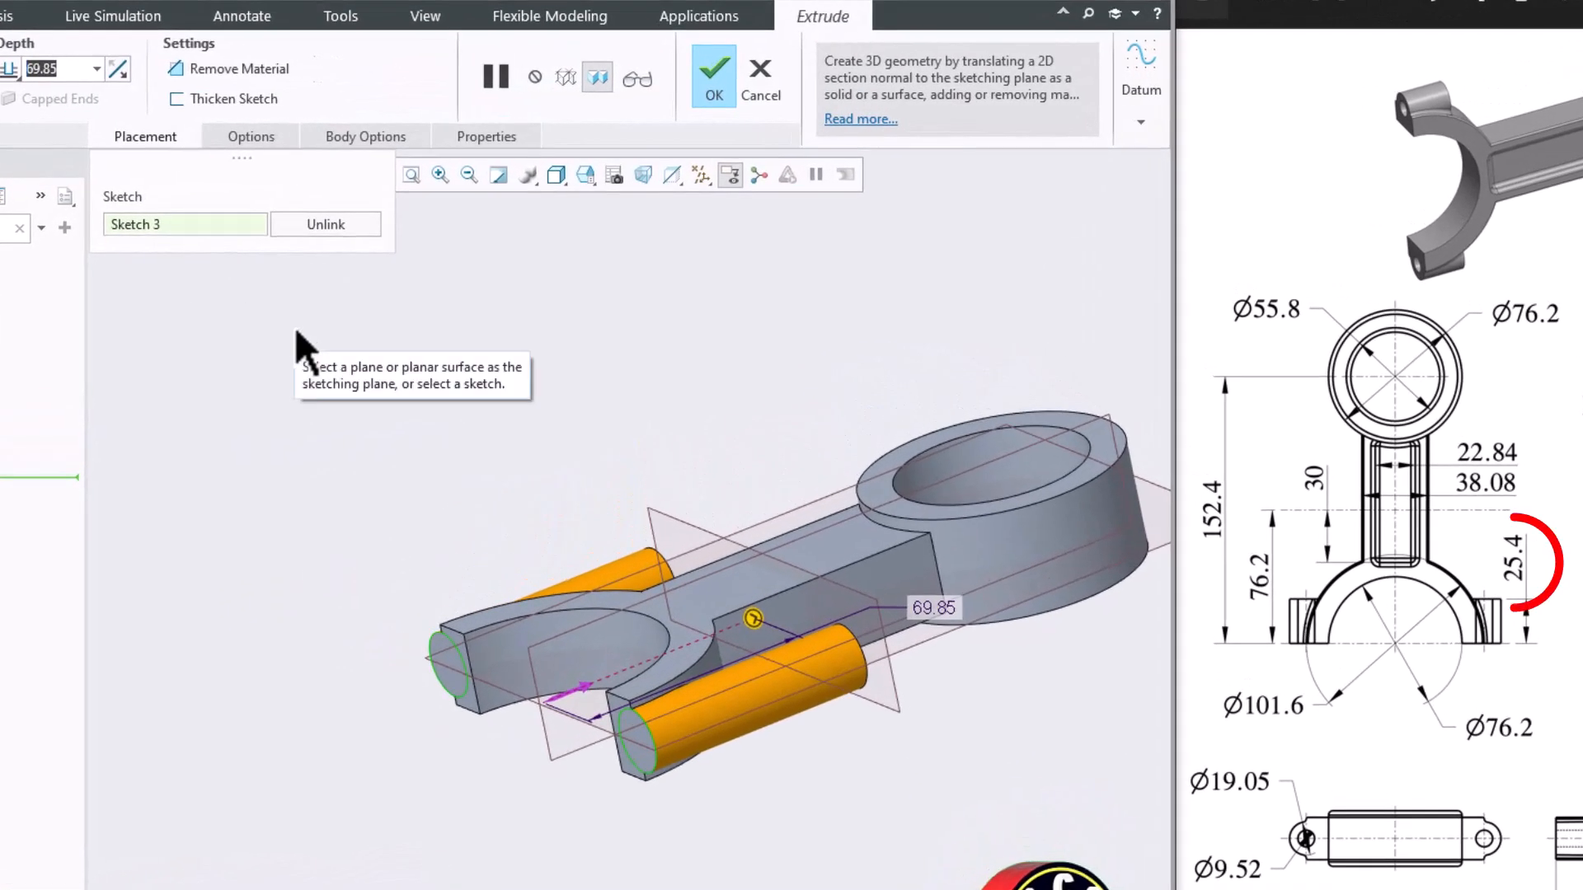
type("24")
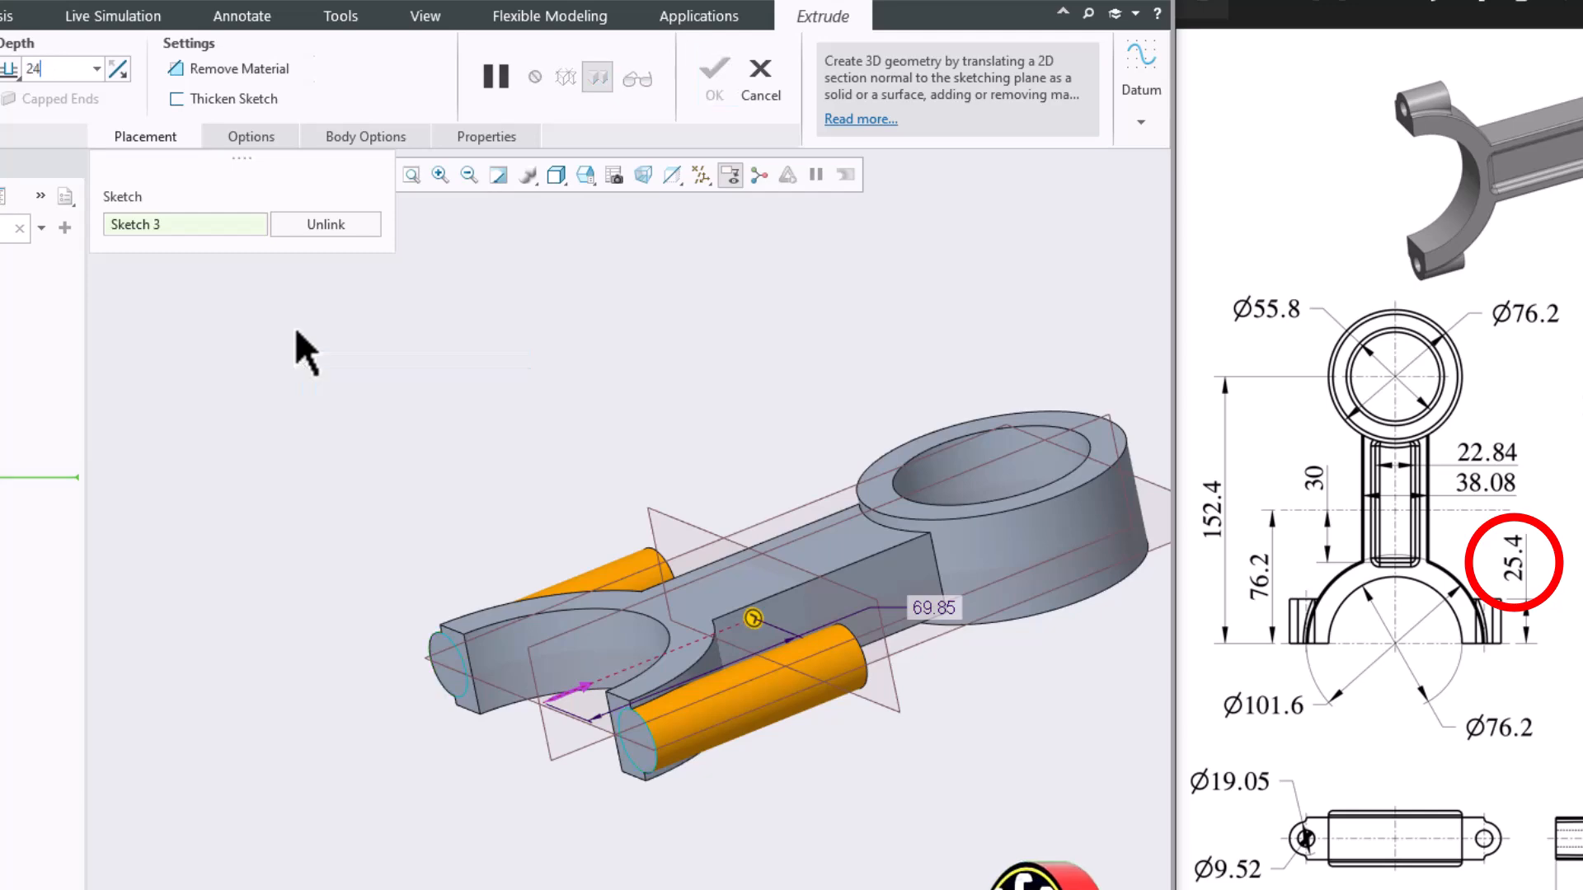
type(".5")
key("Return")
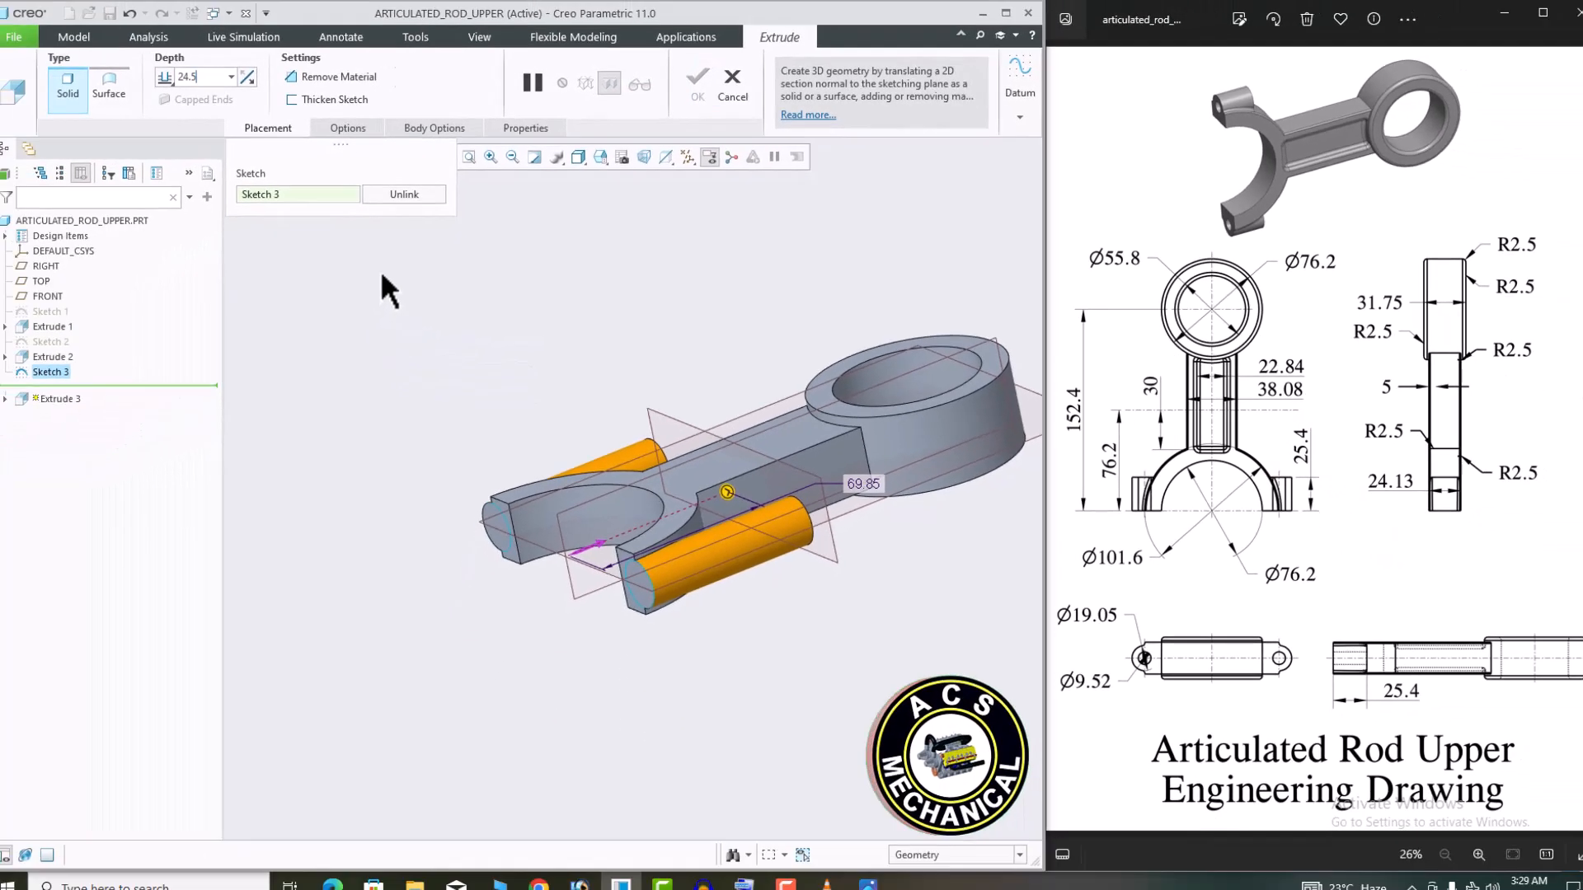
middle_click_drag(759, 475, 652, 192)
left_click(697, 82)
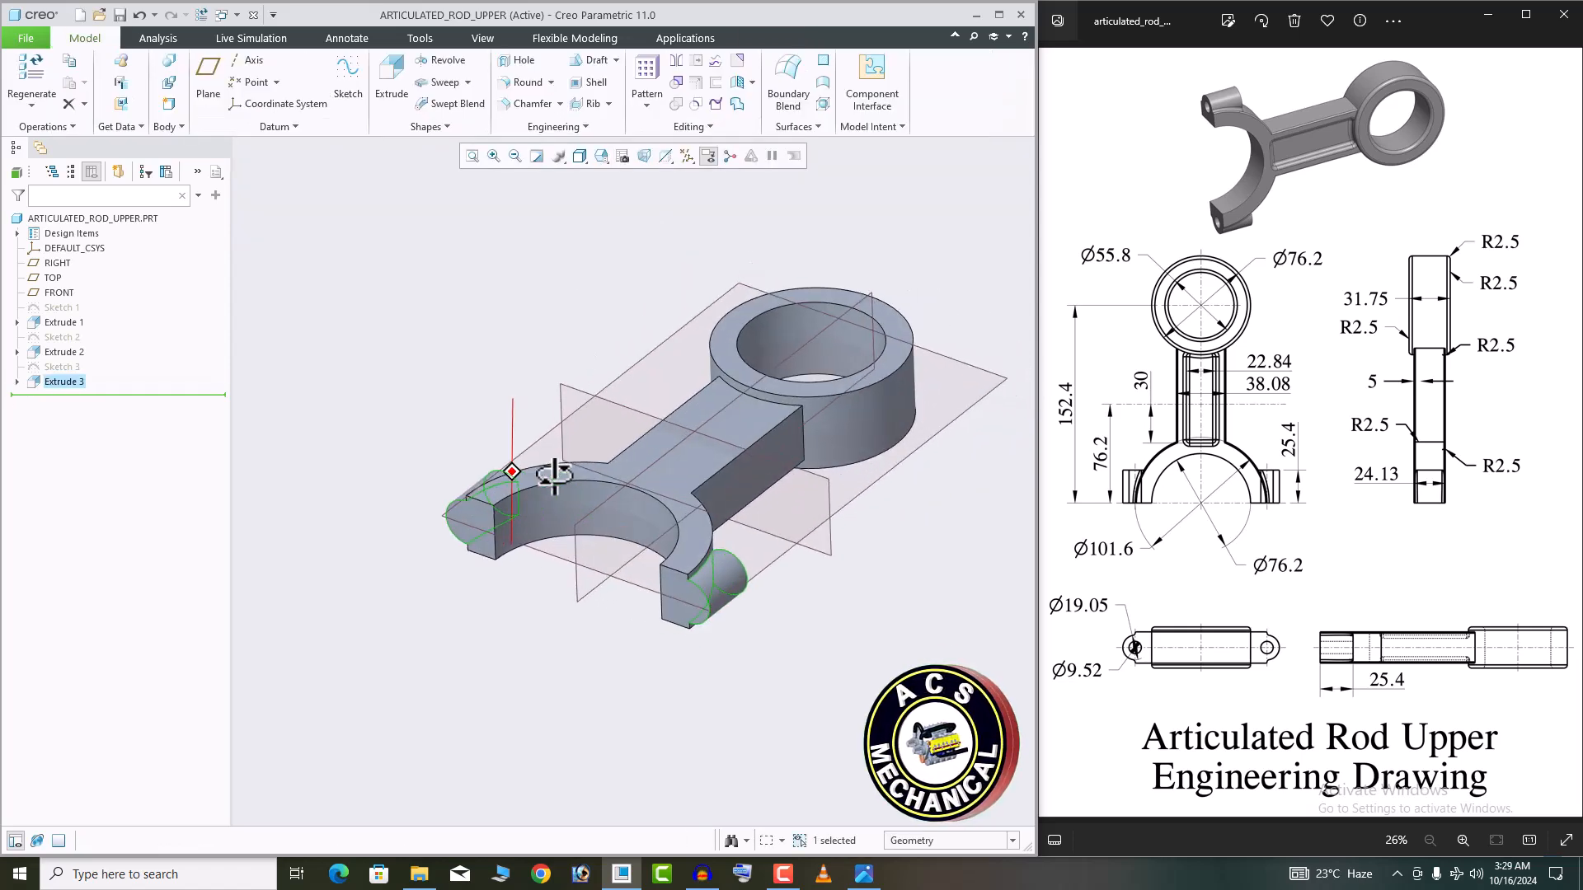
Start a new sketch on the fork leg's flat end face beside the boss and view it face-on
middle_click_drag(517, 463, 397, 552)
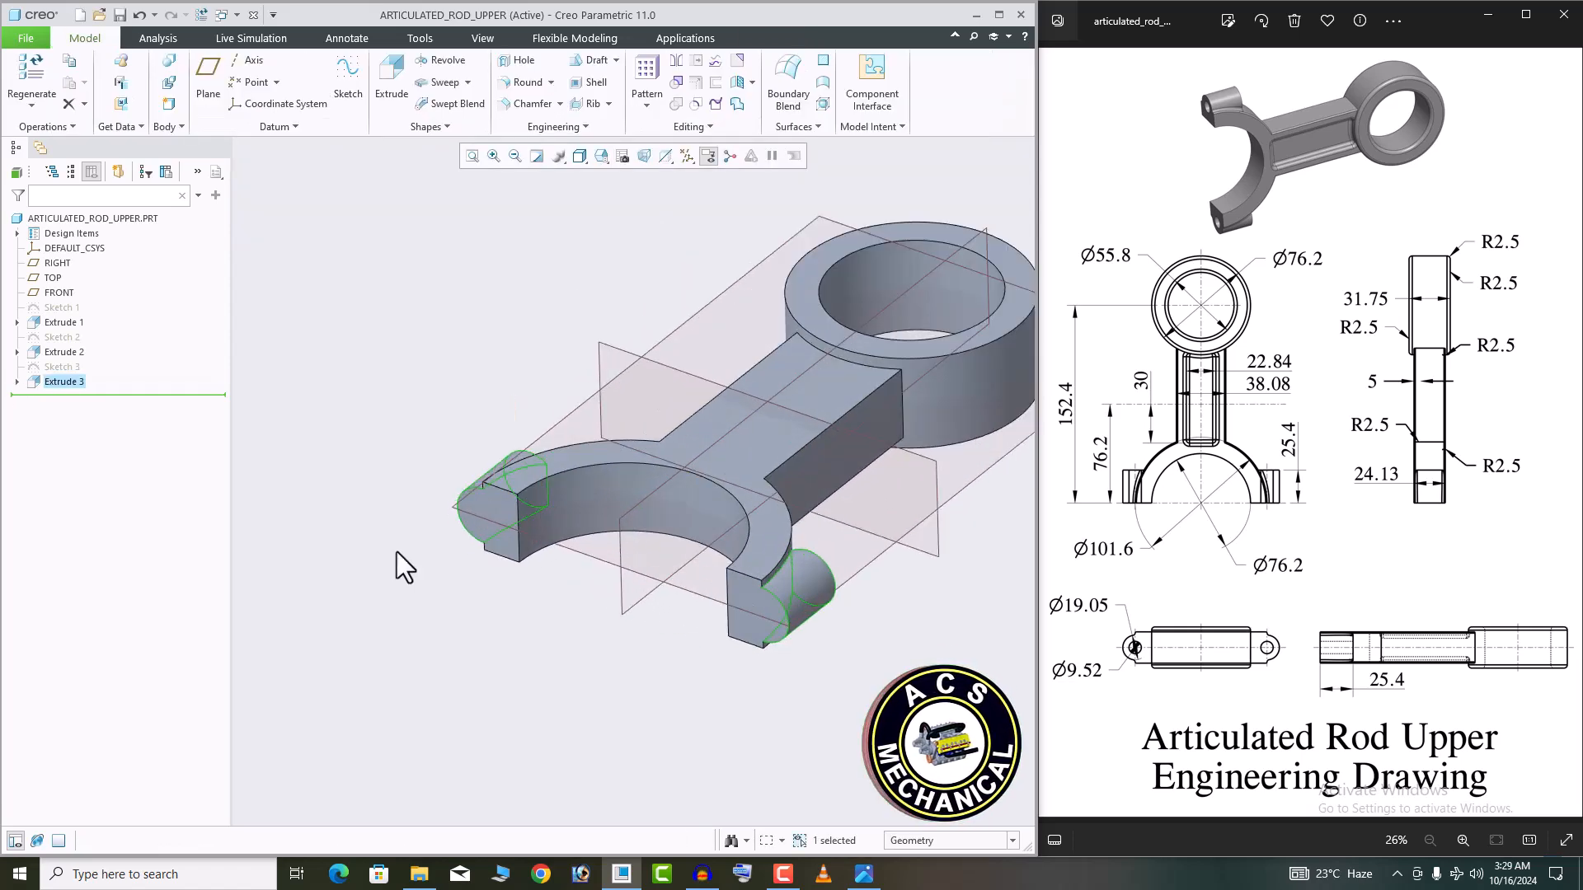
left_click(498, 511)
left_click(590, 460)
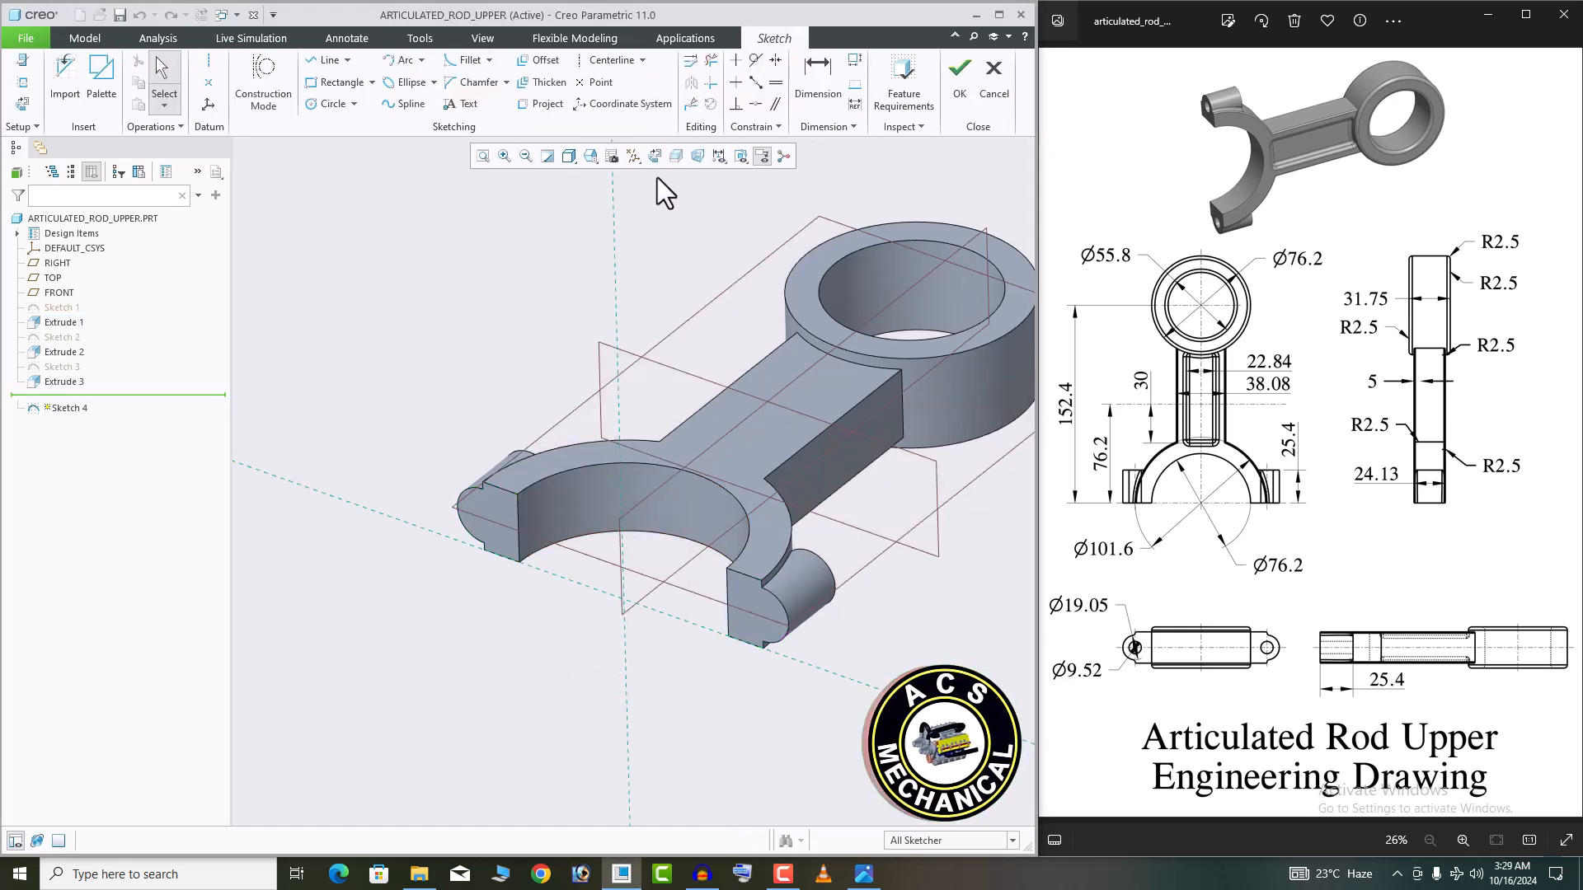
left_click(655, 157)
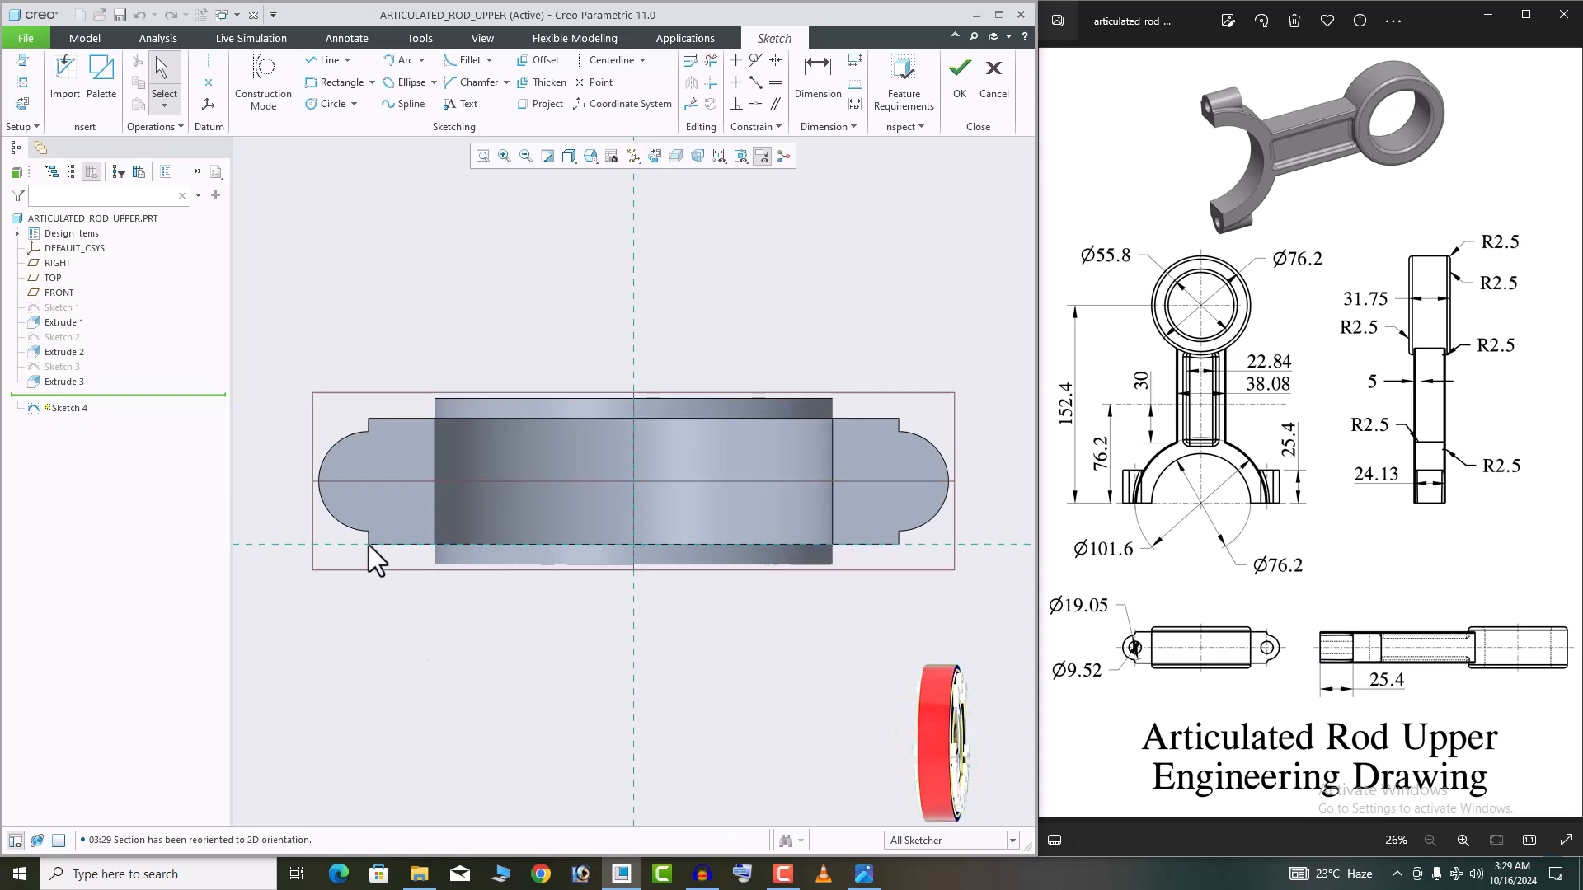
Add the cylindrical surfaces of both bosses as sketch references and solve them
left_click(22, 83)
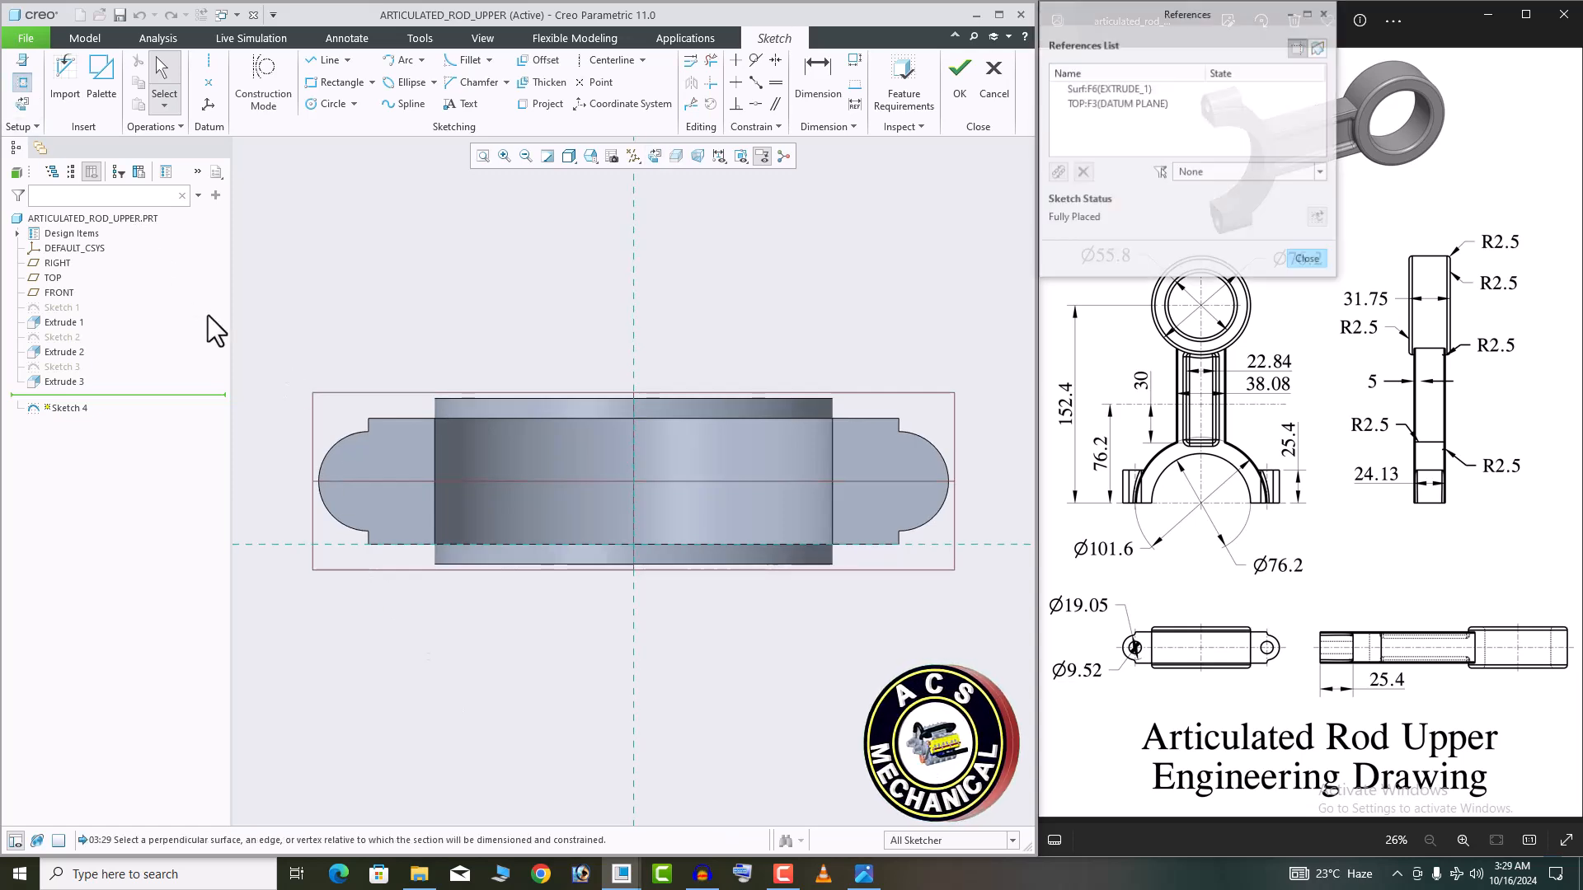
left_click(333, 438)
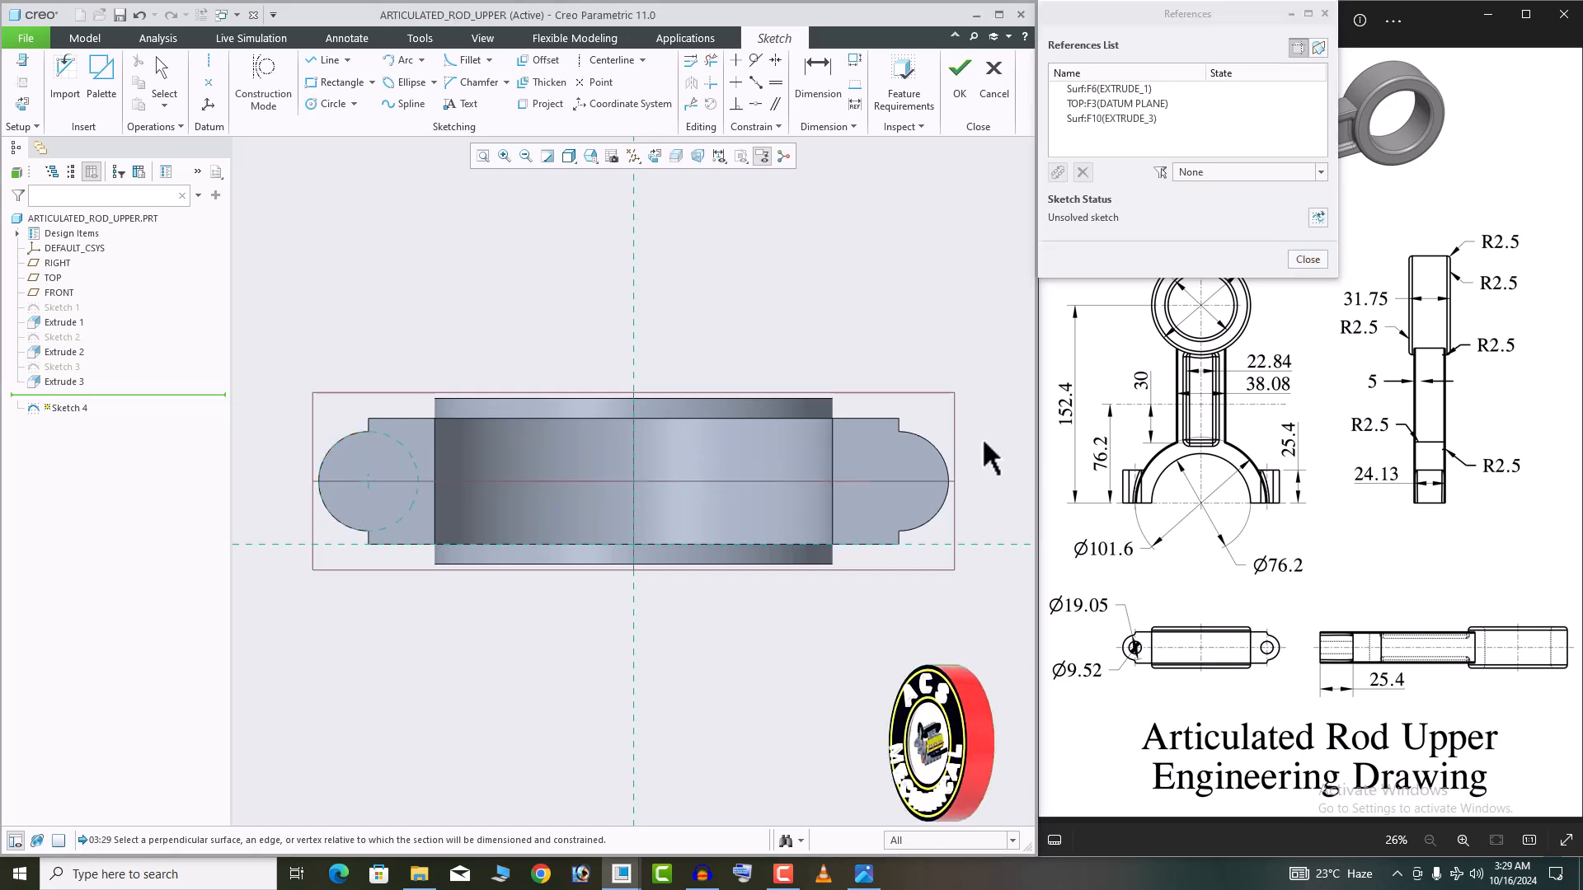
left_click(939, 442)
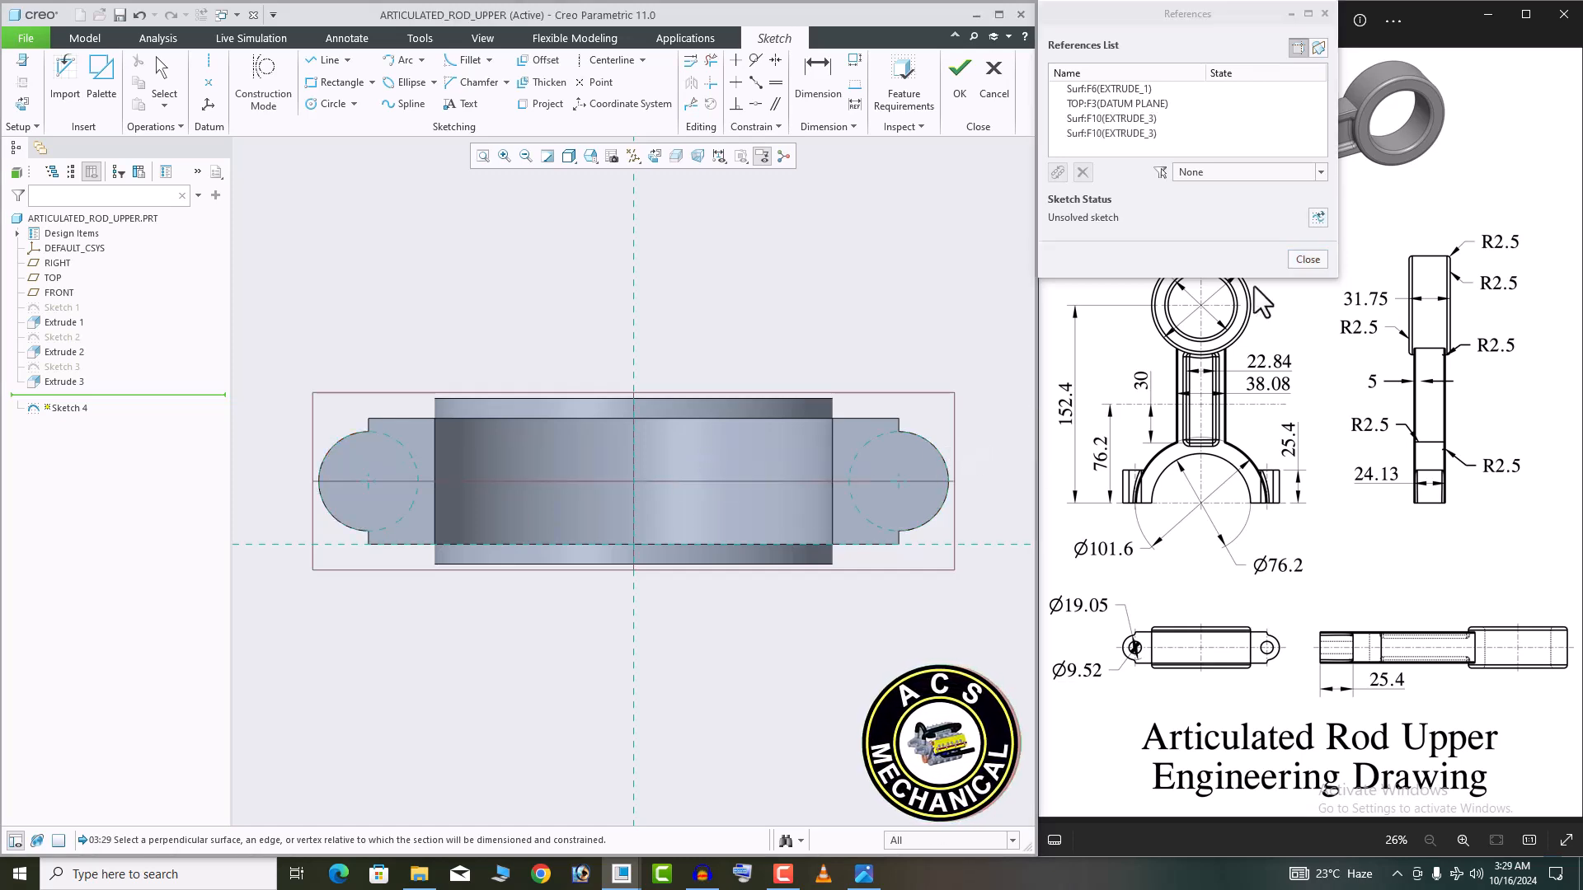
left_click(1318, 216)
left_click(1306, 259)
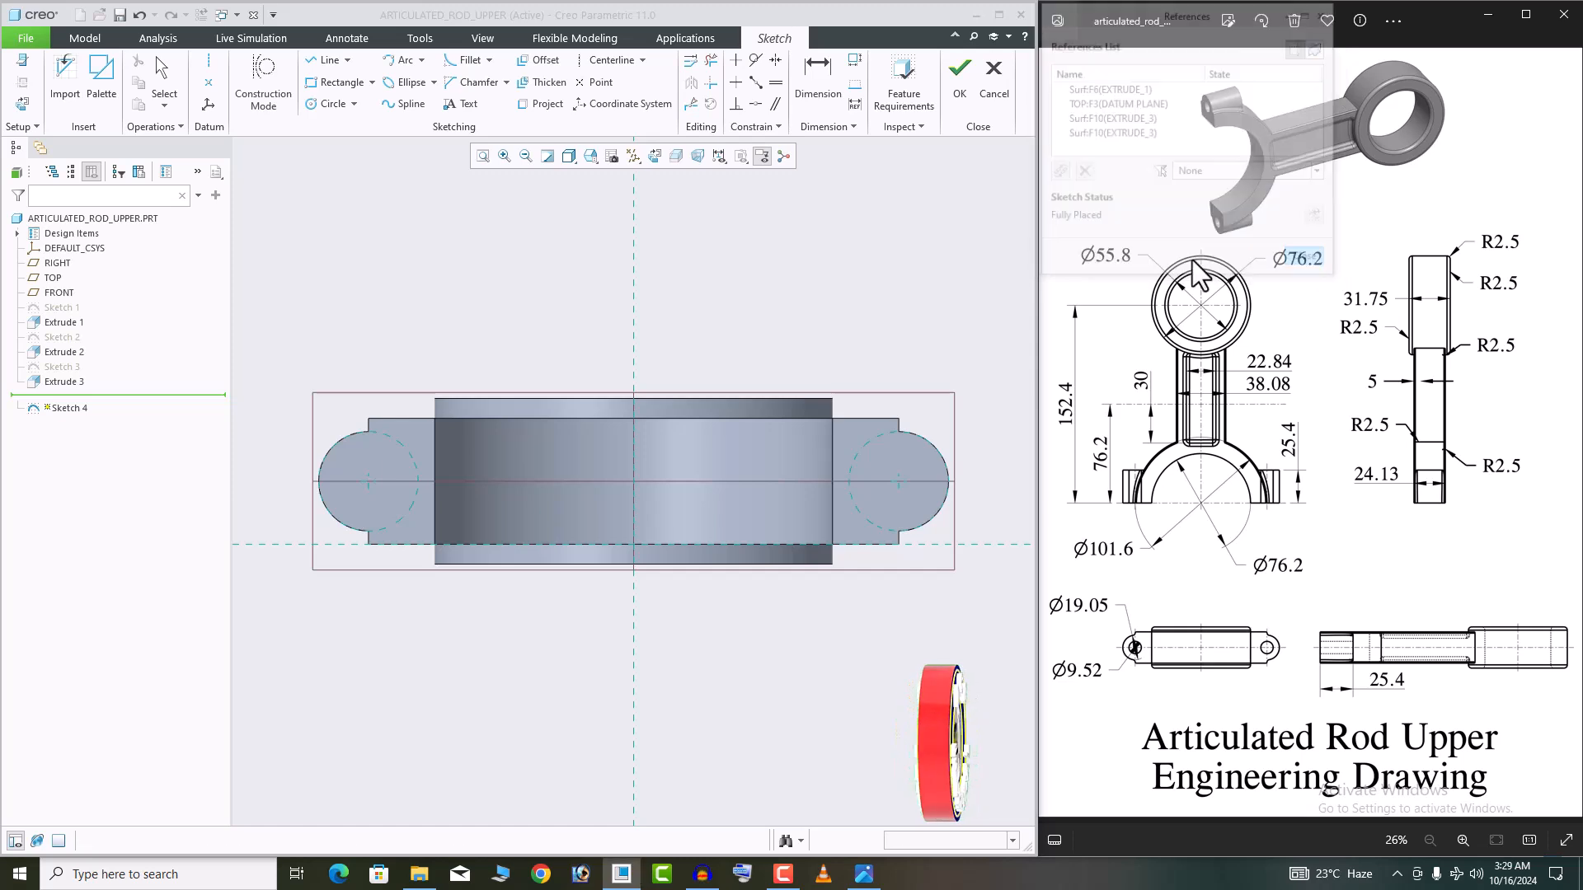
Sketch two equal circles centred on the rounded ends of the fork bosses, about 8.8 in diameter
left_click(313, 107)
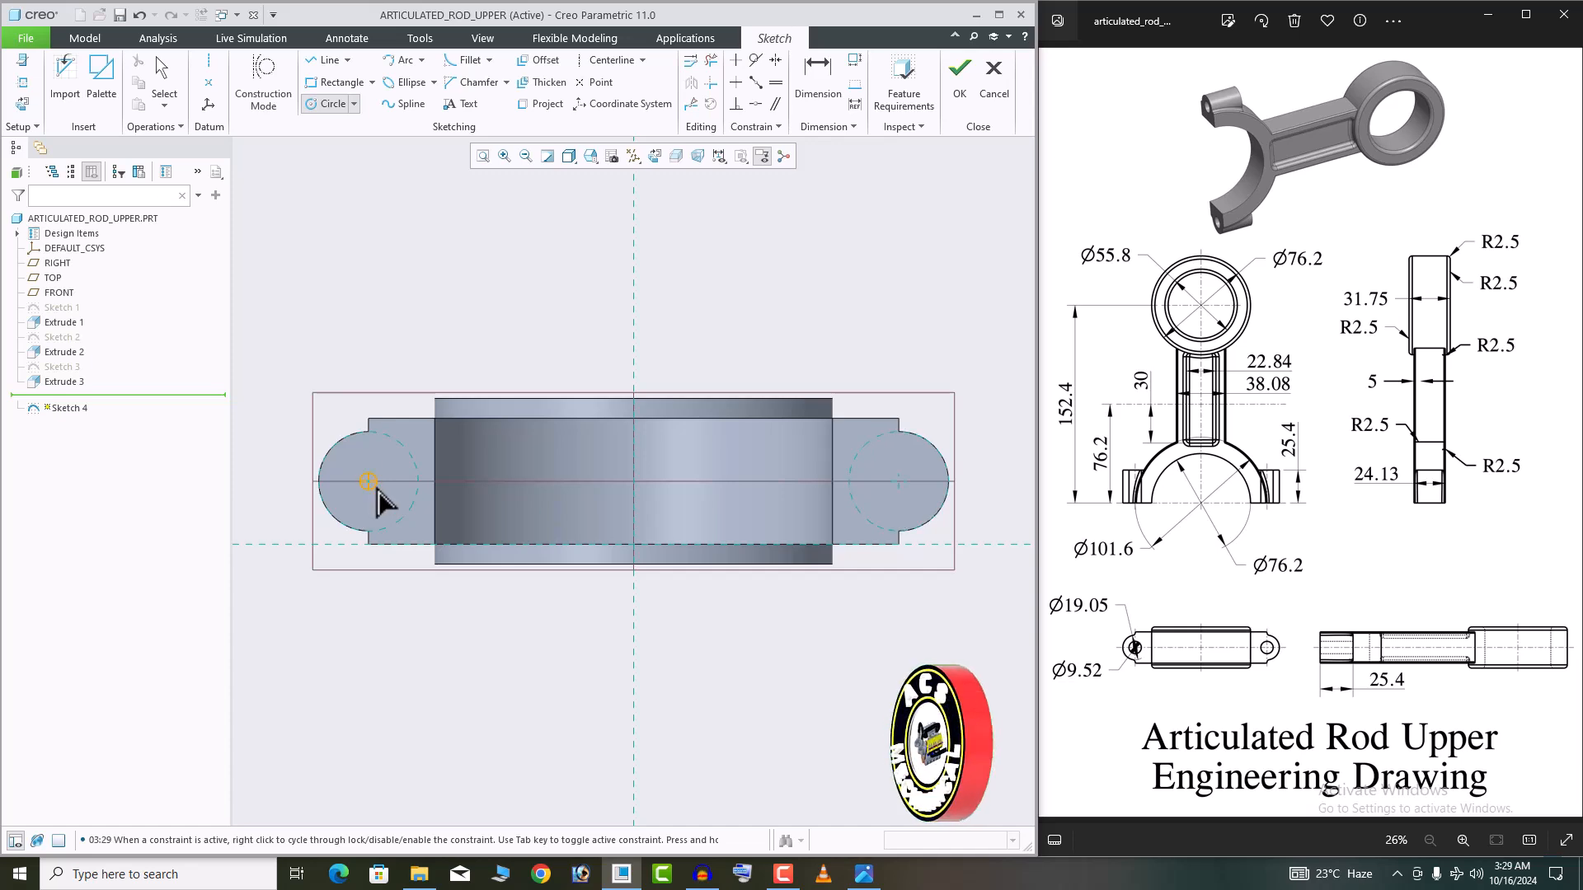
left_click(899, 480)
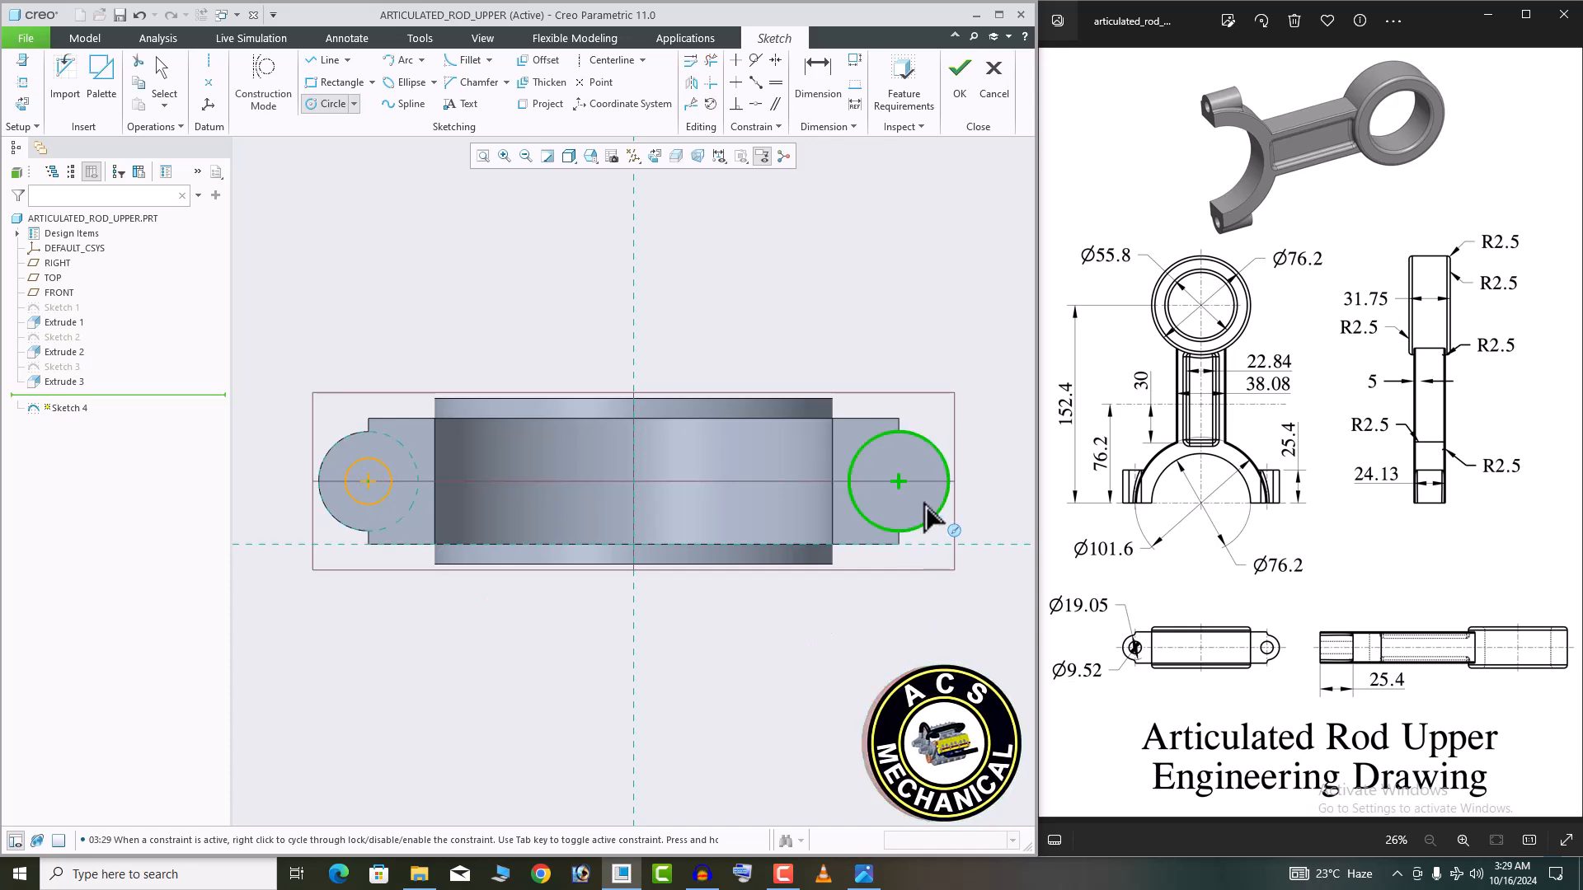
left_click(910, 489)
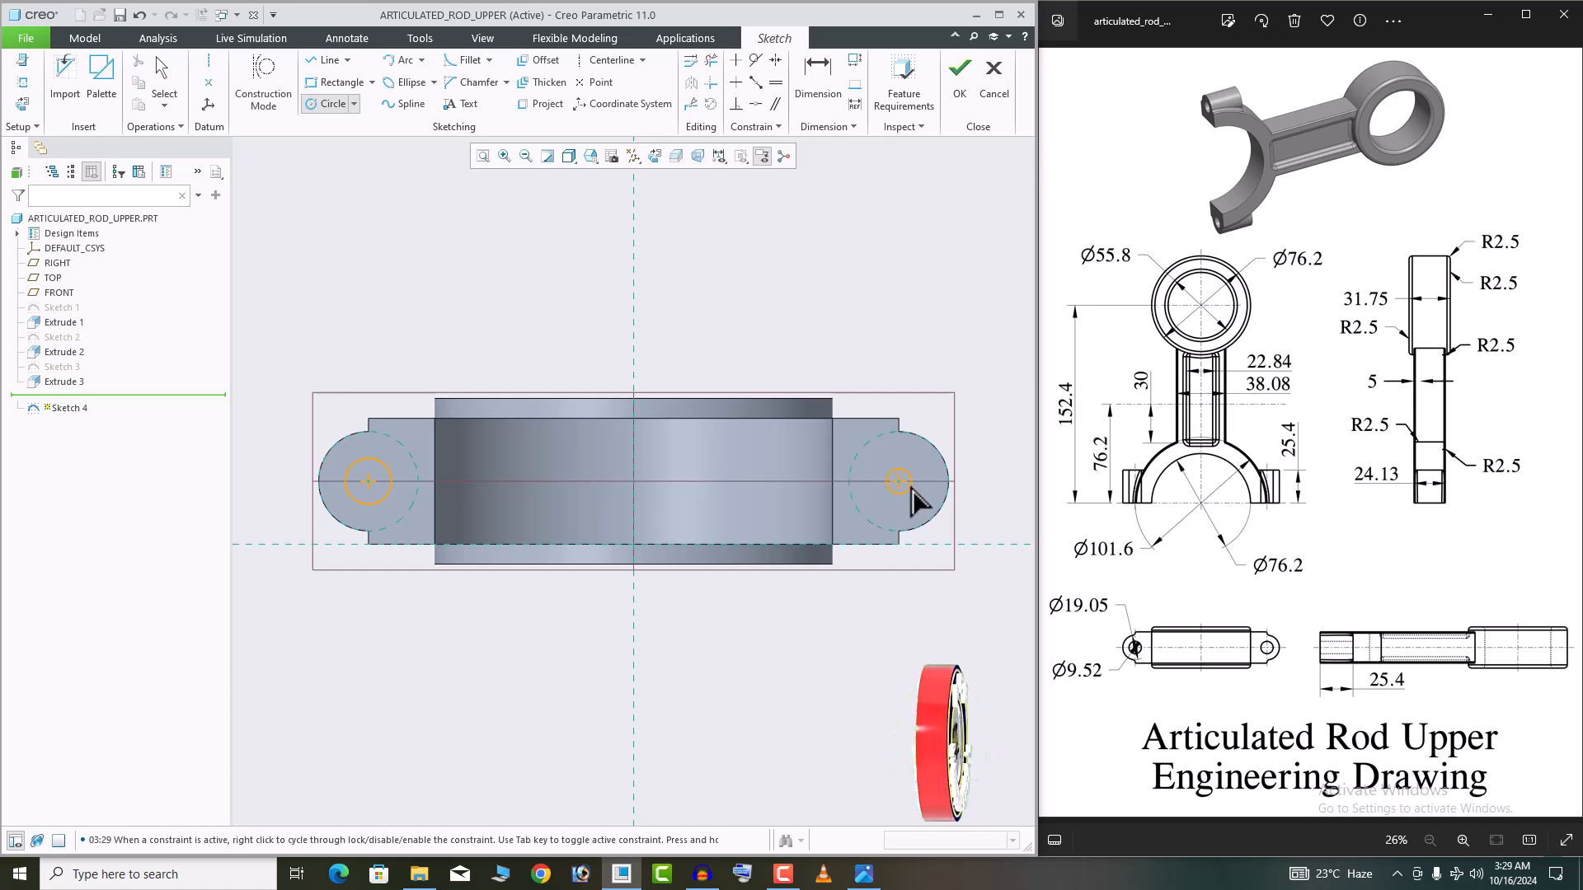
middle_click(825, 287)
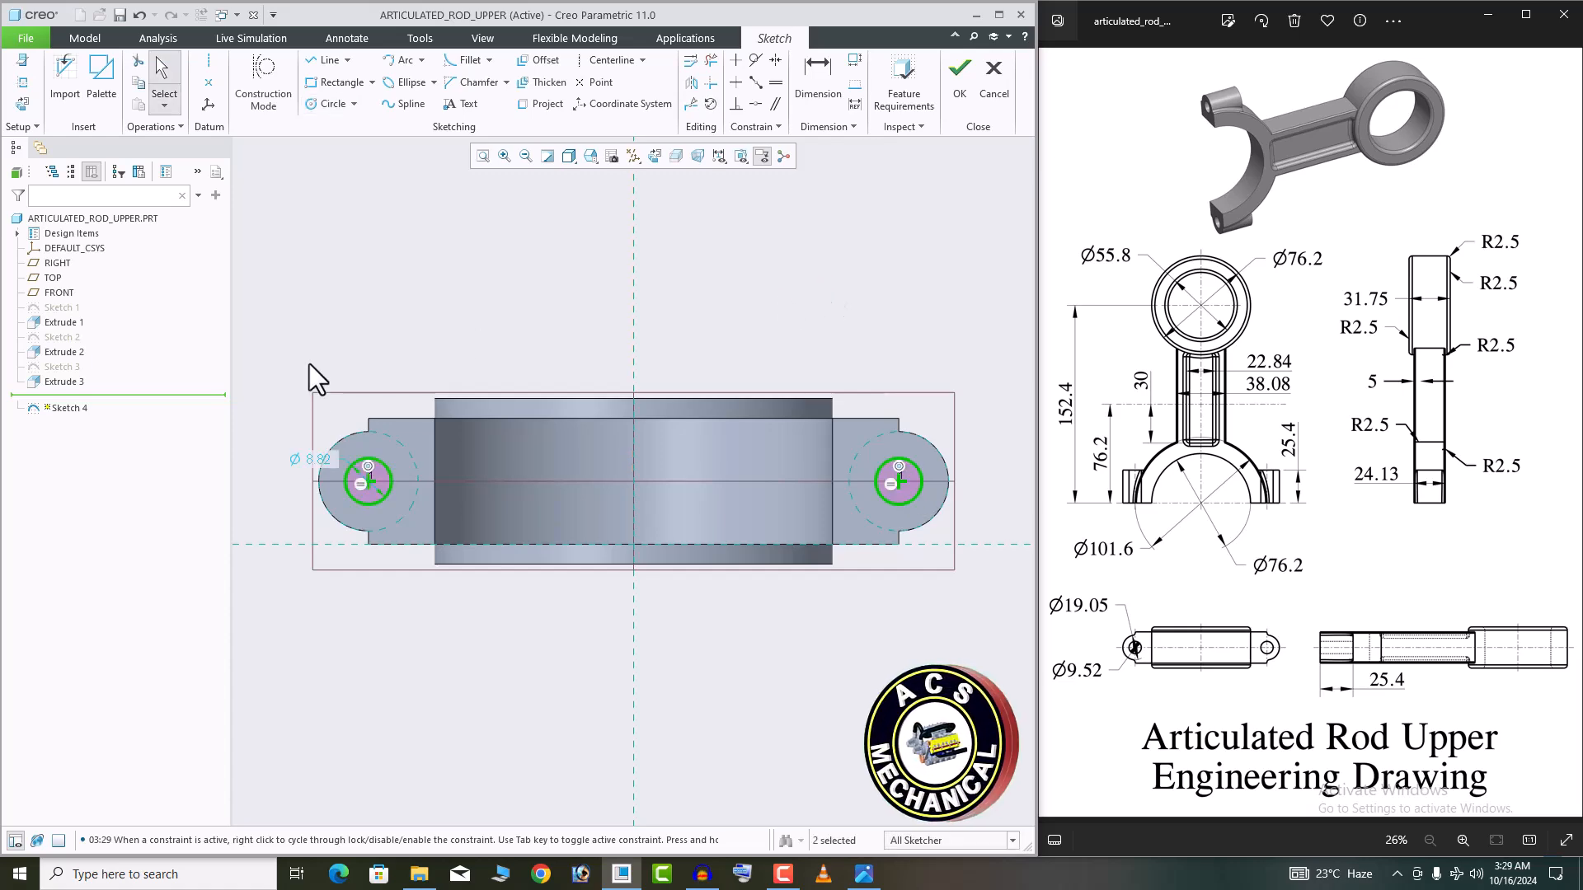
Set the diameter of the two equal circles to 9.52 and finish the sketch
double_click(321, 459)
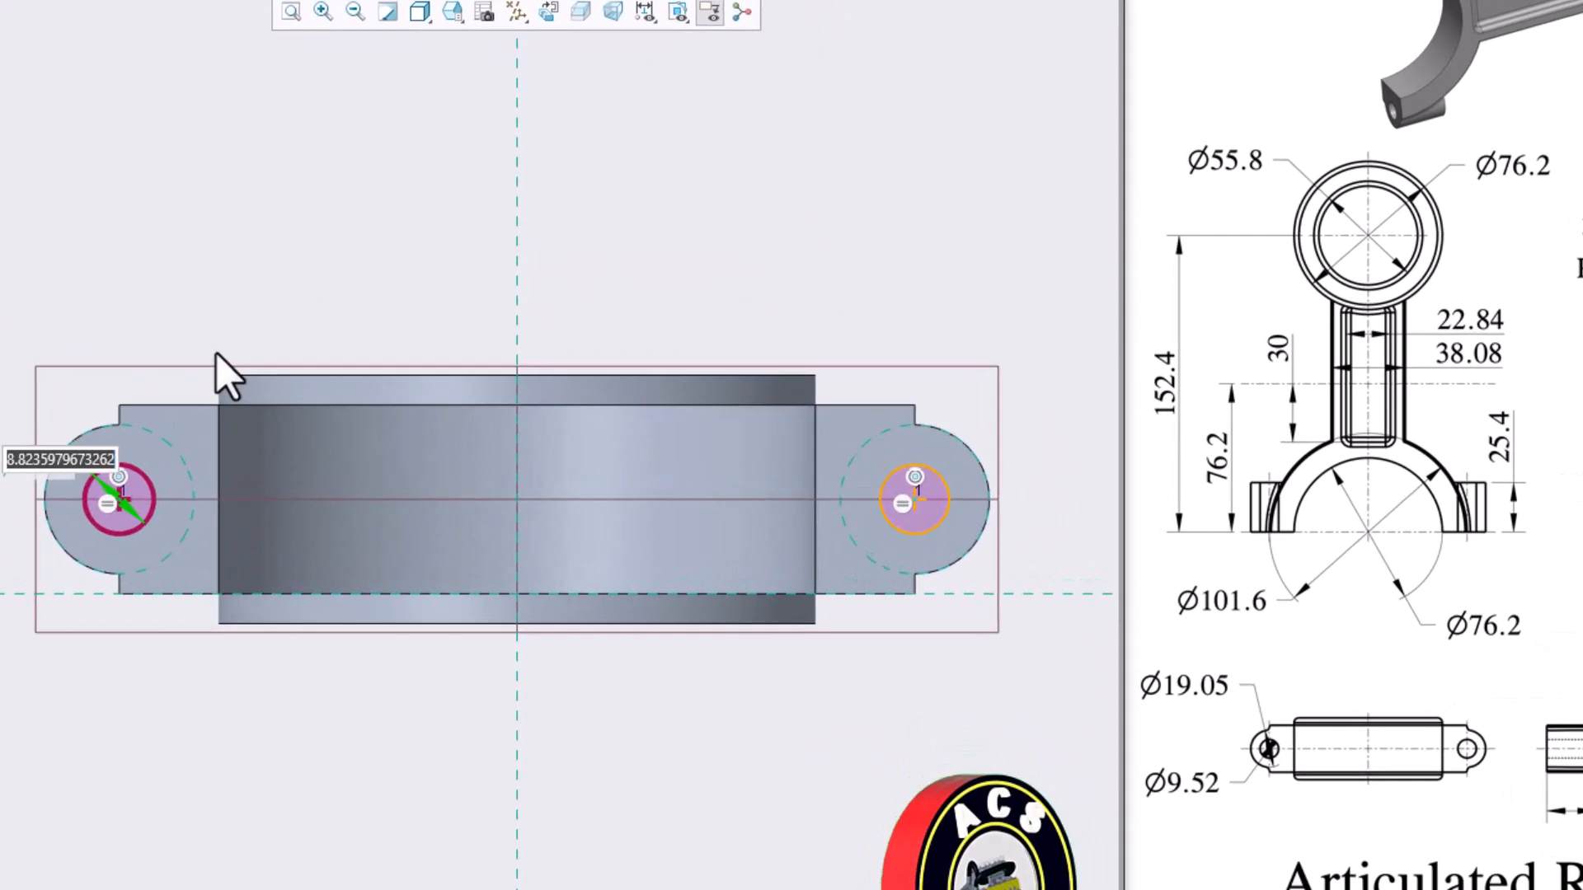
type("9.")
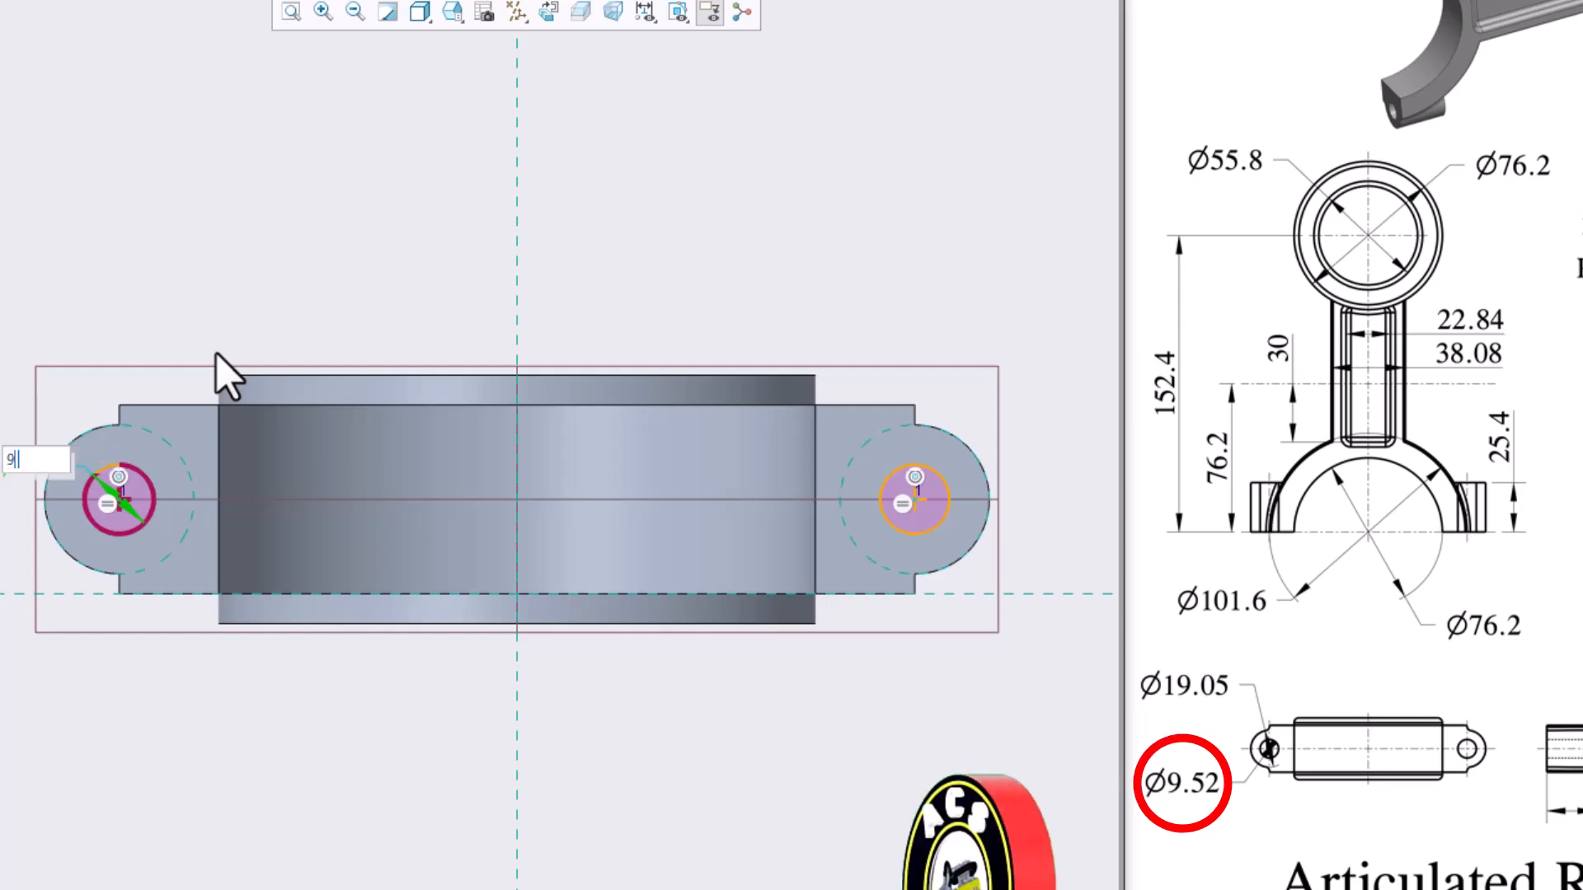
type("52")
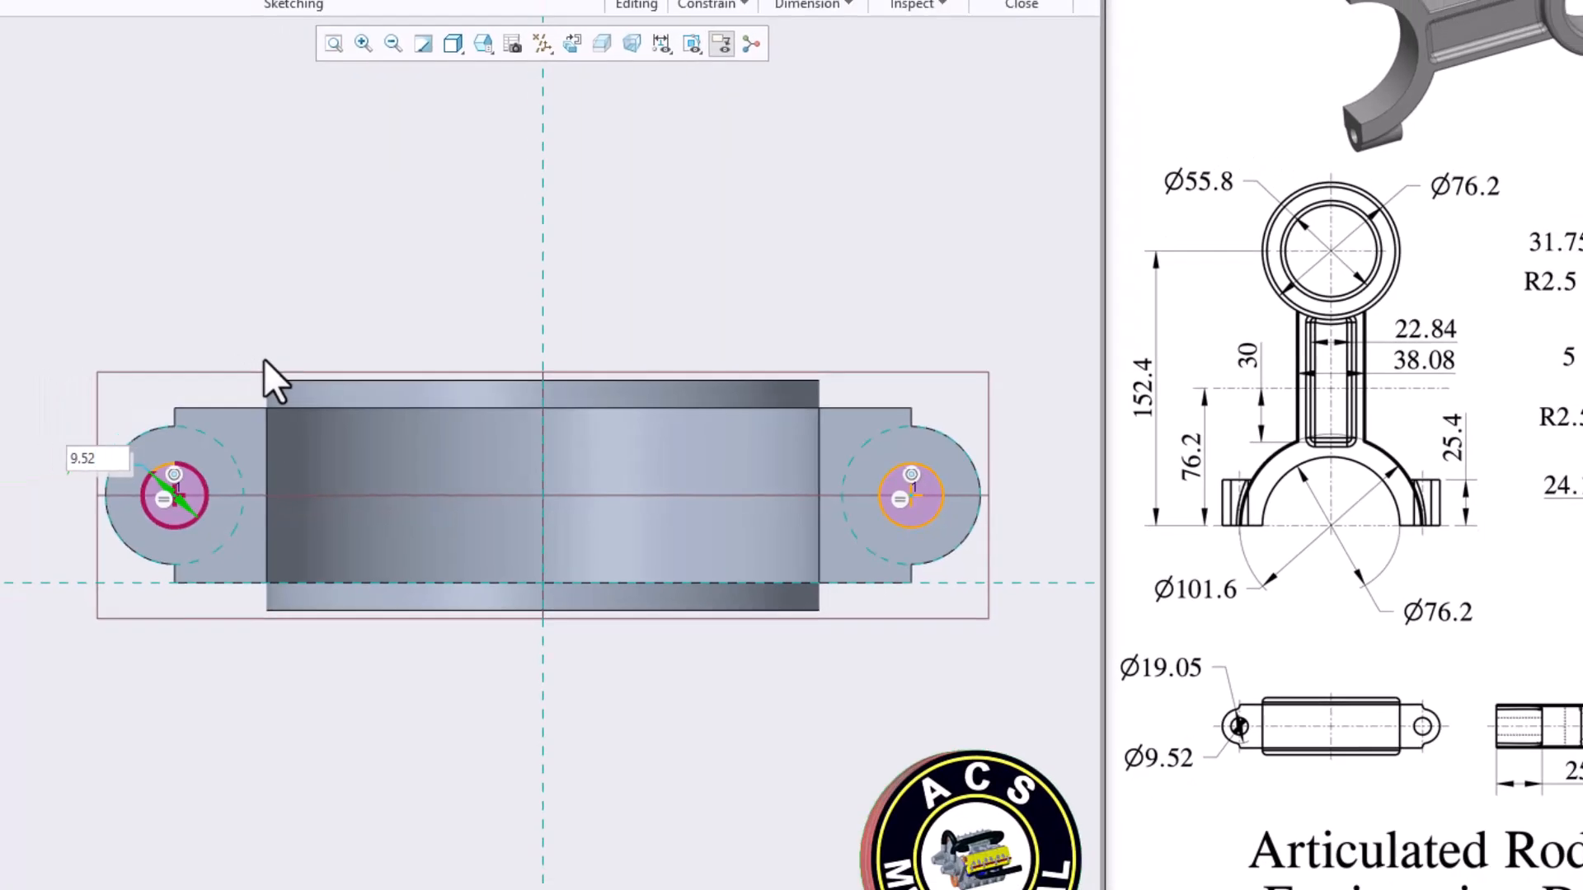
key("Return")
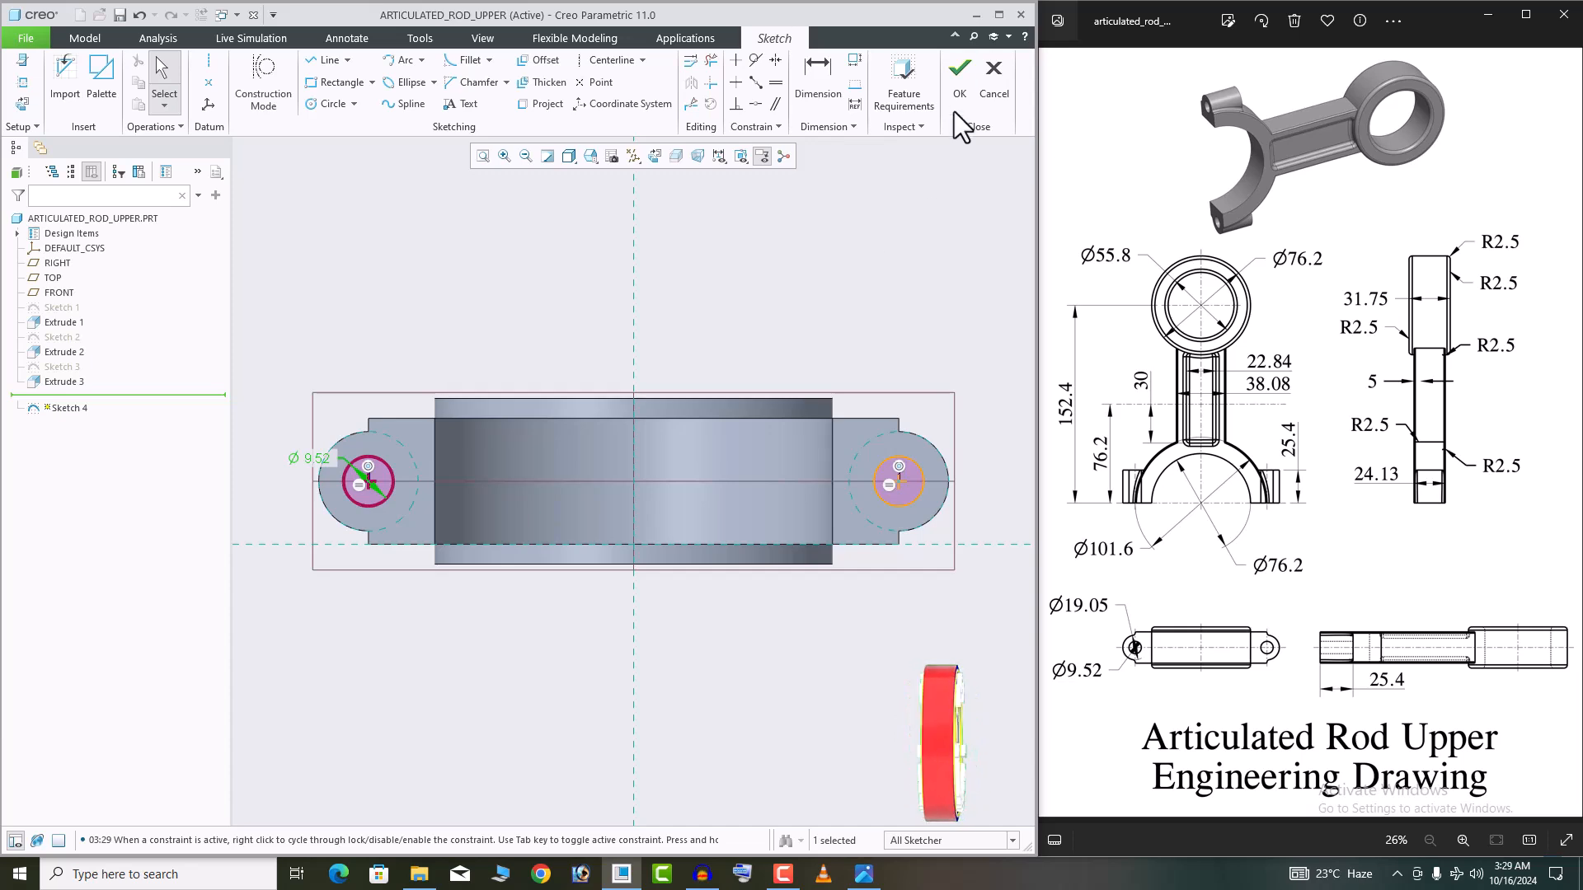
left_click(962, 79)
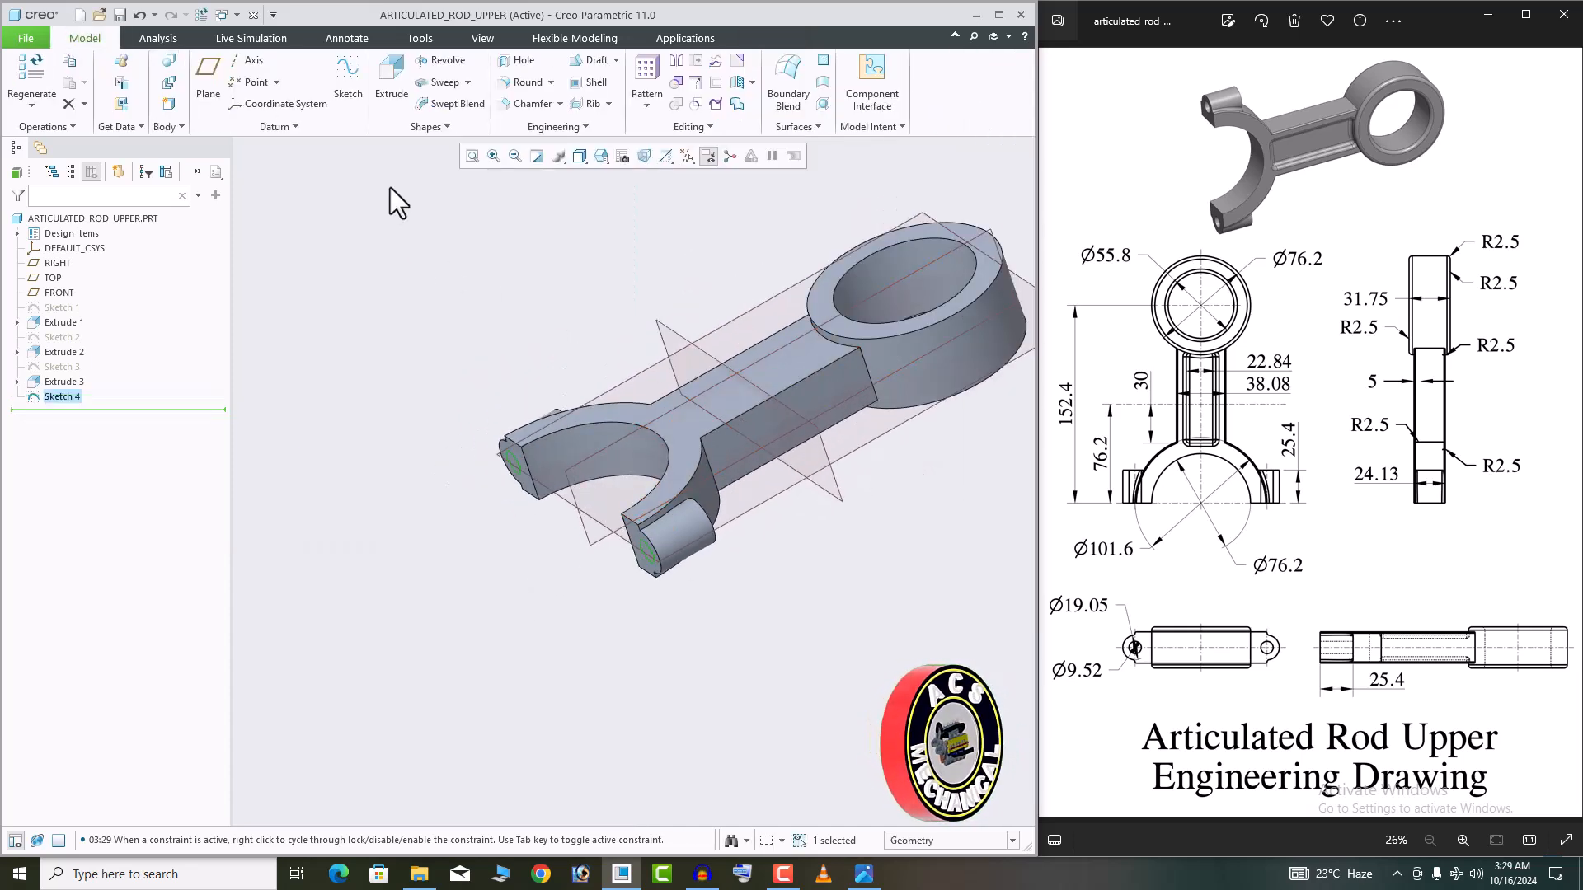
Extrude the two small circles into the fork bosses with material removal to cut the holes
left_click(388, 78)
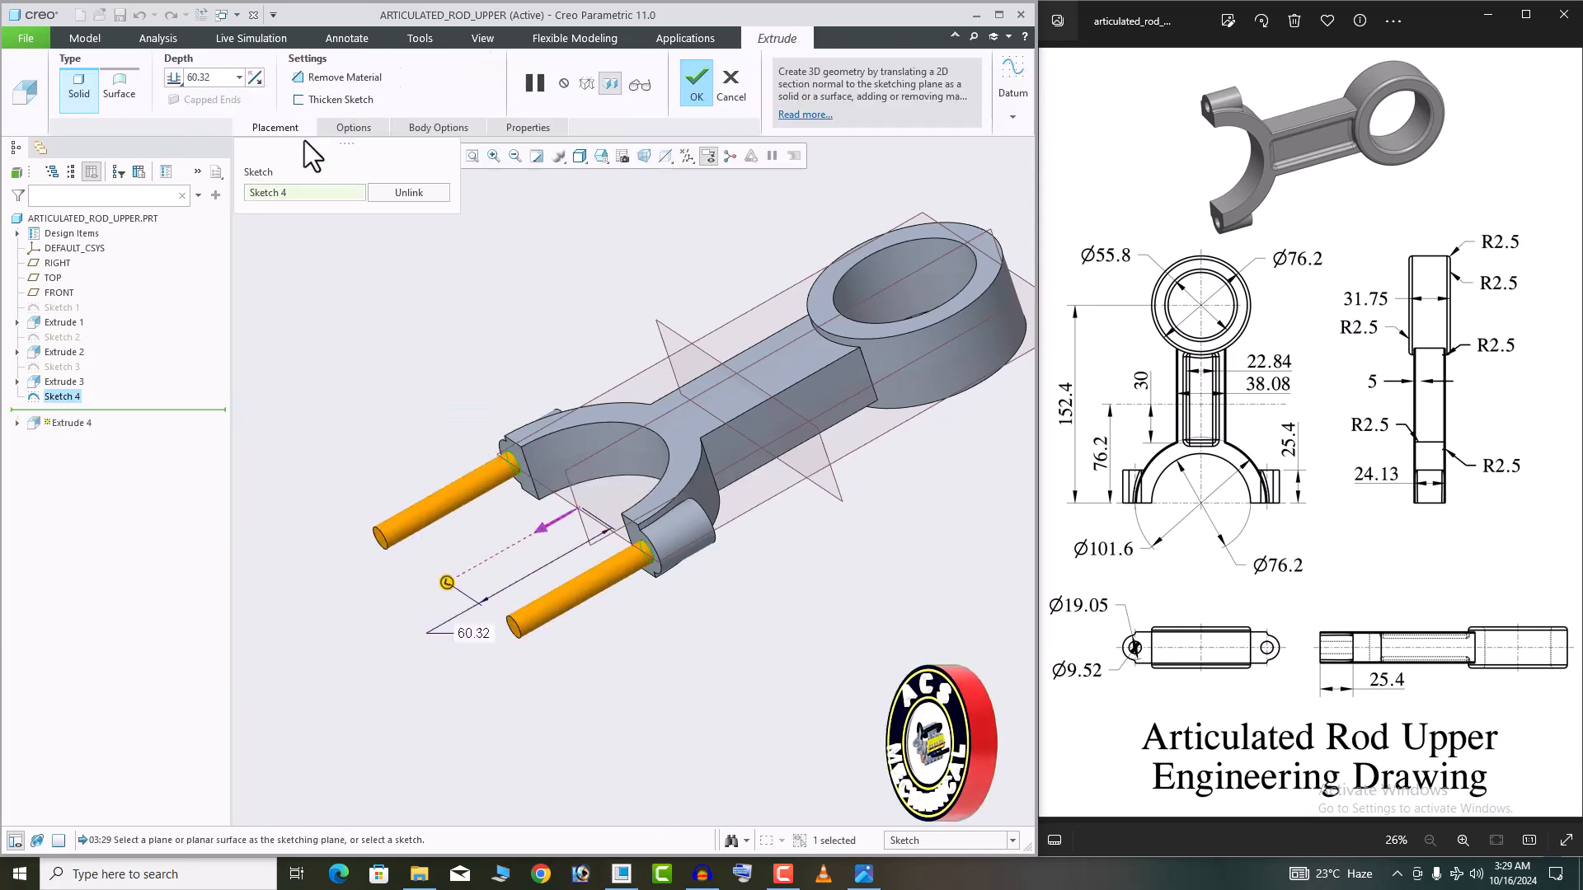
left_click(260, 81)
middle_click_drag(551, 389, 532, 410)
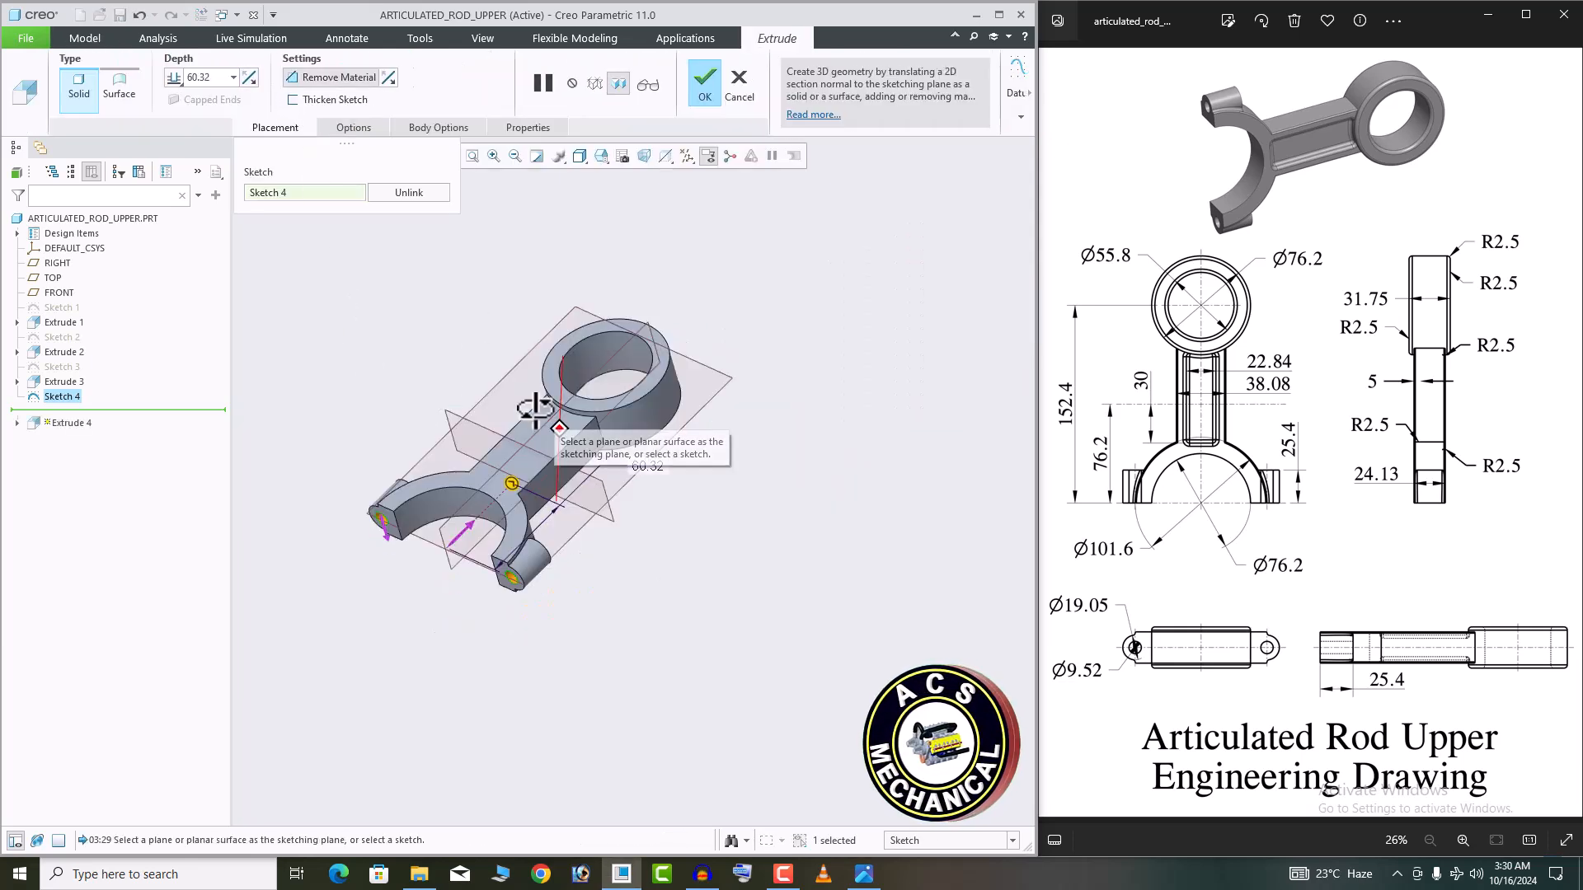
scroll(383, 377, "down", 2)
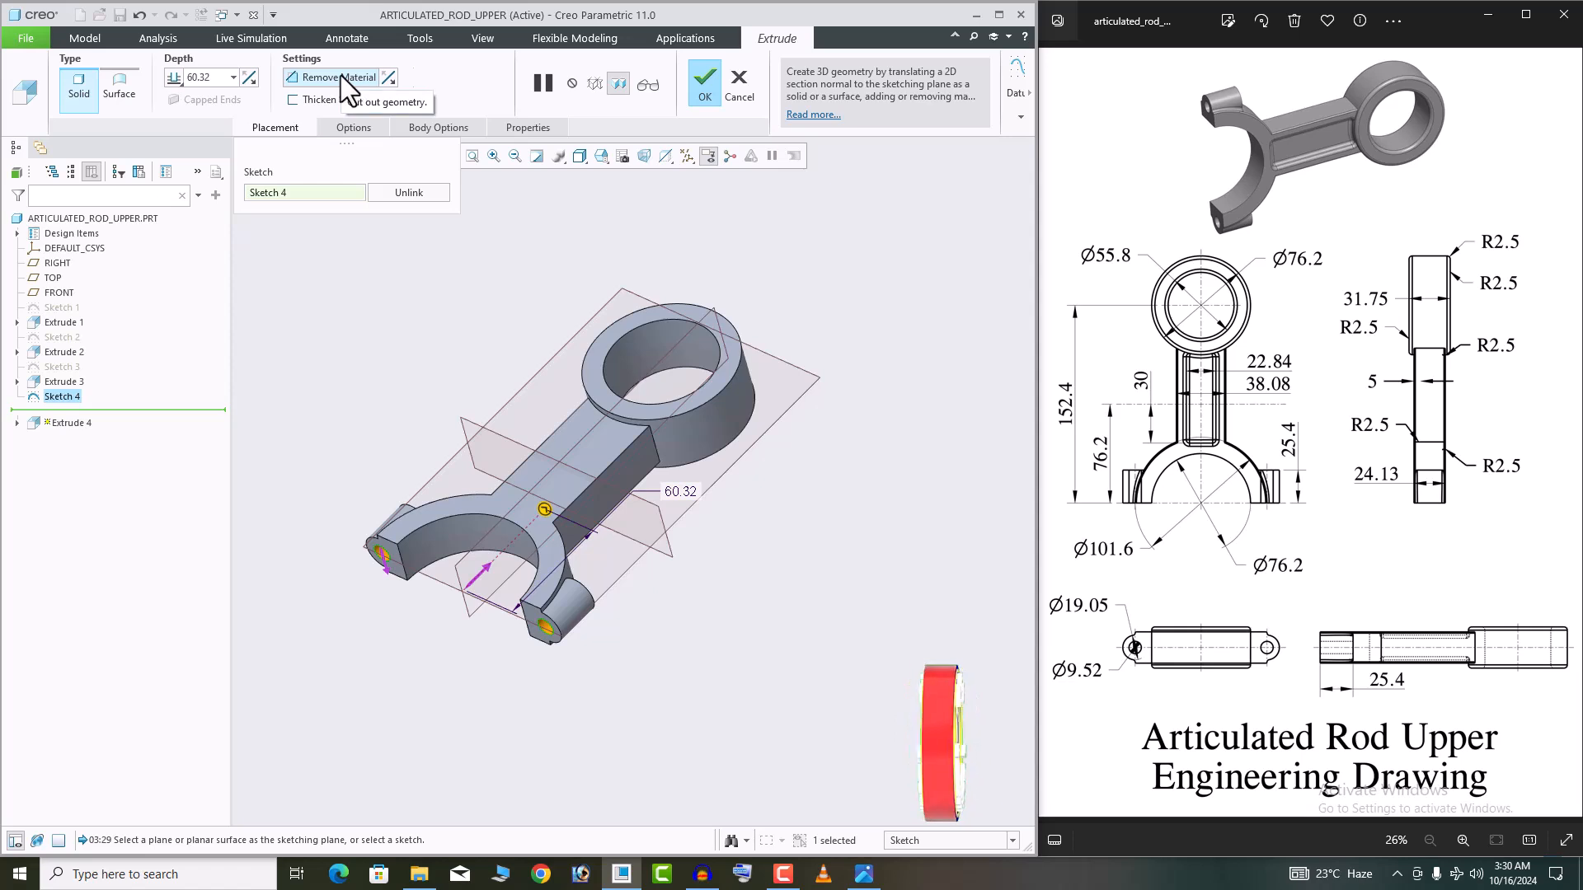
left_click(707, 81)
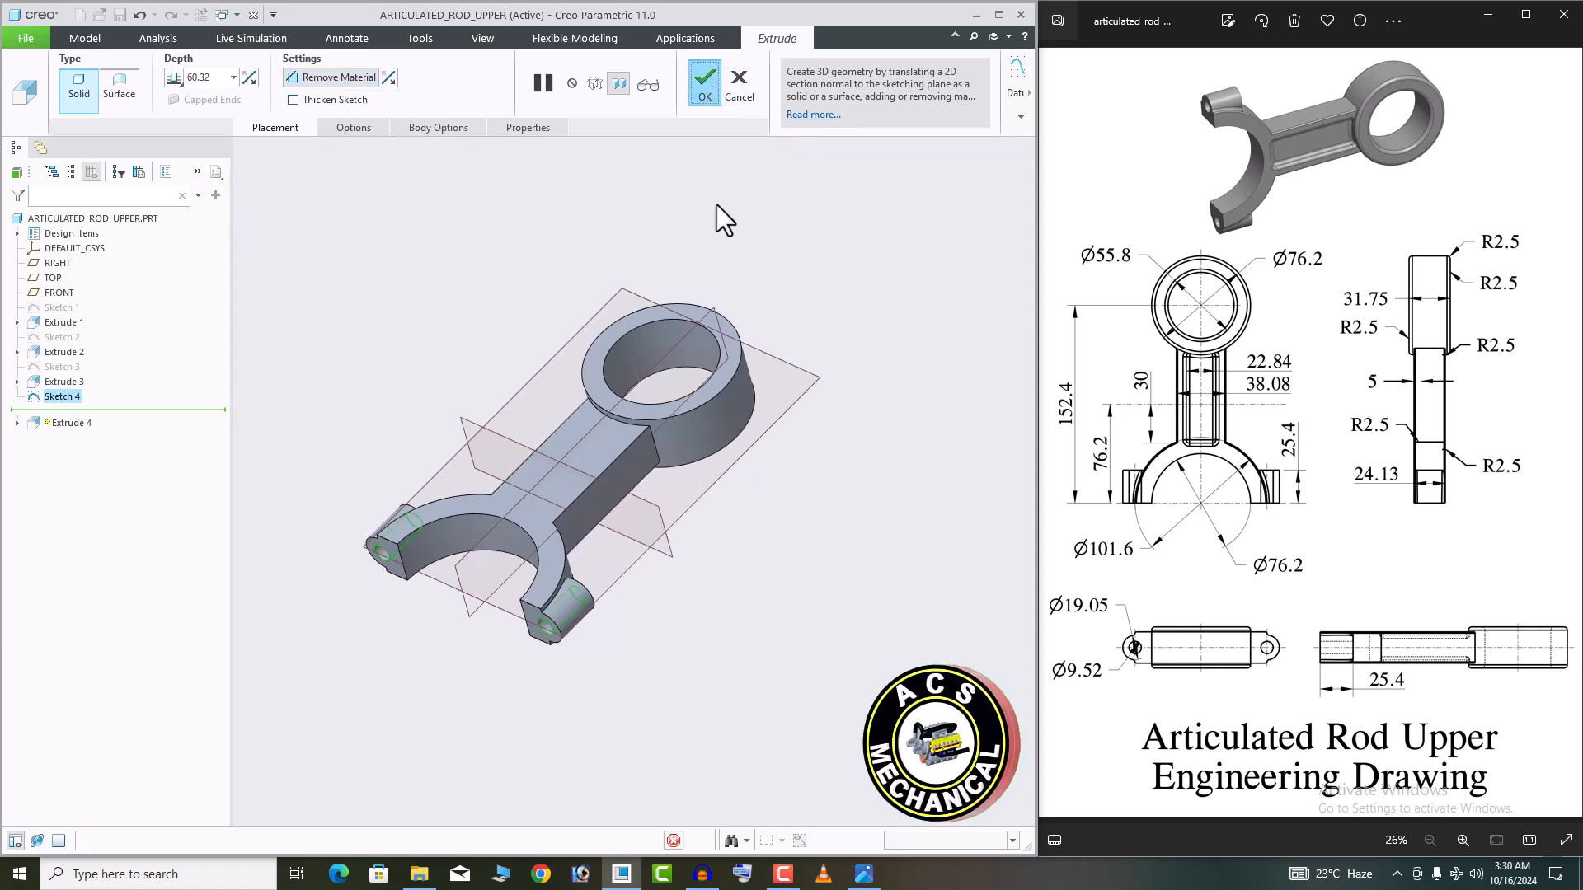
middle_click_drag(726, 429, 682, 433)
key("ctrl+d")
left_click(862, 702)
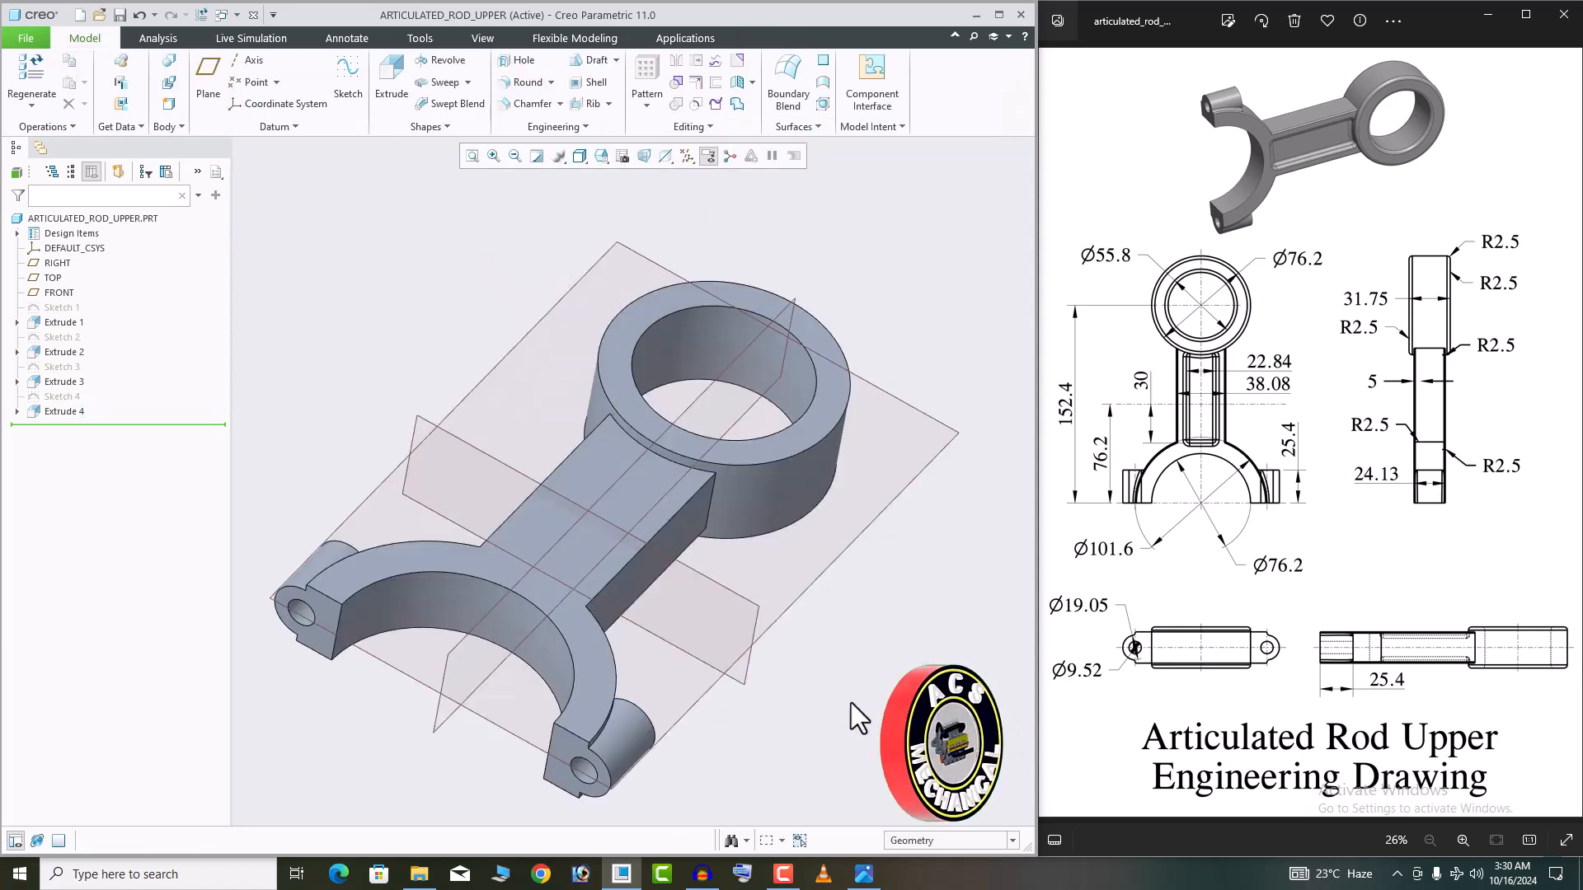
Start a new sketch on the flat upper face of the rod and fork and view it face-on
left_click(654, 518)
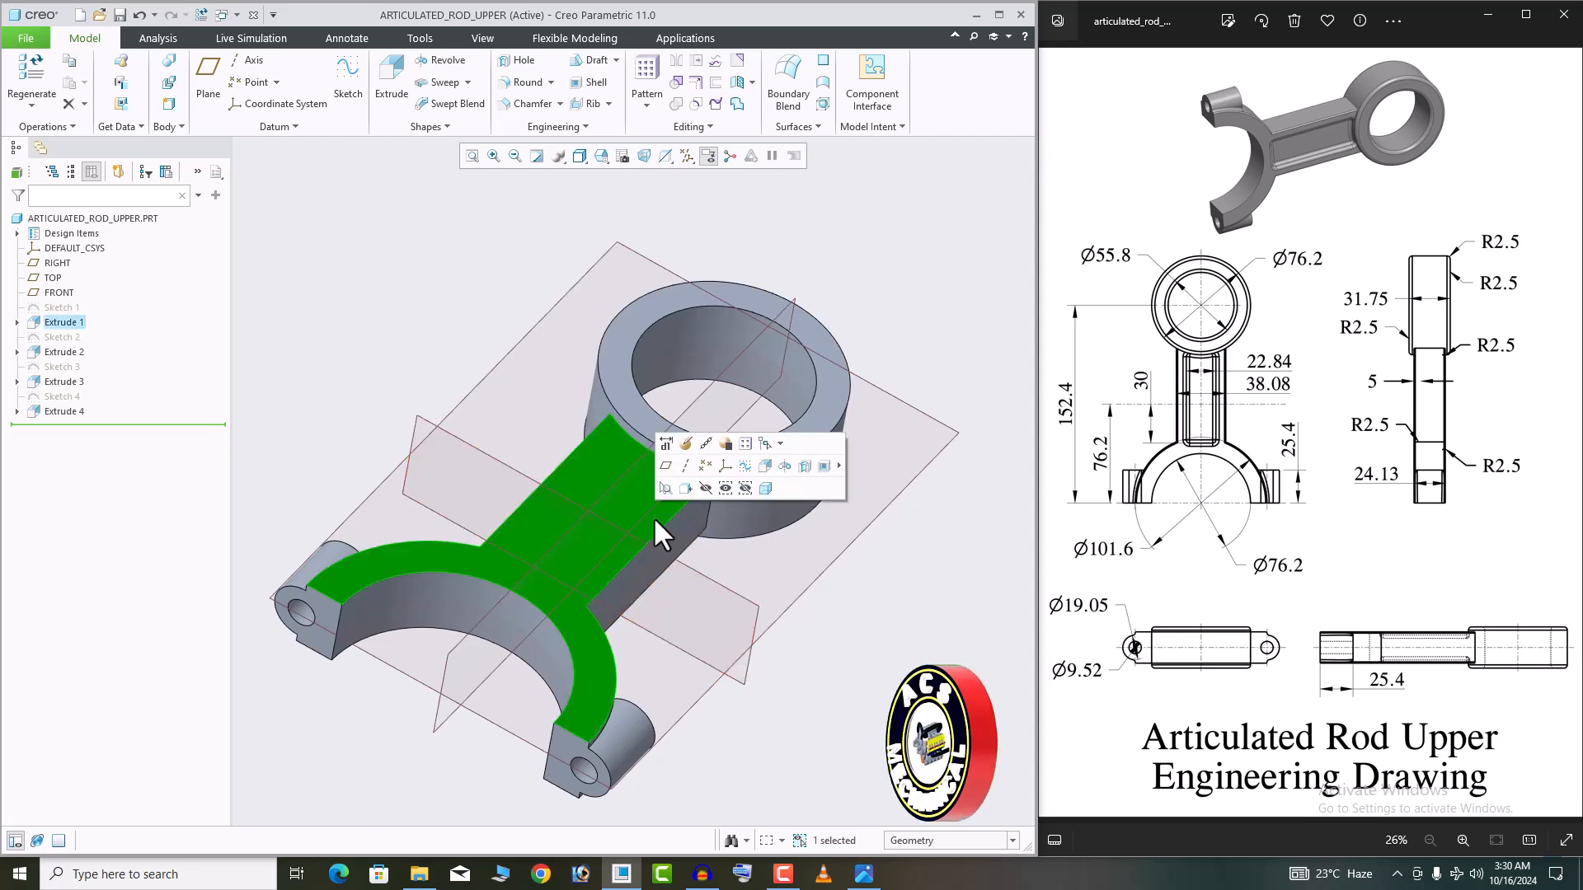
left_click(737, 466)
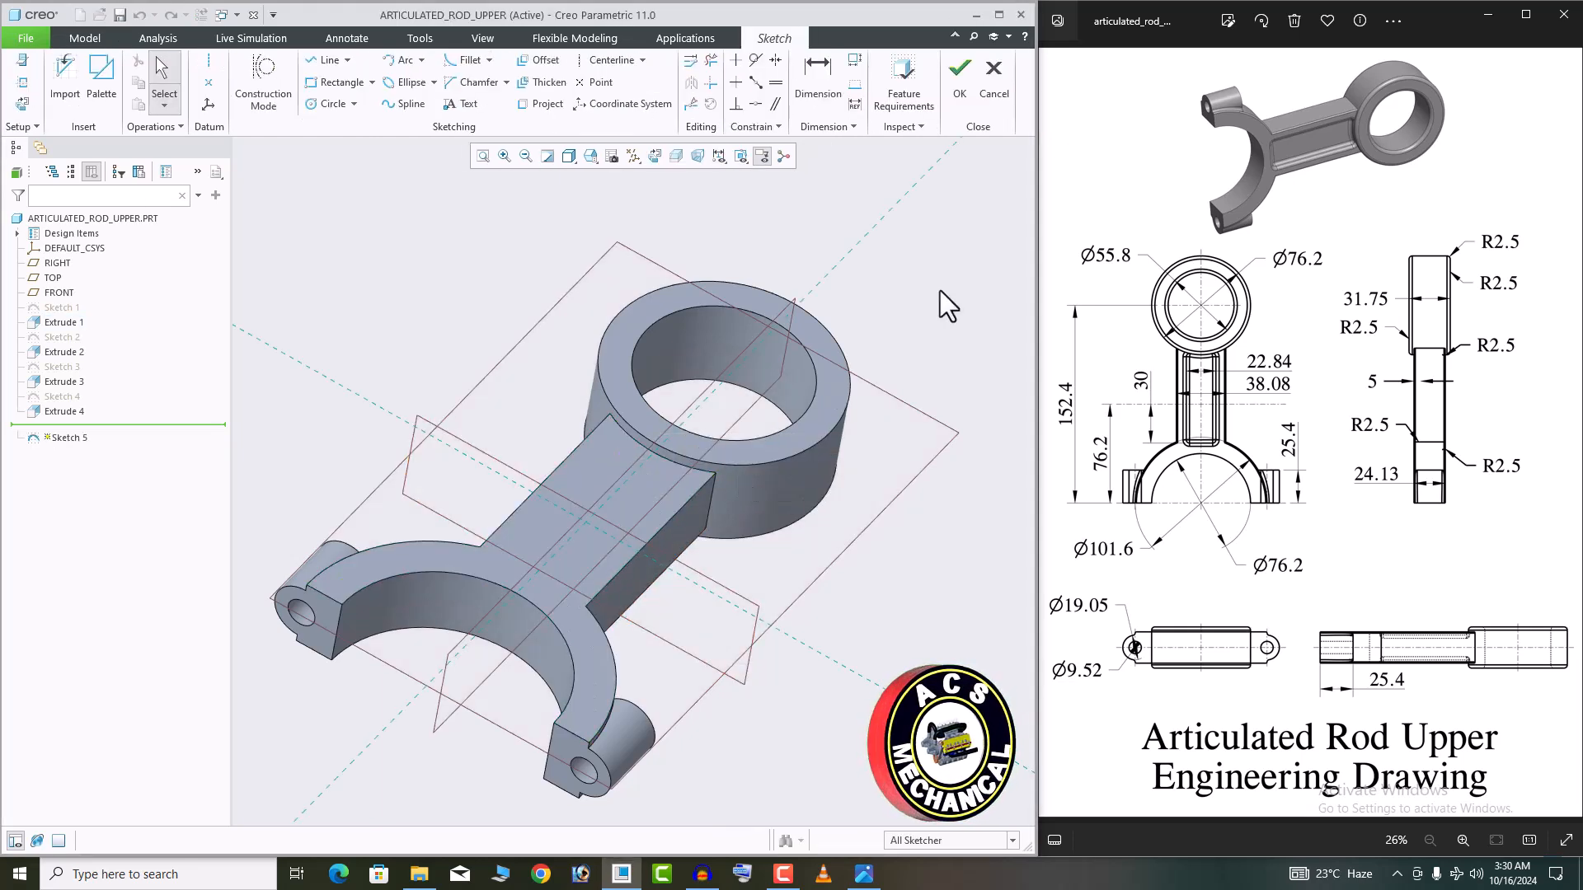
left_click(654, 157)
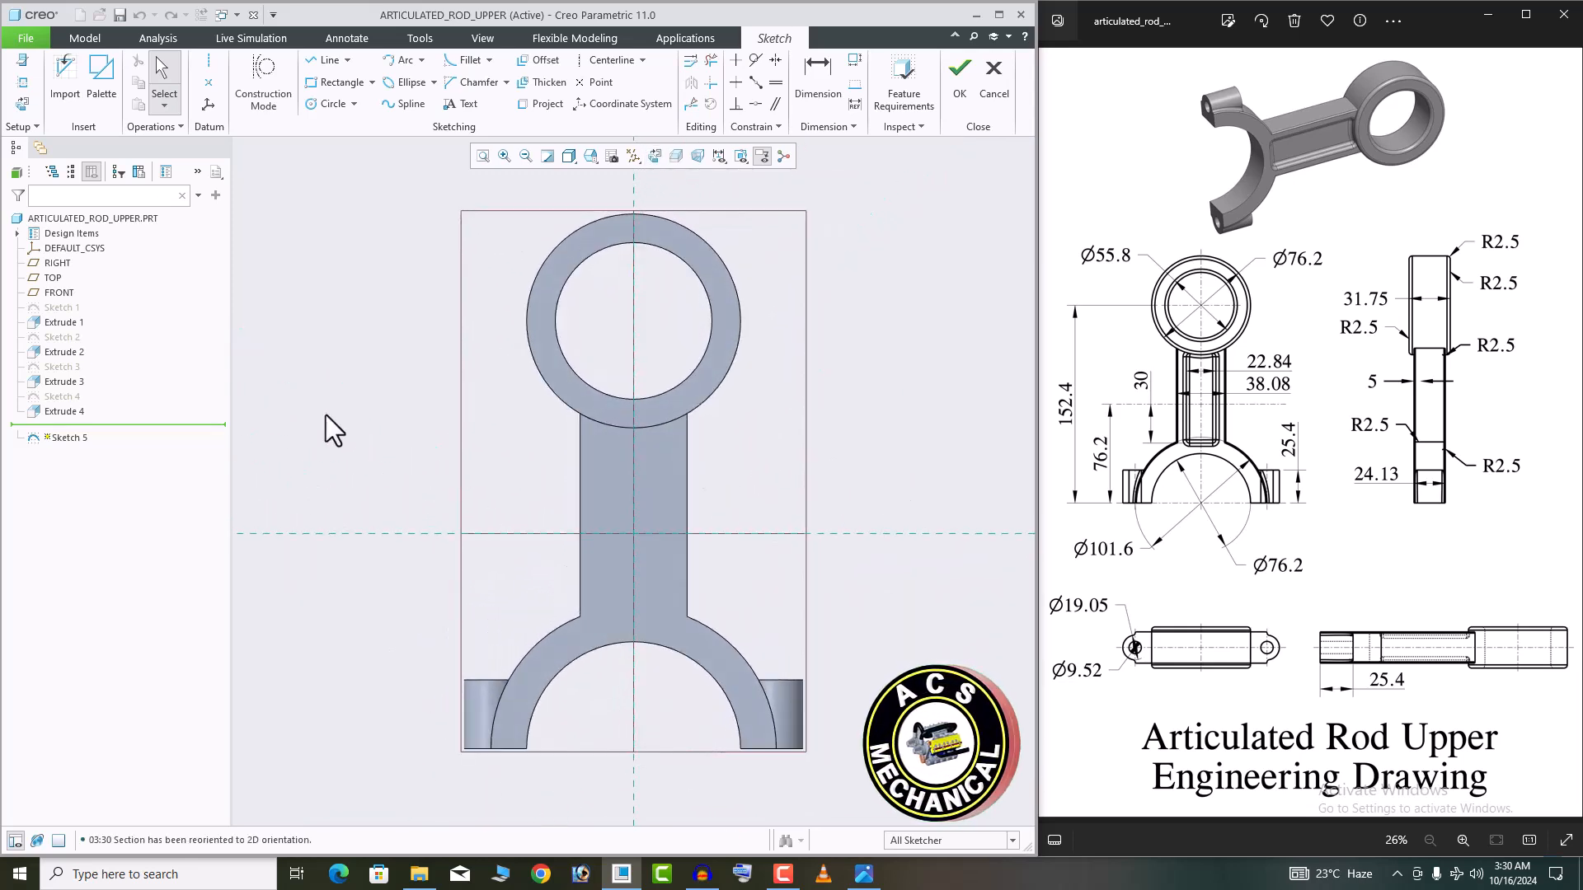
Sketch a rectangle about 20.4 by 67.4 on the rod shank, symmetric about the vertical centreline, between ring and fork
left_click(318, 85)
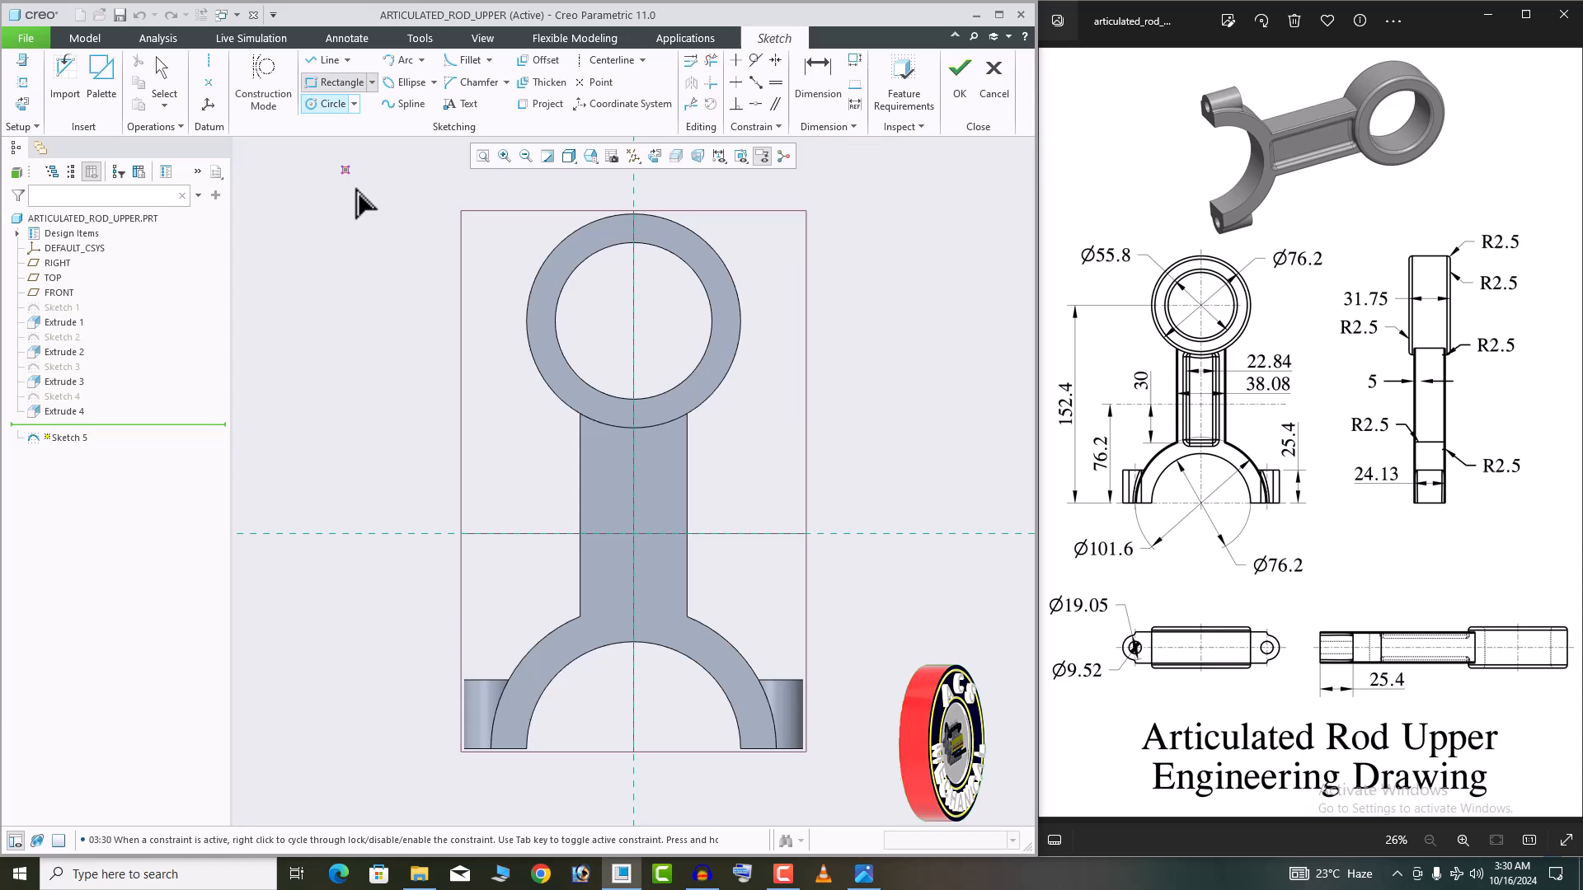
left_click(605, 425)
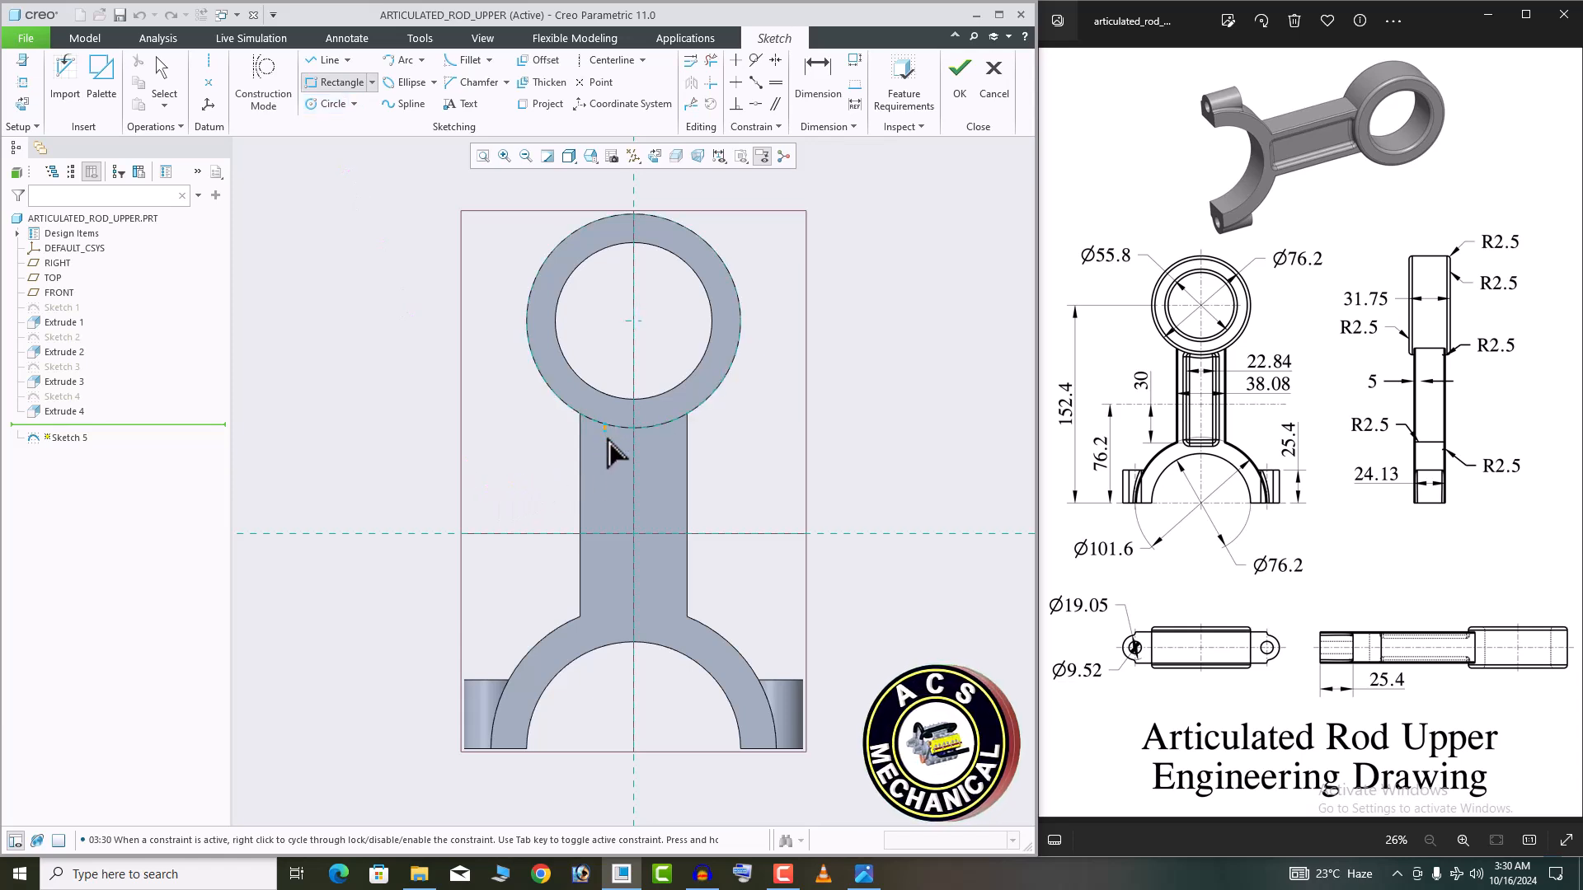
left_click(660, 612)
middle_click(890, 484)
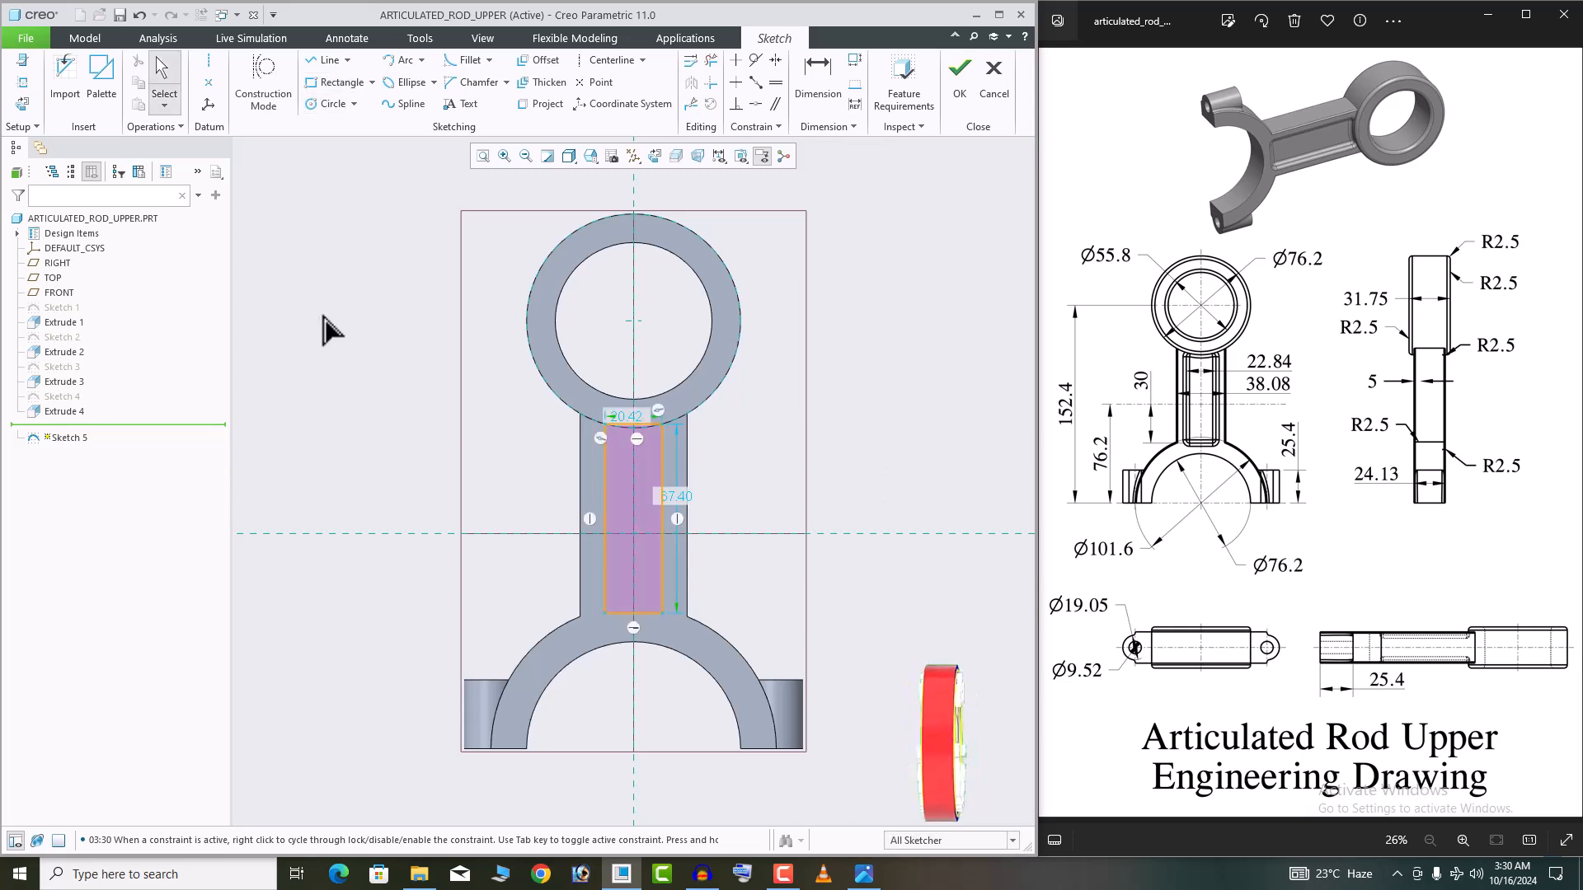
Sketch a circle centred on the ring and coincident with its outer edge
left_click(317, 107)
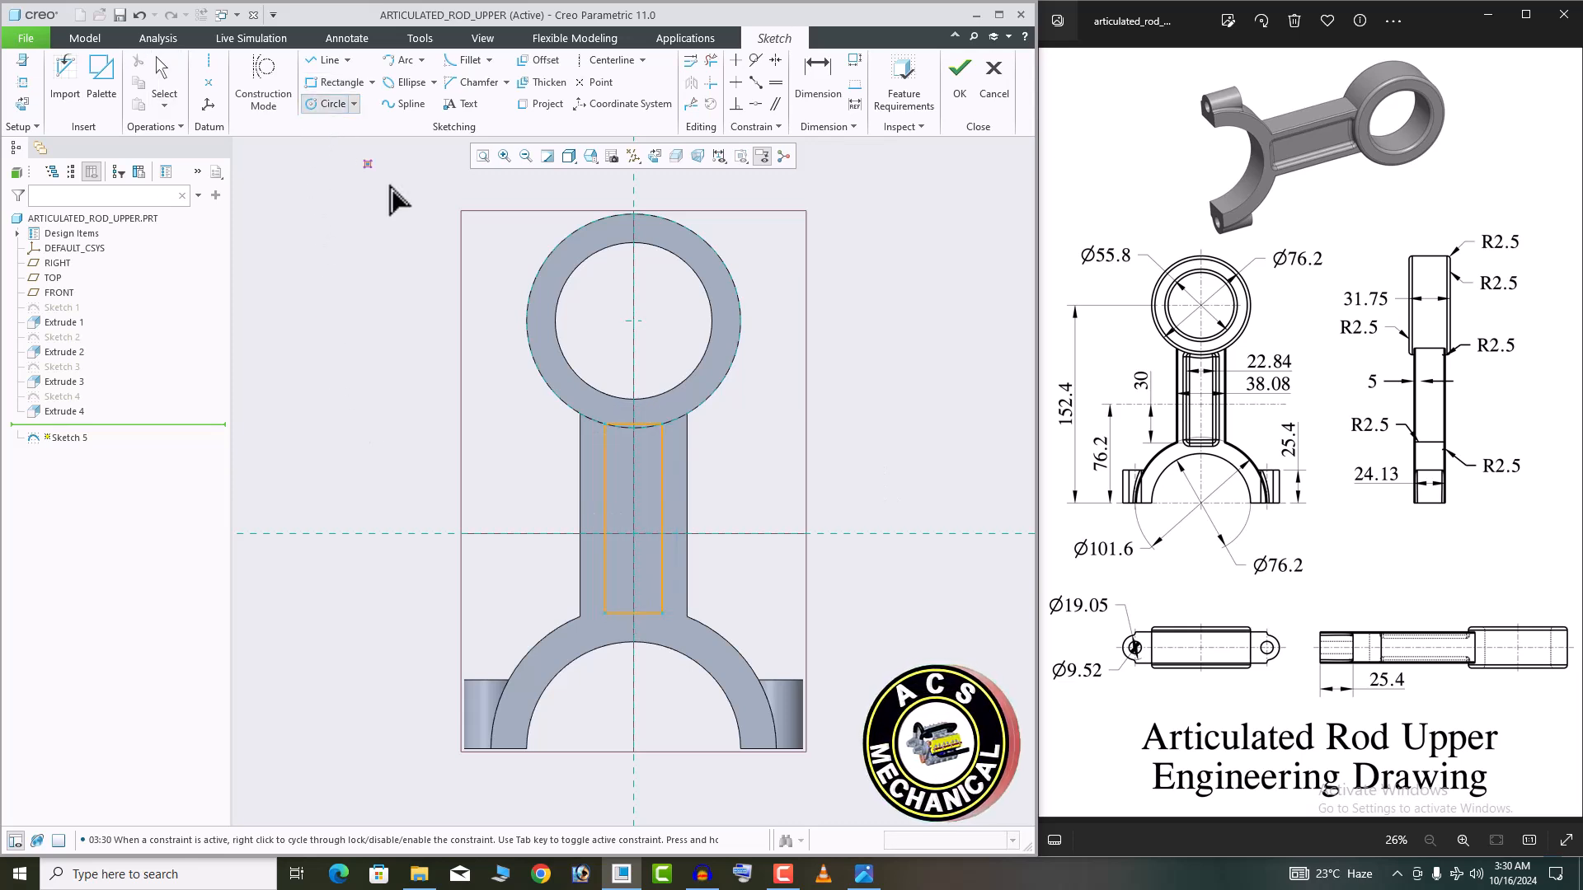
left_click(633, 321)
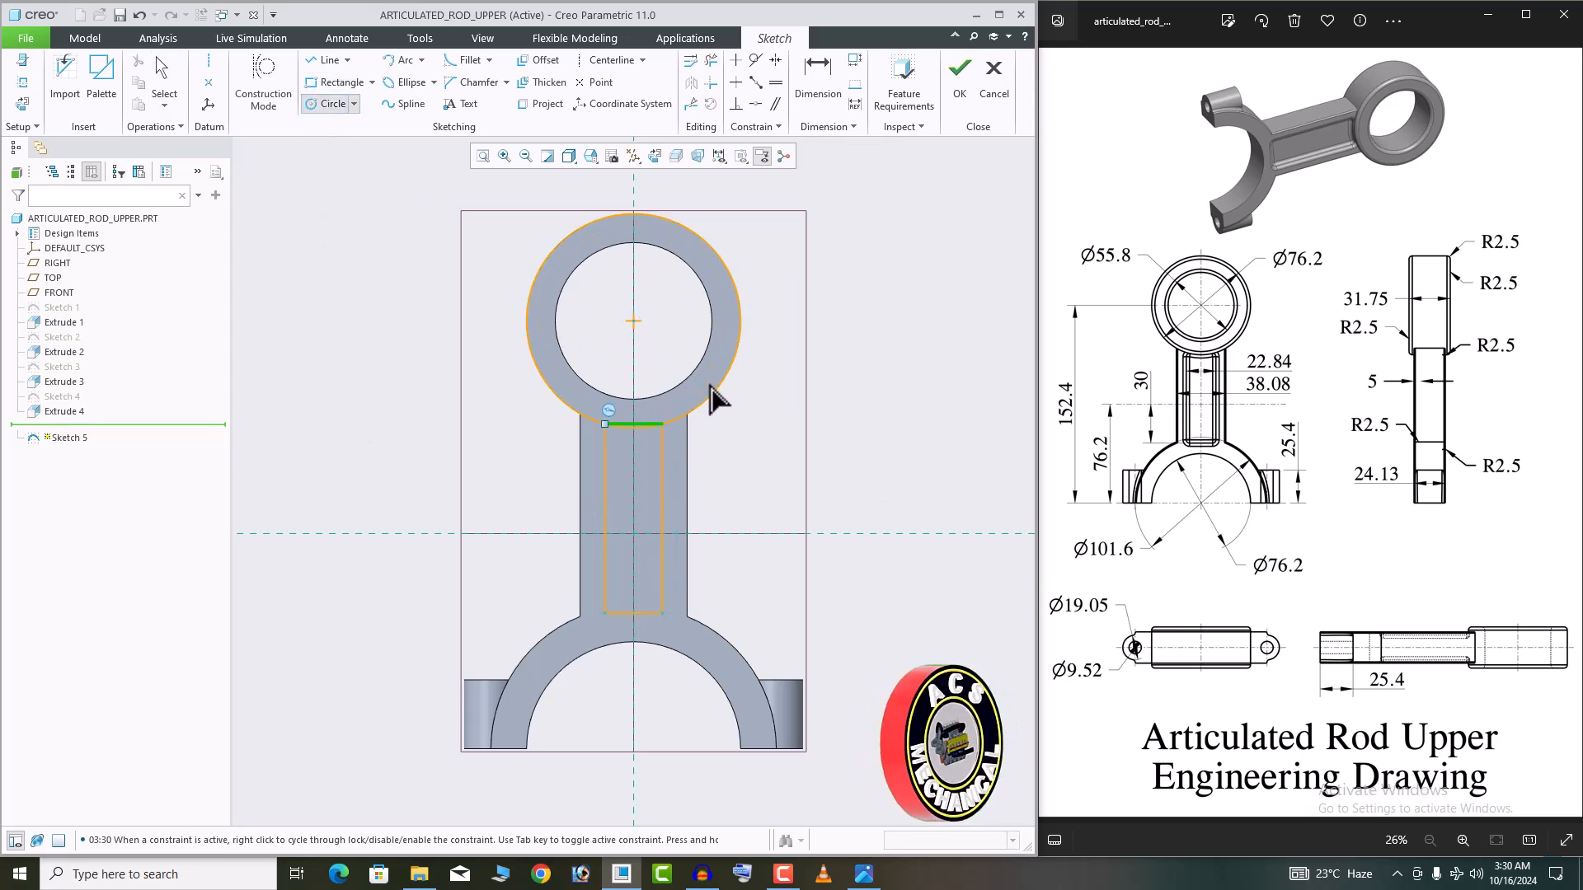
left_click(713, 387)
middle_click(949, 482)
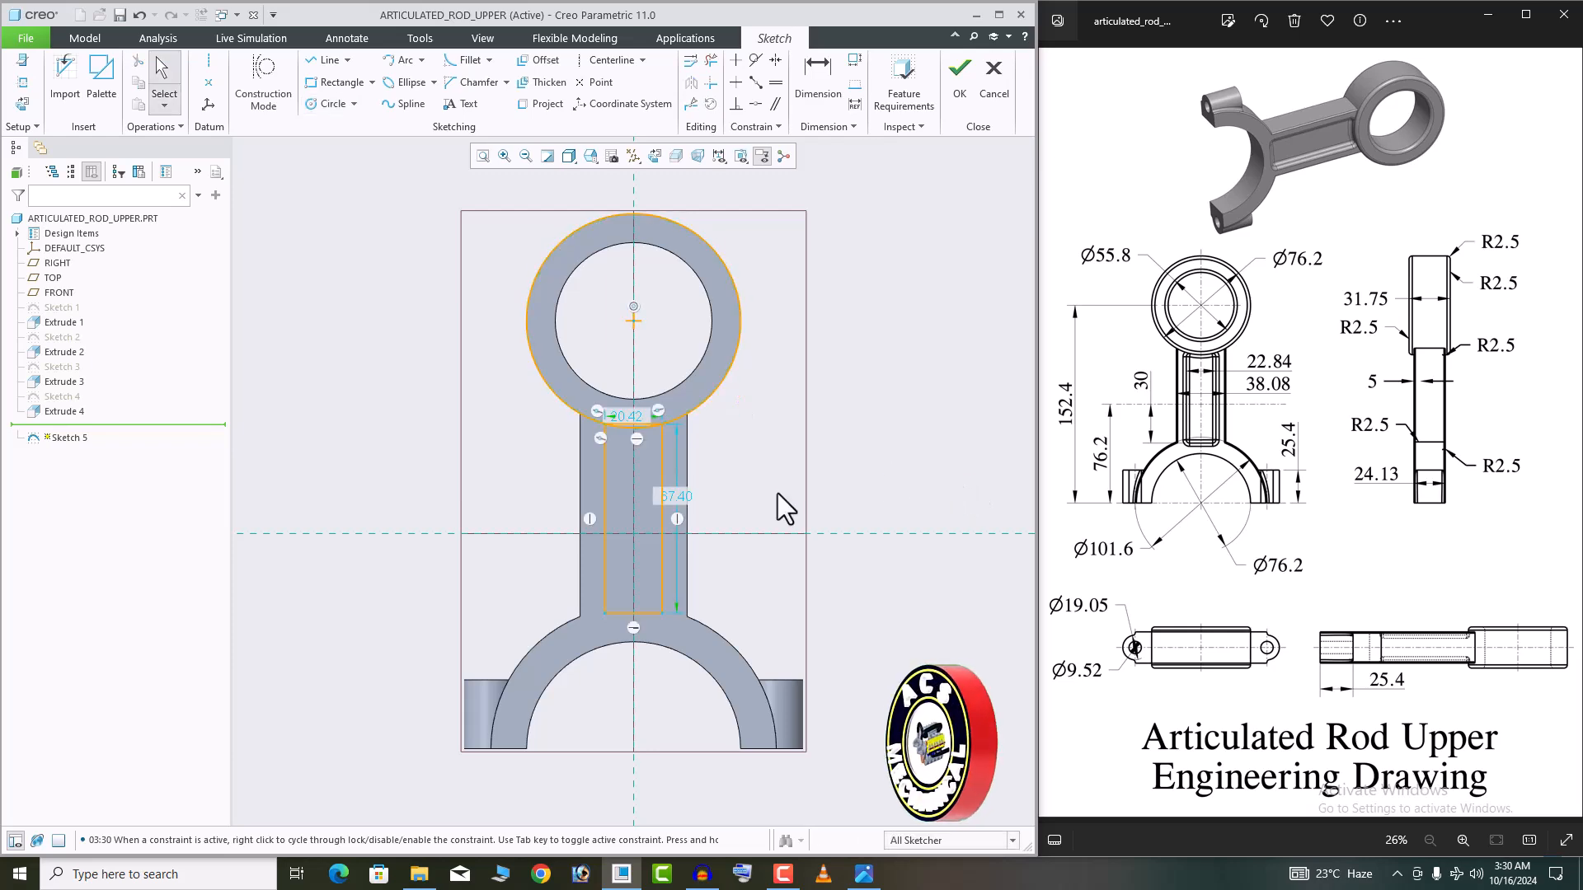
Set the width of the rectangle on the rod shank to 22.84
double_click(635, 419)
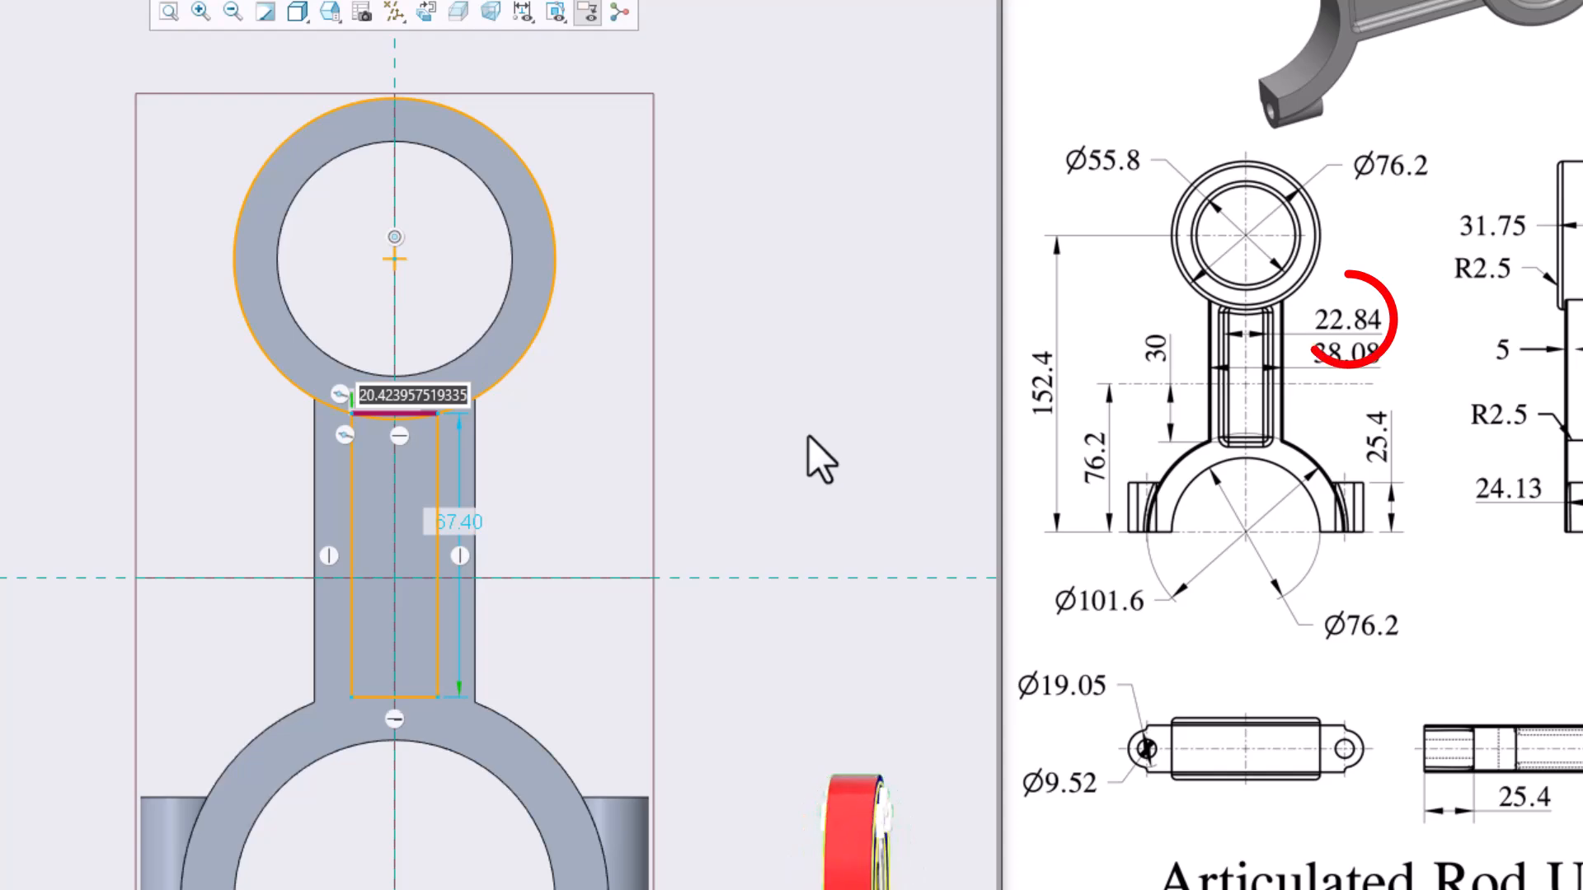
type("22.")
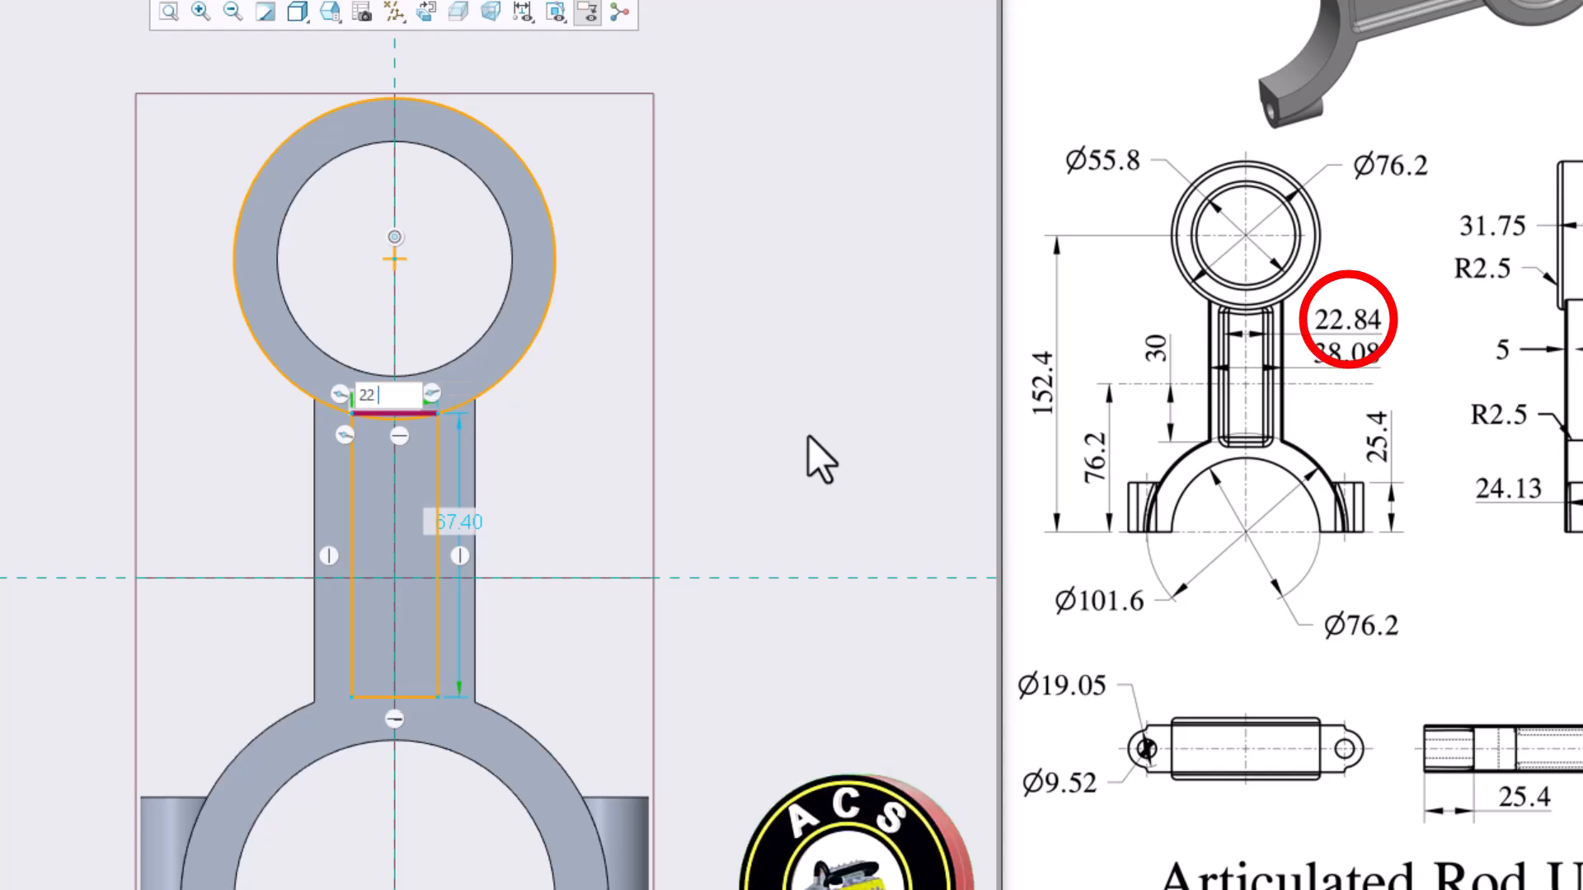
type("84")
key("Return")
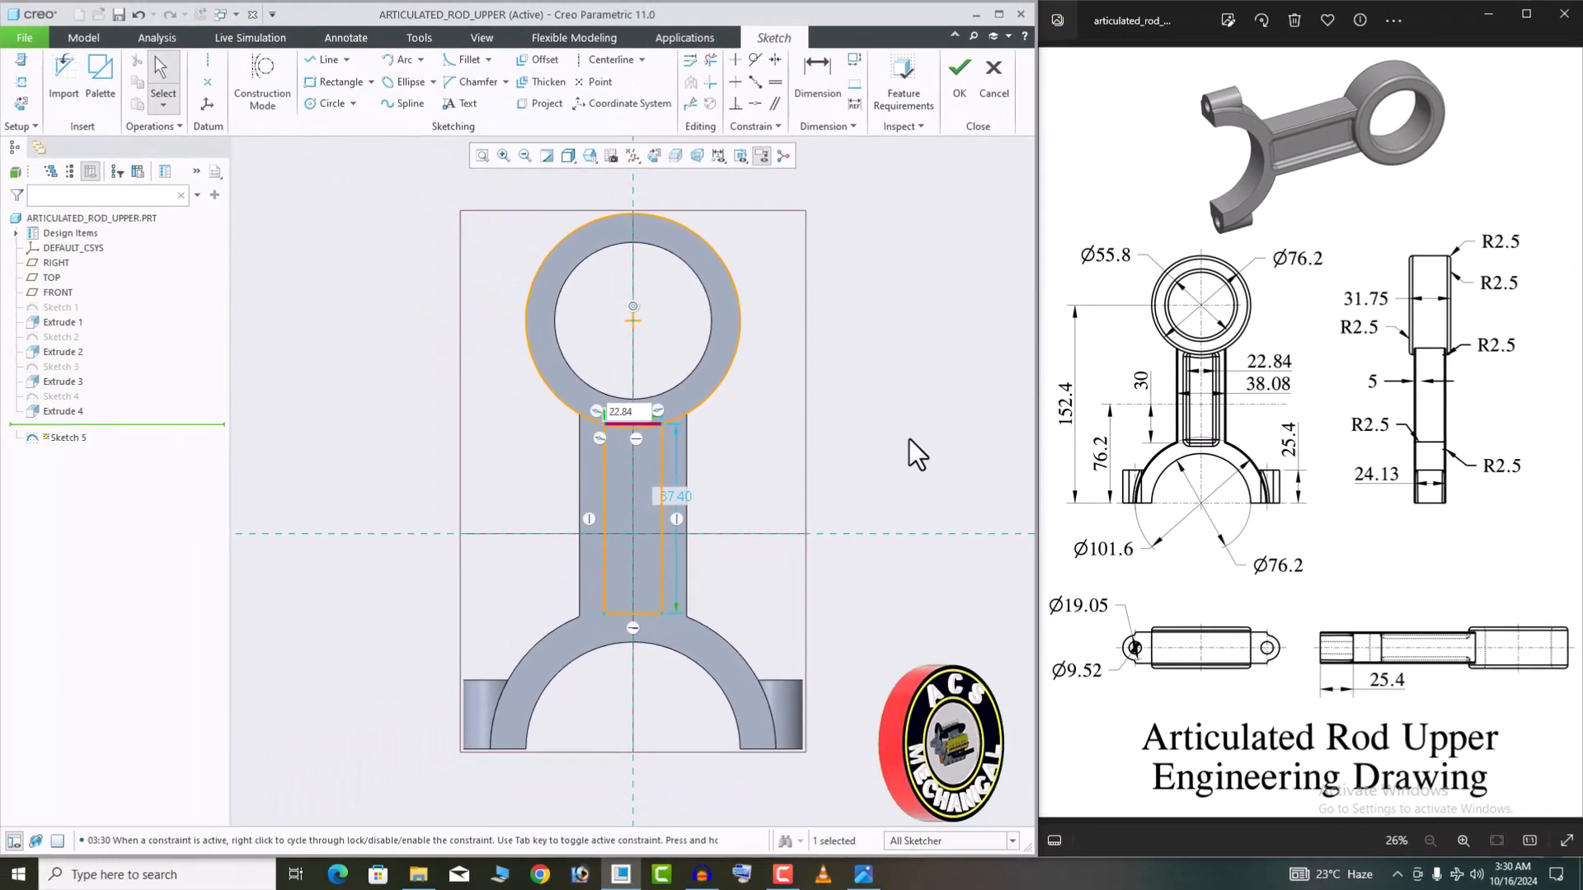
Dimension the rectangle's lower edge from the horizontal reference line at 30
left_click(818, 76)
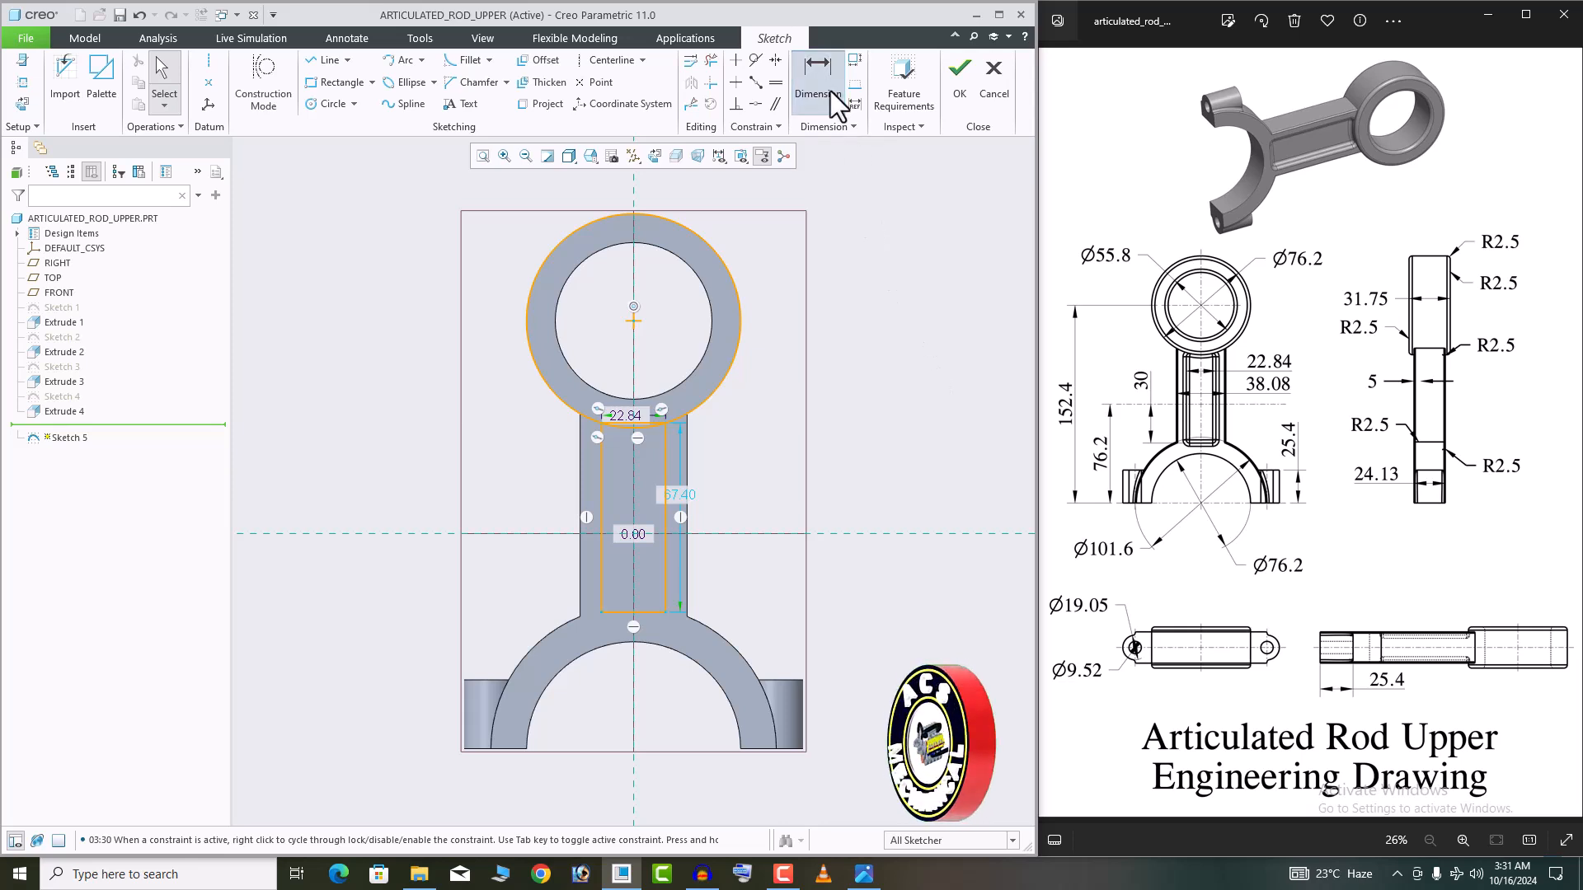
left_click(748, 528)
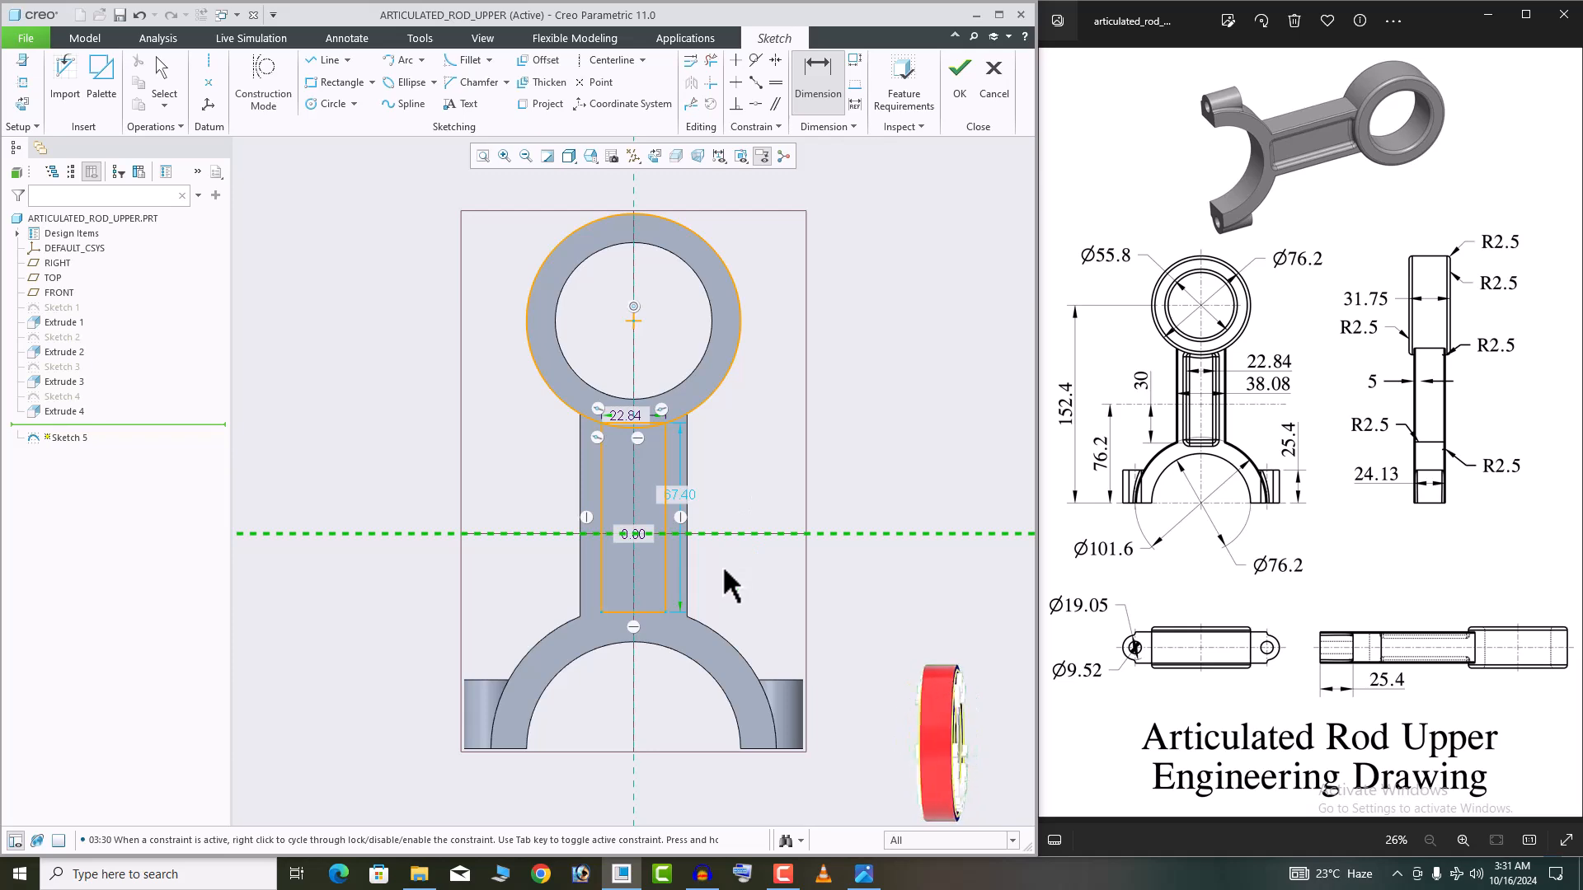
left_click(641, 612)
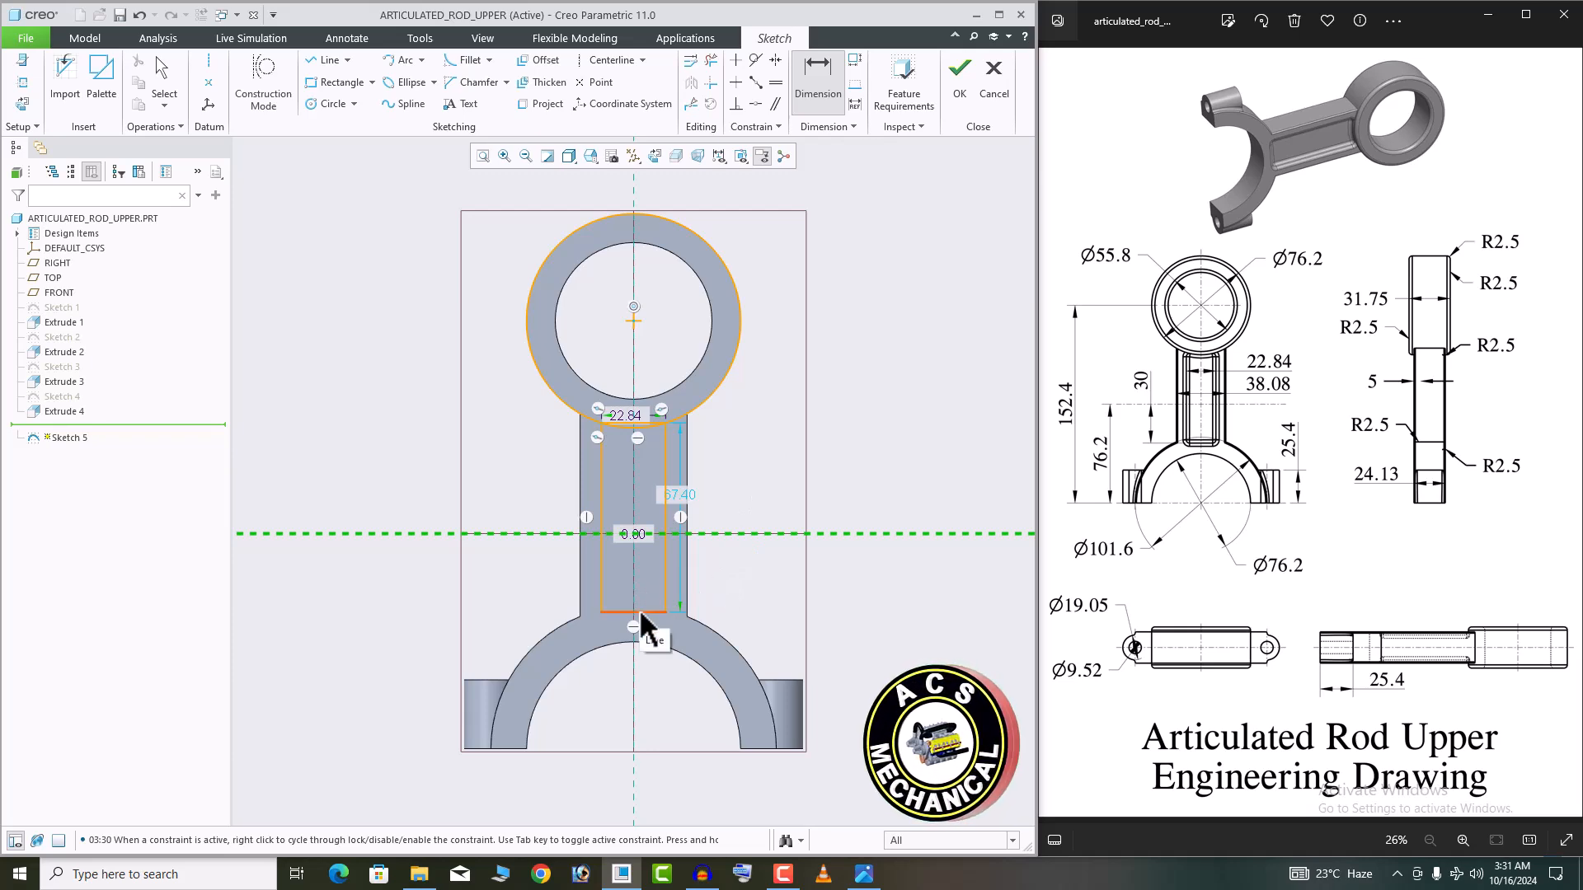
middle_click(763, 579)
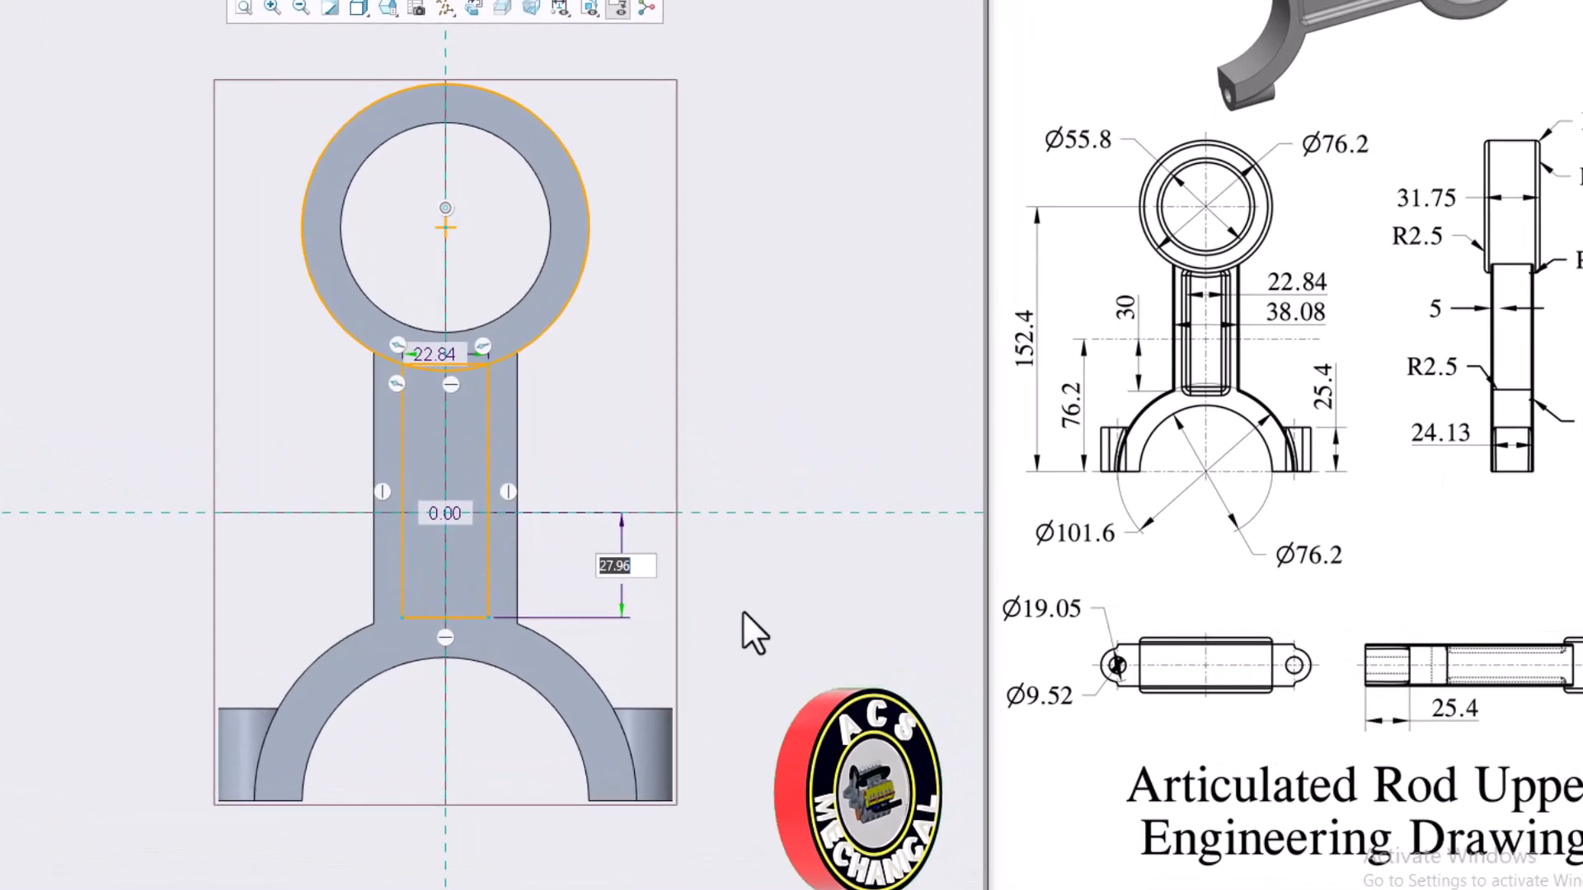
type("30")
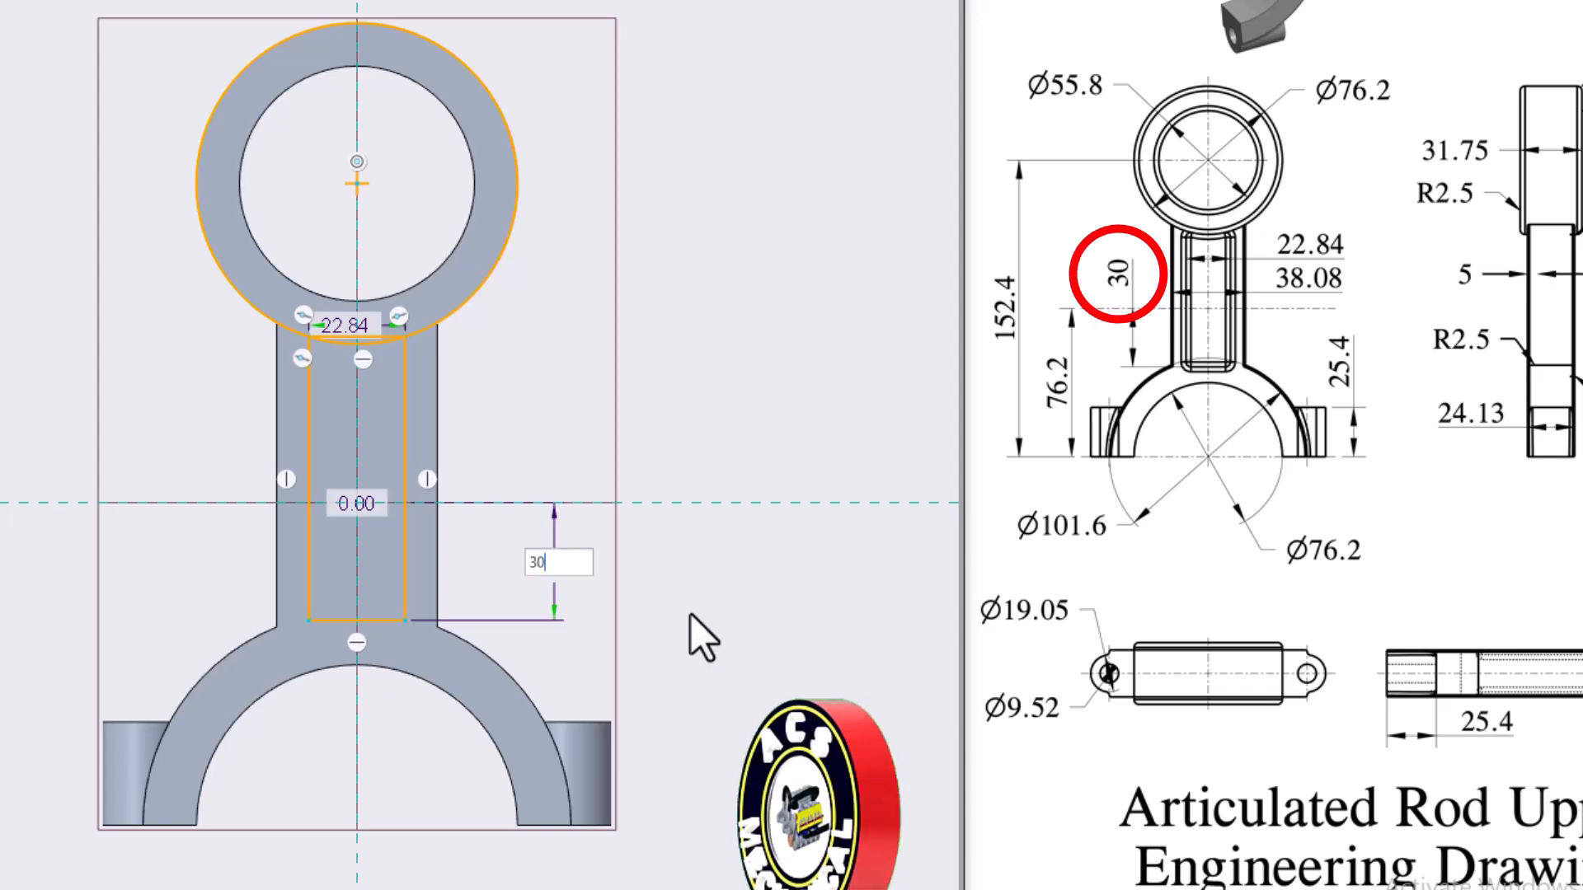
key("Return")
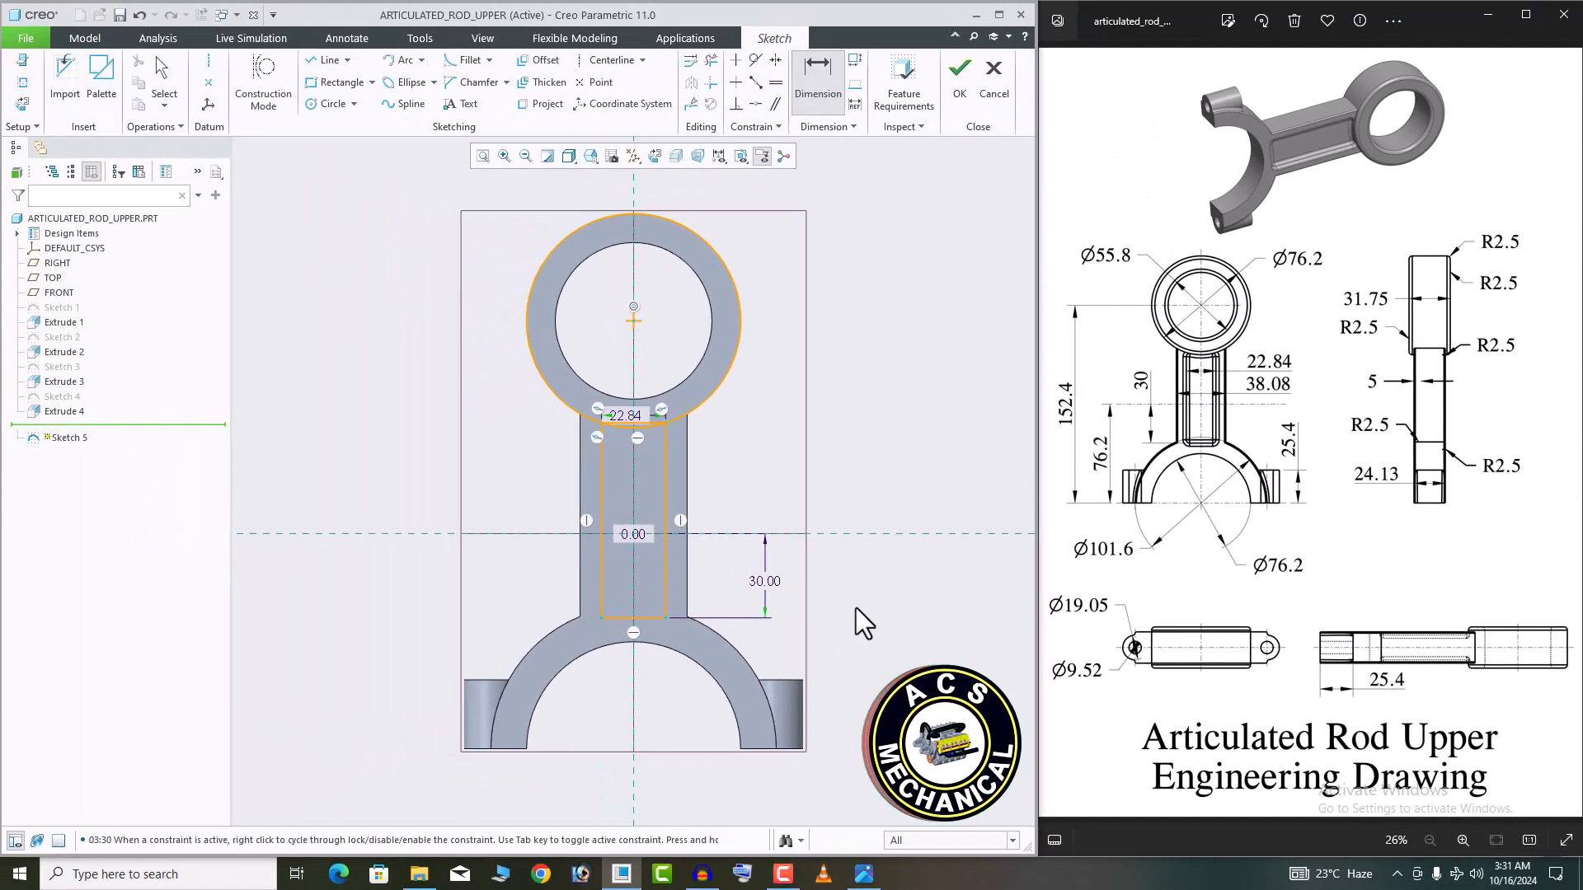
middle_click(908, 458)
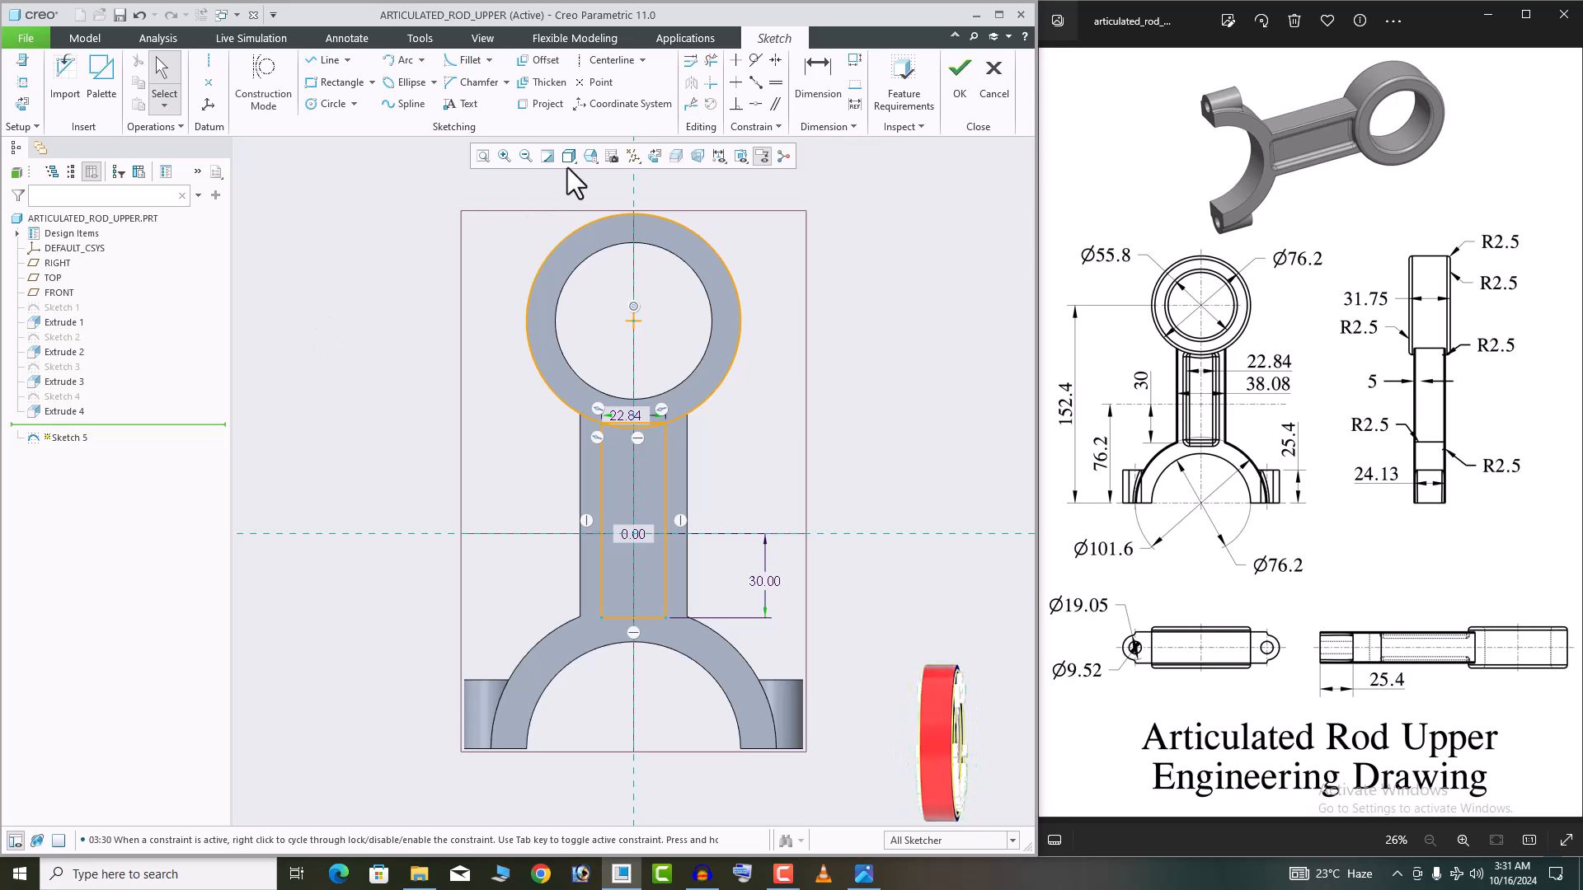
Trim the circle outside the rectangle and the rectangle's straight upper edge, and finish the pocket sketch
left_click(711, 60)
scroll(634, 346, "up", 2)
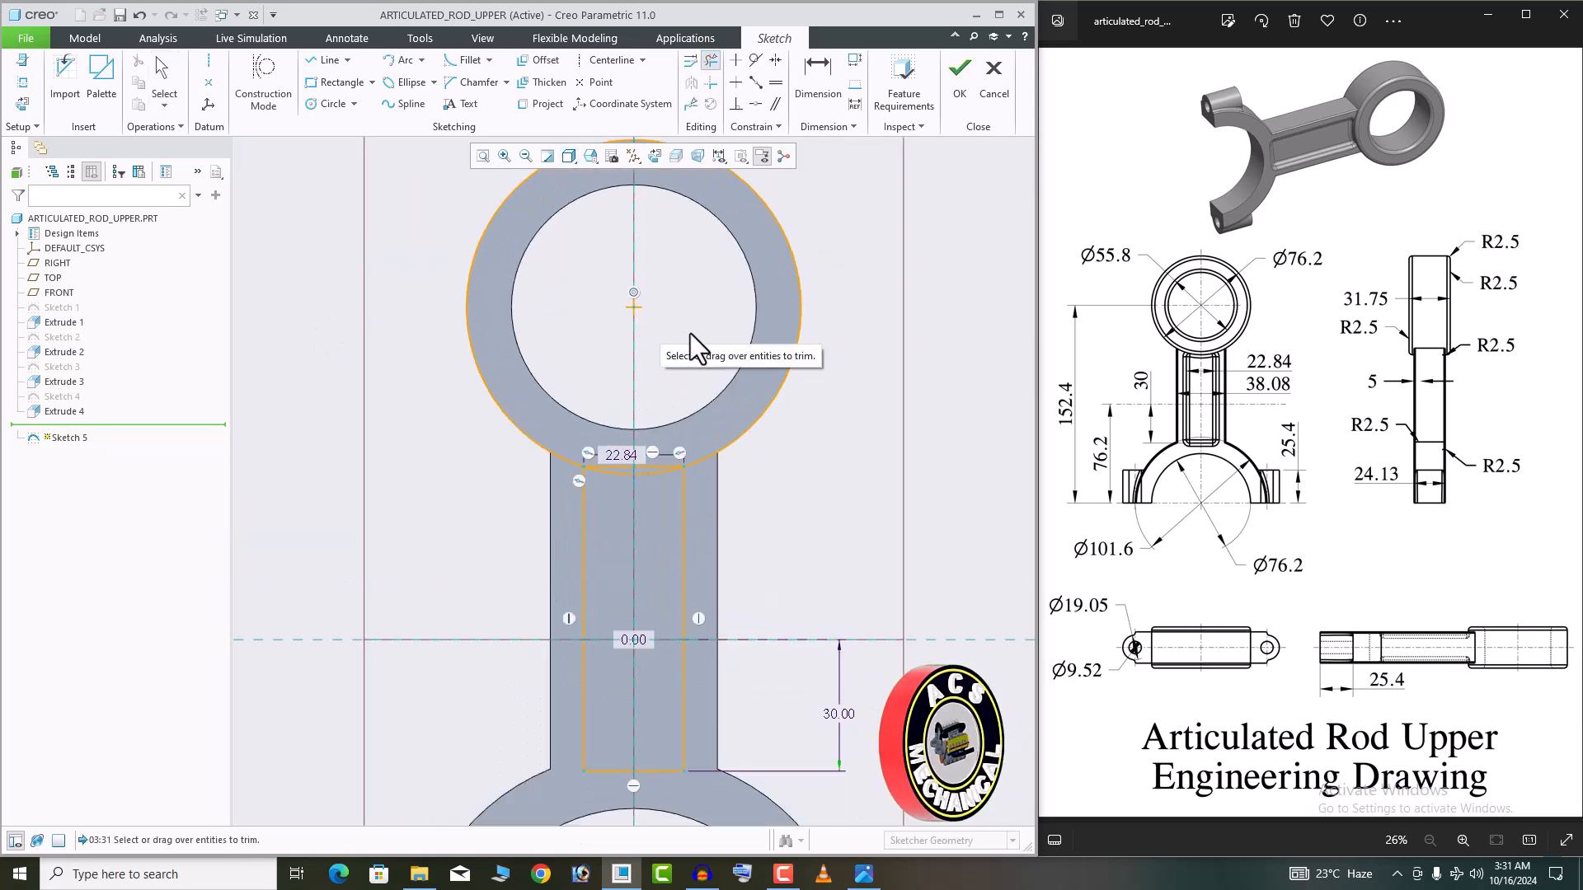
left_click_drag(690, 333, 750, 450)
left_click(540, 447)
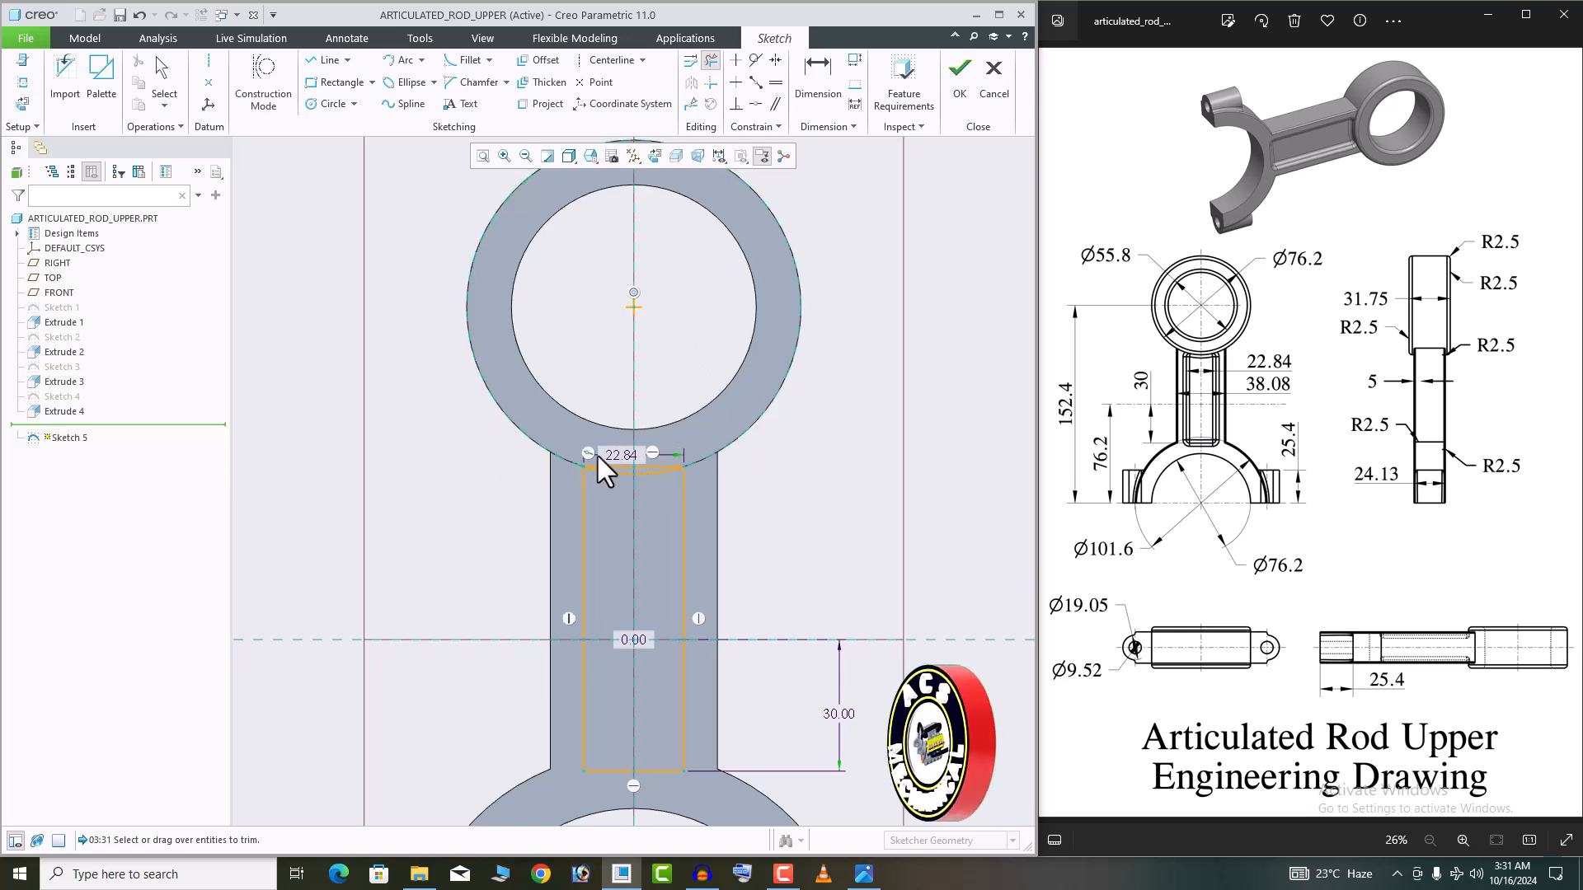
scroll(635, 453, "up", 3)
left_click(640, 481)
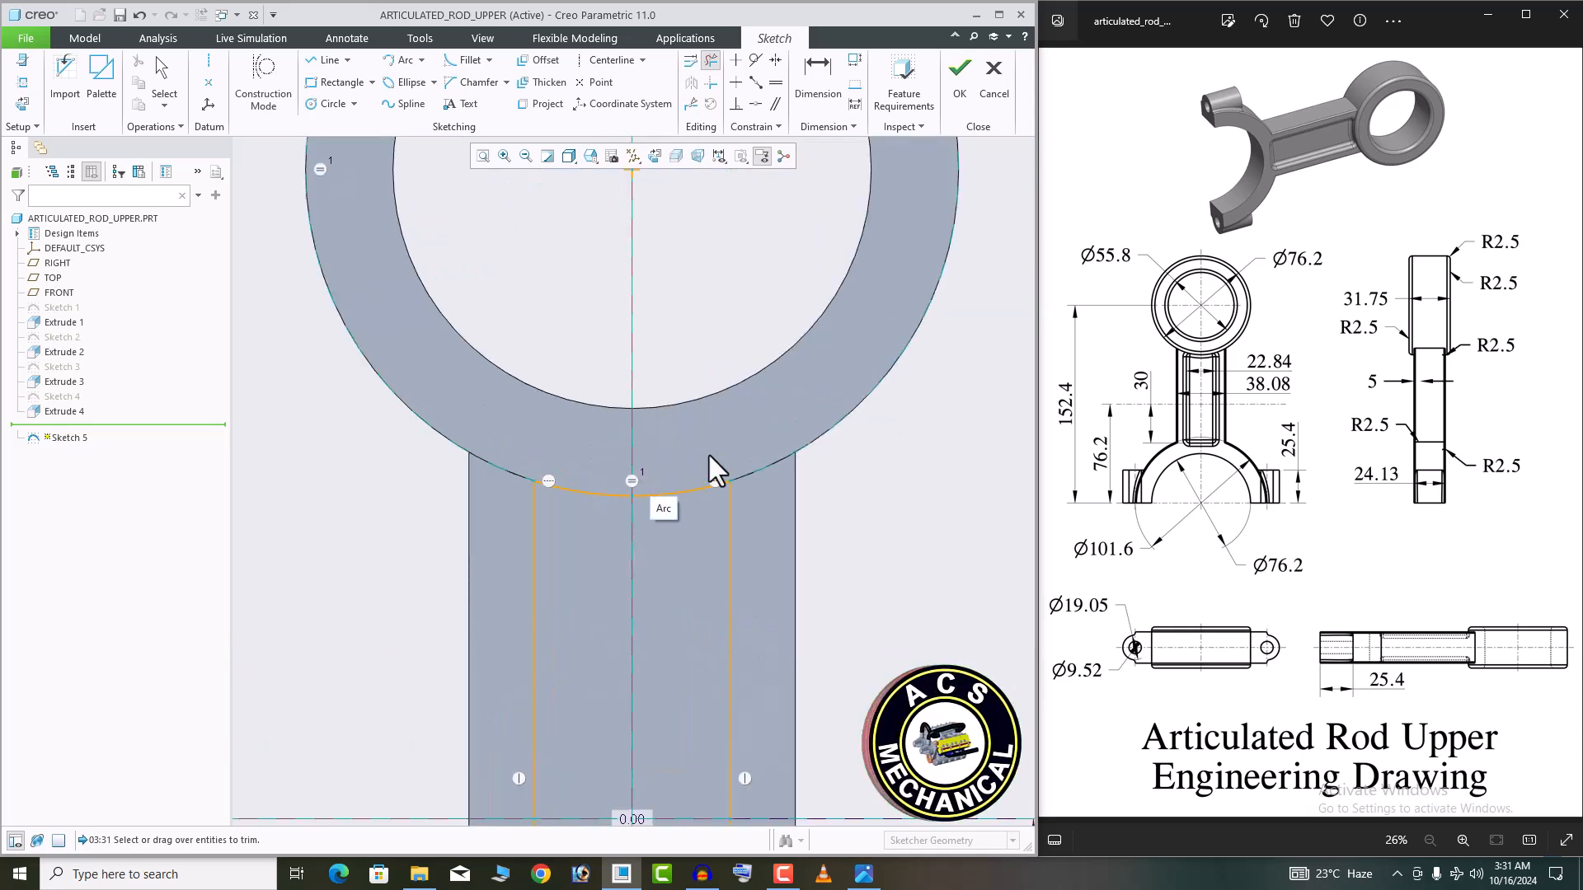
scroll(626, 413, "down", 3)
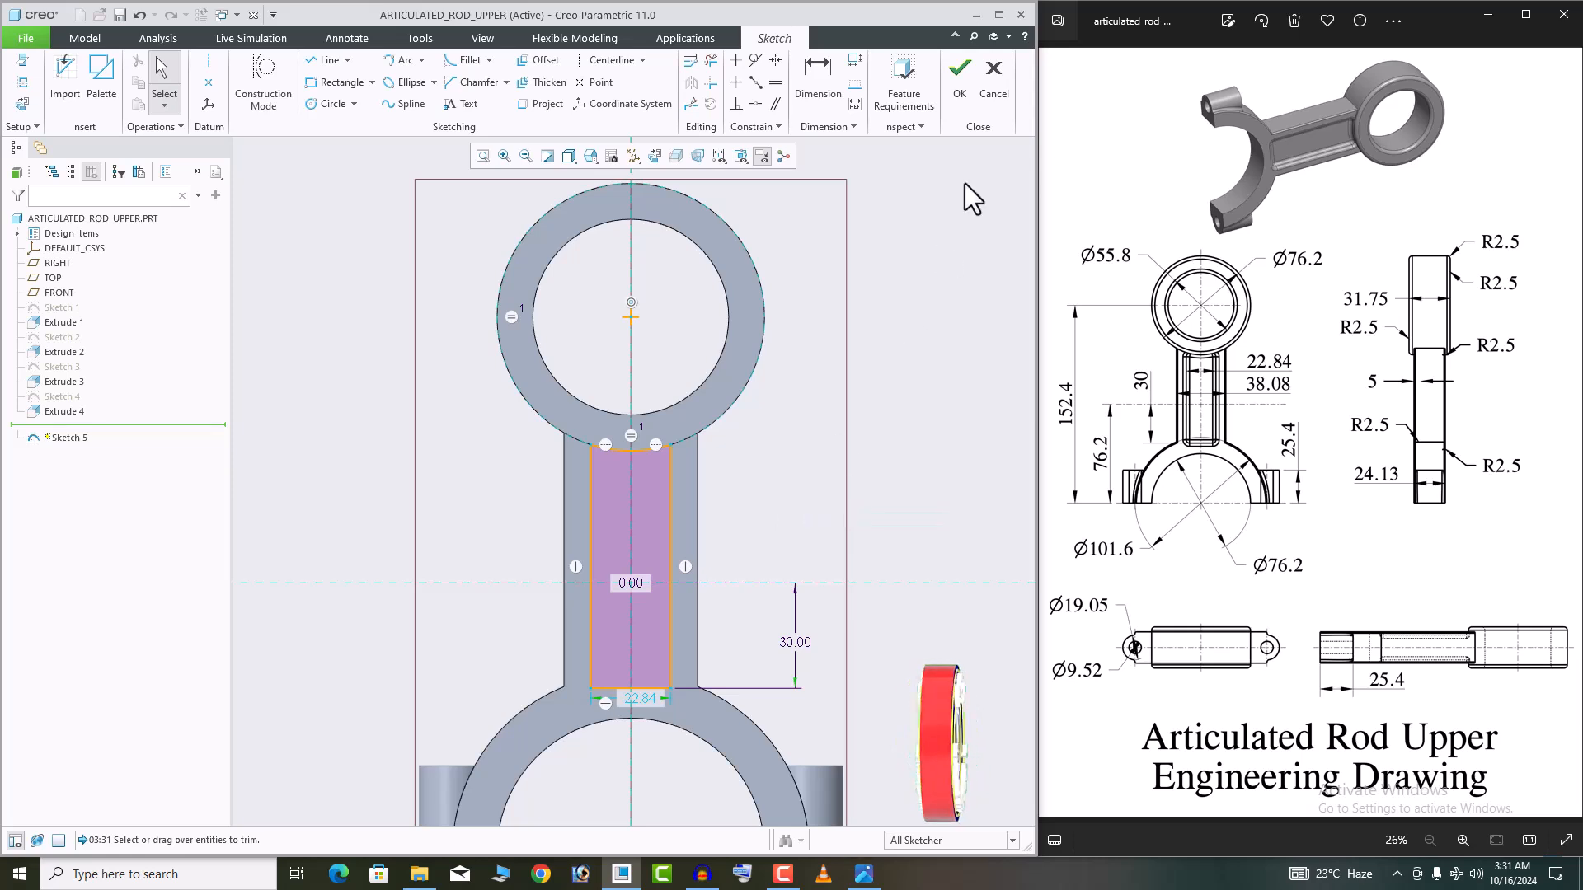
left_click(957, 89)
Extrude the pocket sketch as a 5 mm deep cut into the rod shank, removing material
mouse_move(625, 613)
middle_mouse_down()
mouse_move(646, 572)
mouse_move(629, 555)
middle_mouse_up()
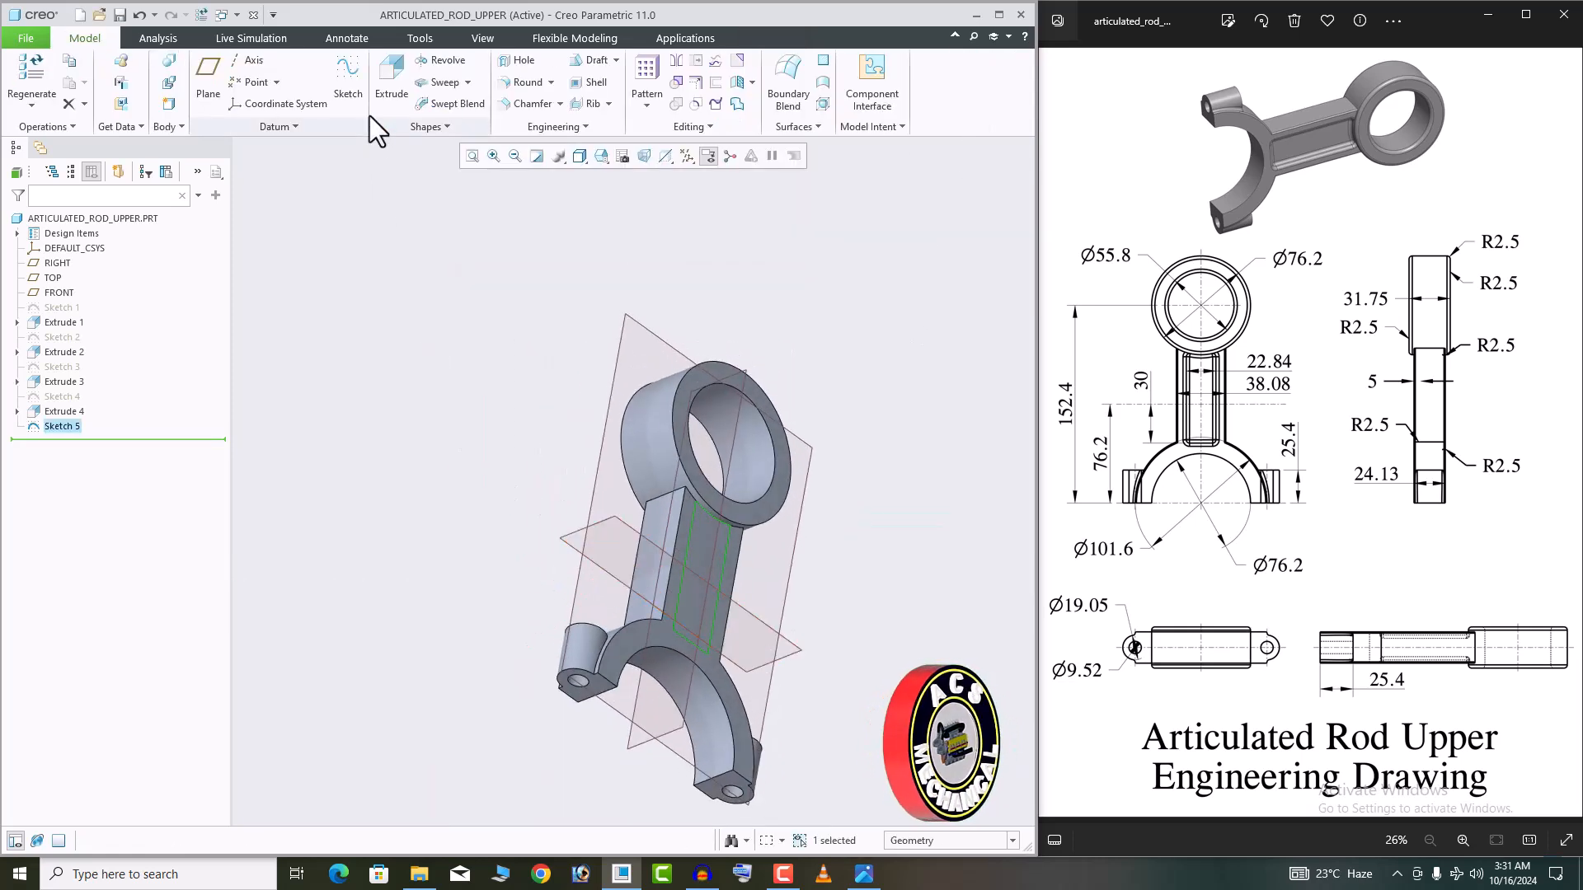
left_click(391, 86)
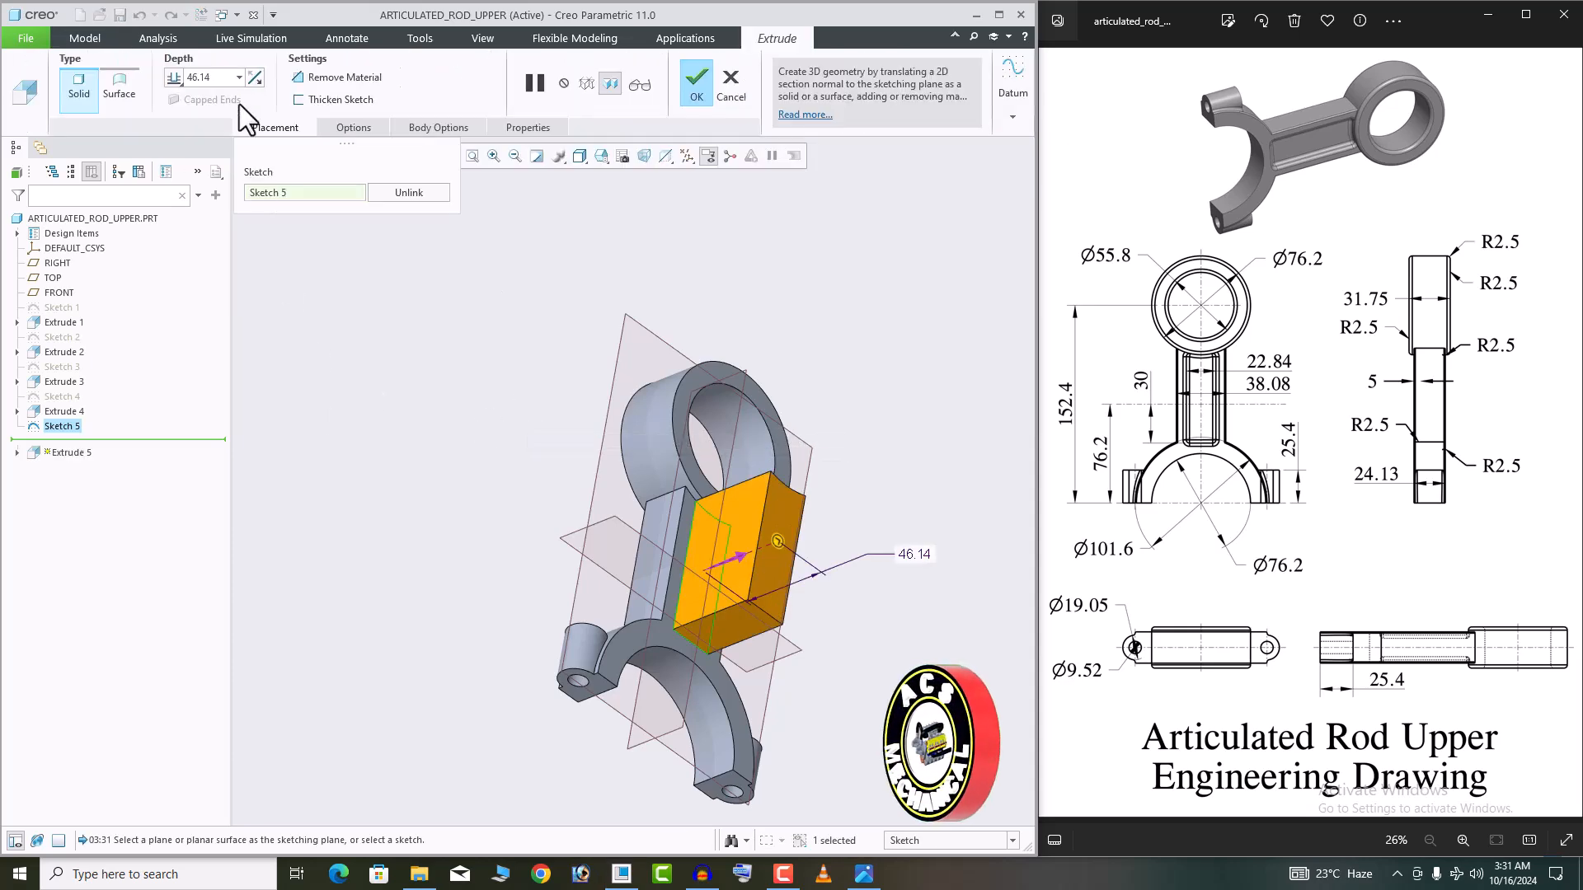
left_click(254, 78)
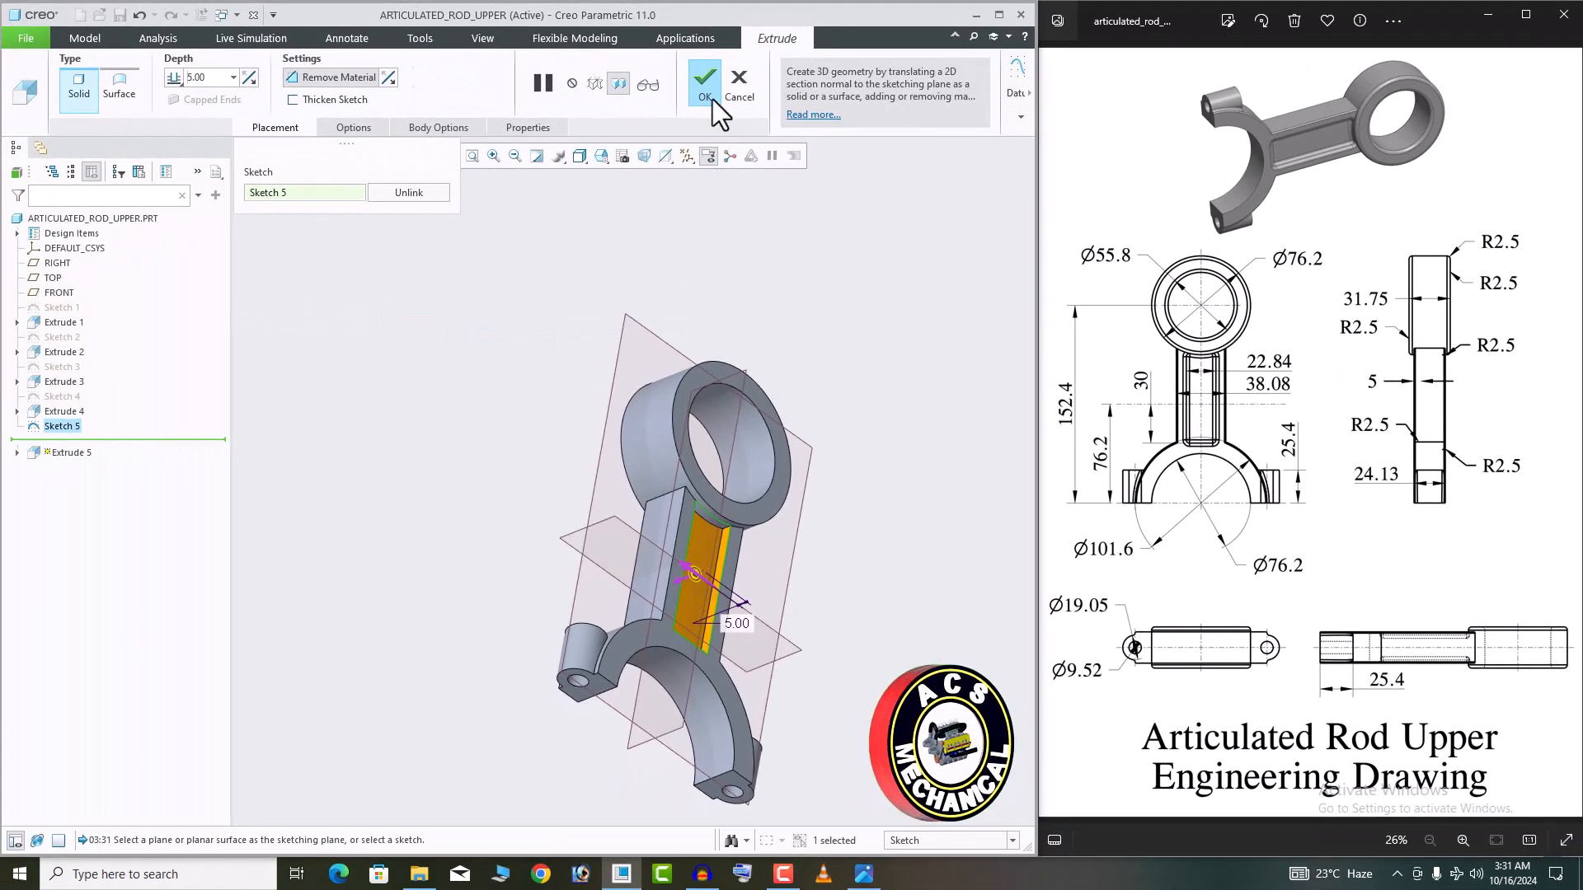
left_click(706, 83)
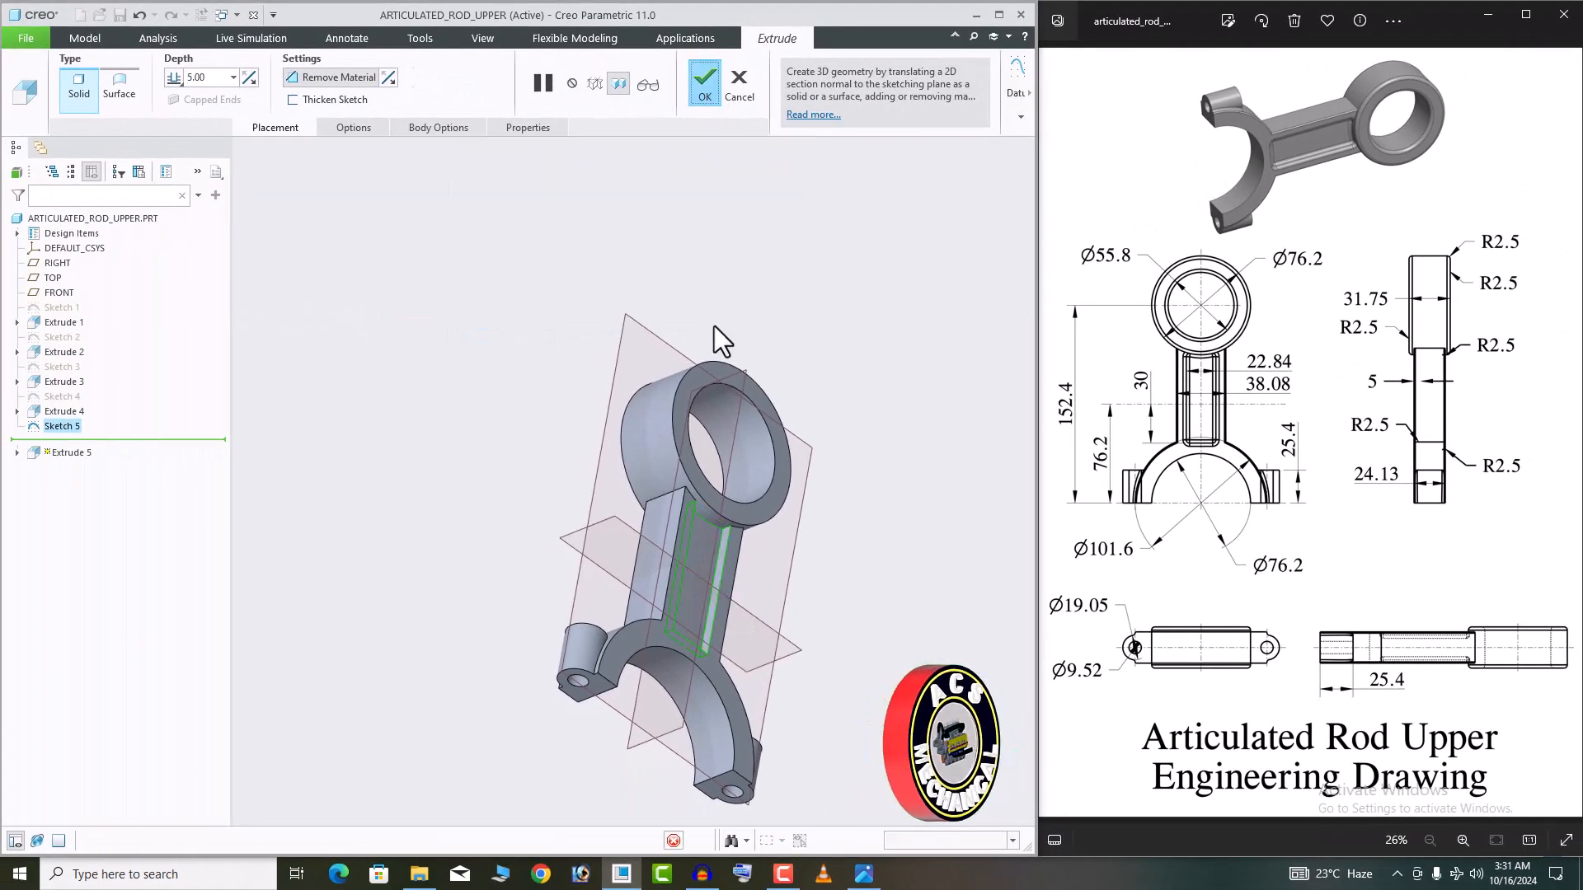
Mirror the pocket cut to the opposite face of the shank about the datum plane through the rod's mid-thickness
middle_click_drag(714, 325, 530, 530)
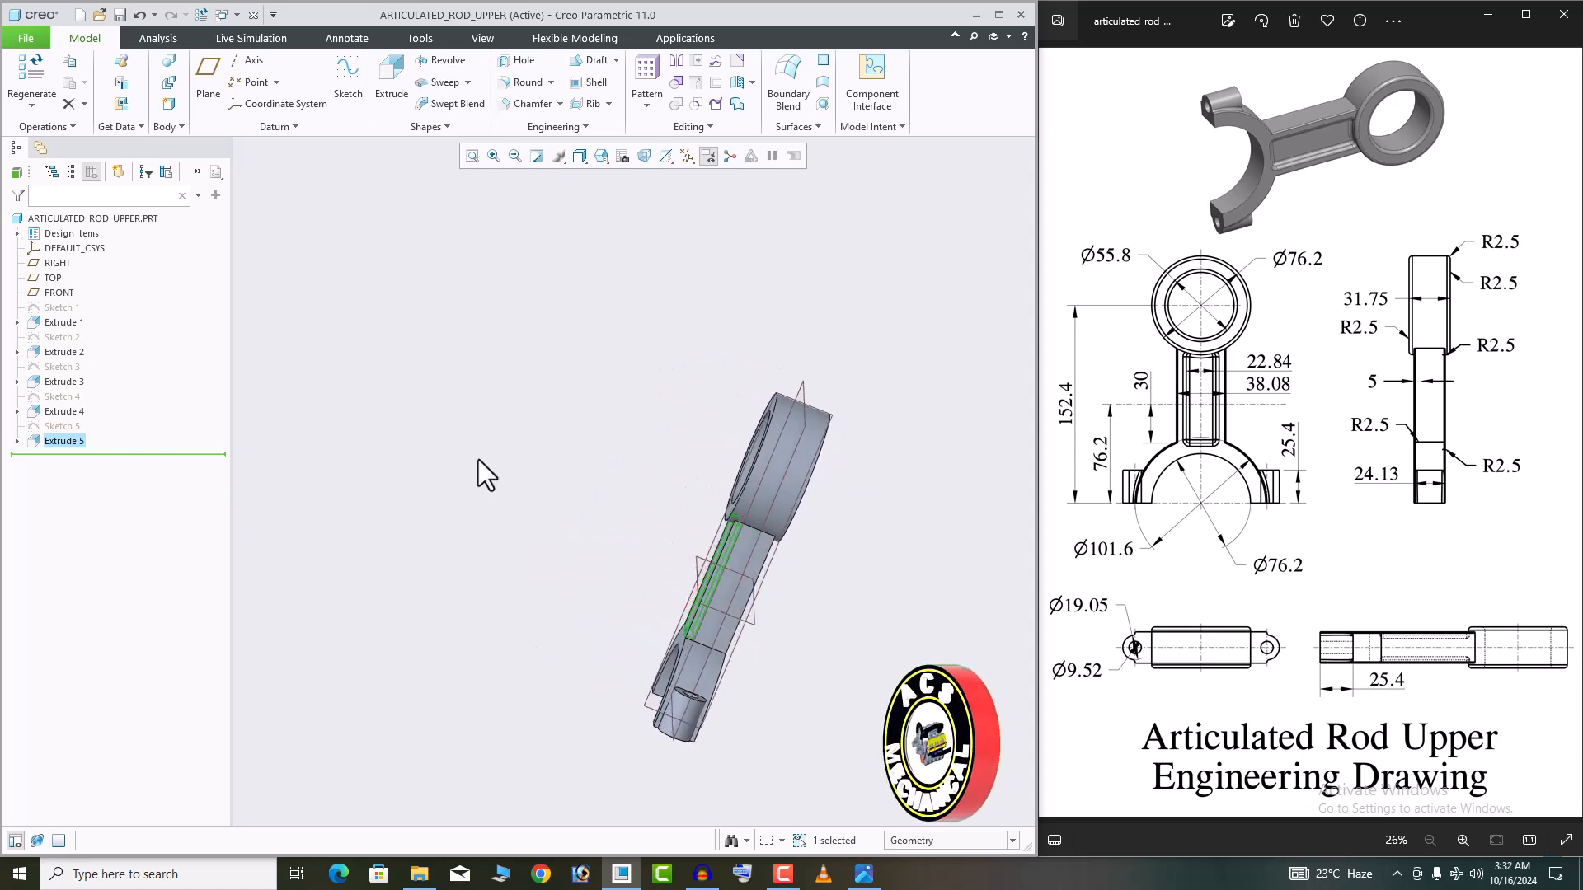
left_click(674, 60)
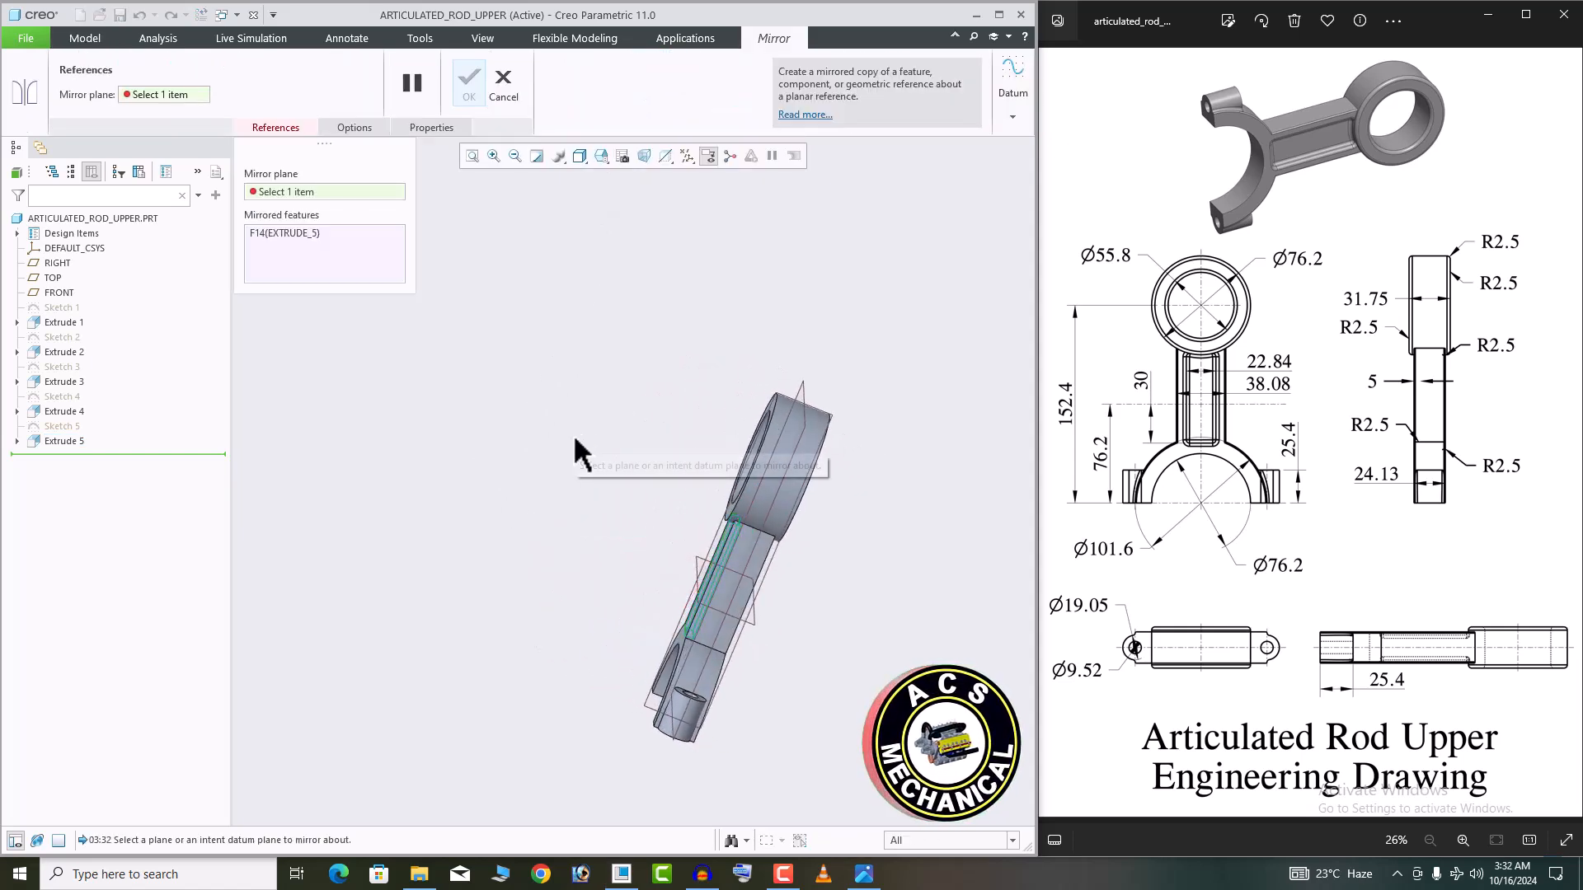
middle_click_drag(572, 433, 636, 413)
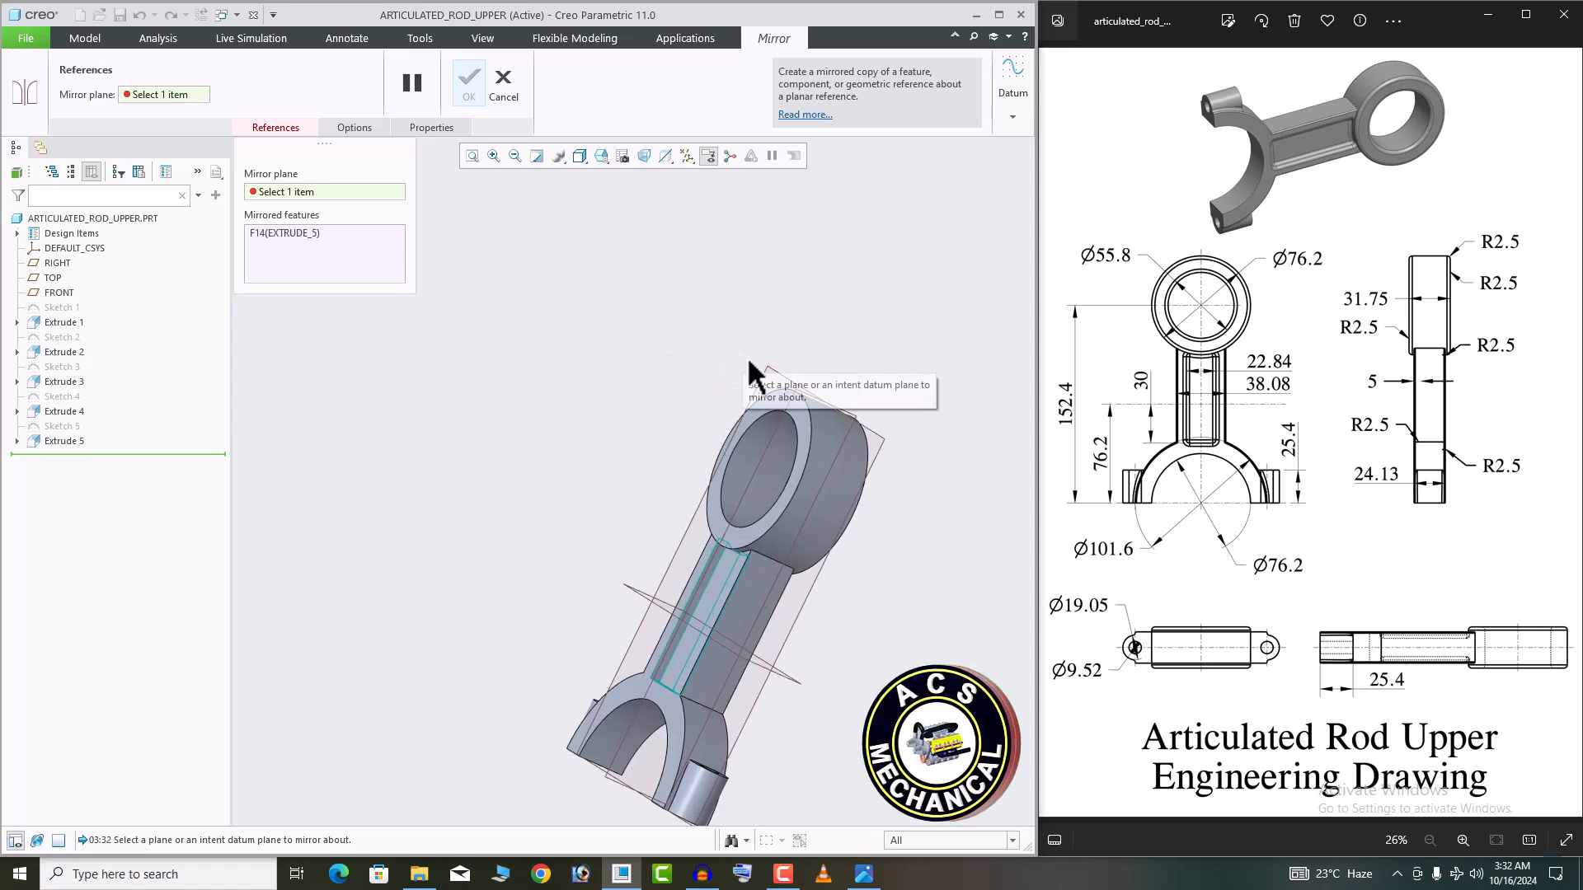
left_click(767, 379)
middle_click_drag(593, 487, 520, 427)
left_click(468, 82)
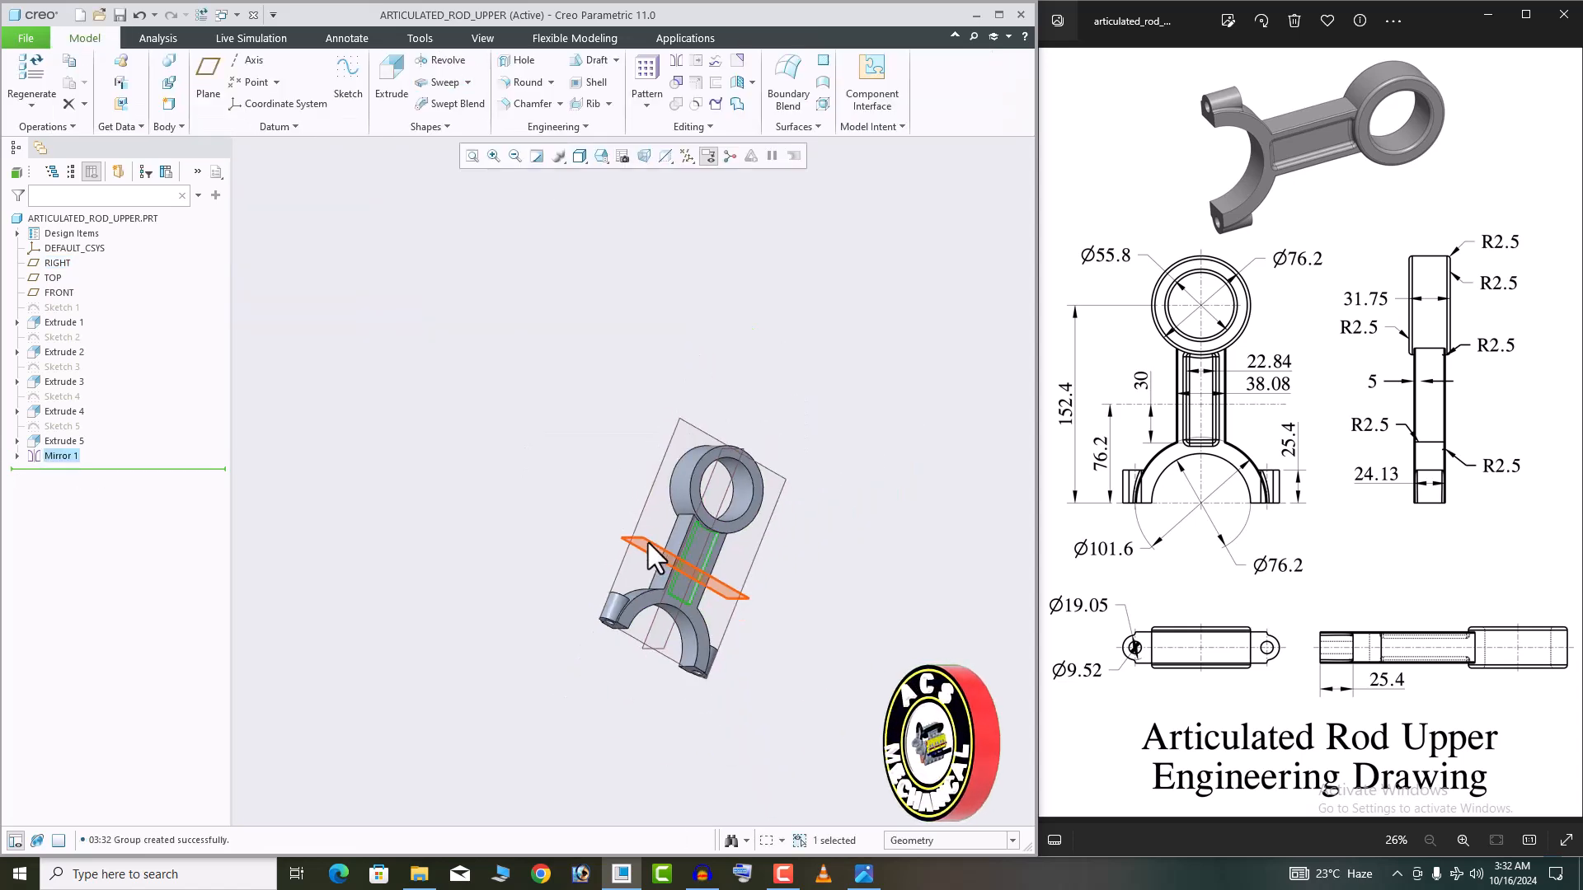
middle_click_drag(816, 577, 793, 625)
scroll(793, 625, "up", 2)
left_click(466, 457)
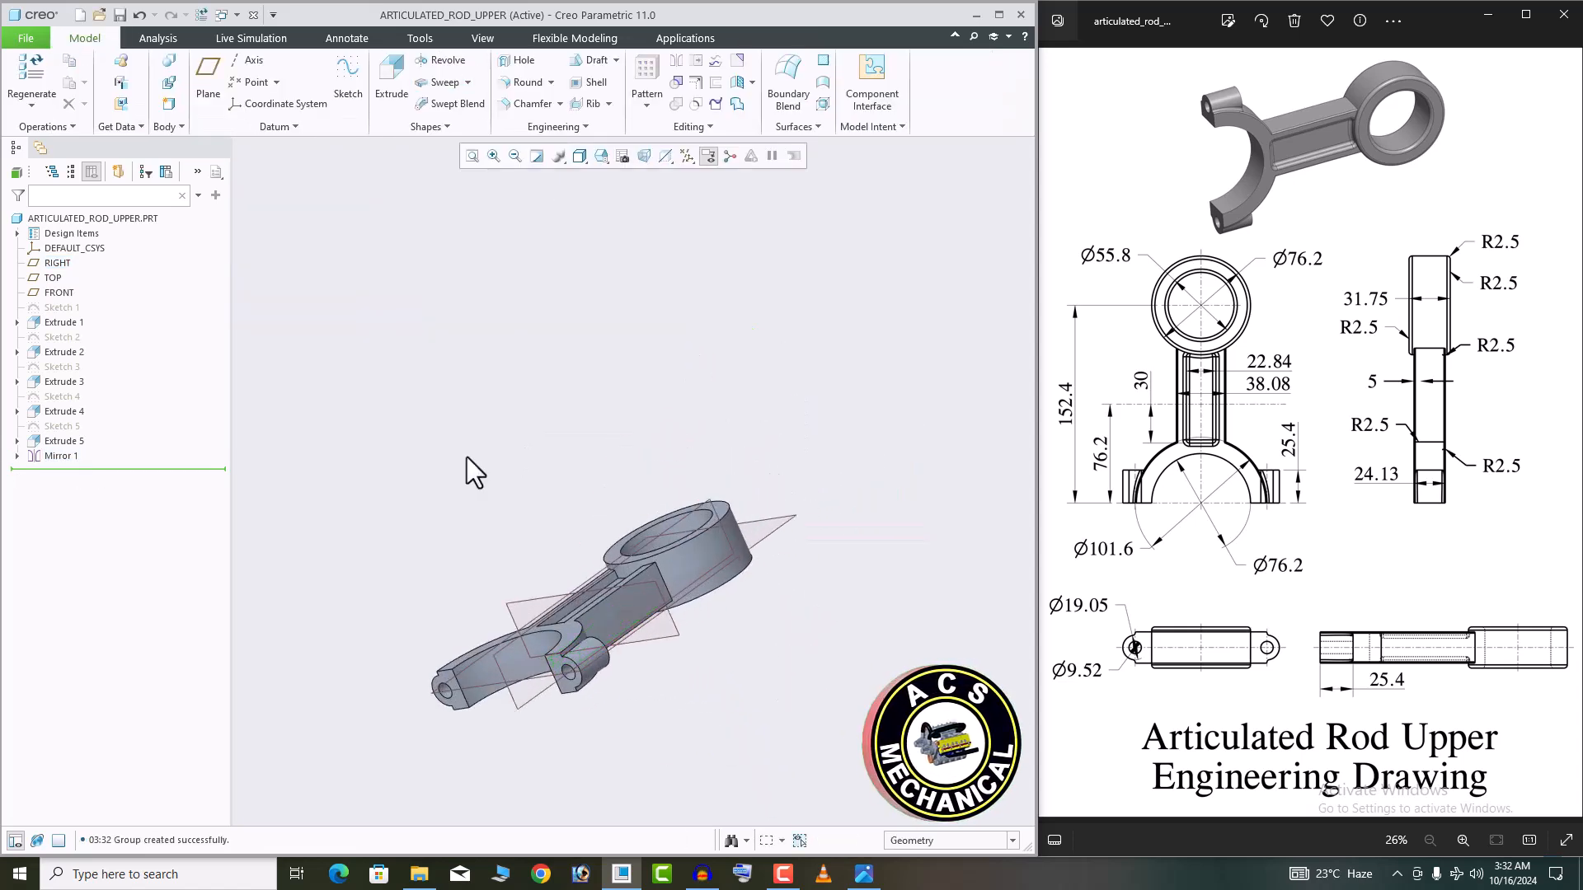
Start a circular round with a 2.5 radius and apply it to the ring's outer and inner edges on one face
left_click(523, 82)
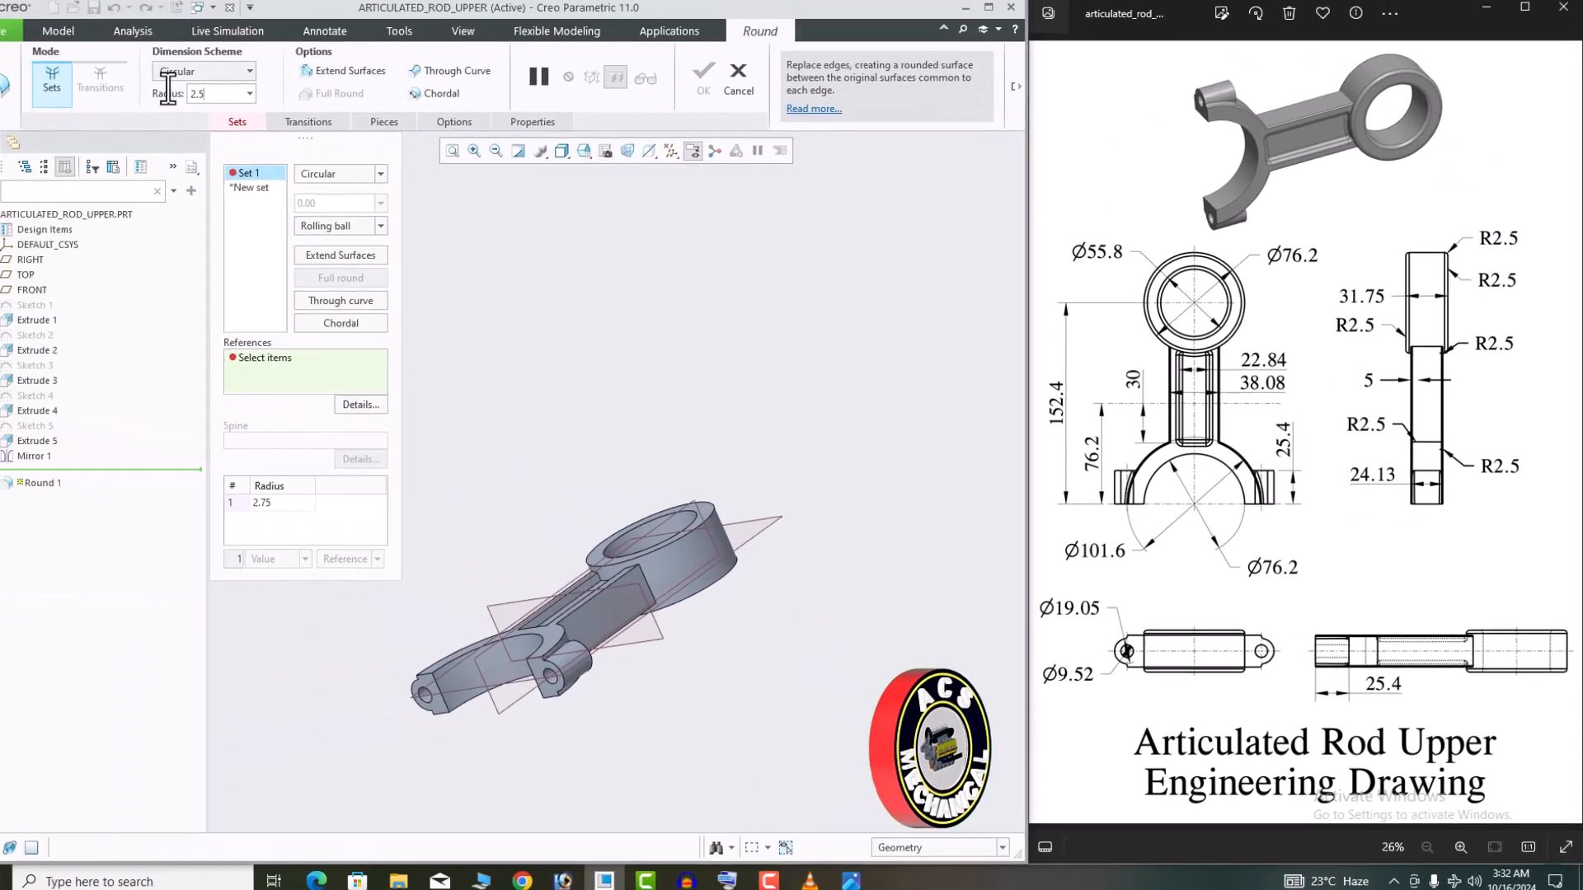
middle_click_drag(619, 518, 620, 601)
scroll(759, 443, "down", 3)
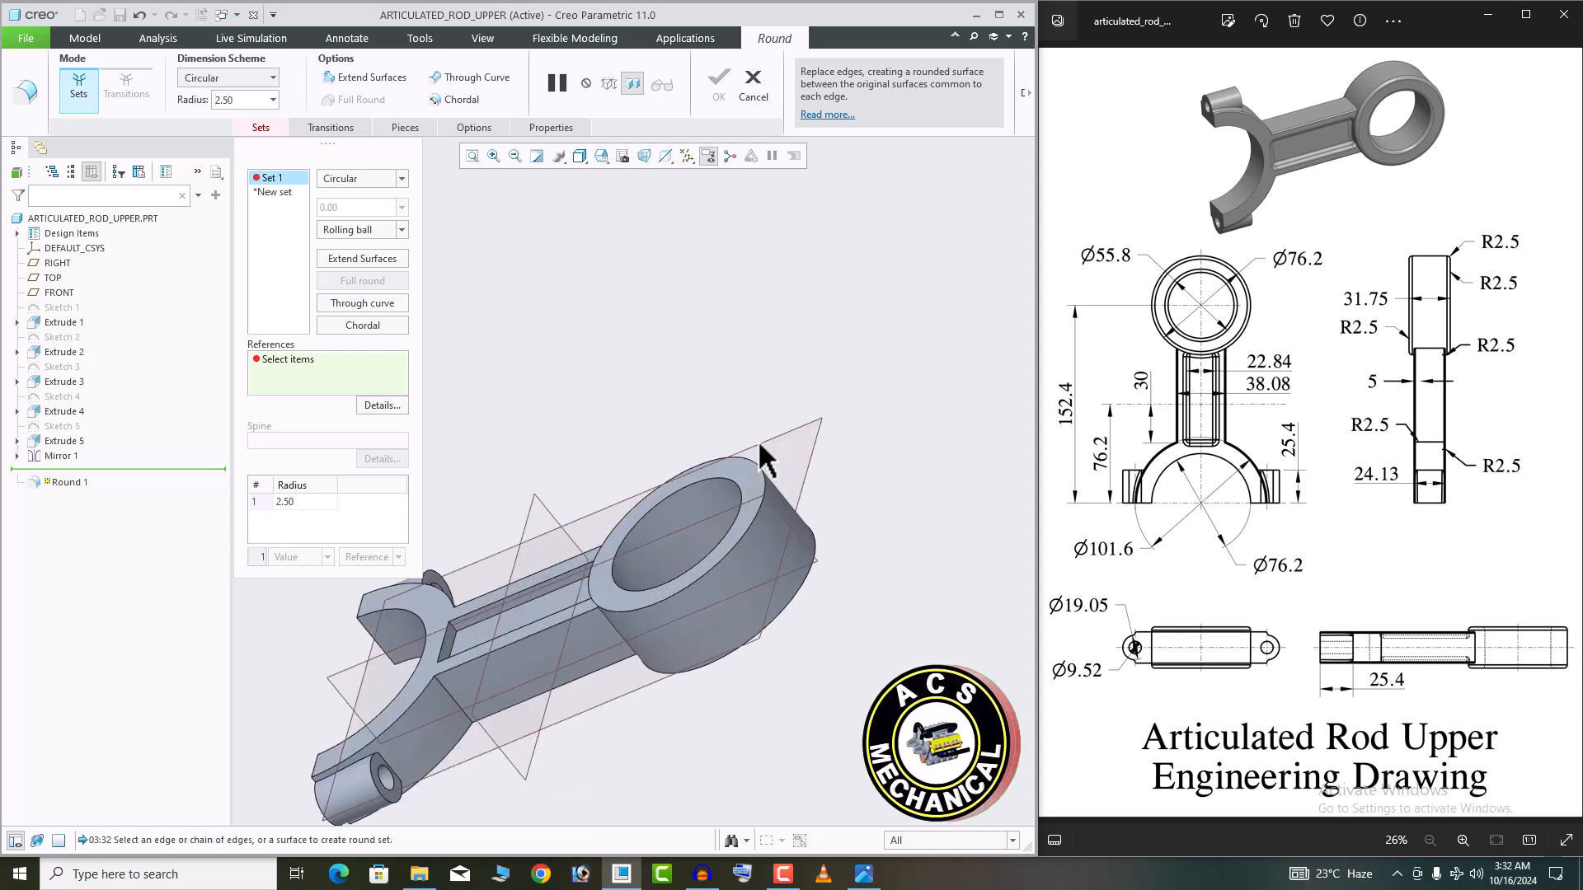
left_click(739, 493)
left_click(762, 505)
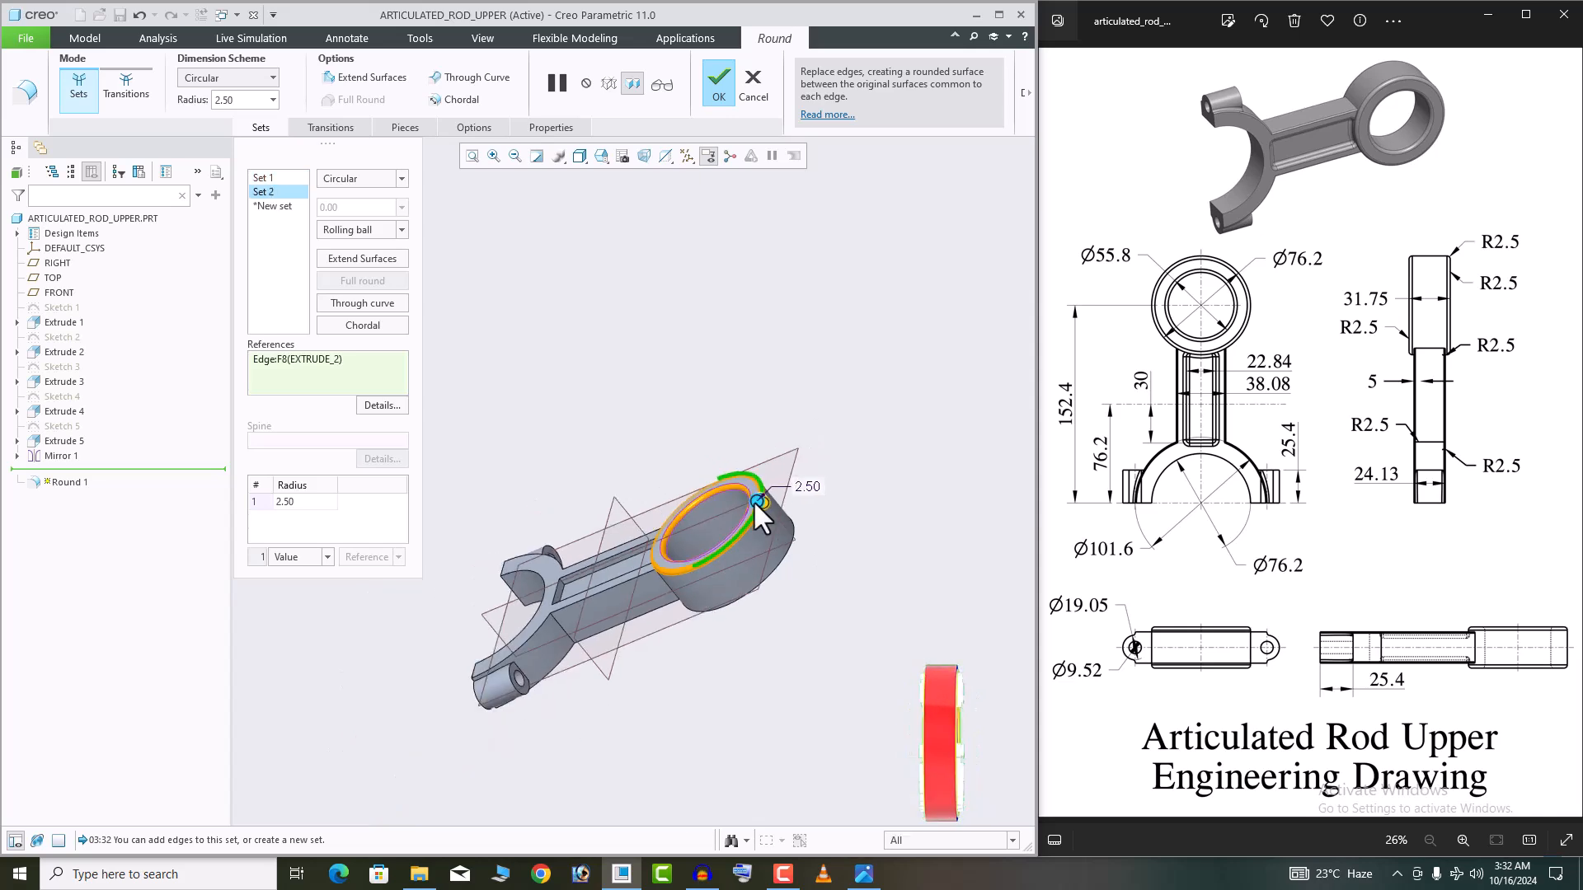
Add the edges of the shank pocket on the same face to the 2.5 radius round
scroll(585, 594, "down", 5)
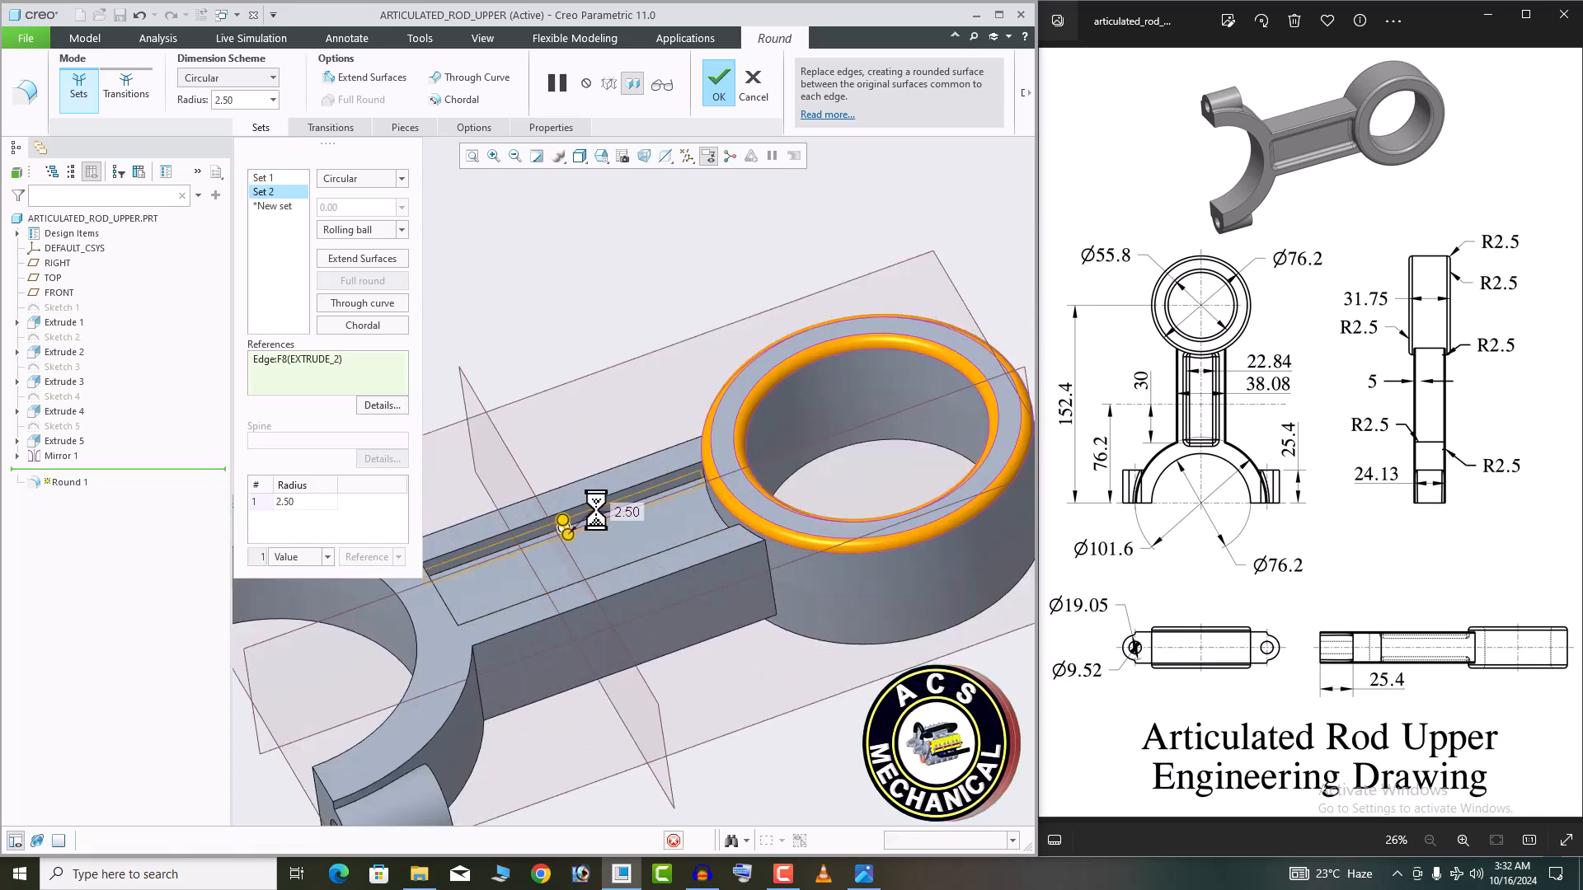
middle_click_drag(687, 528, 817, 718)
scroll(710, 526, "down", 4)
scroll(657, 528, "up", 1)
scroll(709, 568, "up", 3)
left_click(576, 706)
scroll(592, 670, "up", 3)
scroll(635, 374, "down", 3)
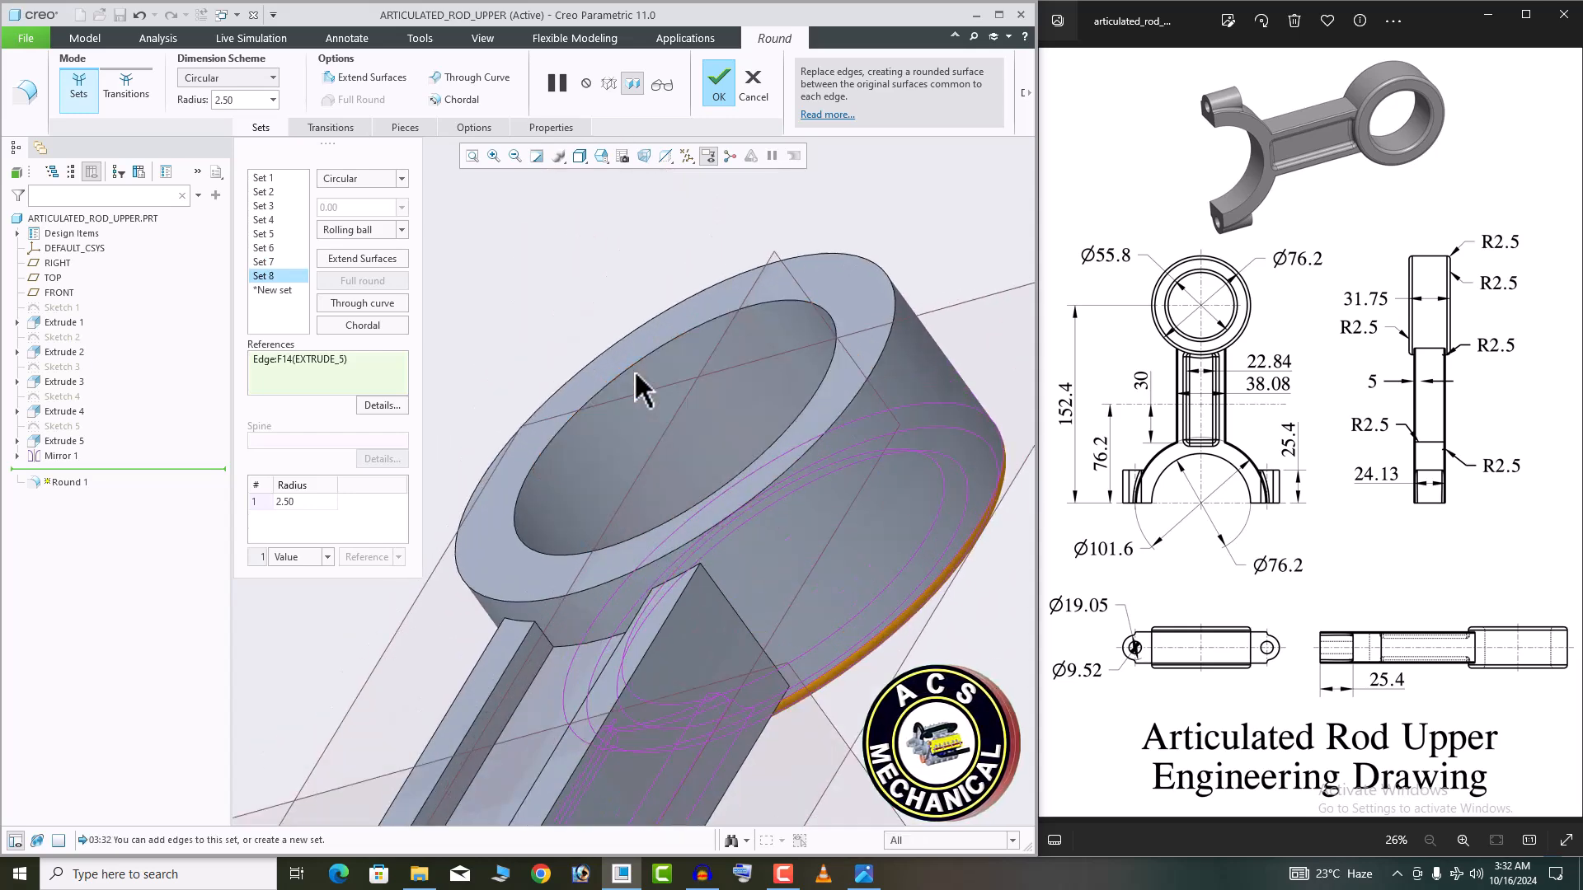
Apply the 2.5 radius round to the ring's outer and inner edges on the opposite face
left_click(768, 498)
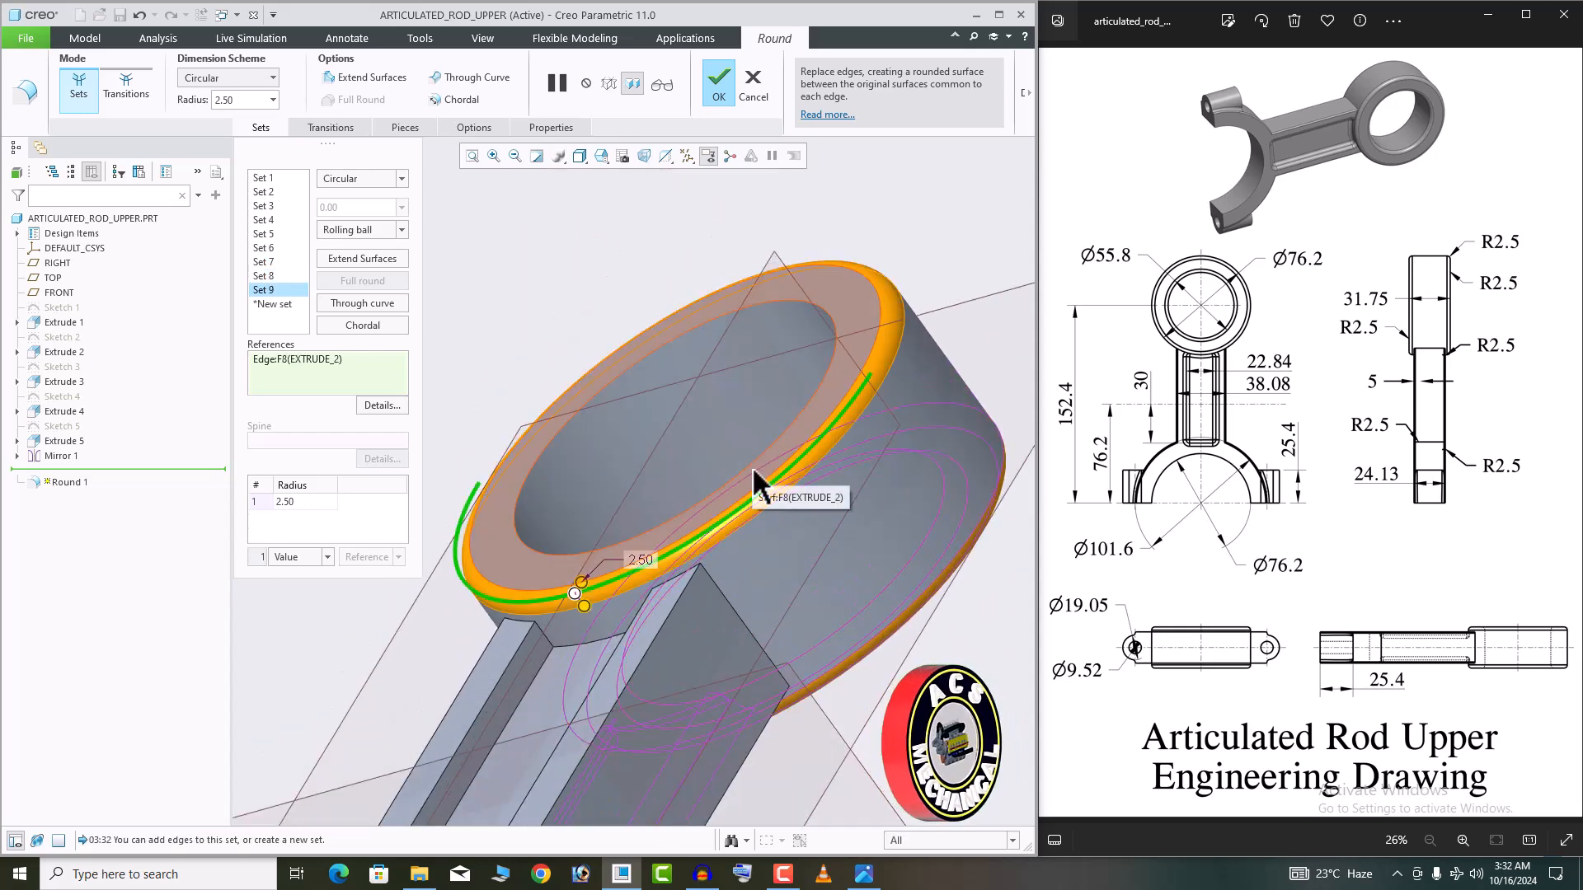
scroll(654, 527, "up", 4)
middle_click_drag(656, 529, 685, 542)
scroll(626, 533, "down", 4)
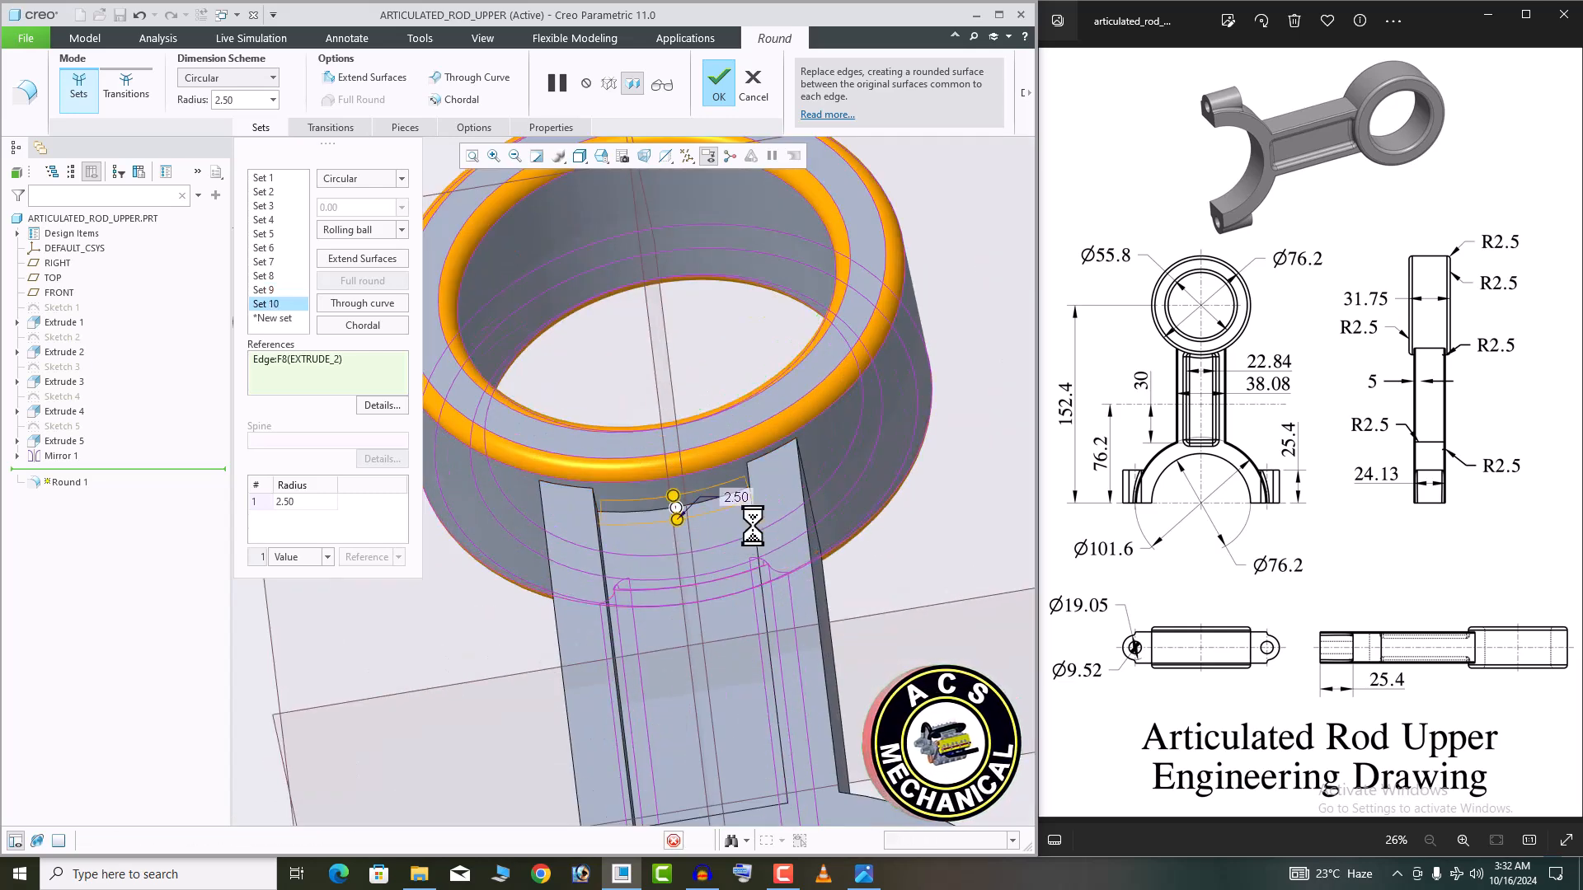
Add the ring-end and long side edges of the second shank pocket to the 2.5 radius round
middle_click_drag(746, 528, 807, 538)
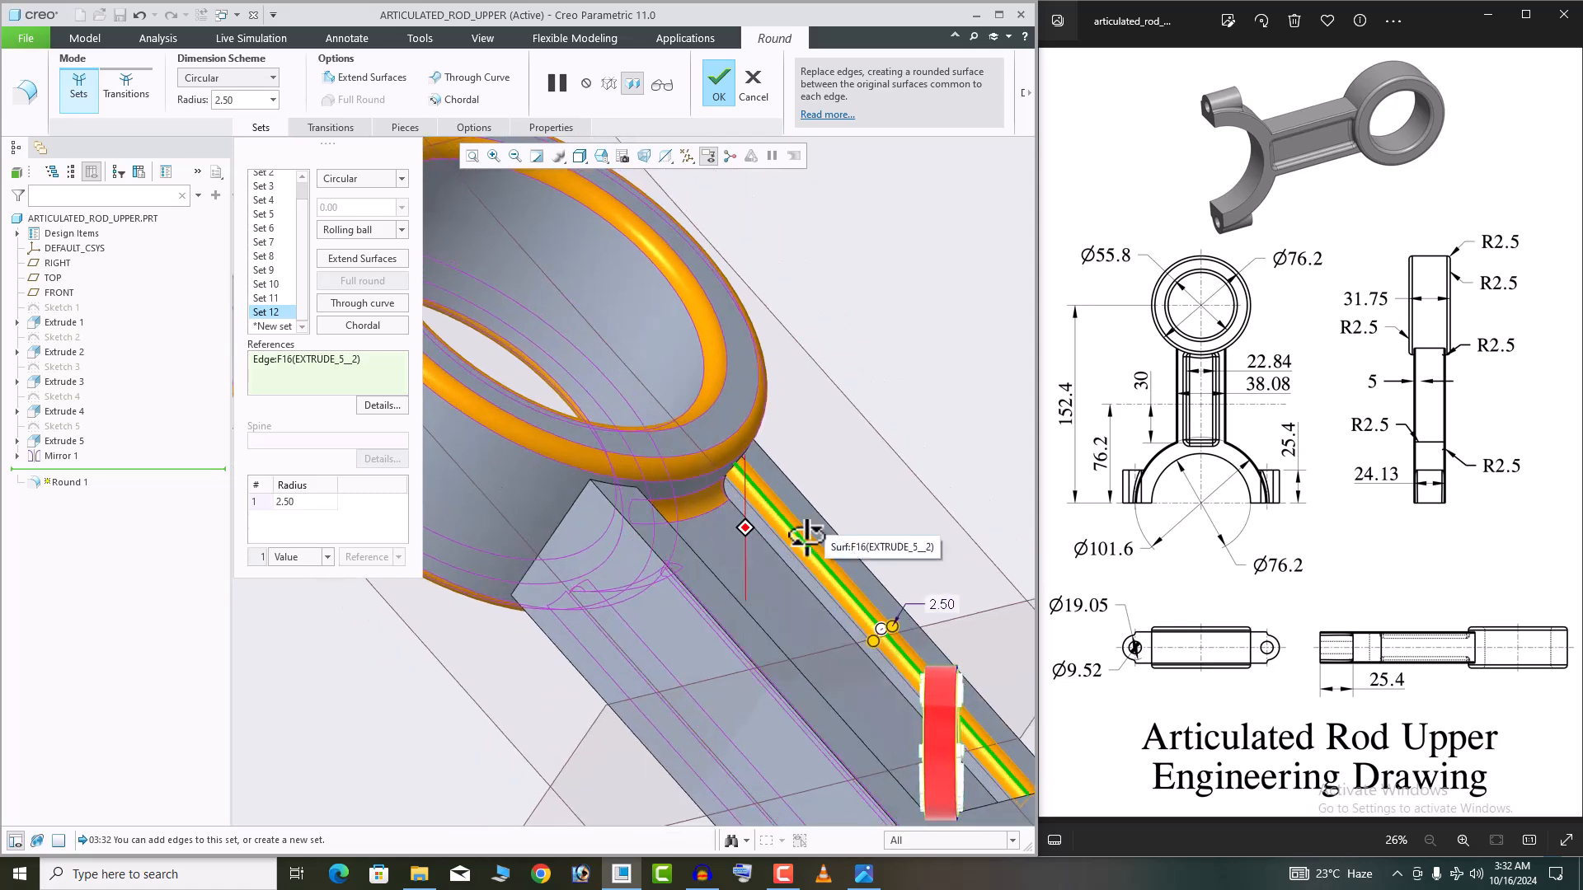
left_click(774, 552)
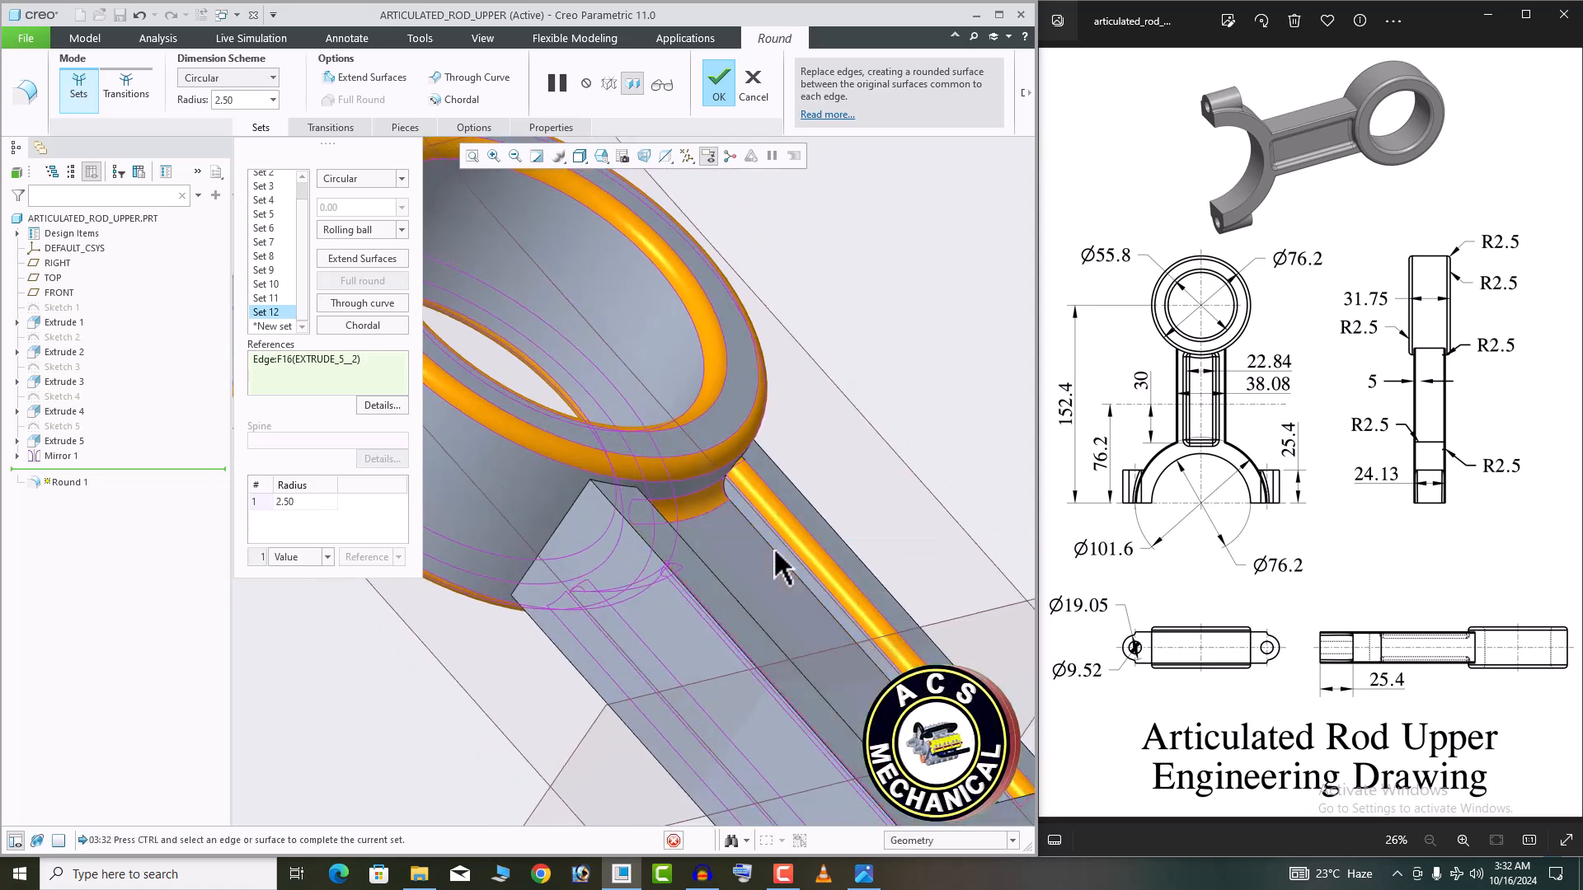
left_click(775, 552)
scroll(775, 551, "up", 2)
middle_click_drag(716, 567, 635, 576)
scroll(654, 607, "down", 3)
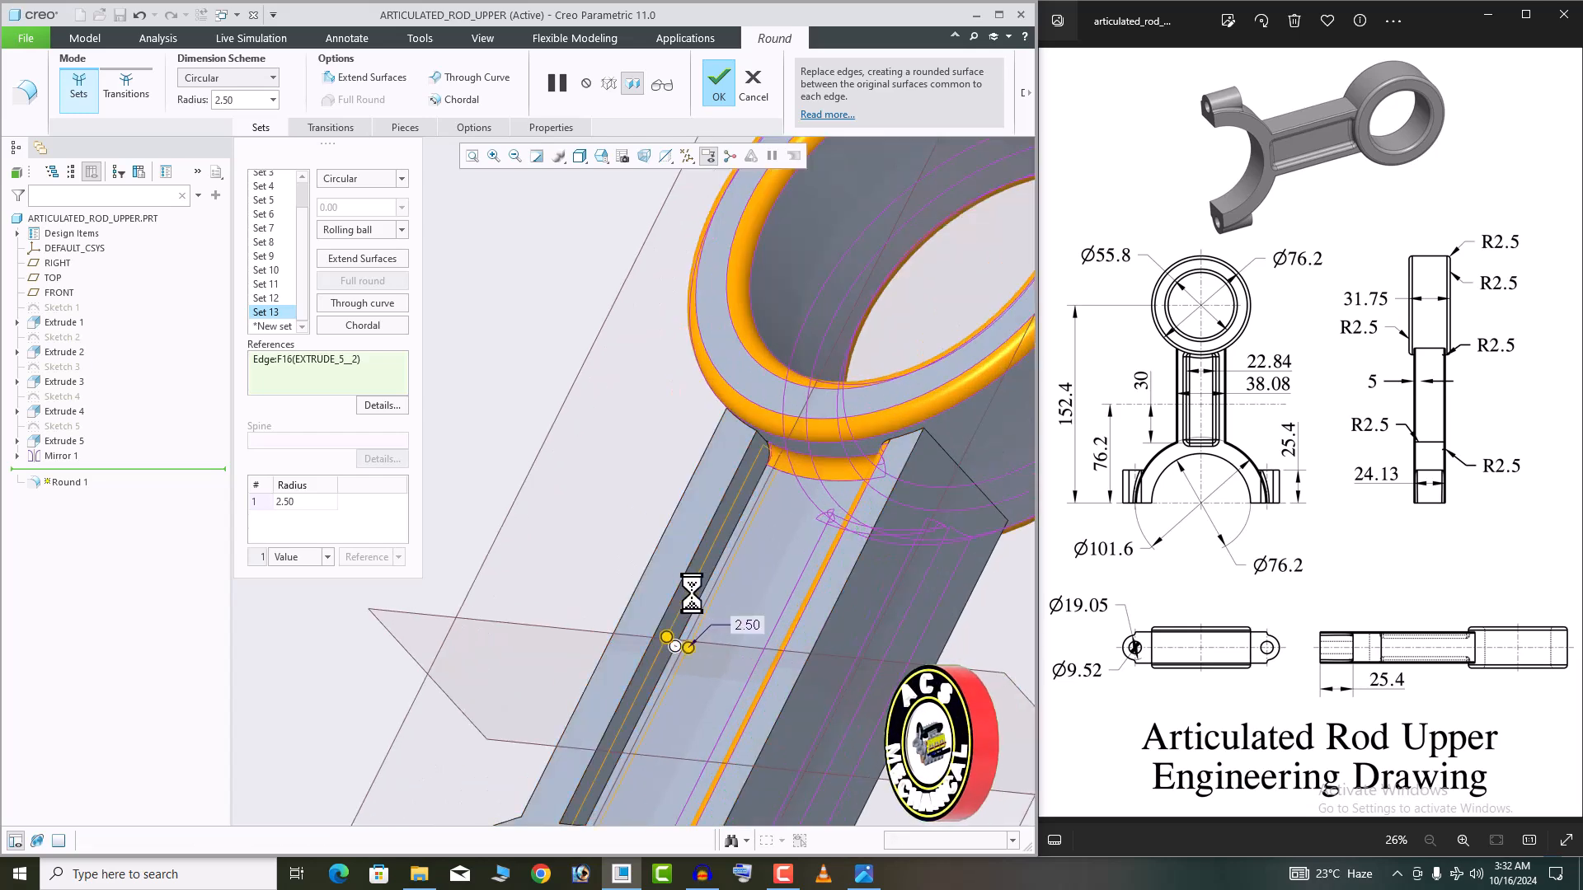
scroll(675, 577, "up", 3)
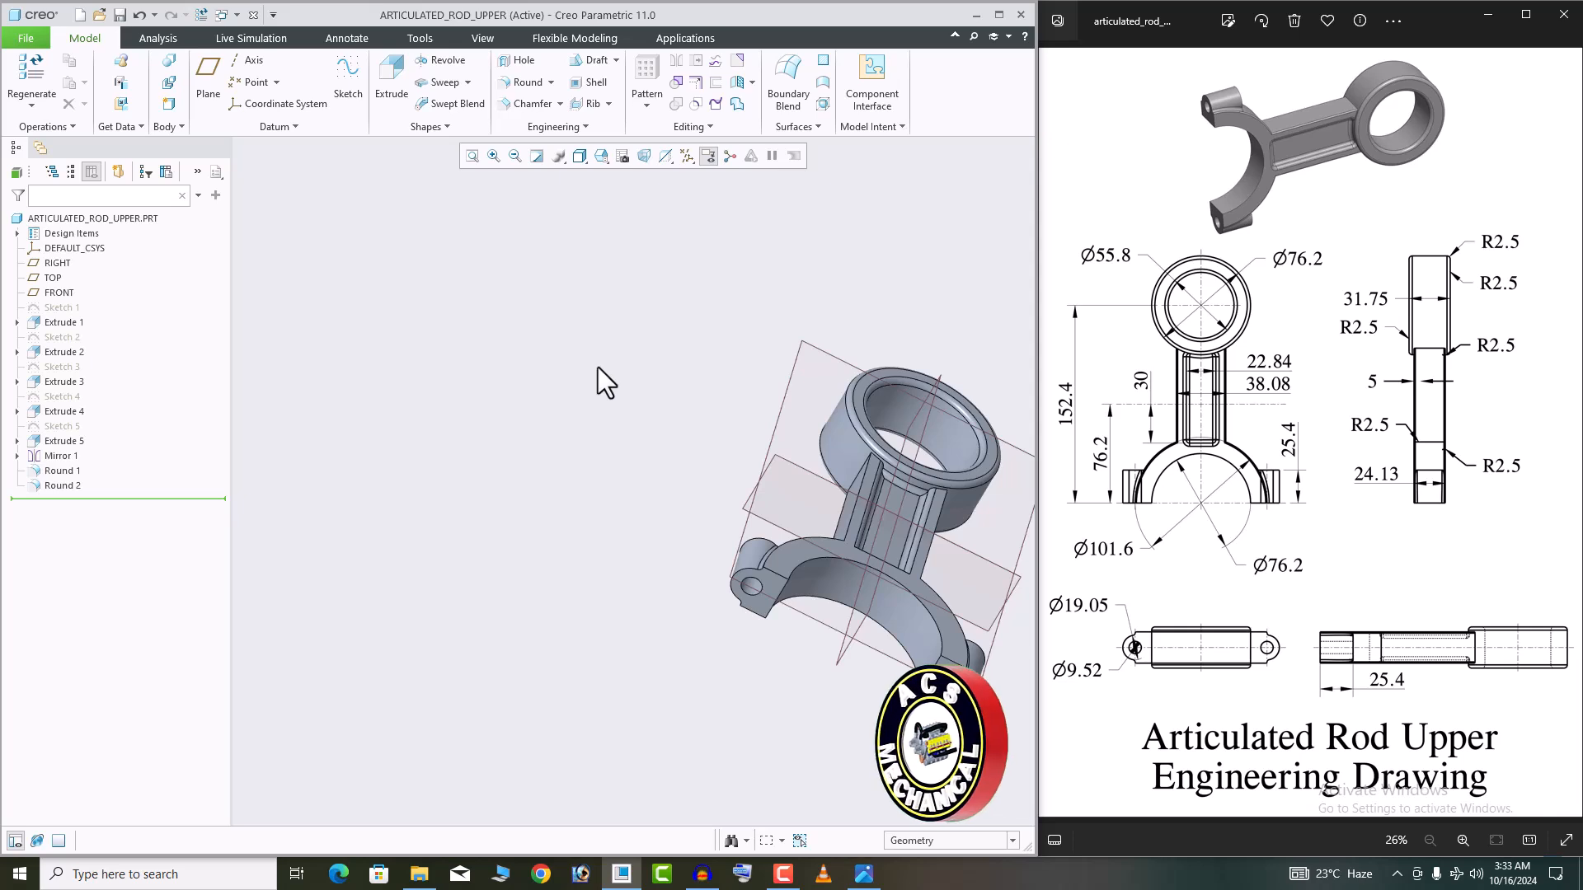
Start another circular round with a radius of 1 and apply it to the long outer edges of the shank
left_click(522, 81)
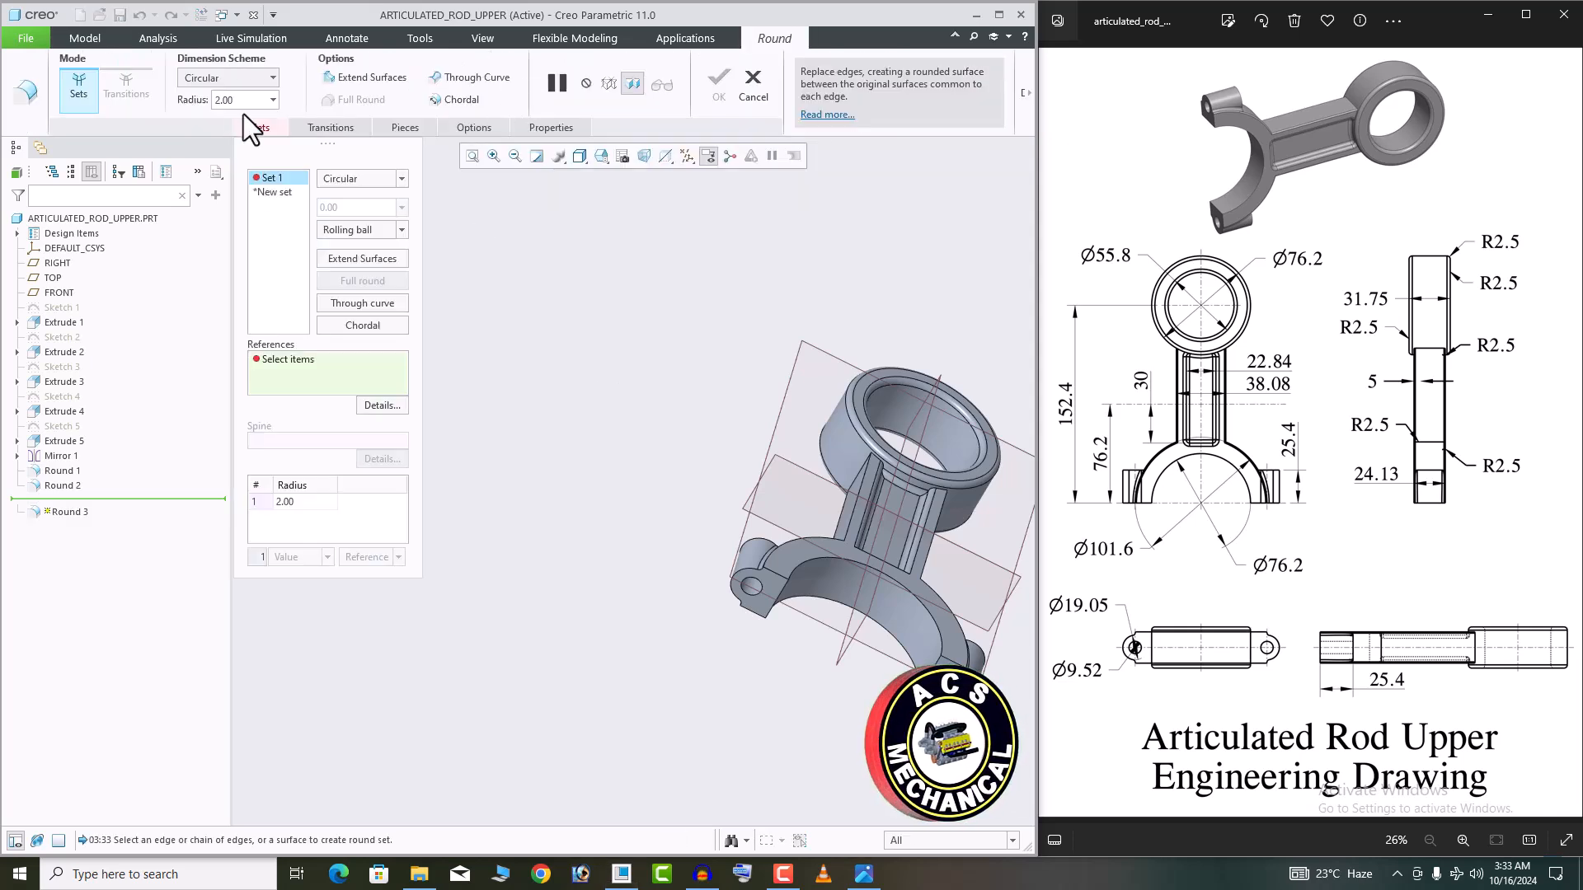
type("1")
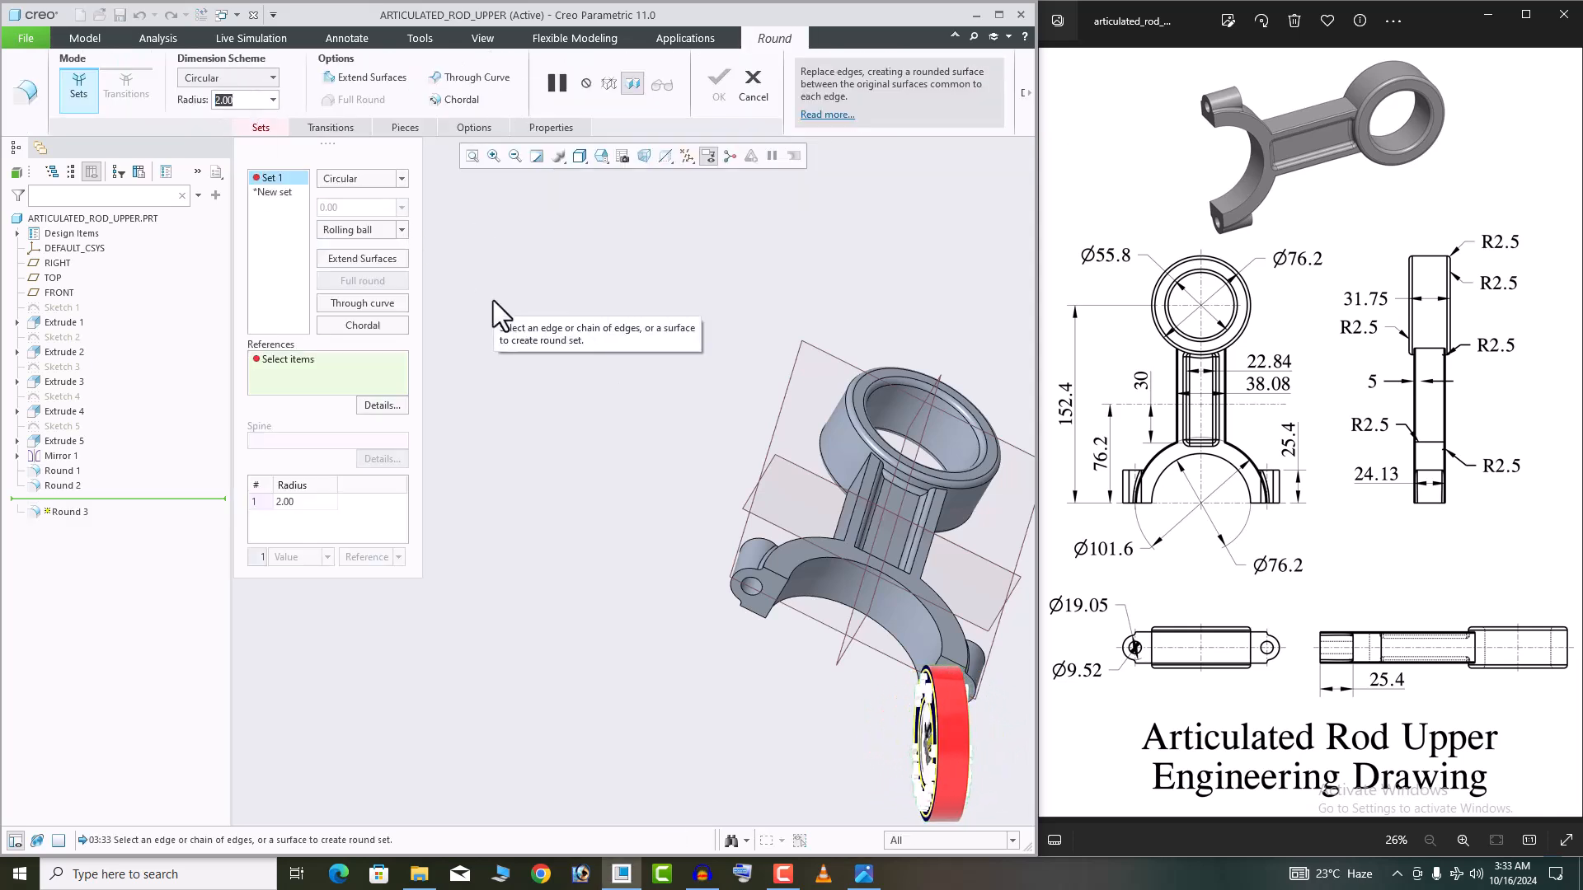
key("Return")
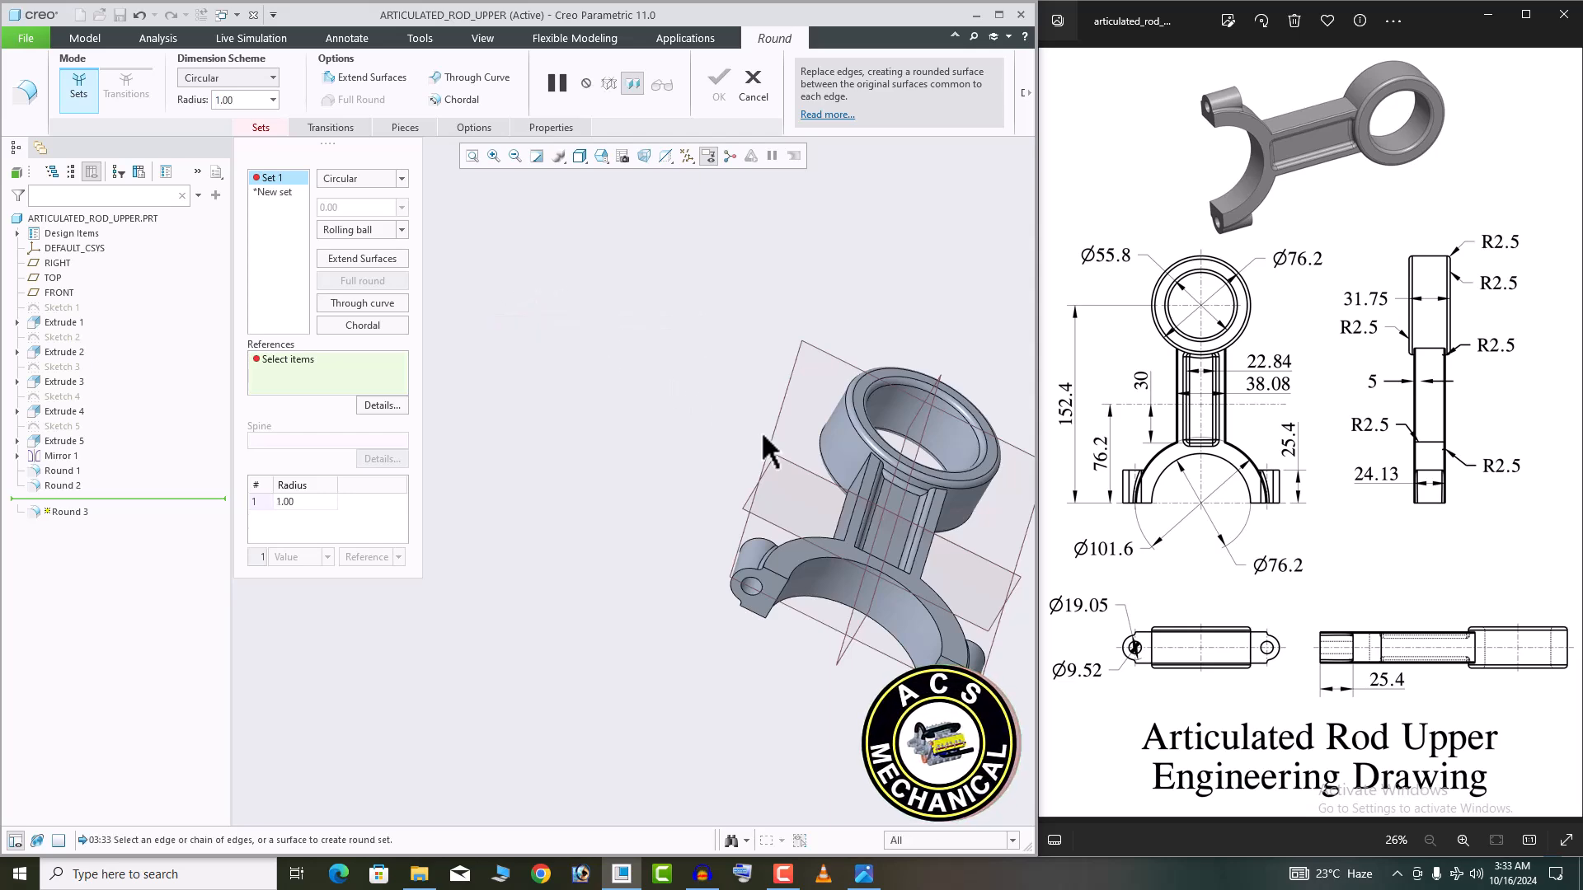
scroll(930, 525, "down", 3)
mouse_move(930, 526)
middle_mouse_down()
mouse_move(887, 626)
mouse_move(660, 582)
middle_mouse_up()
scroll(790, 493, "up", 3)
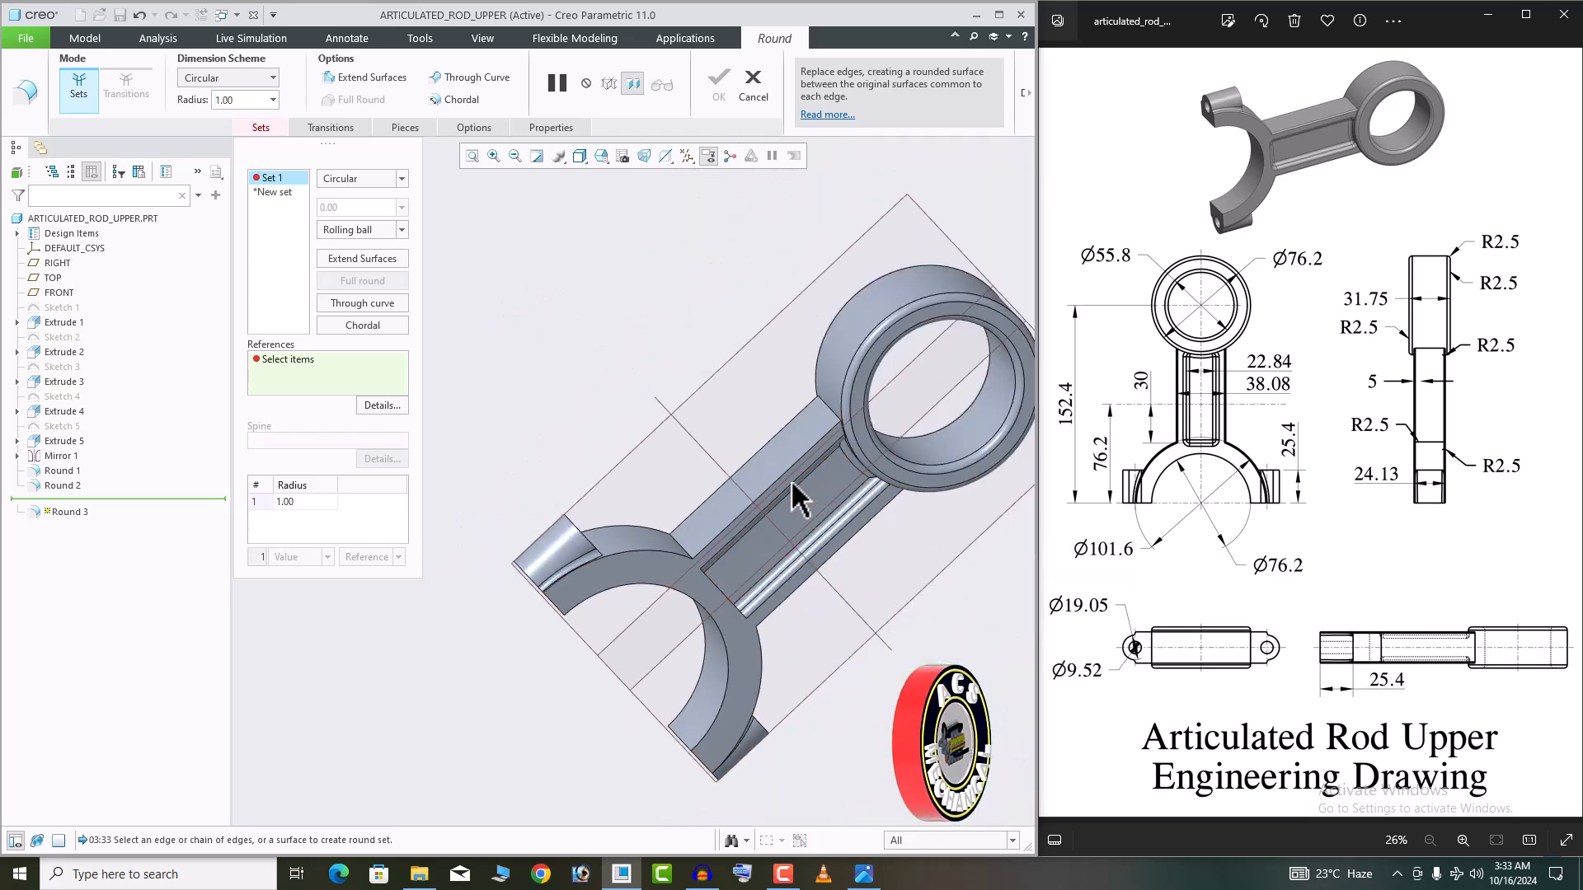
left_click(796, 476)
middle_click_drag(796, 477, 650, 419)
left_click(811, 464)
left_click(741, 422)
scroll(817, 543, "down", 3)
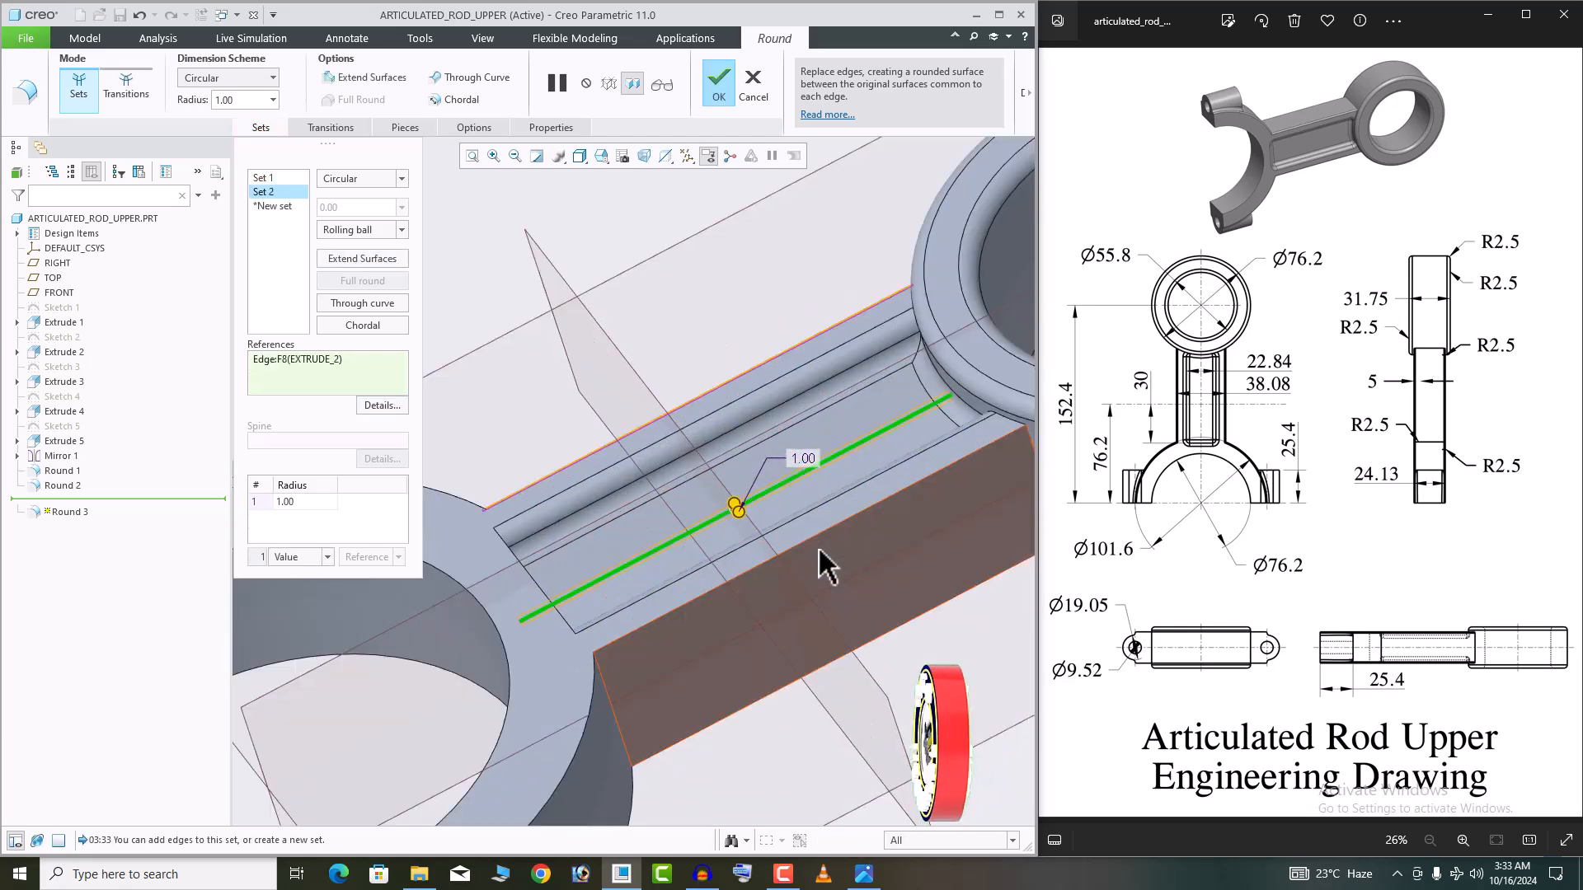
left_click(825, 544)
middle_click_drag(682, 470, 753, 483)
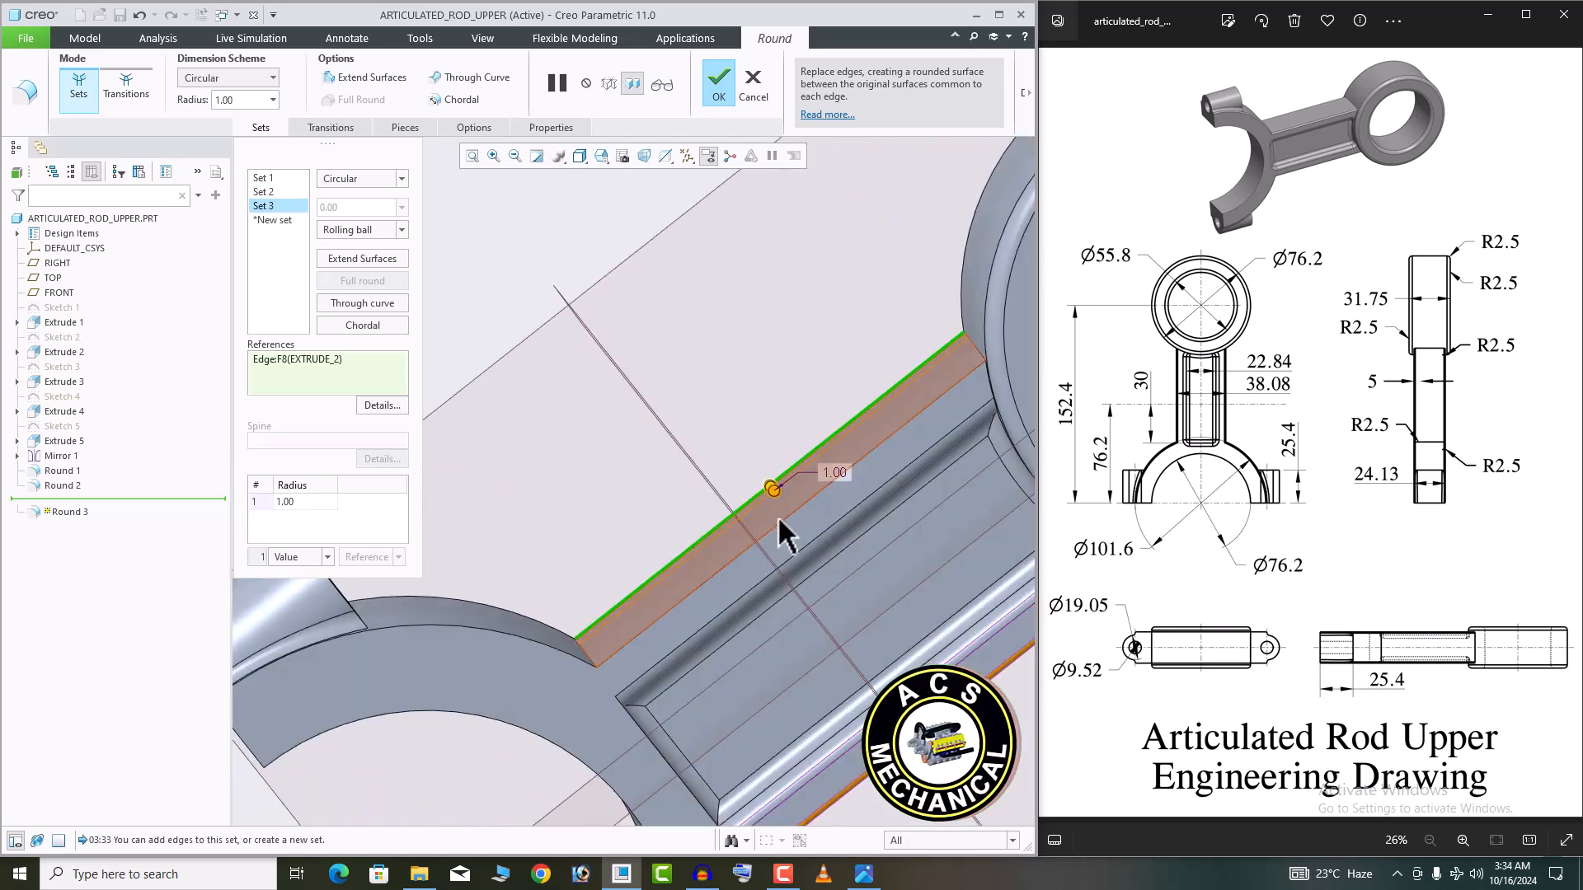
Add the first outer arc edges of the fork beside the shank to the radius 1 round
left_click(561, 649)
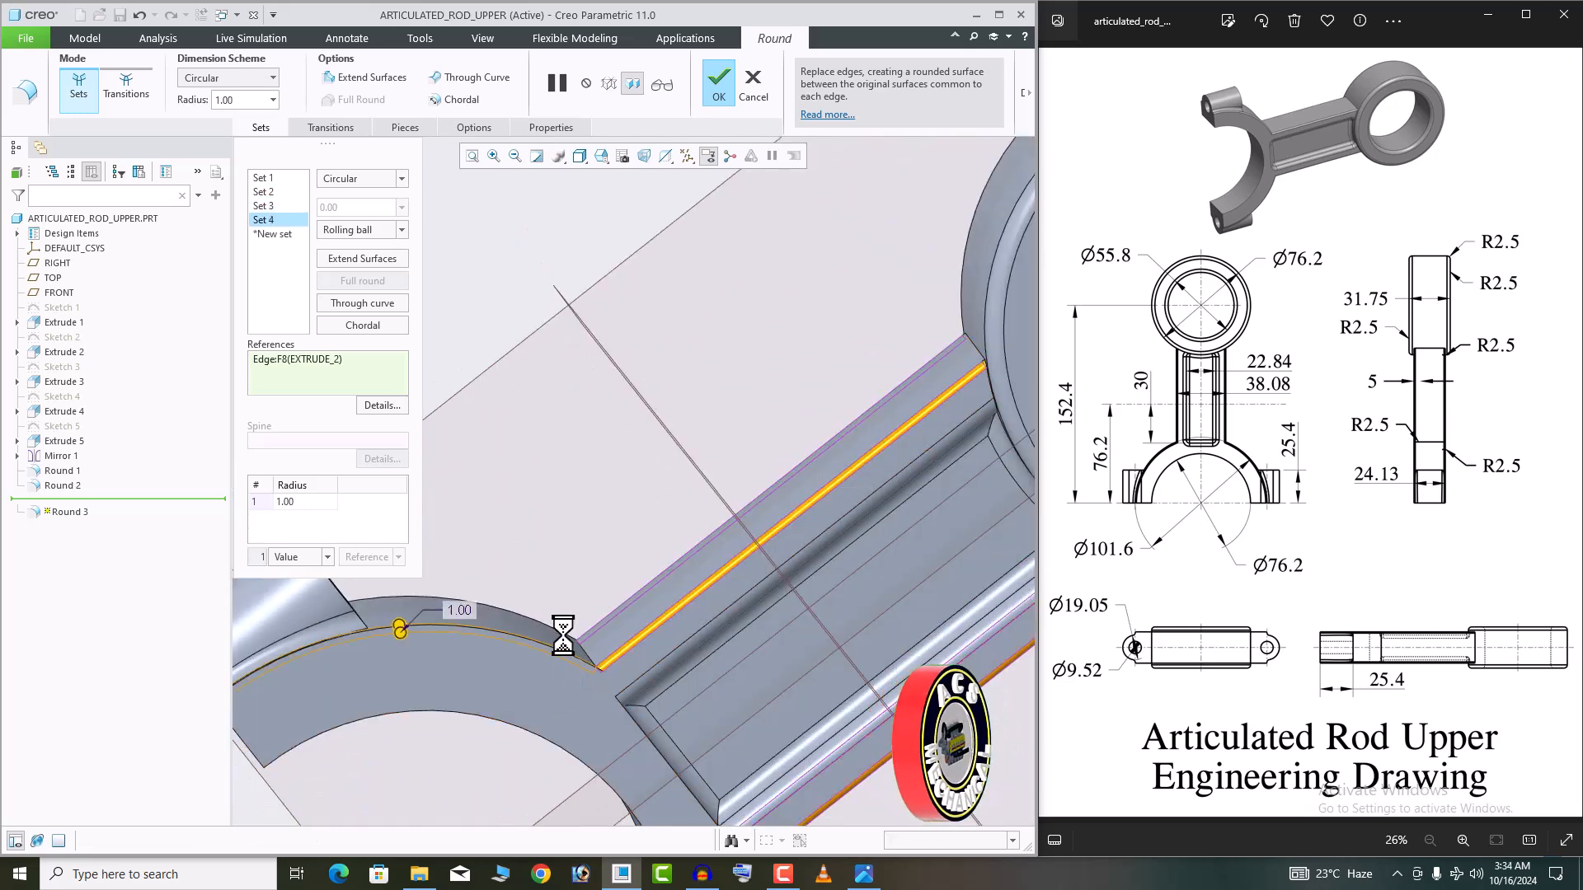
scroll(566, 644, "up", 2)
middle_click_drag(567, 646, 553, 683)
scroll(552, 683, "down", 3)
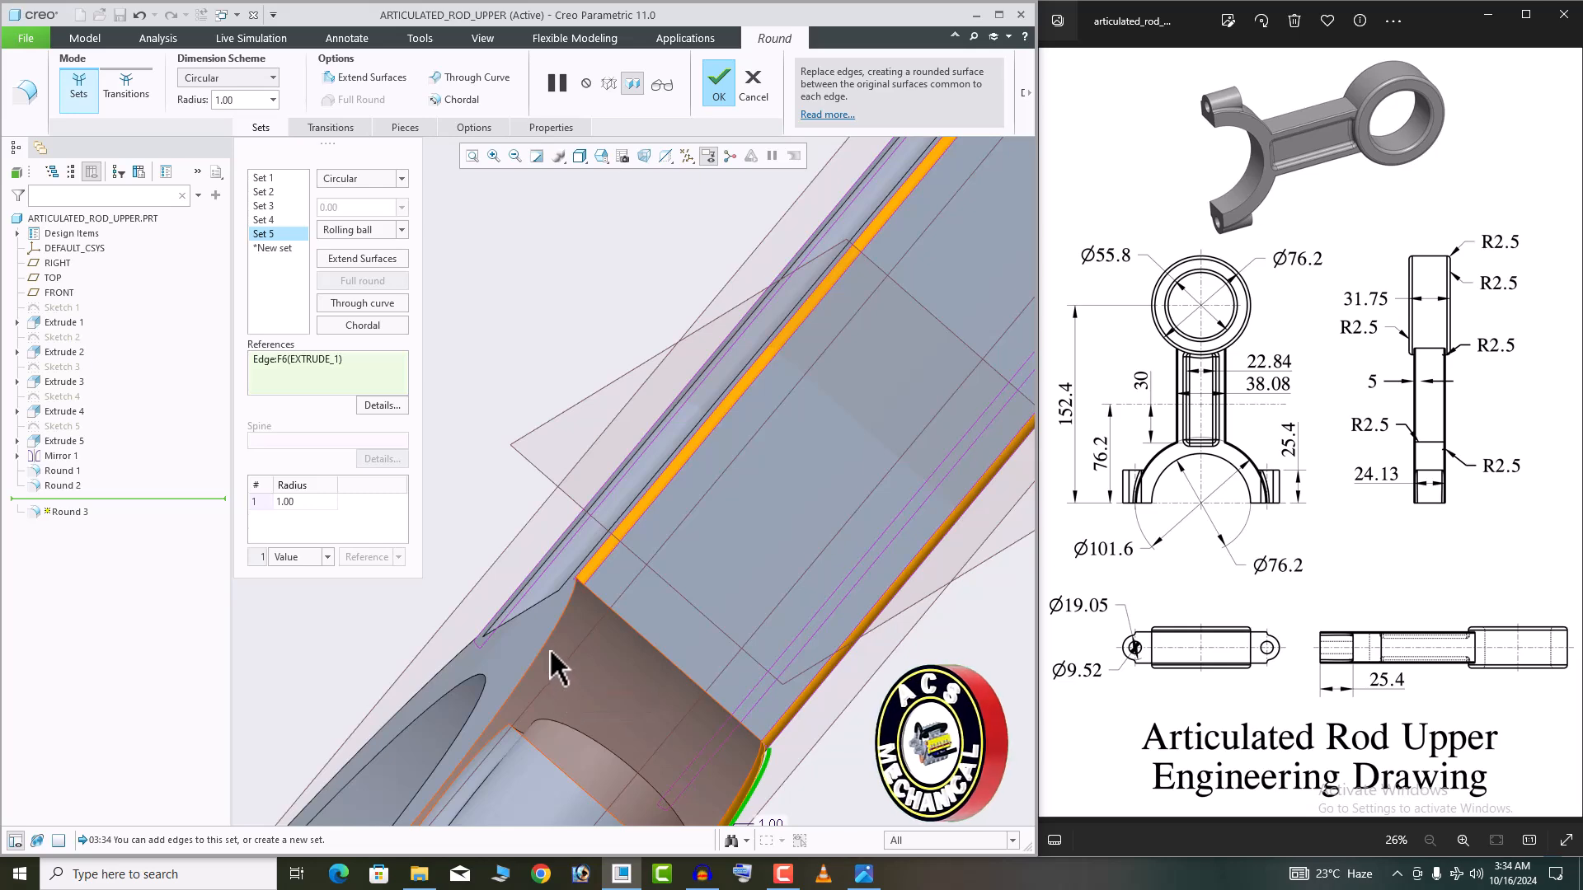
left_click(551, 660)
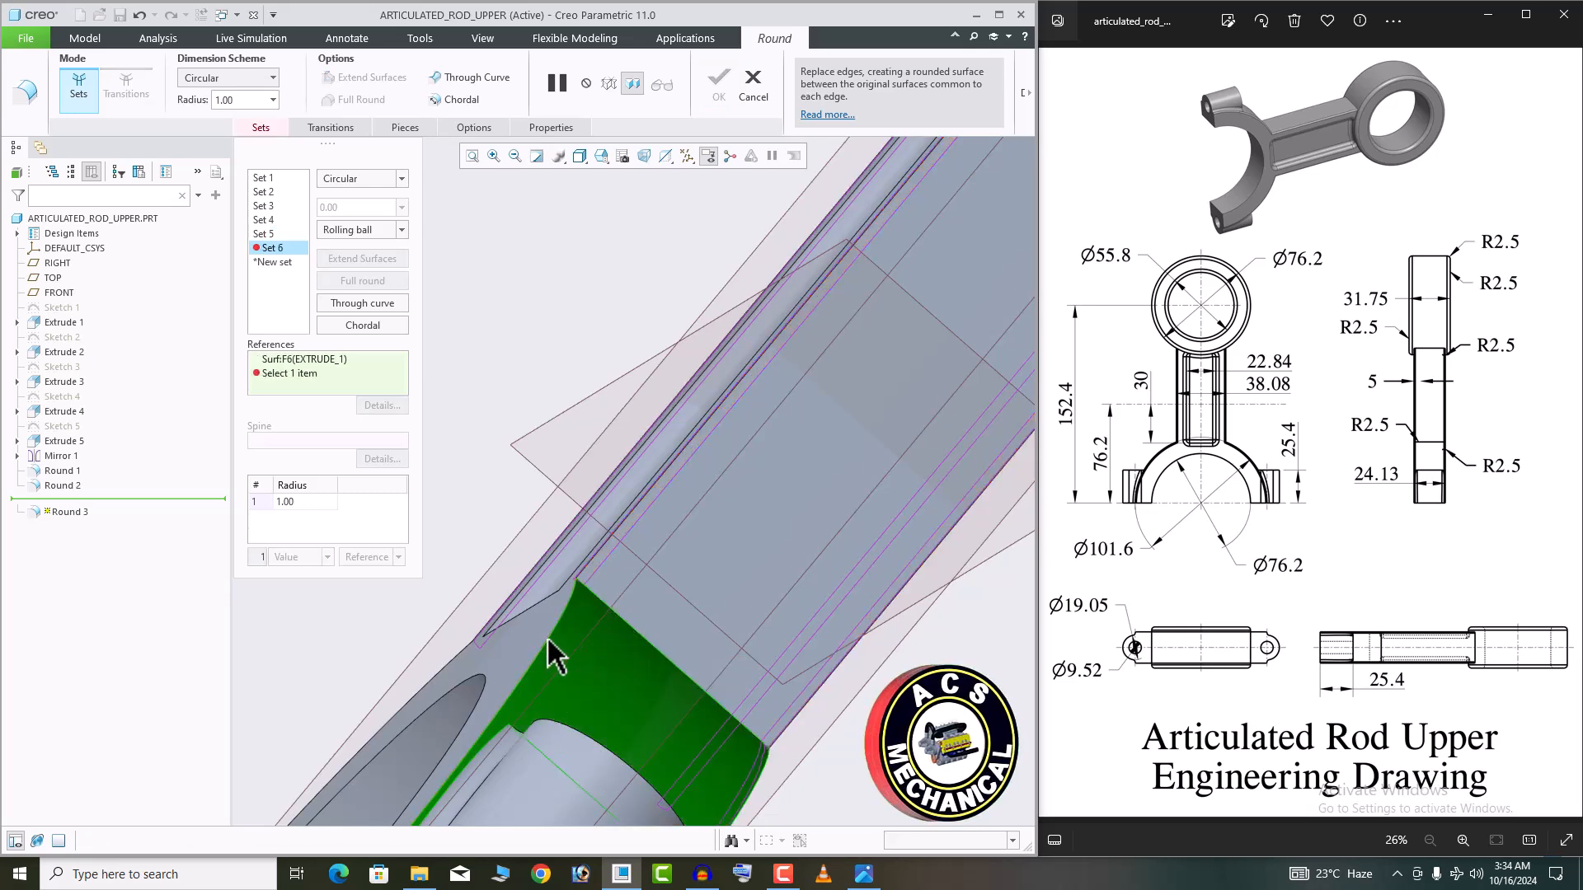
left_click(549, 641)
middle_click_drag(551, 643, 724, 676)
scroll(719, 675, "up", 5)
scroll(528, 753, "down", 3)
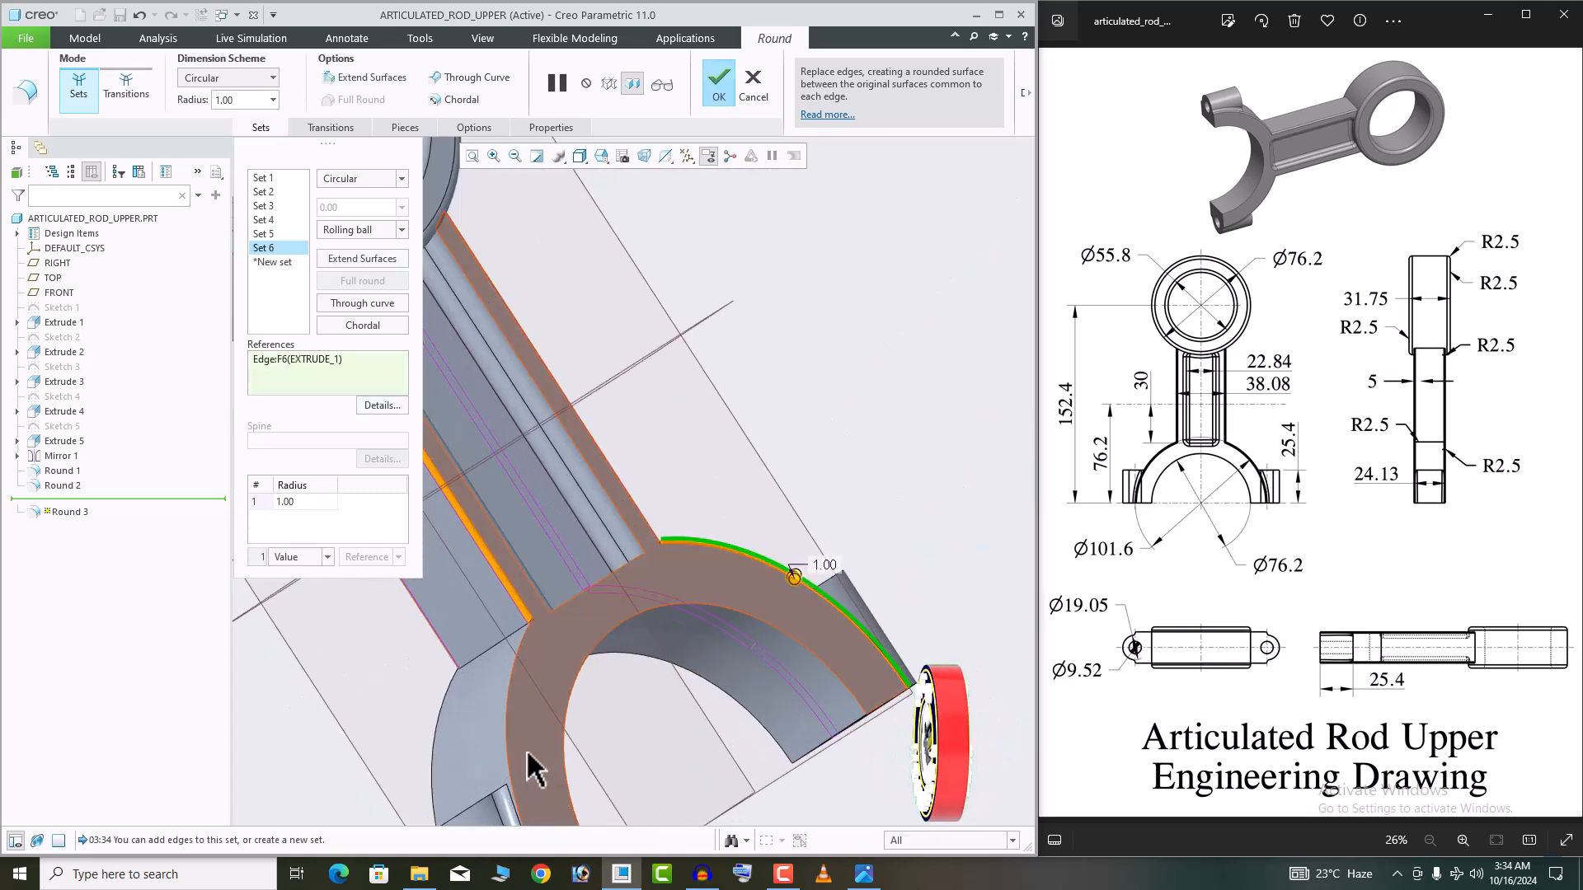
Add the remaining outer arc edges of the fork to the radius 1 round and complete the feature
left_click(505, 747)
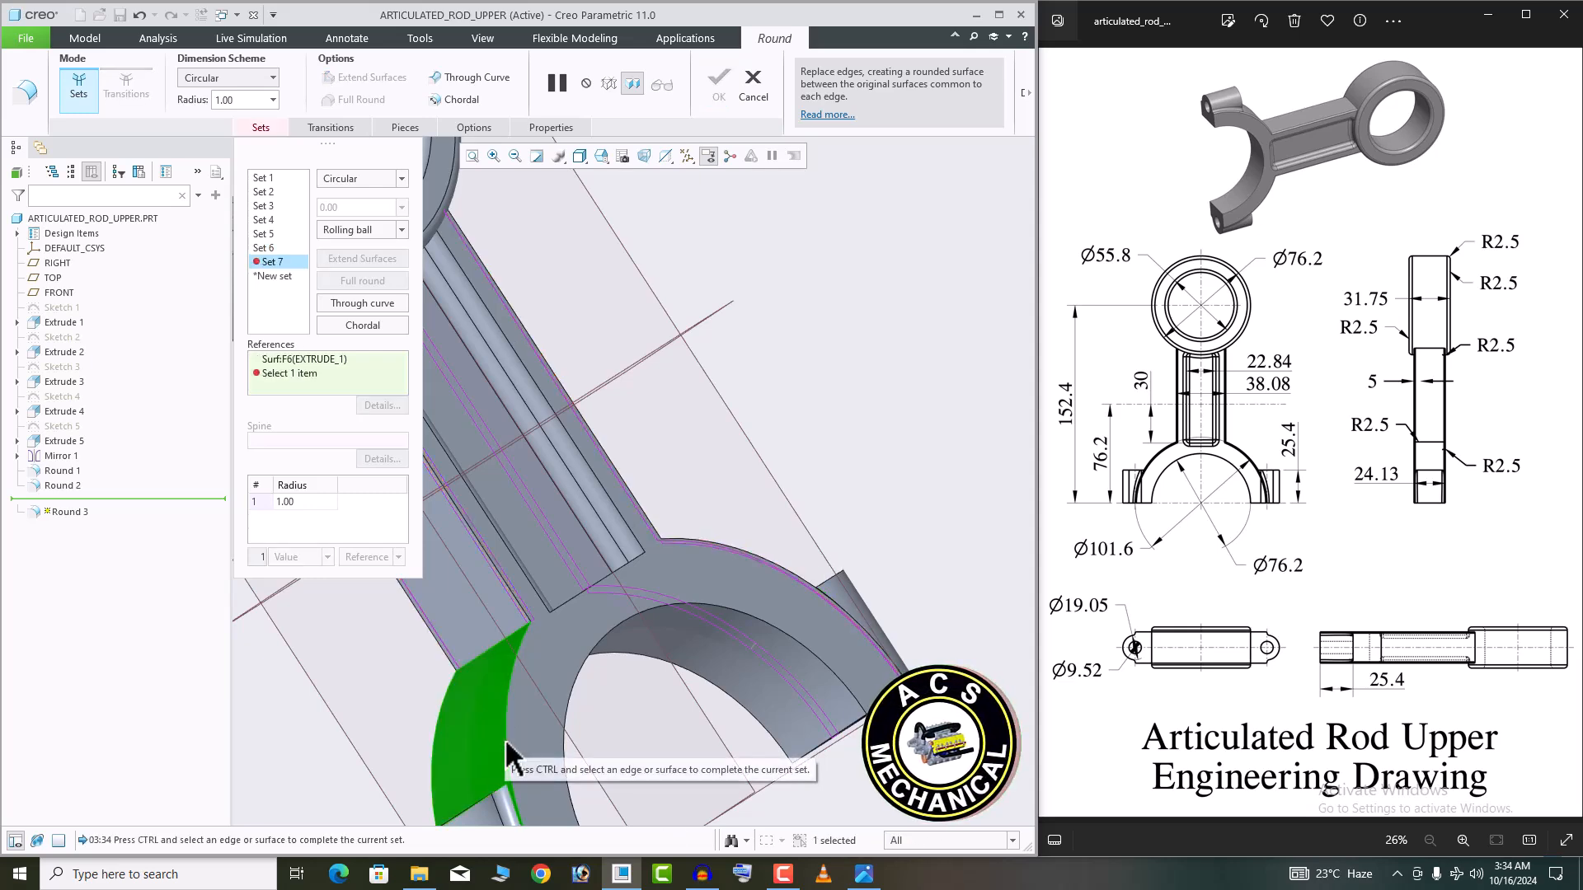
left_click(506, 740)
middle_click_drag(555, 665, 571, 576)
left_click(664, 653)
scroll(726, 647, "up", 4)
scroll(680, 646, "up", 4)
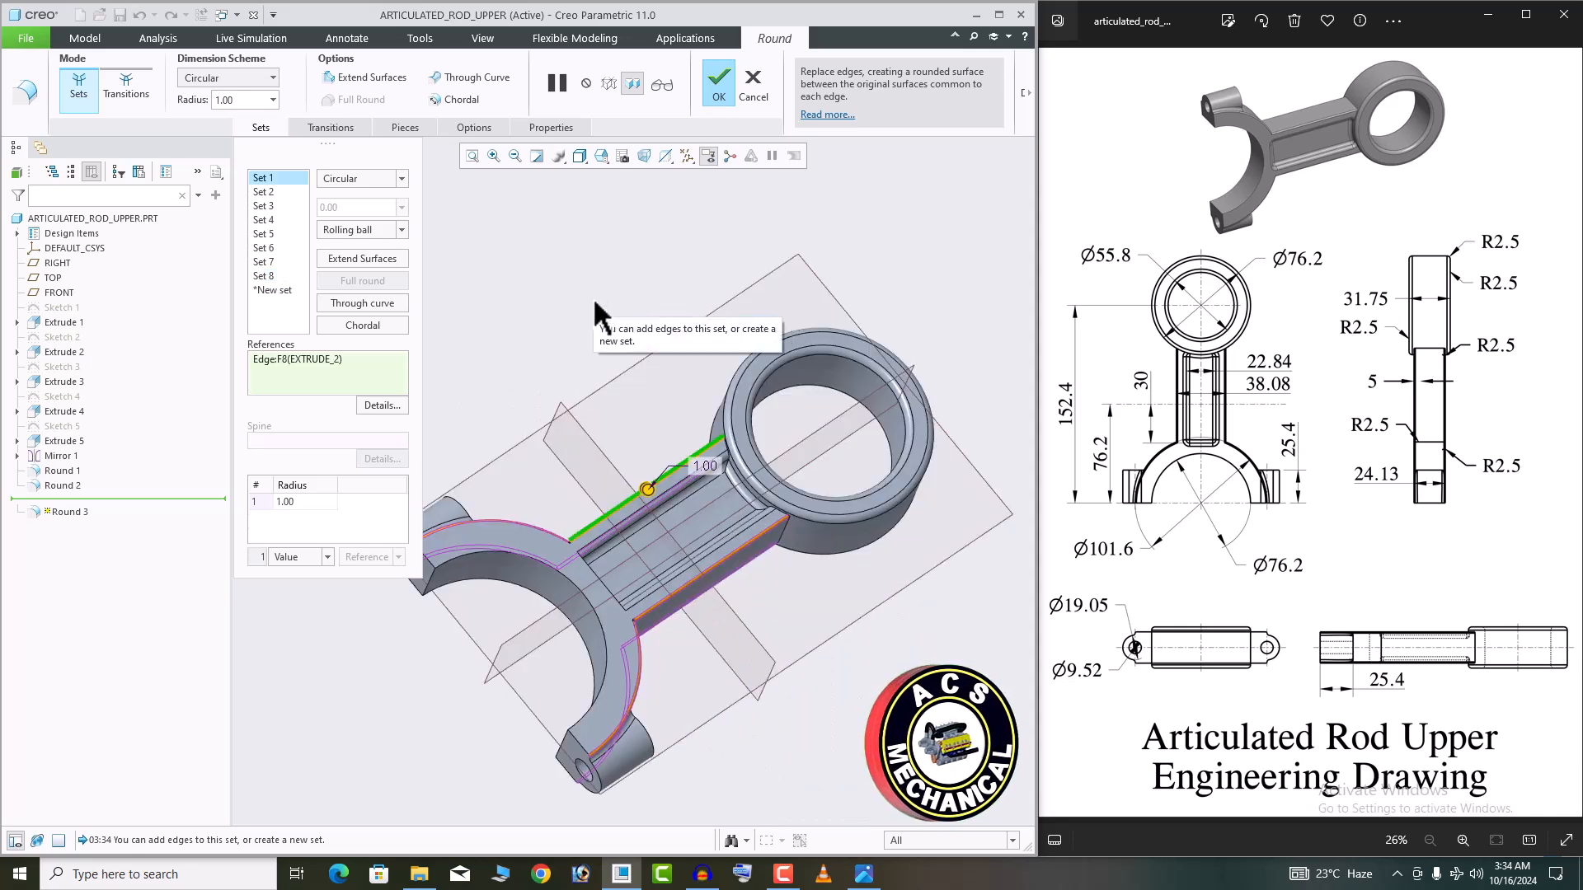
left_click(714, 94)
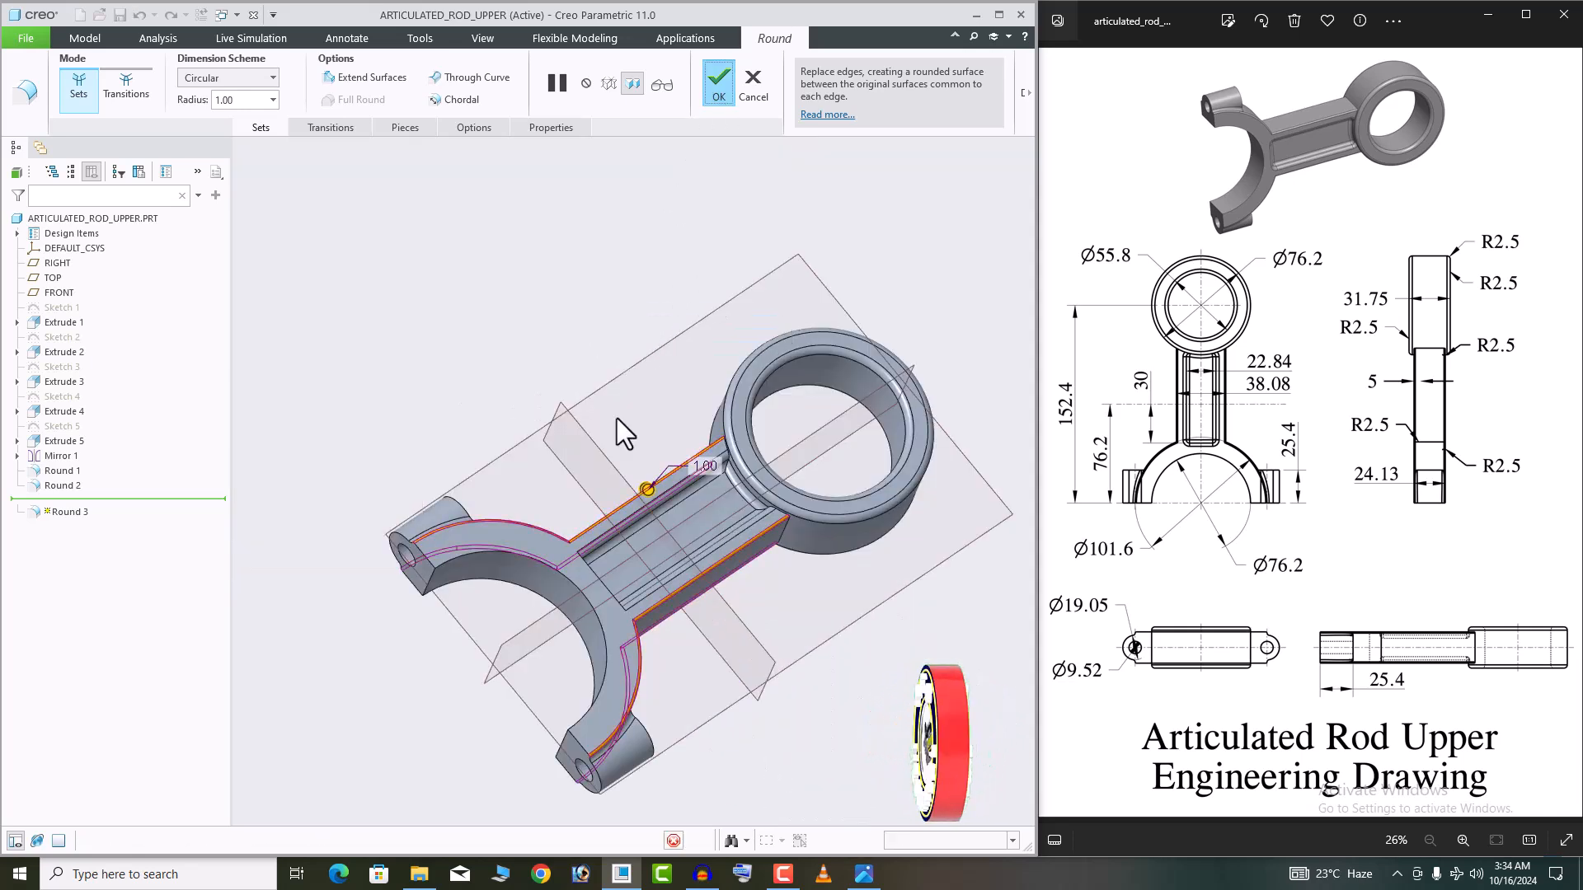
Turn off the display of the datum planes
middle_click_drag(611, 452, 780, 489)
scroll(831, 584, "up", 4)
scroll(780, 490, "down", 3)
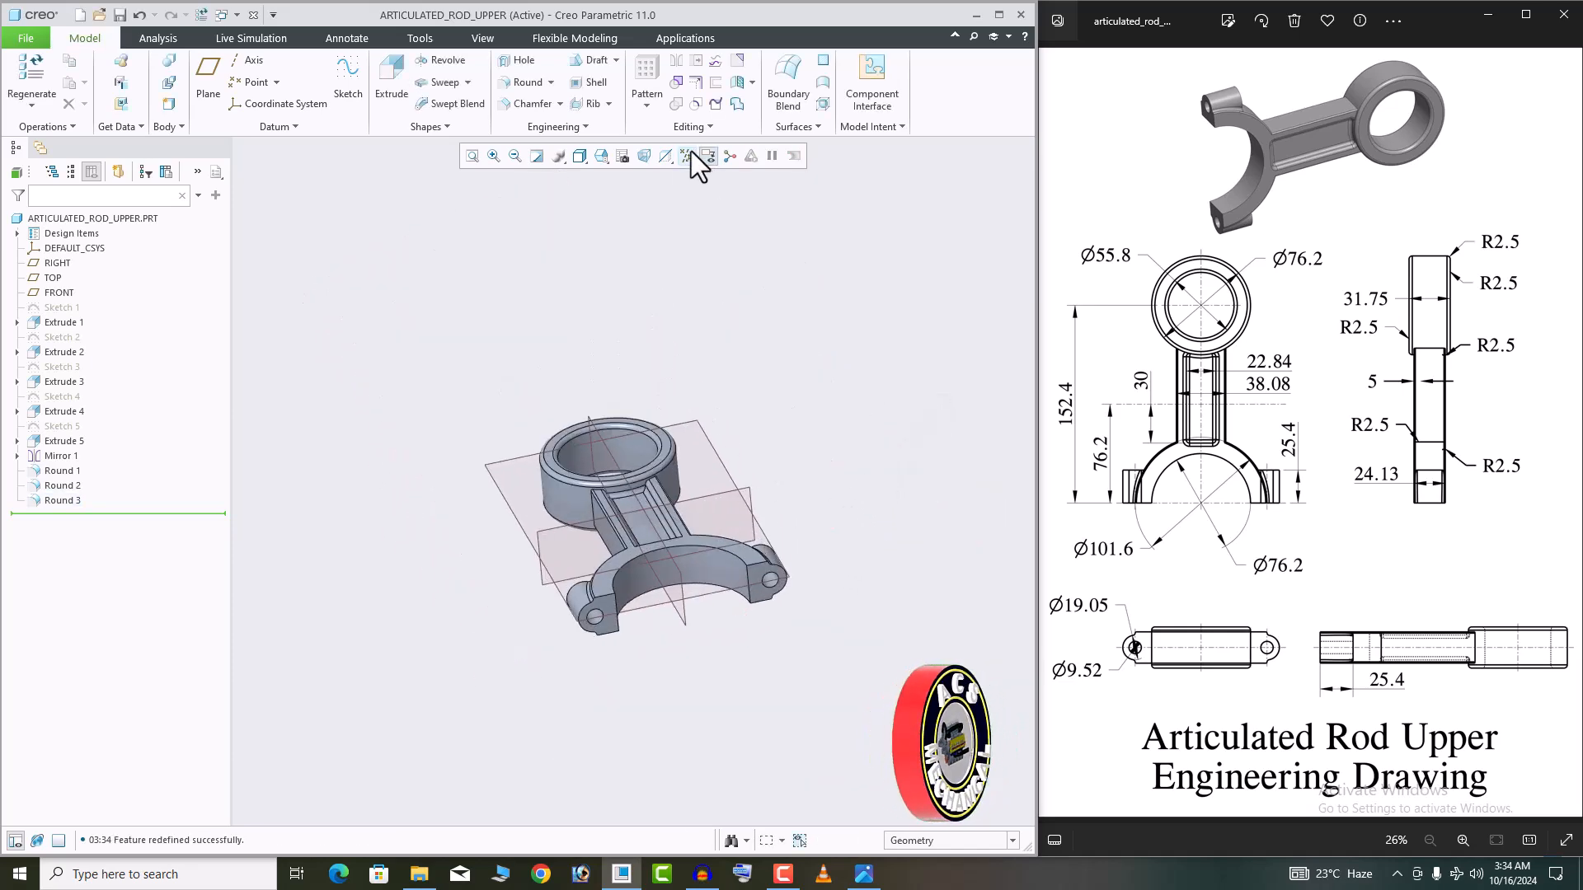
left_click(689, 155)
left_click(691, 249)
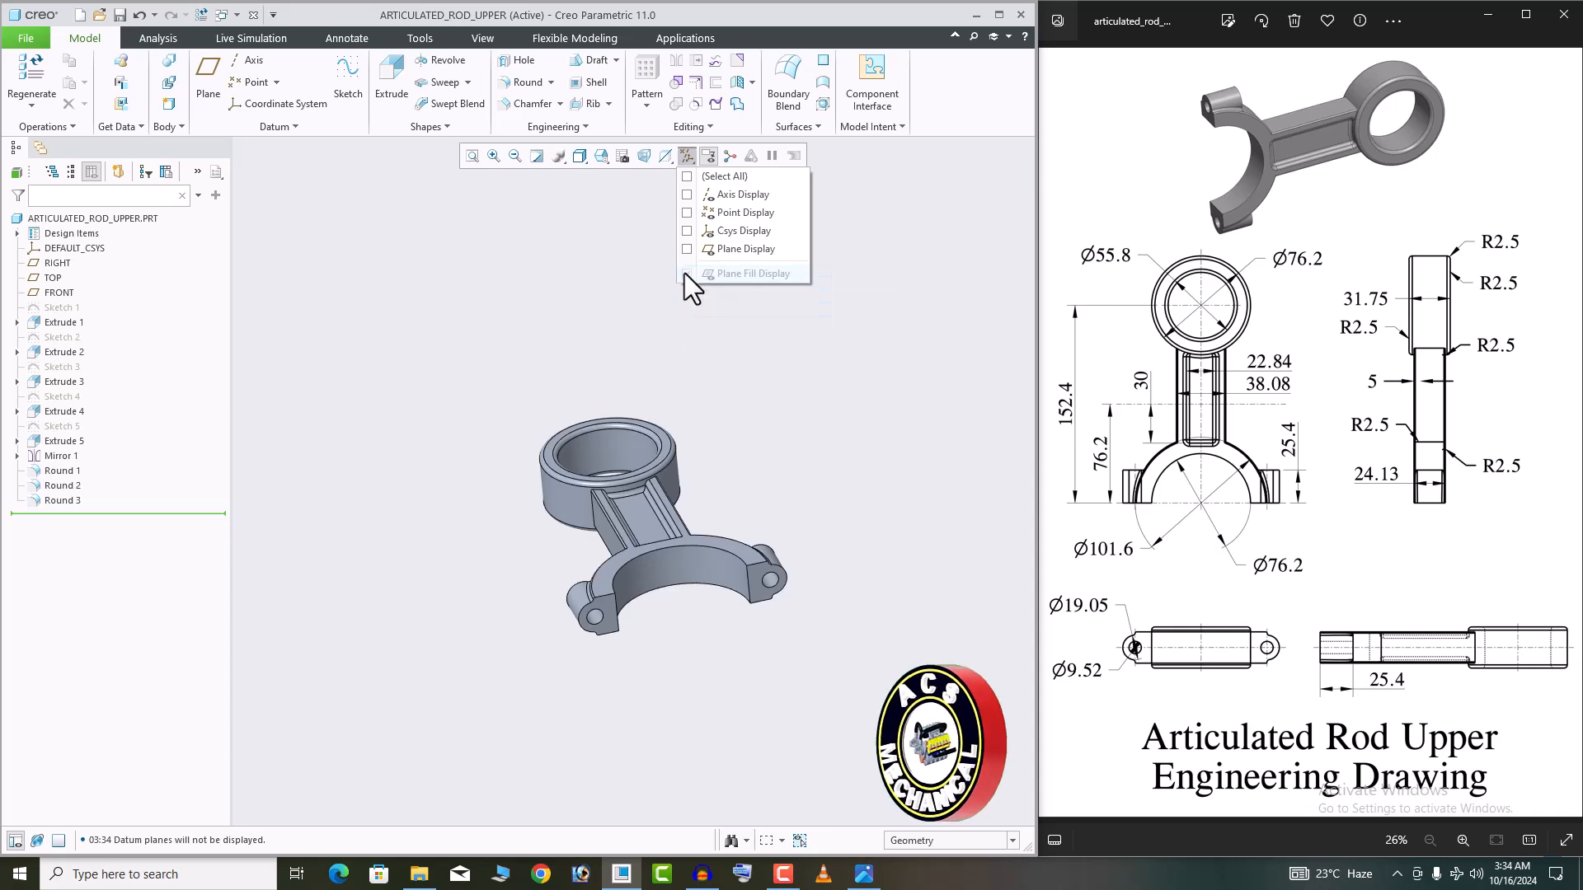
Examine the finished rod from several sides, checking the ring, shank pocket, fork and rounded edges
middle_click_drag(770, 423, 651, 591)
scroll(684, 464, "down", 4)
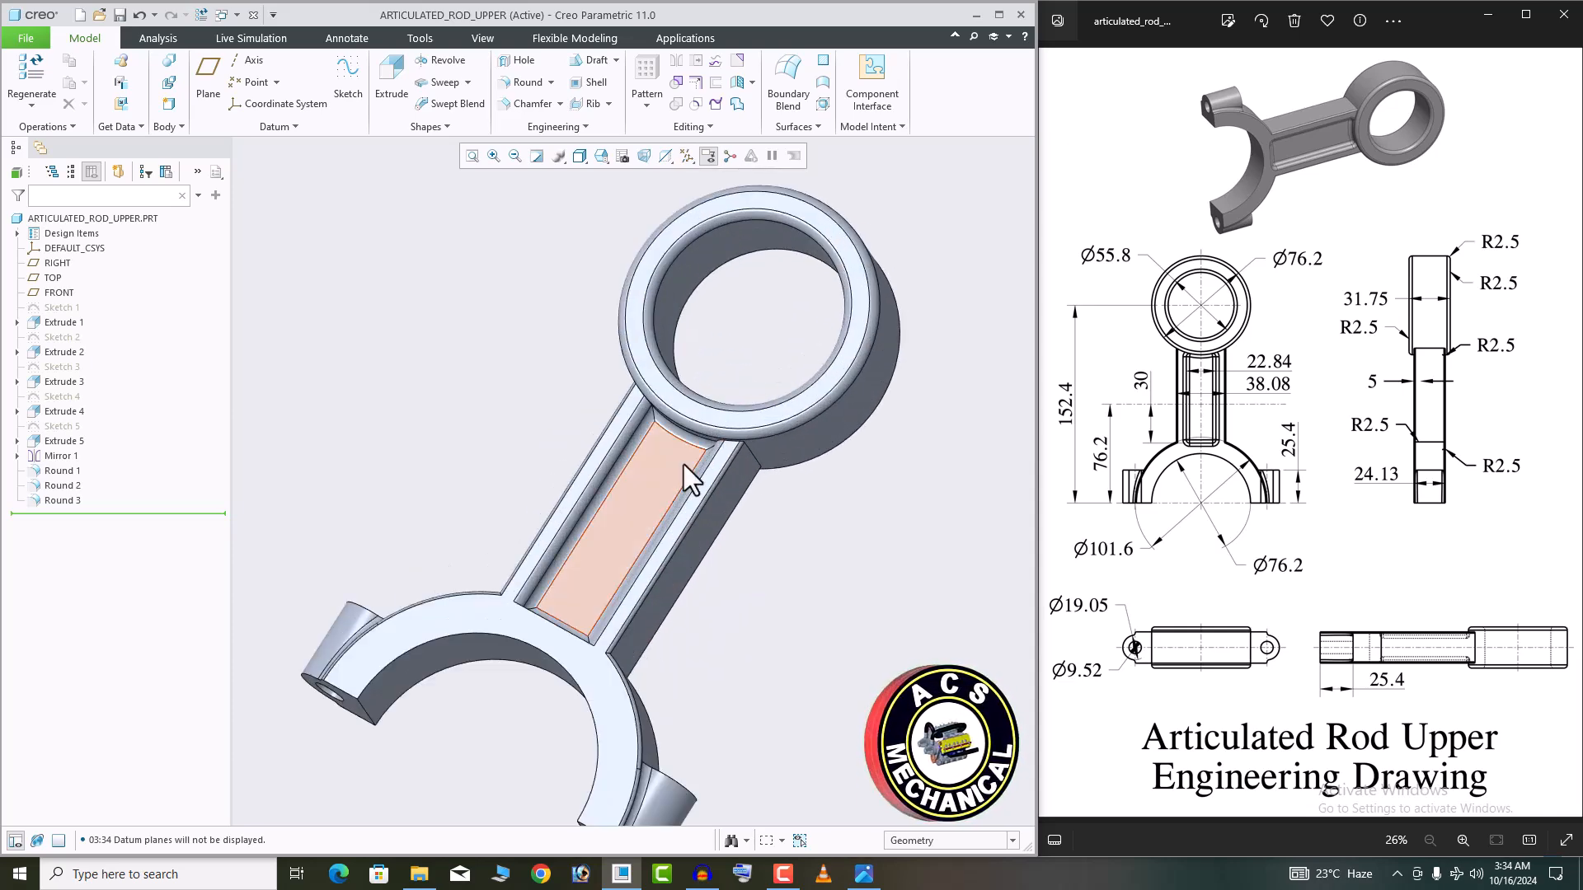
mouse_move(684, 463)
middle_mouse_down()
mouse_move(926, 354)
mouse_move(703, 378)
middle_mouse_up()
scroll(703, 378, "up", 3)
mouse_move(704, 379)
middle_mouse_down()
mouse_move(611, 441)
mouse_move(521, 442)
middle_mouse_up()
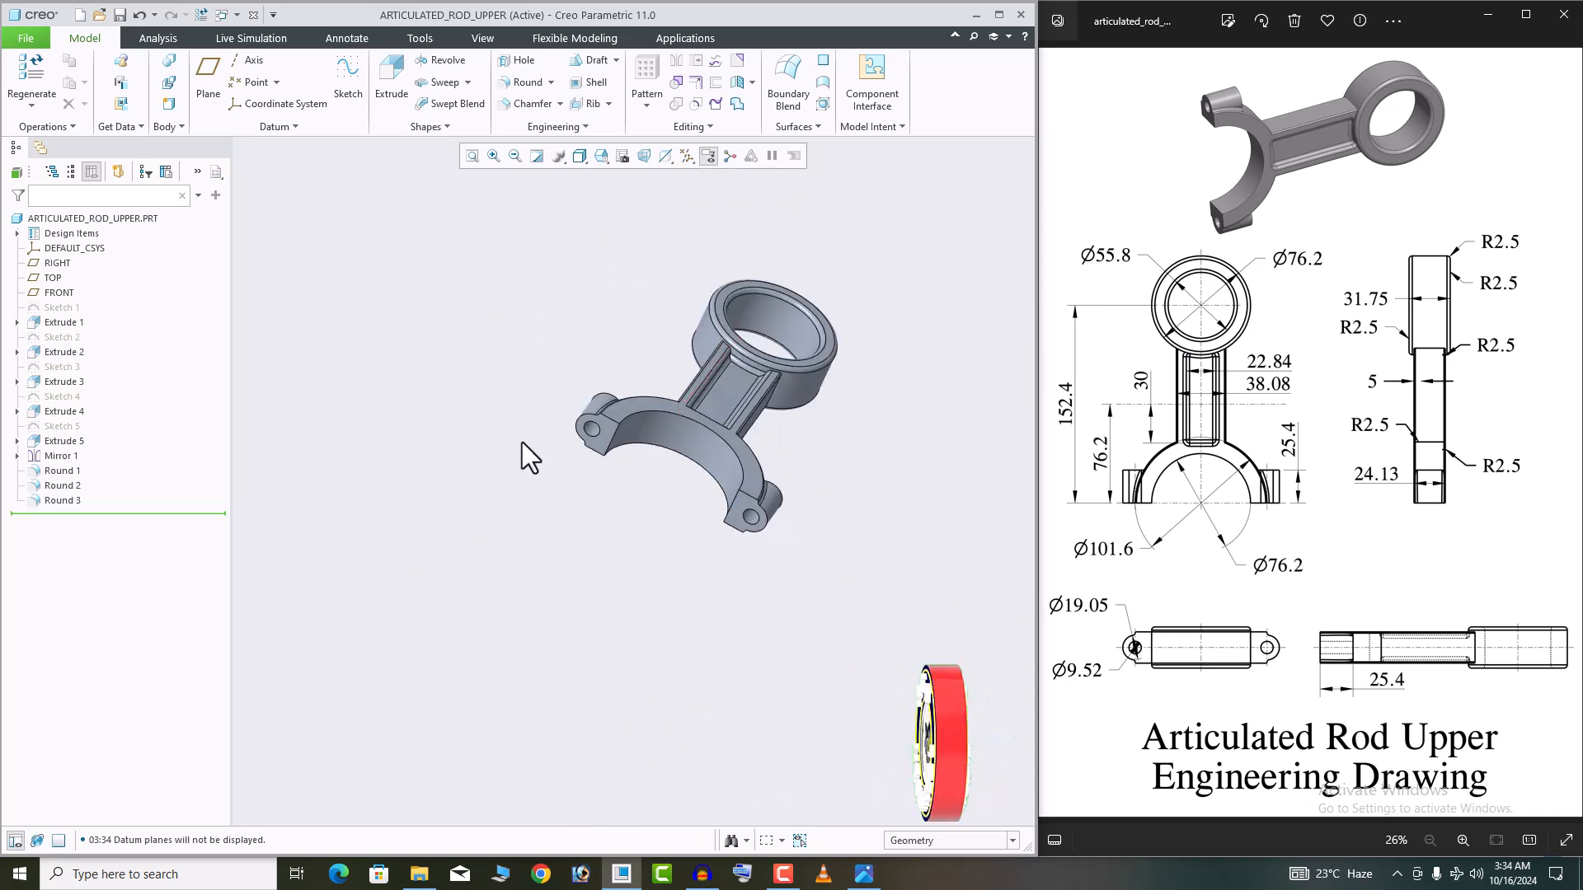
scroll(787, 371, "down", 3)
mouse_move(781, 368)
middle_mouse_down()
mouse_move(780, 387)
mouse_move(751, 385)
mouse_move(669, 461)
mouse_move(849, 515)
middle_mouse_up()
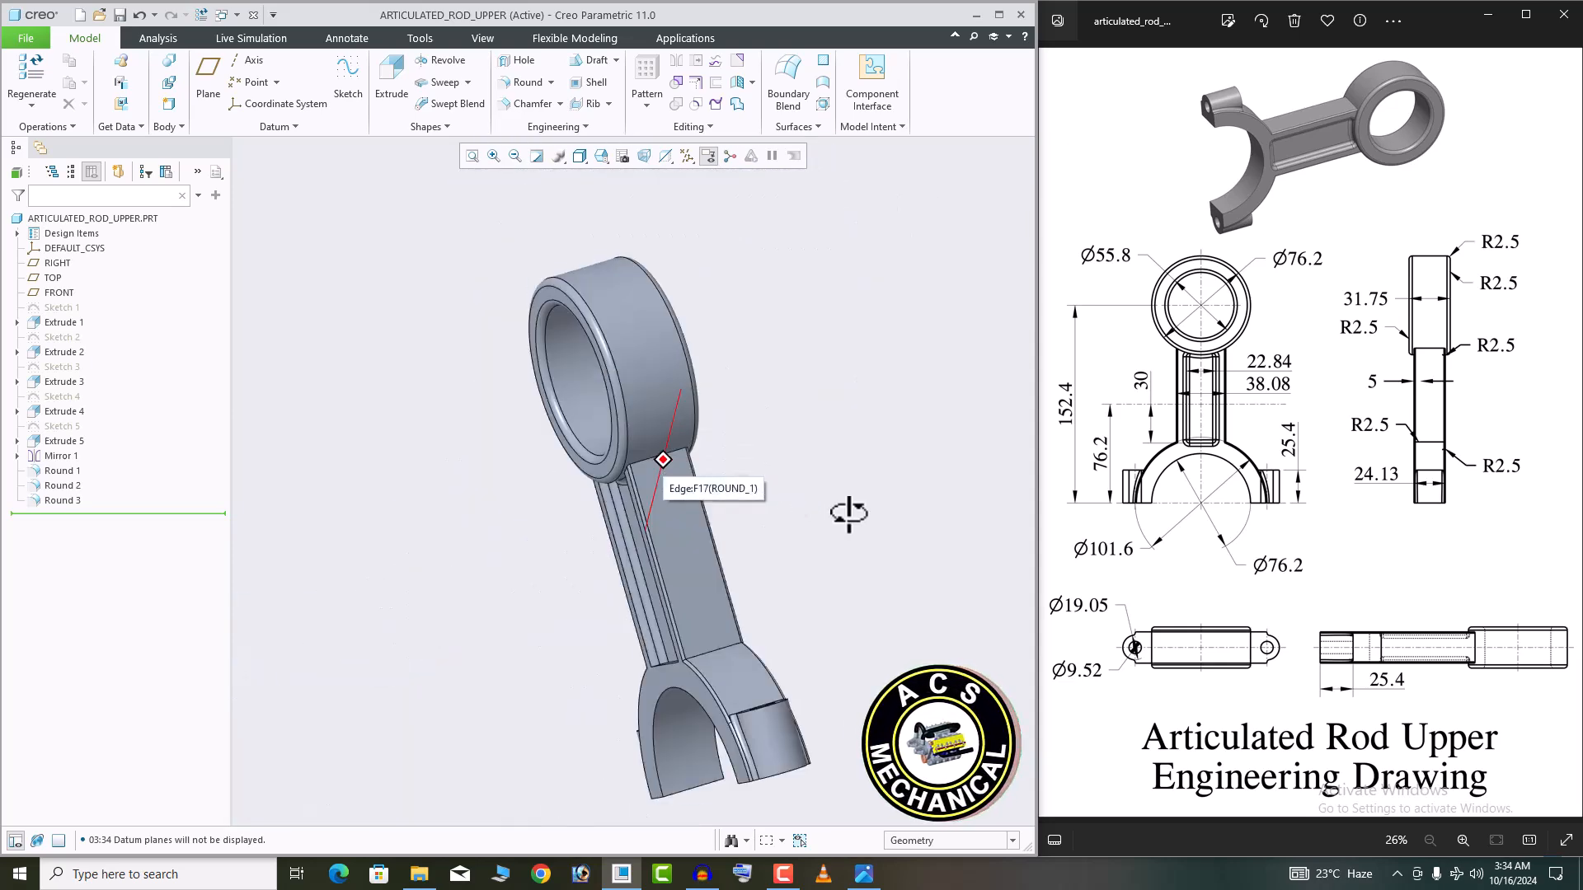